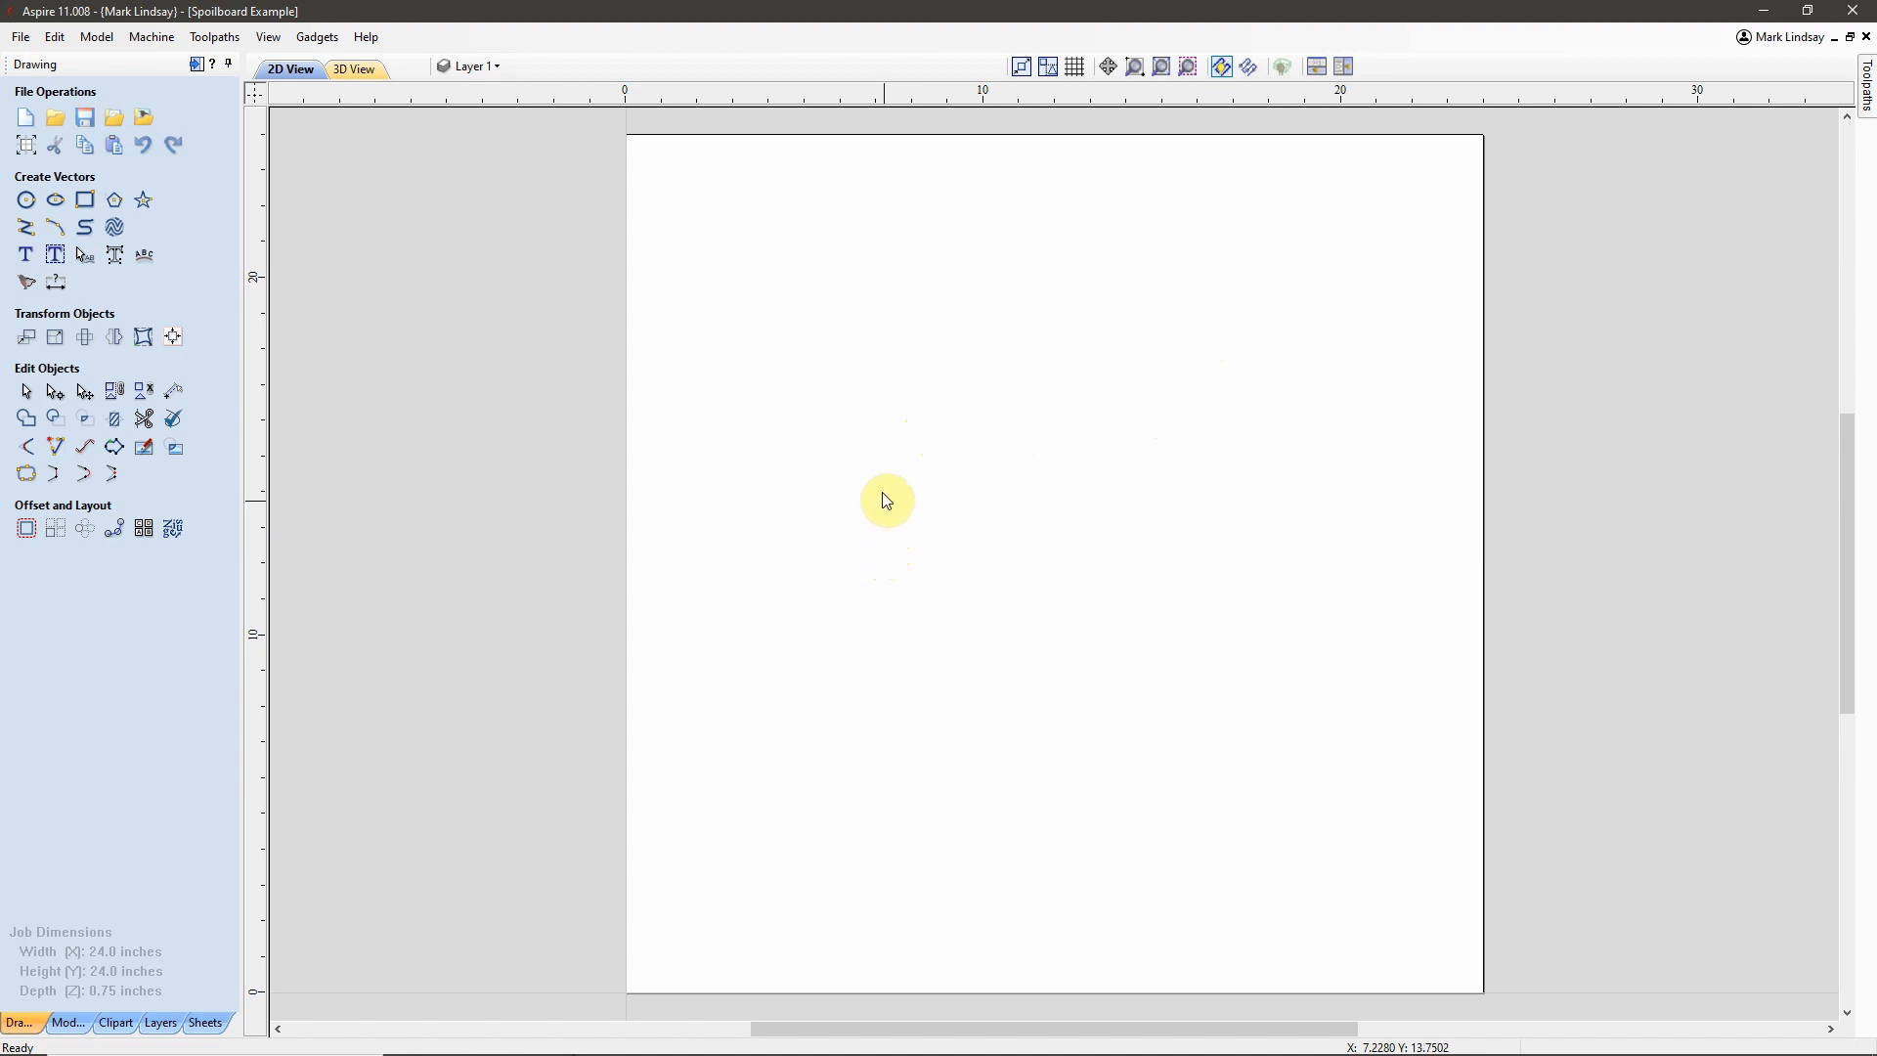
- Review the job setup's size, Z zero position and XY datum settings, and keep them as they are
click(193, 65)
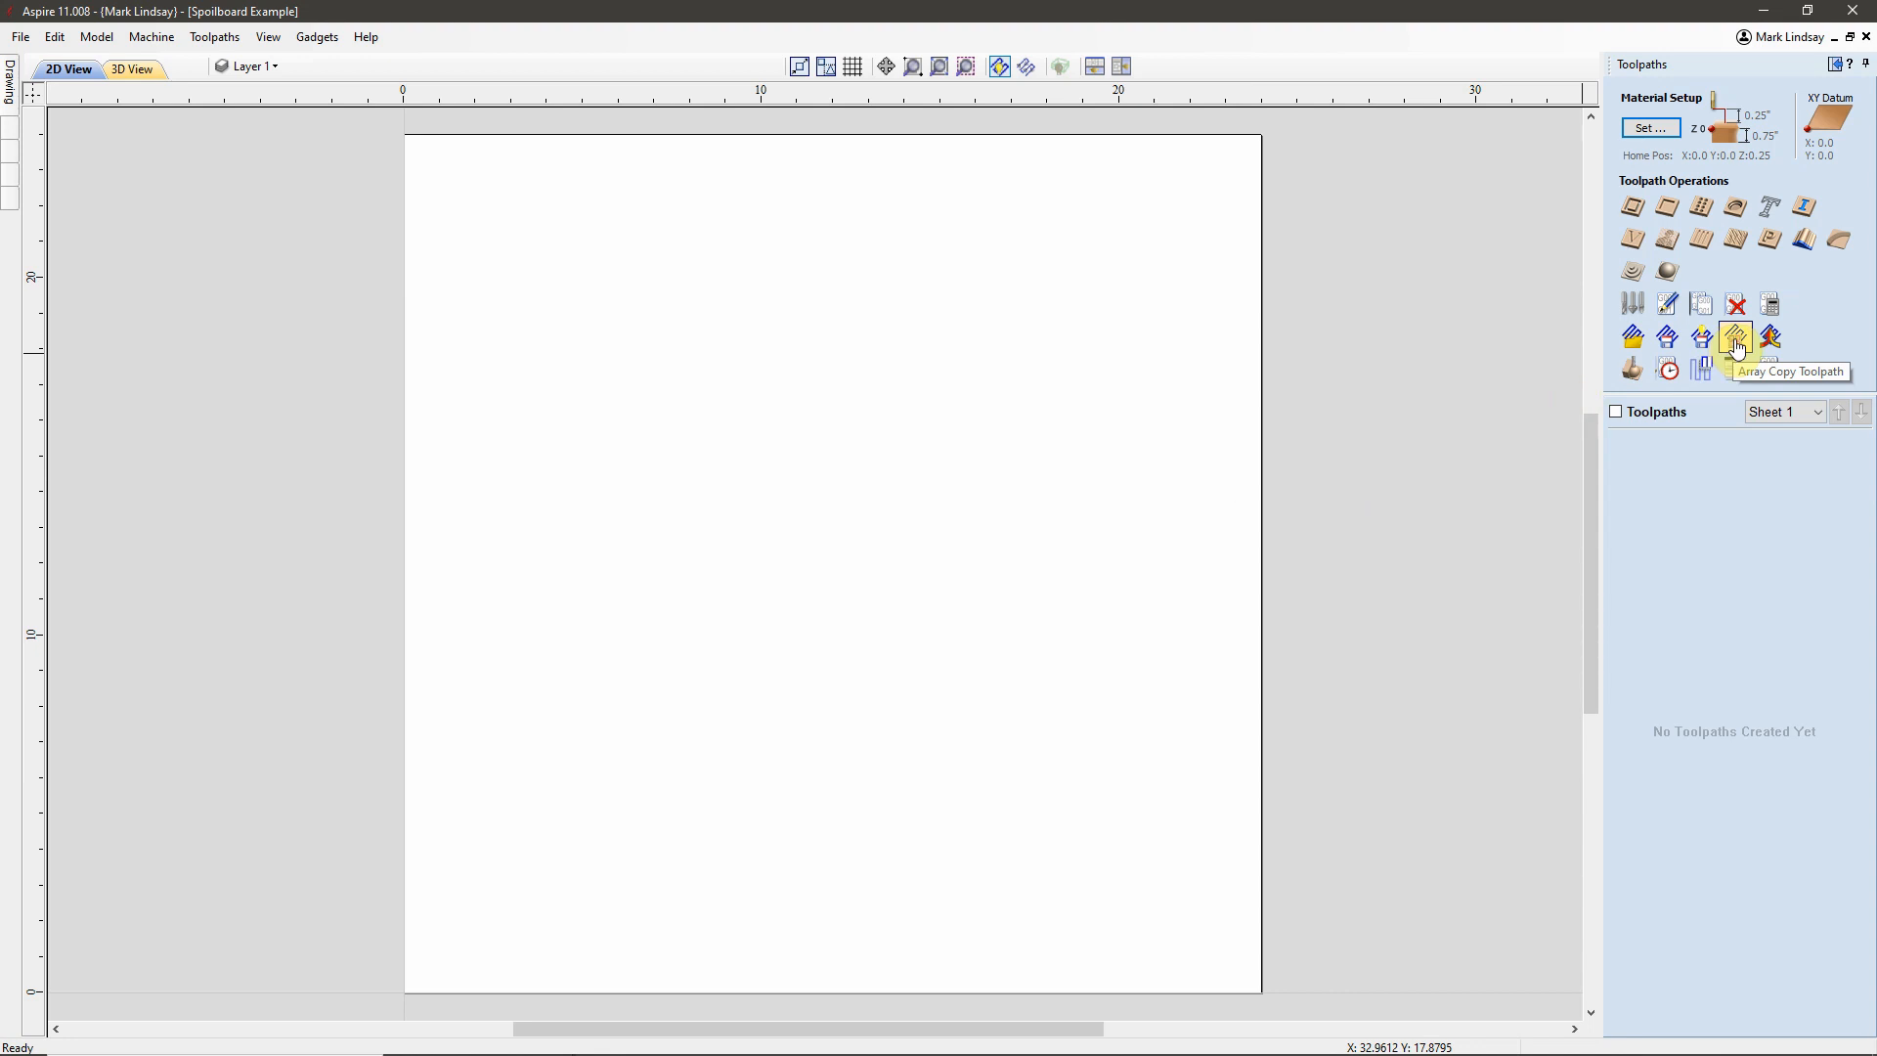
click(1835, 66)
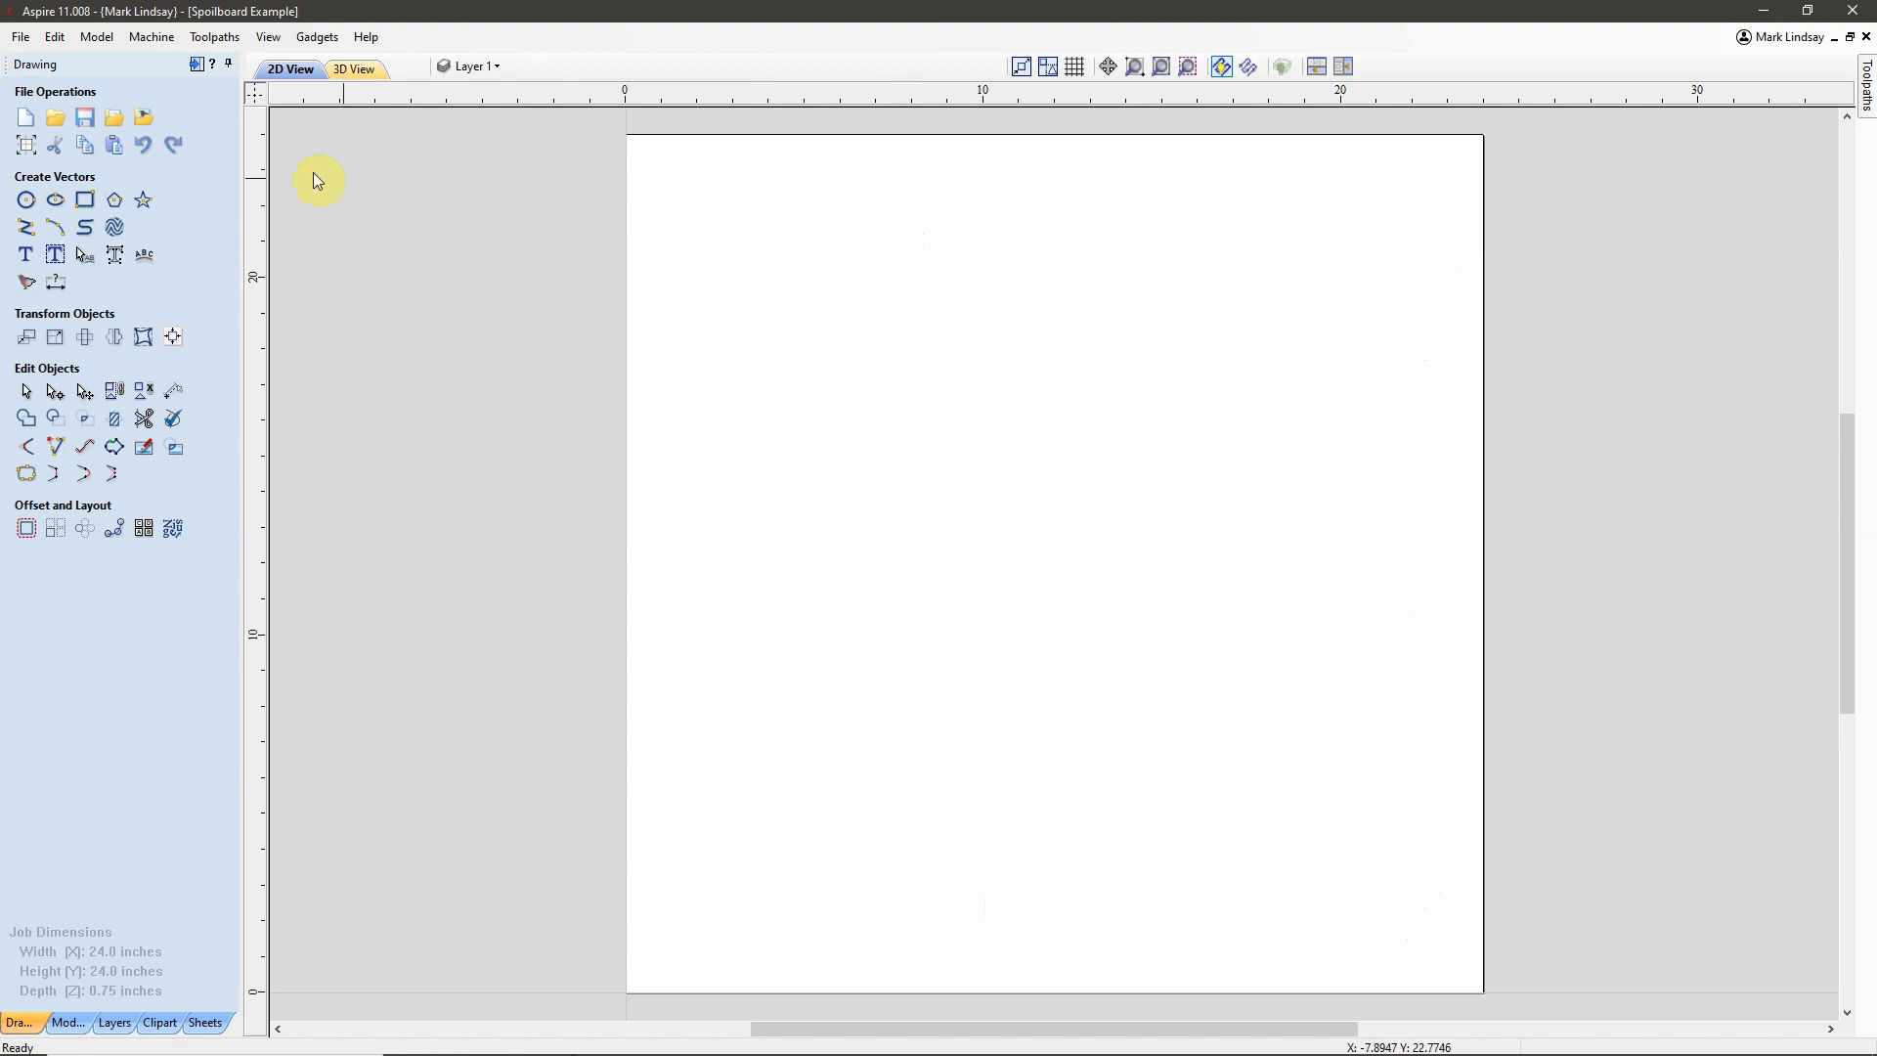
click(24, 144)
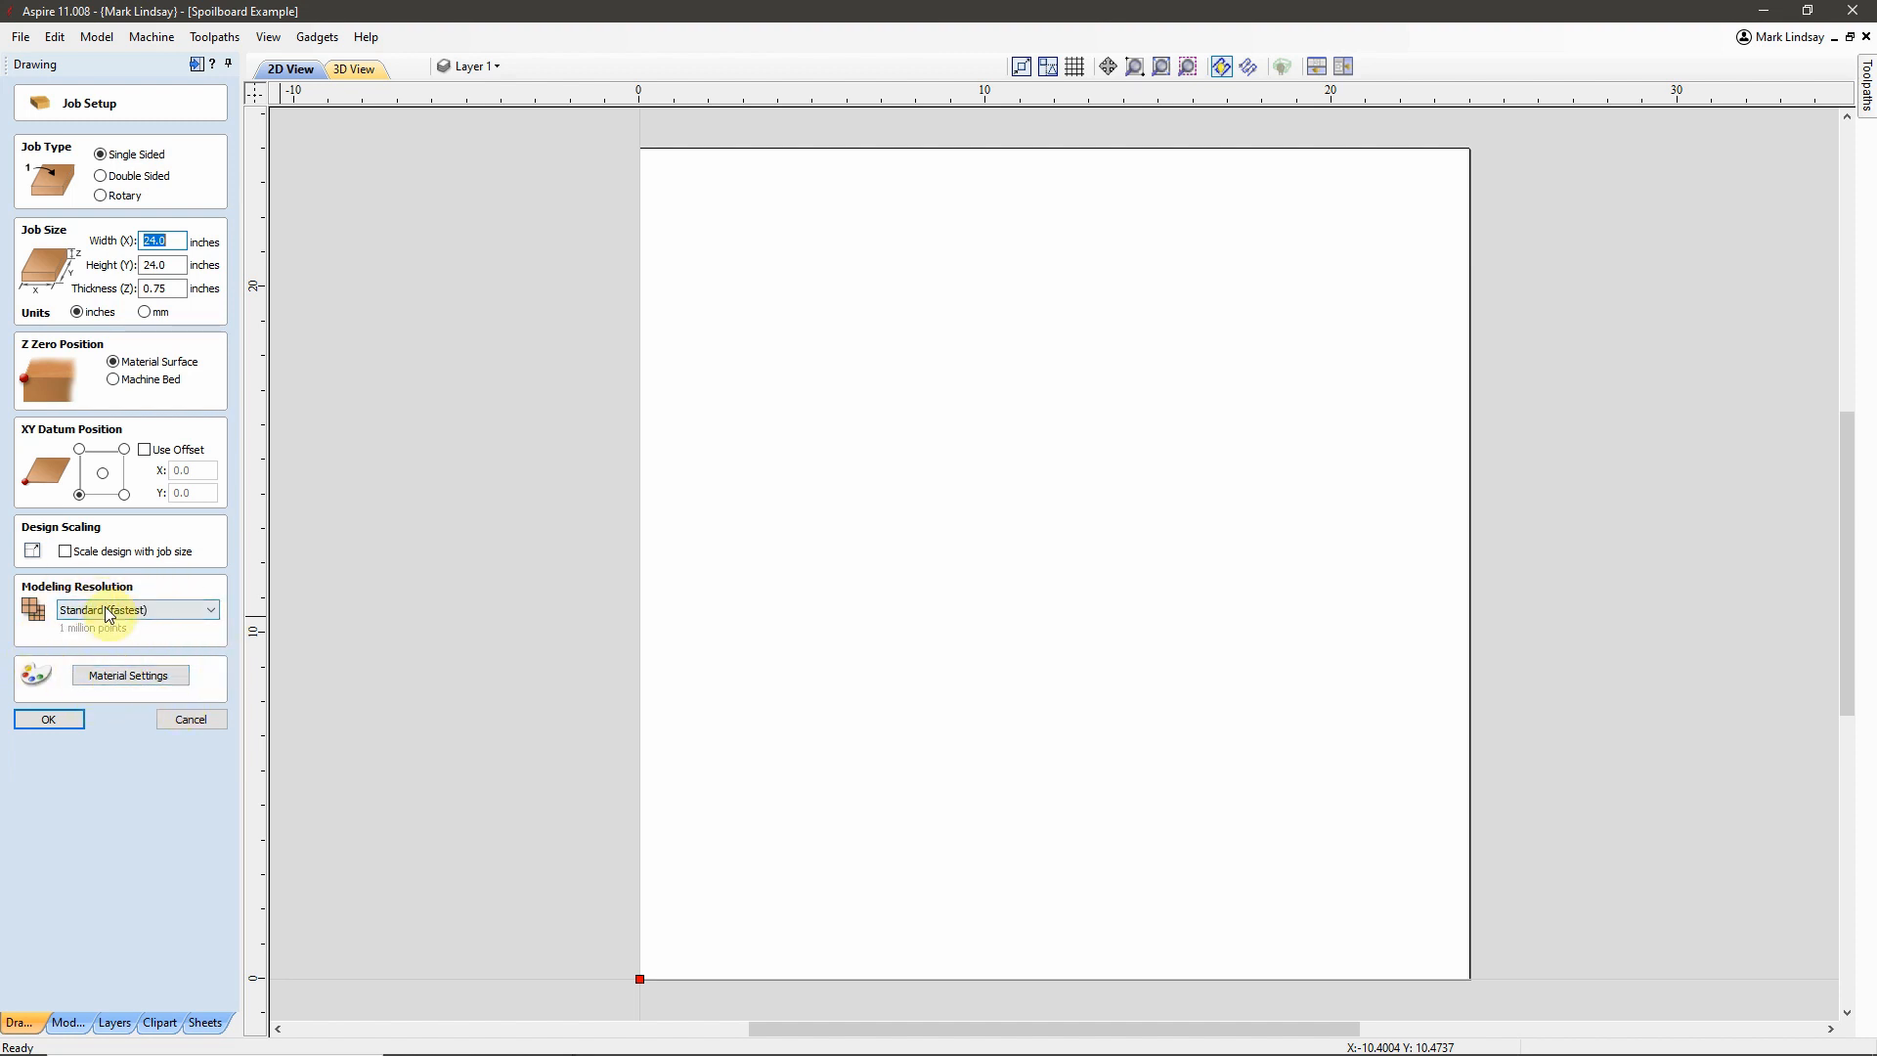
click(55, 720)
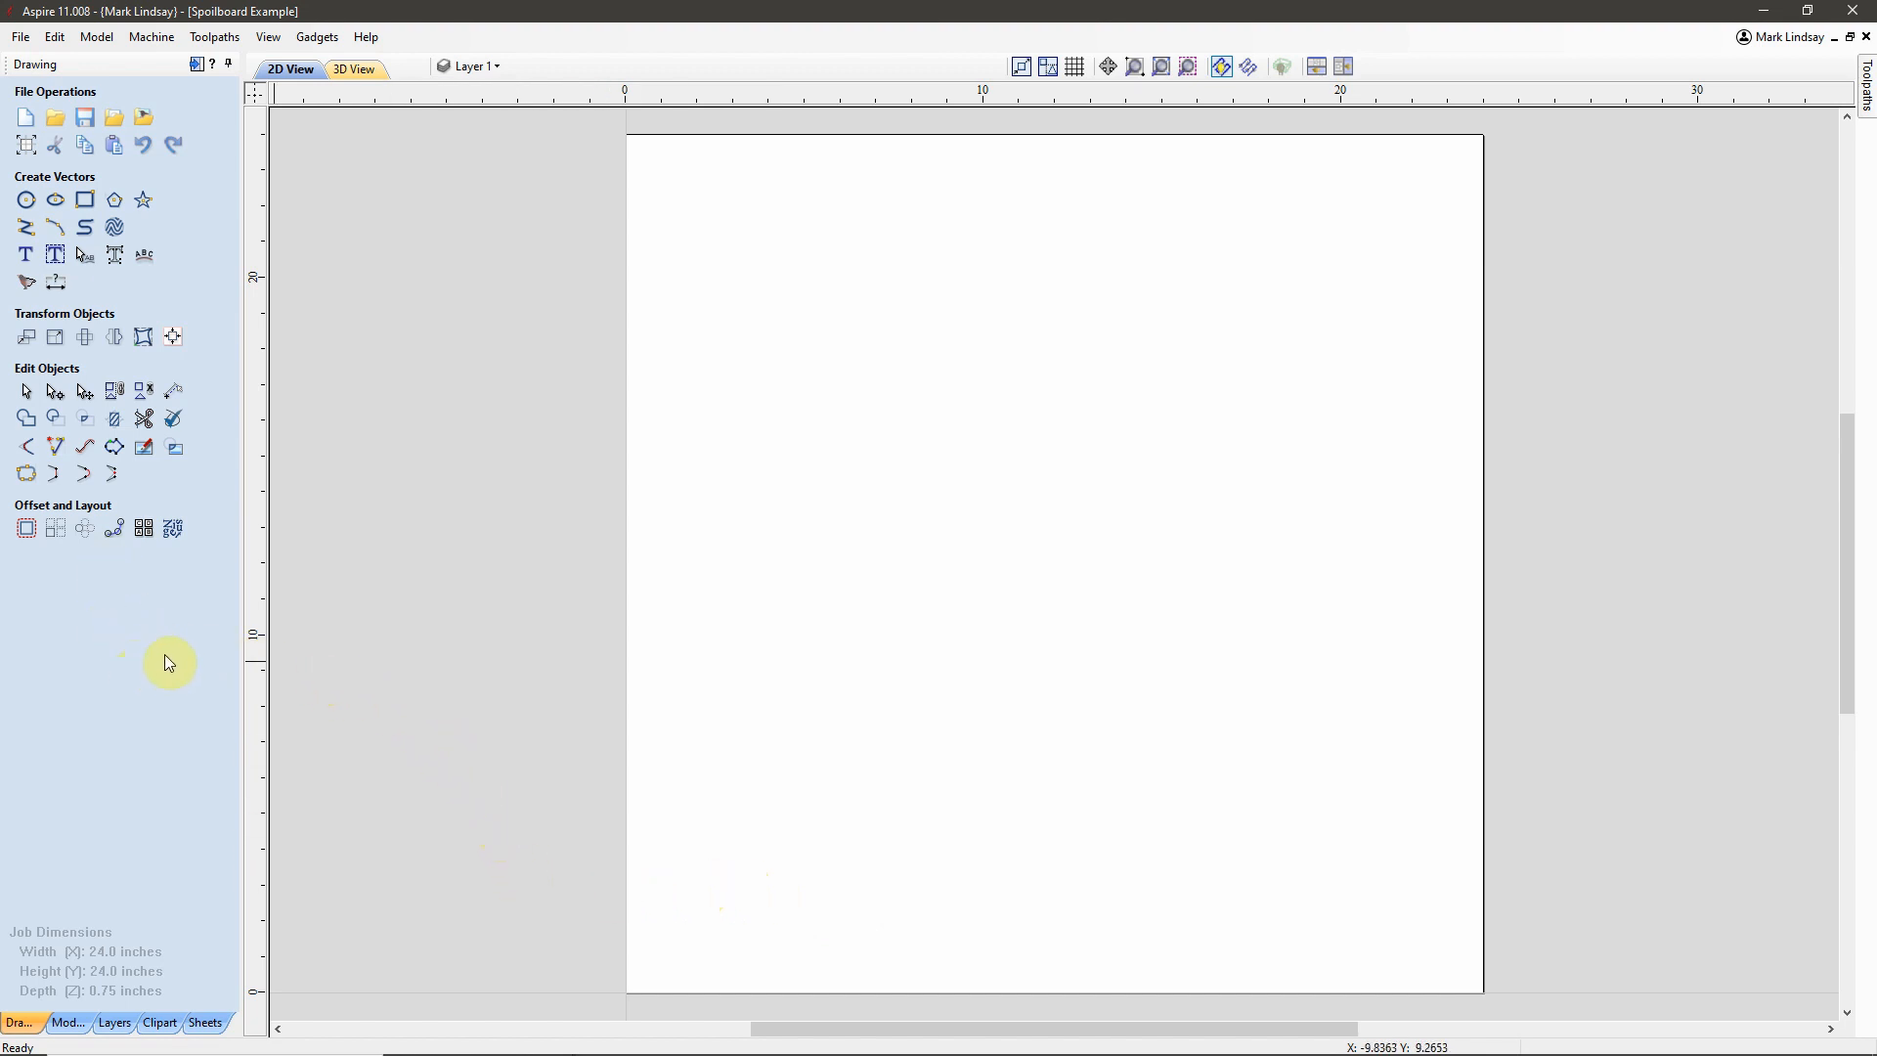
- Create a circle 0.25 inches in diameter centred at X 2.0, Y 2.0
click(26, 201)
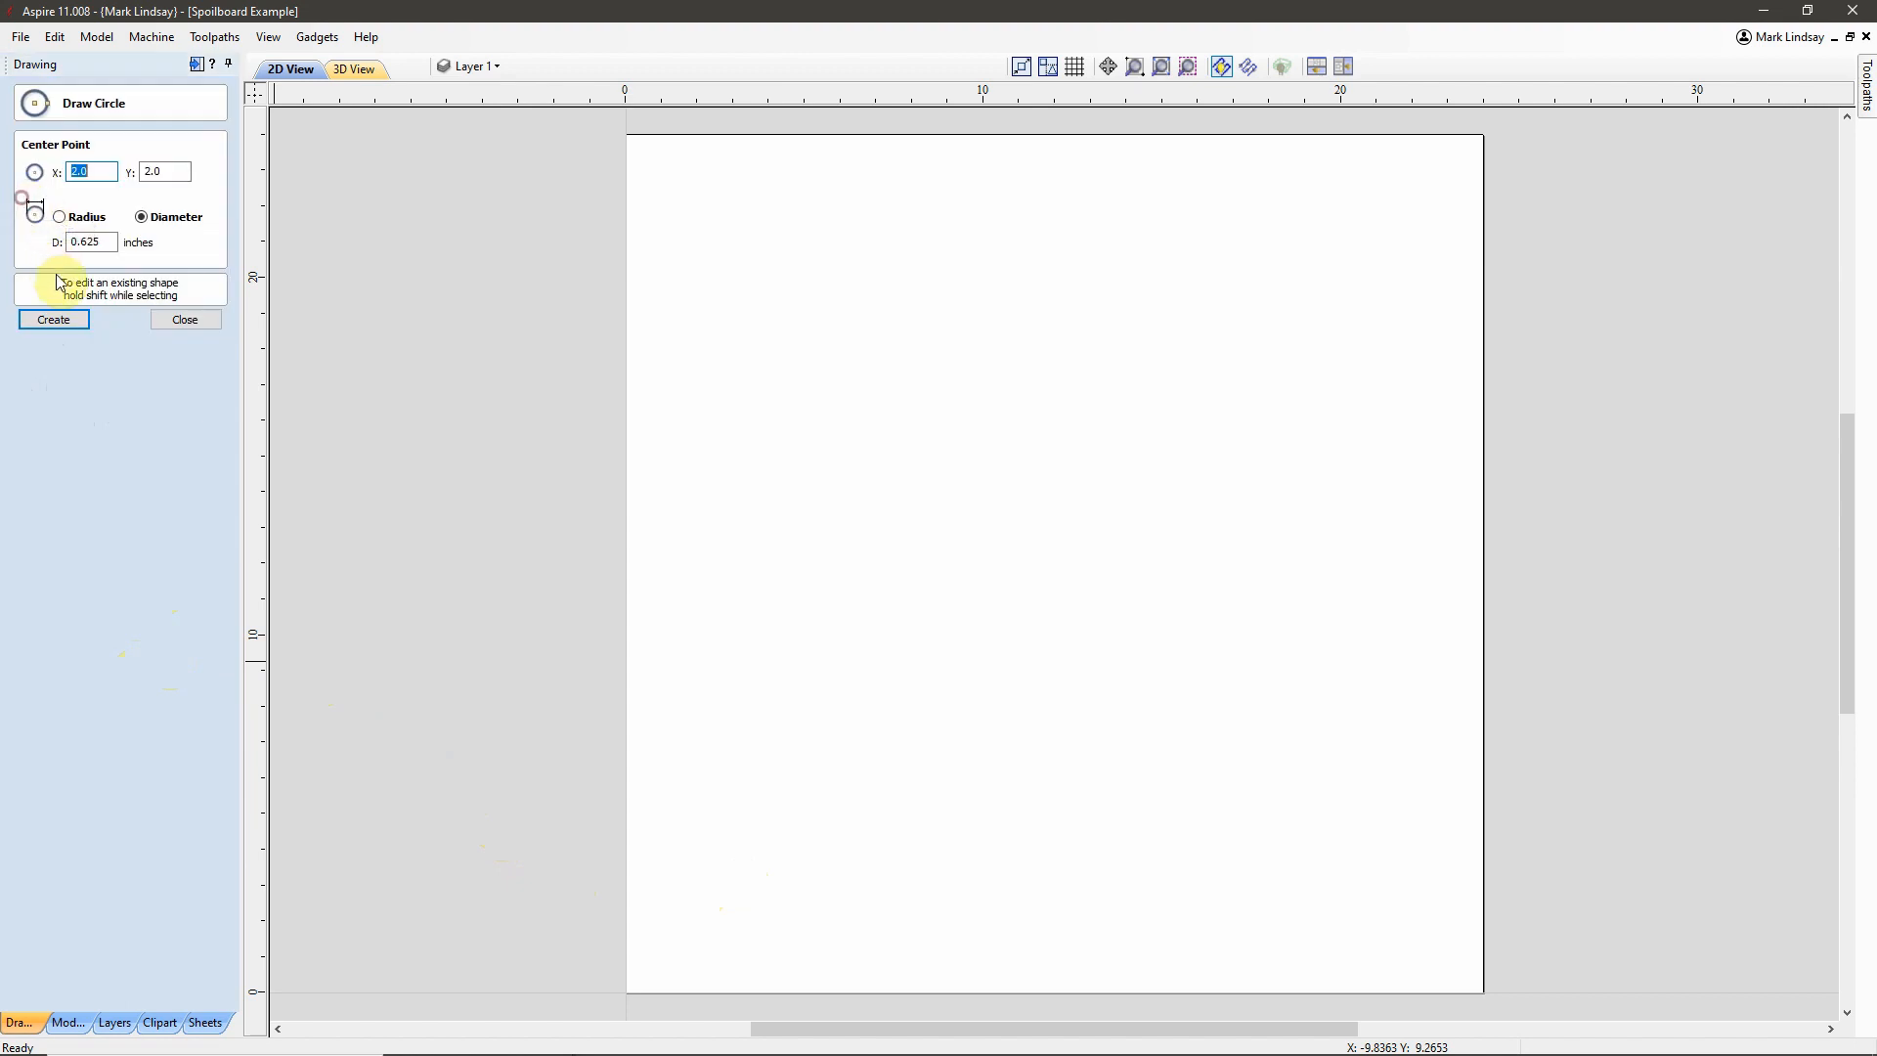
drag(108, 242, 65, 248)
text(.)
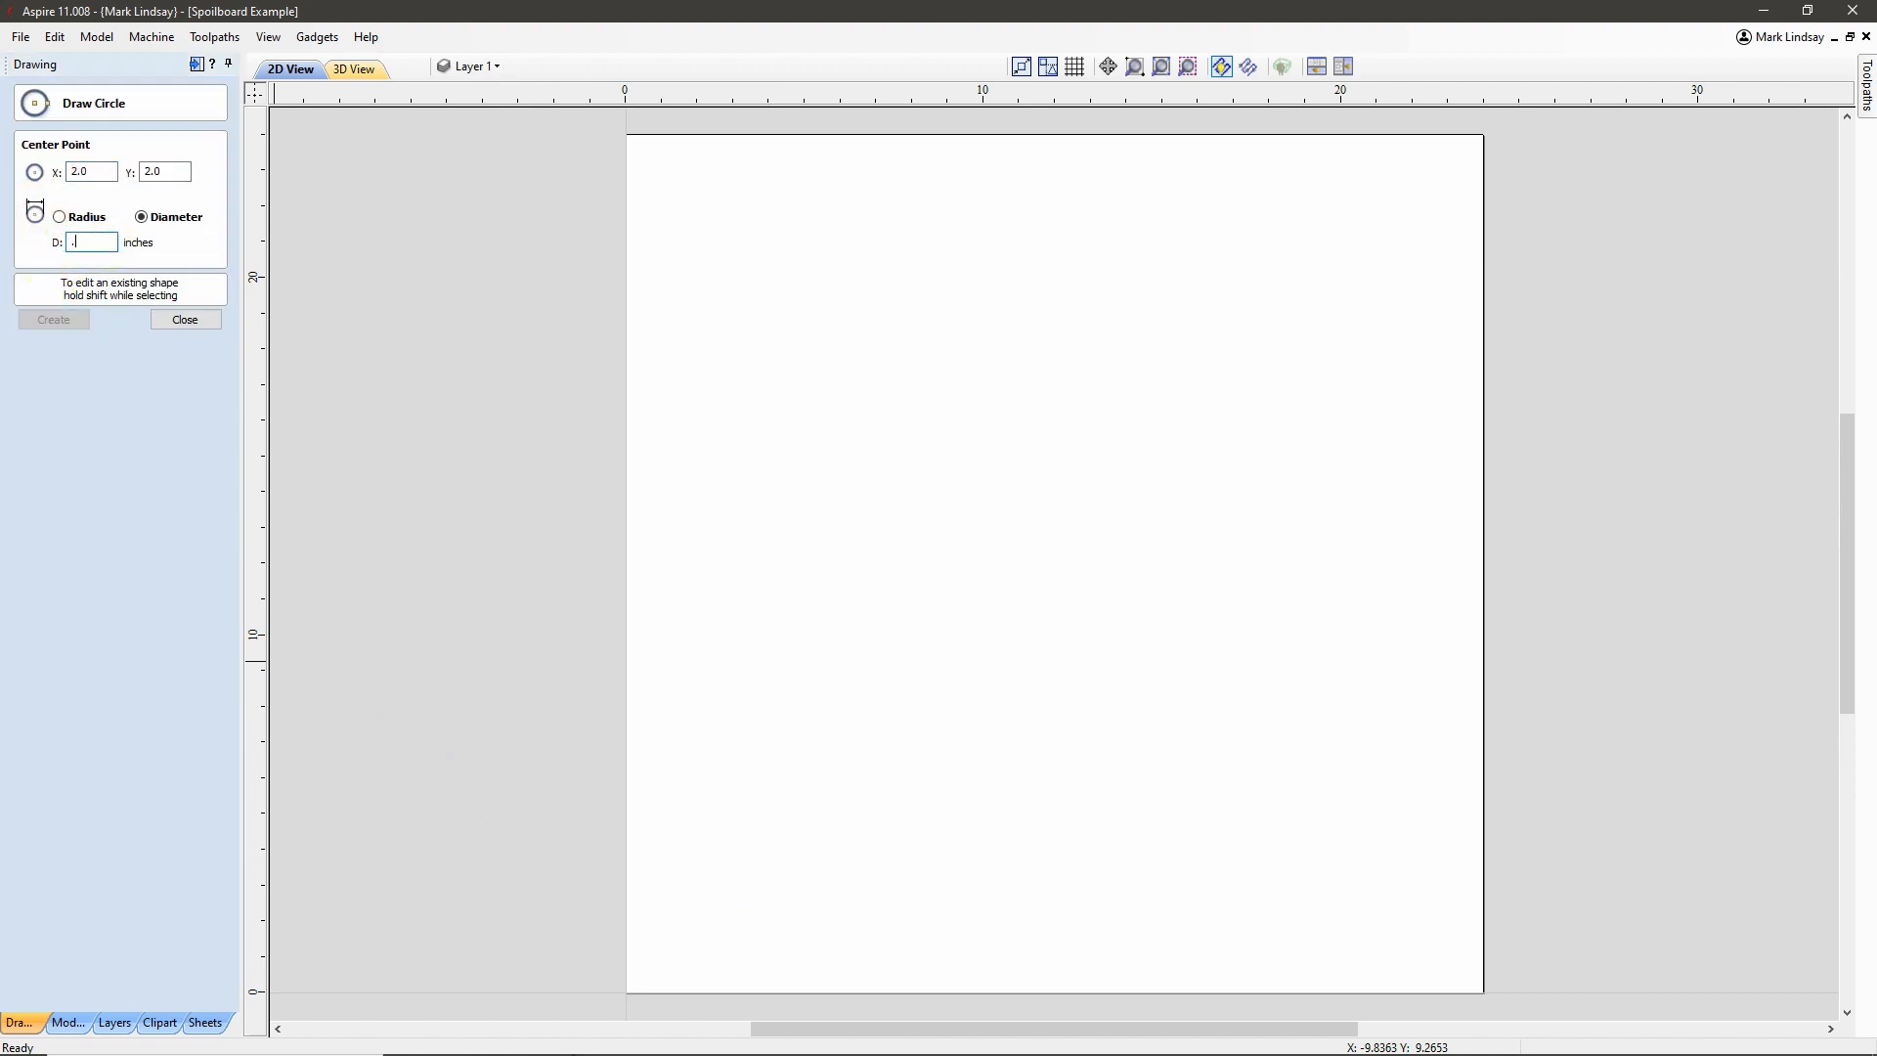
text(25)
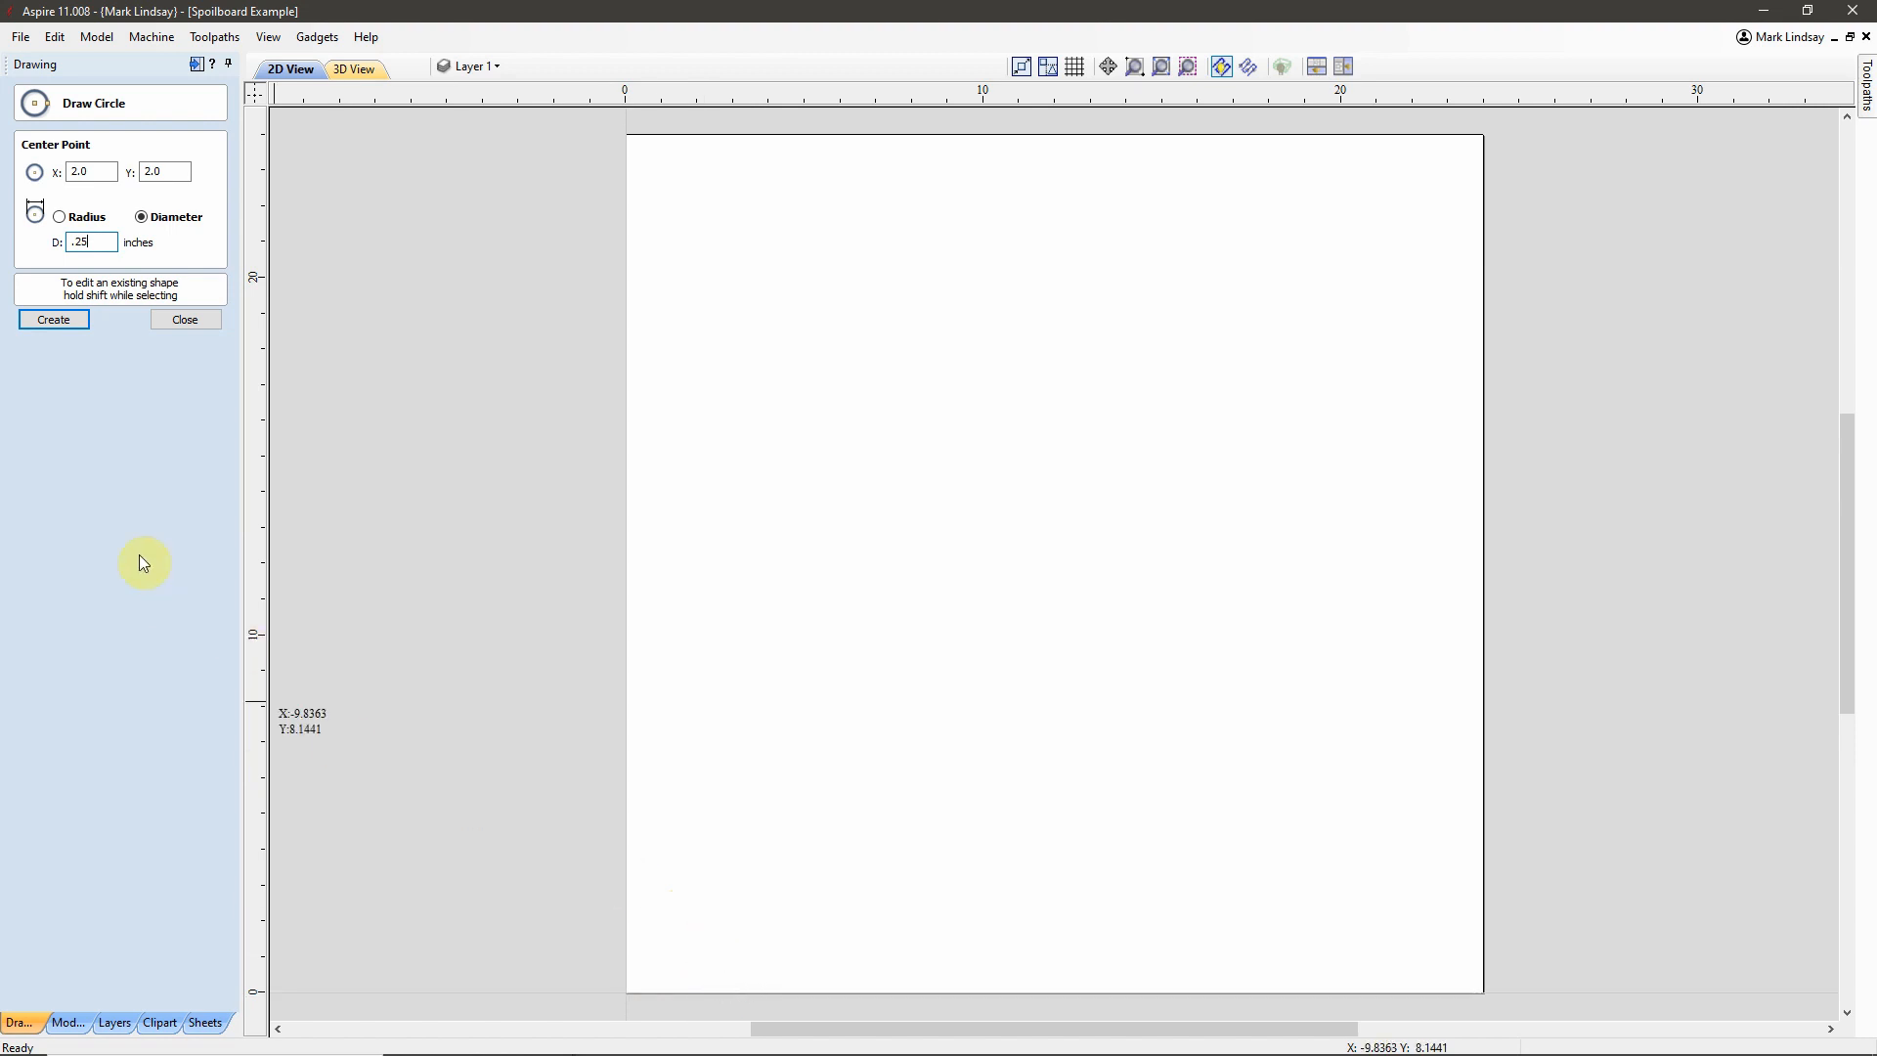
click(53, 323)
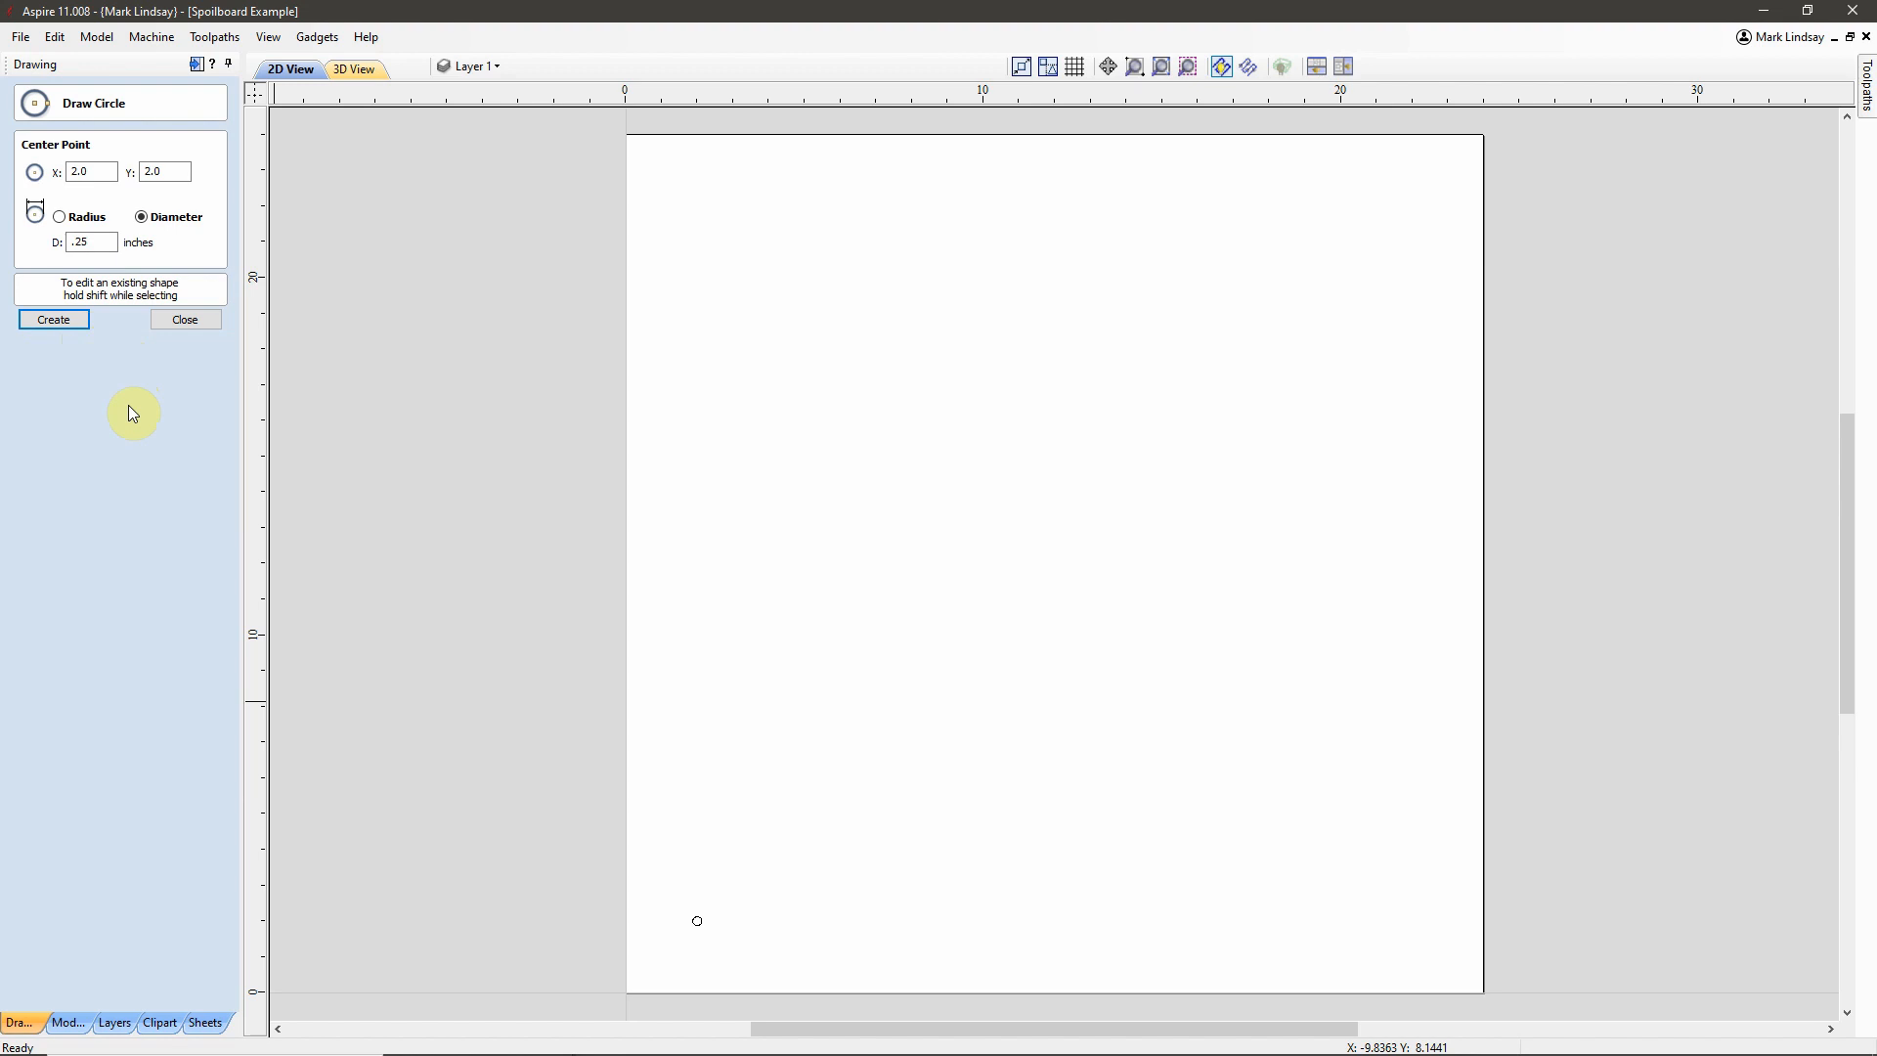
- Create a concentric 7/8 inch diameter circle around the small circle, centred at X 2.0, Y 2.0
double_click(89, 242)
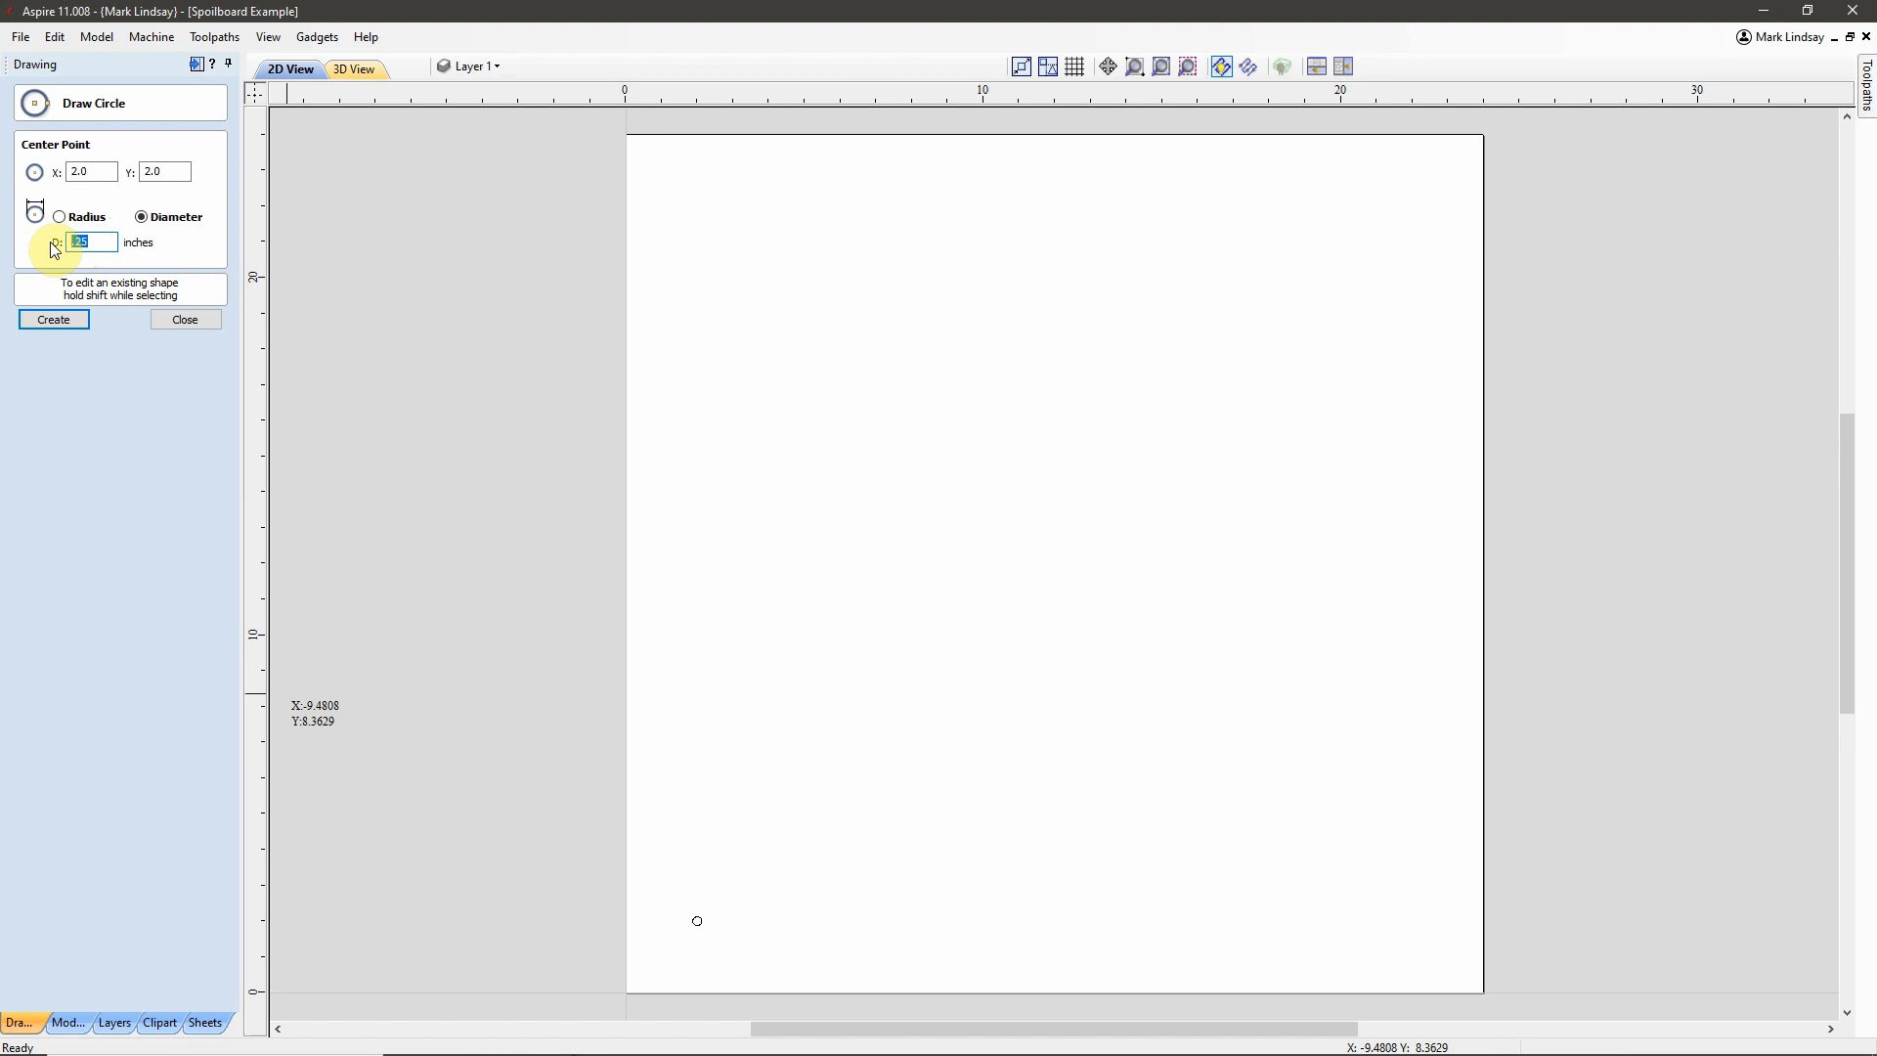
text(7/8)
click(54, 249)
click(57, 320)
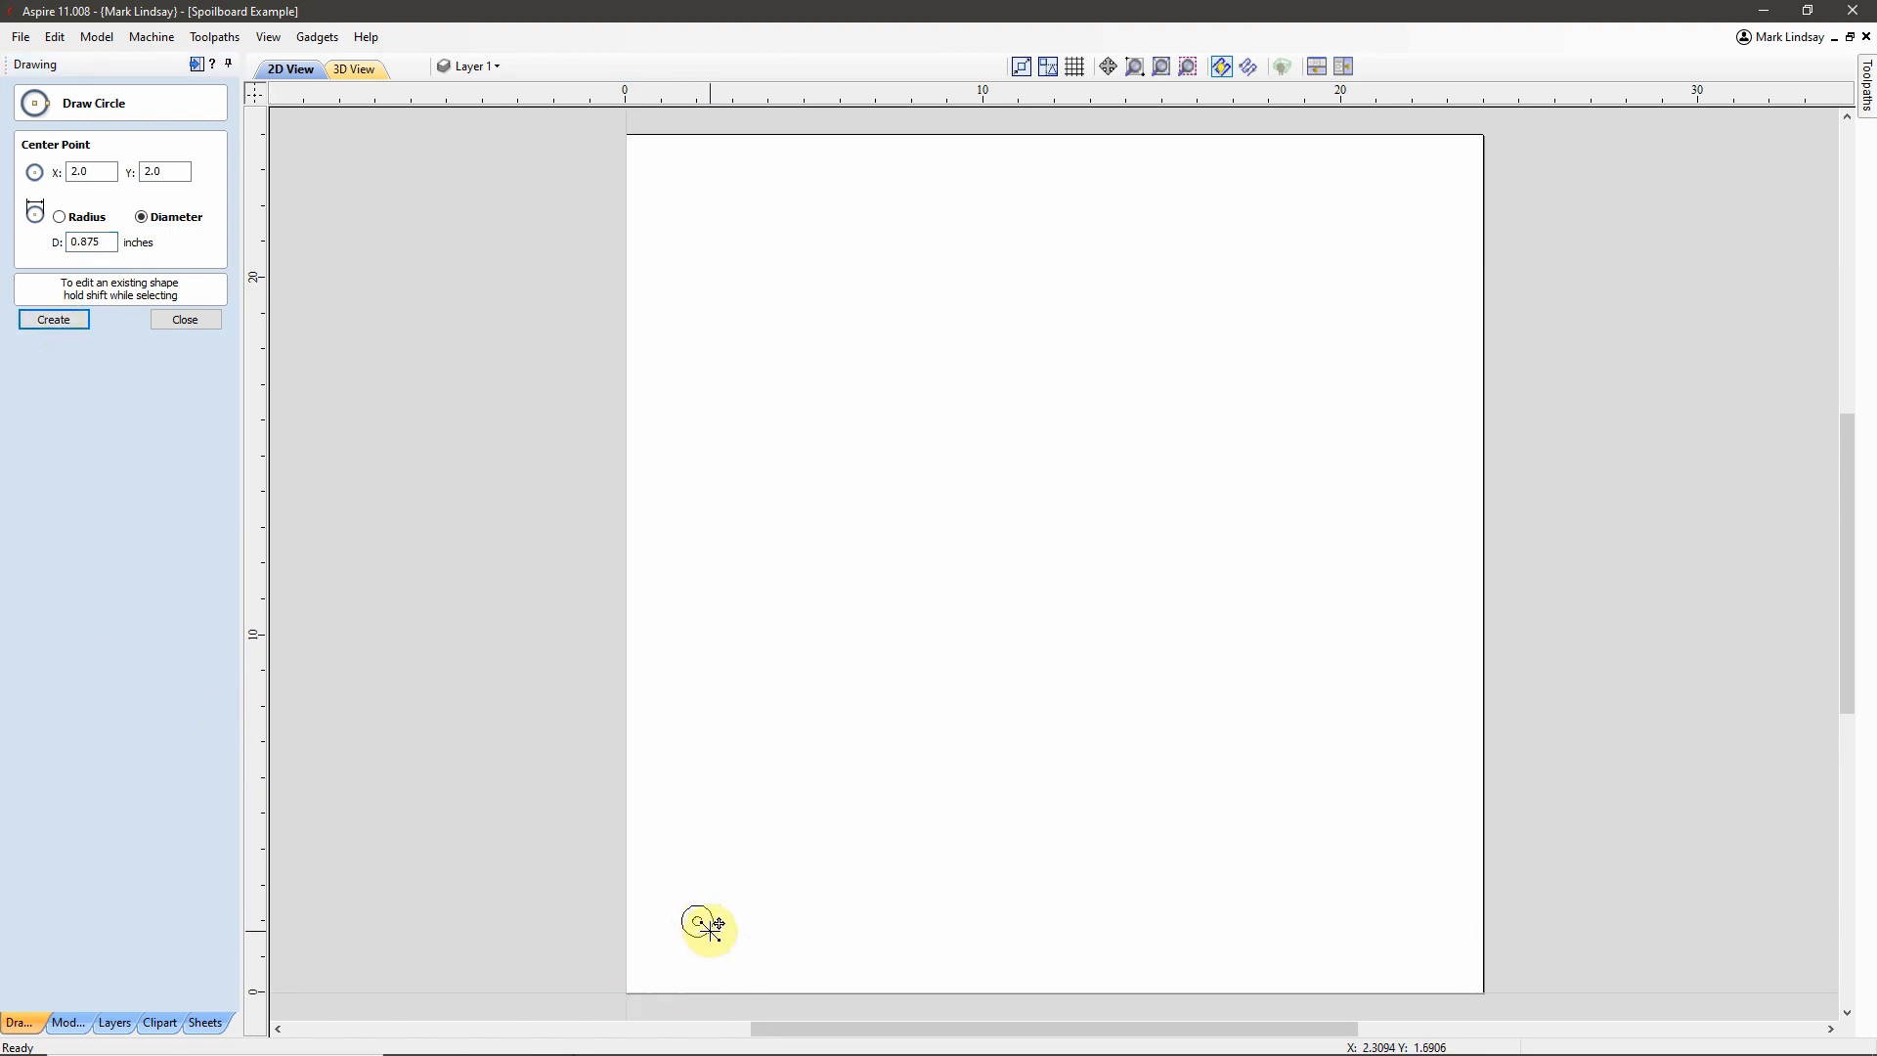
click(186, 323)
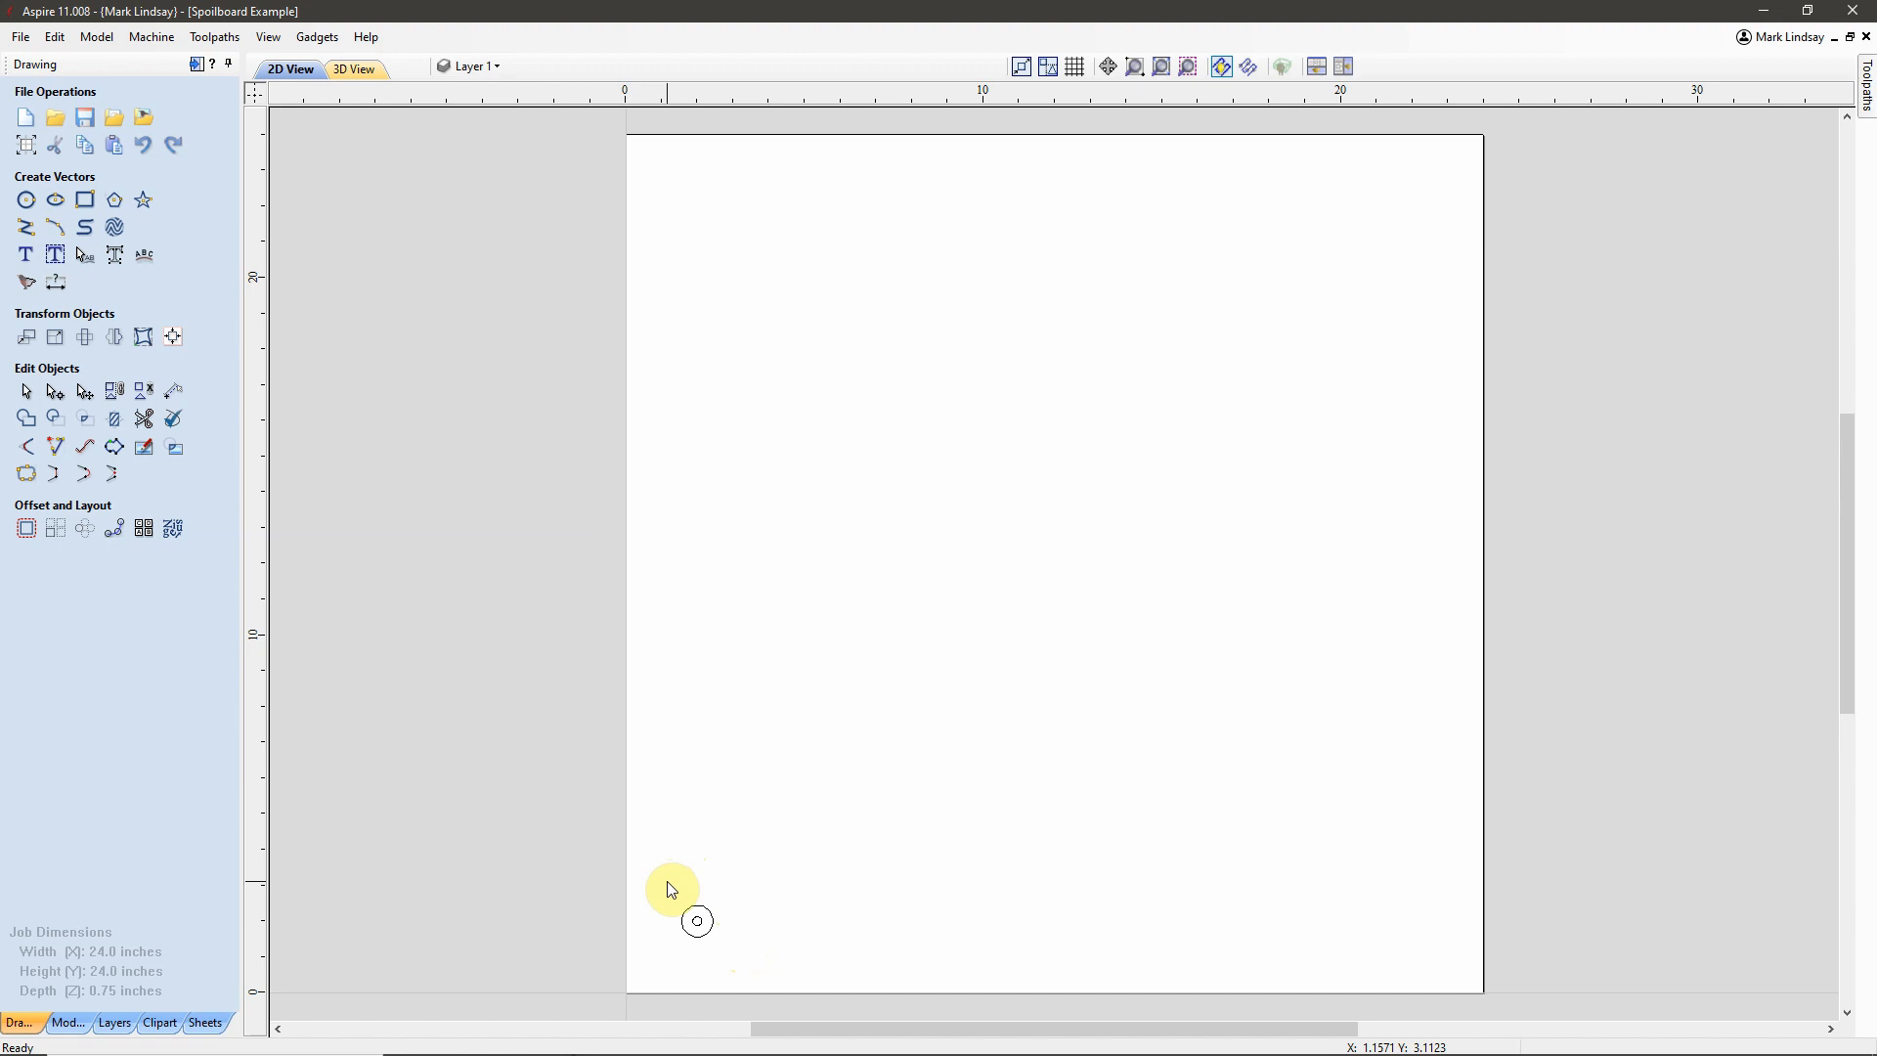
- Array-copy both circles into 11 rows and 11 columns with a 2.0 inch offset in X and Y, leaving the copies ungrouped
drag(670, 898, 759, 958)
click(53, 533)
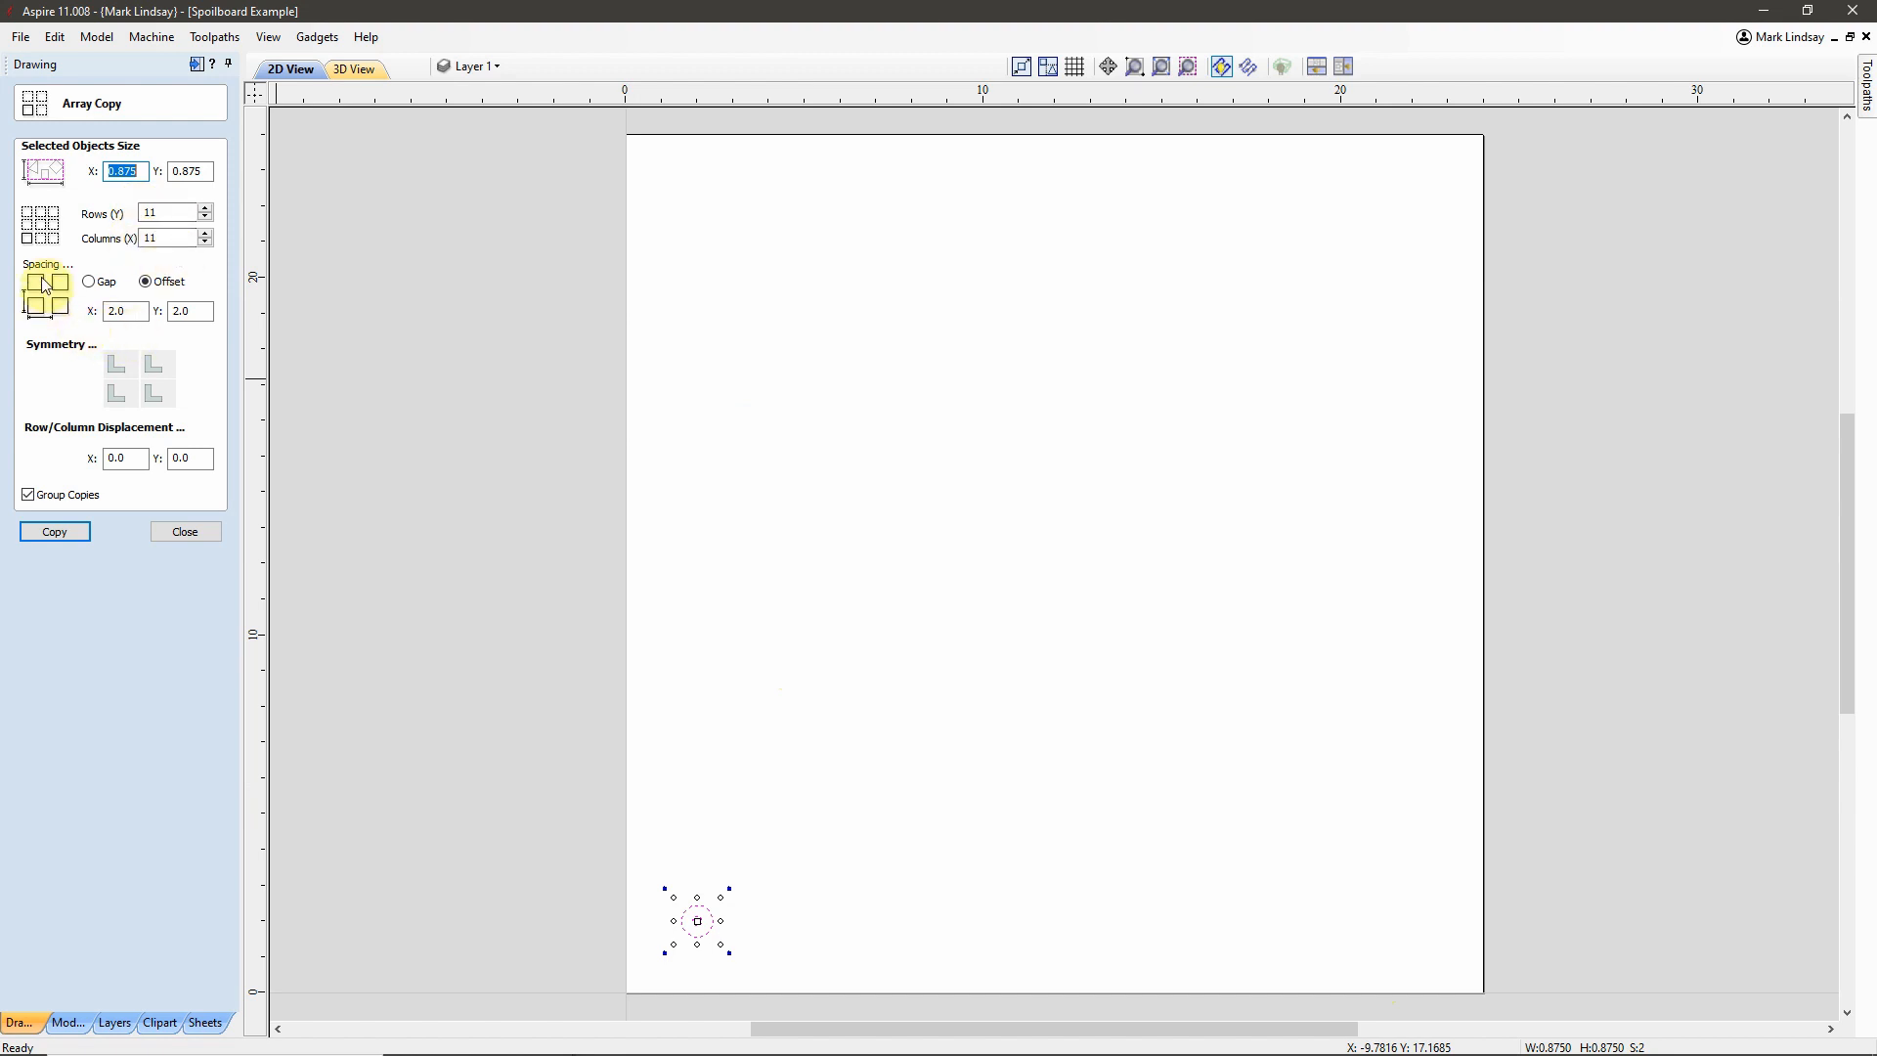
click(88, 281)
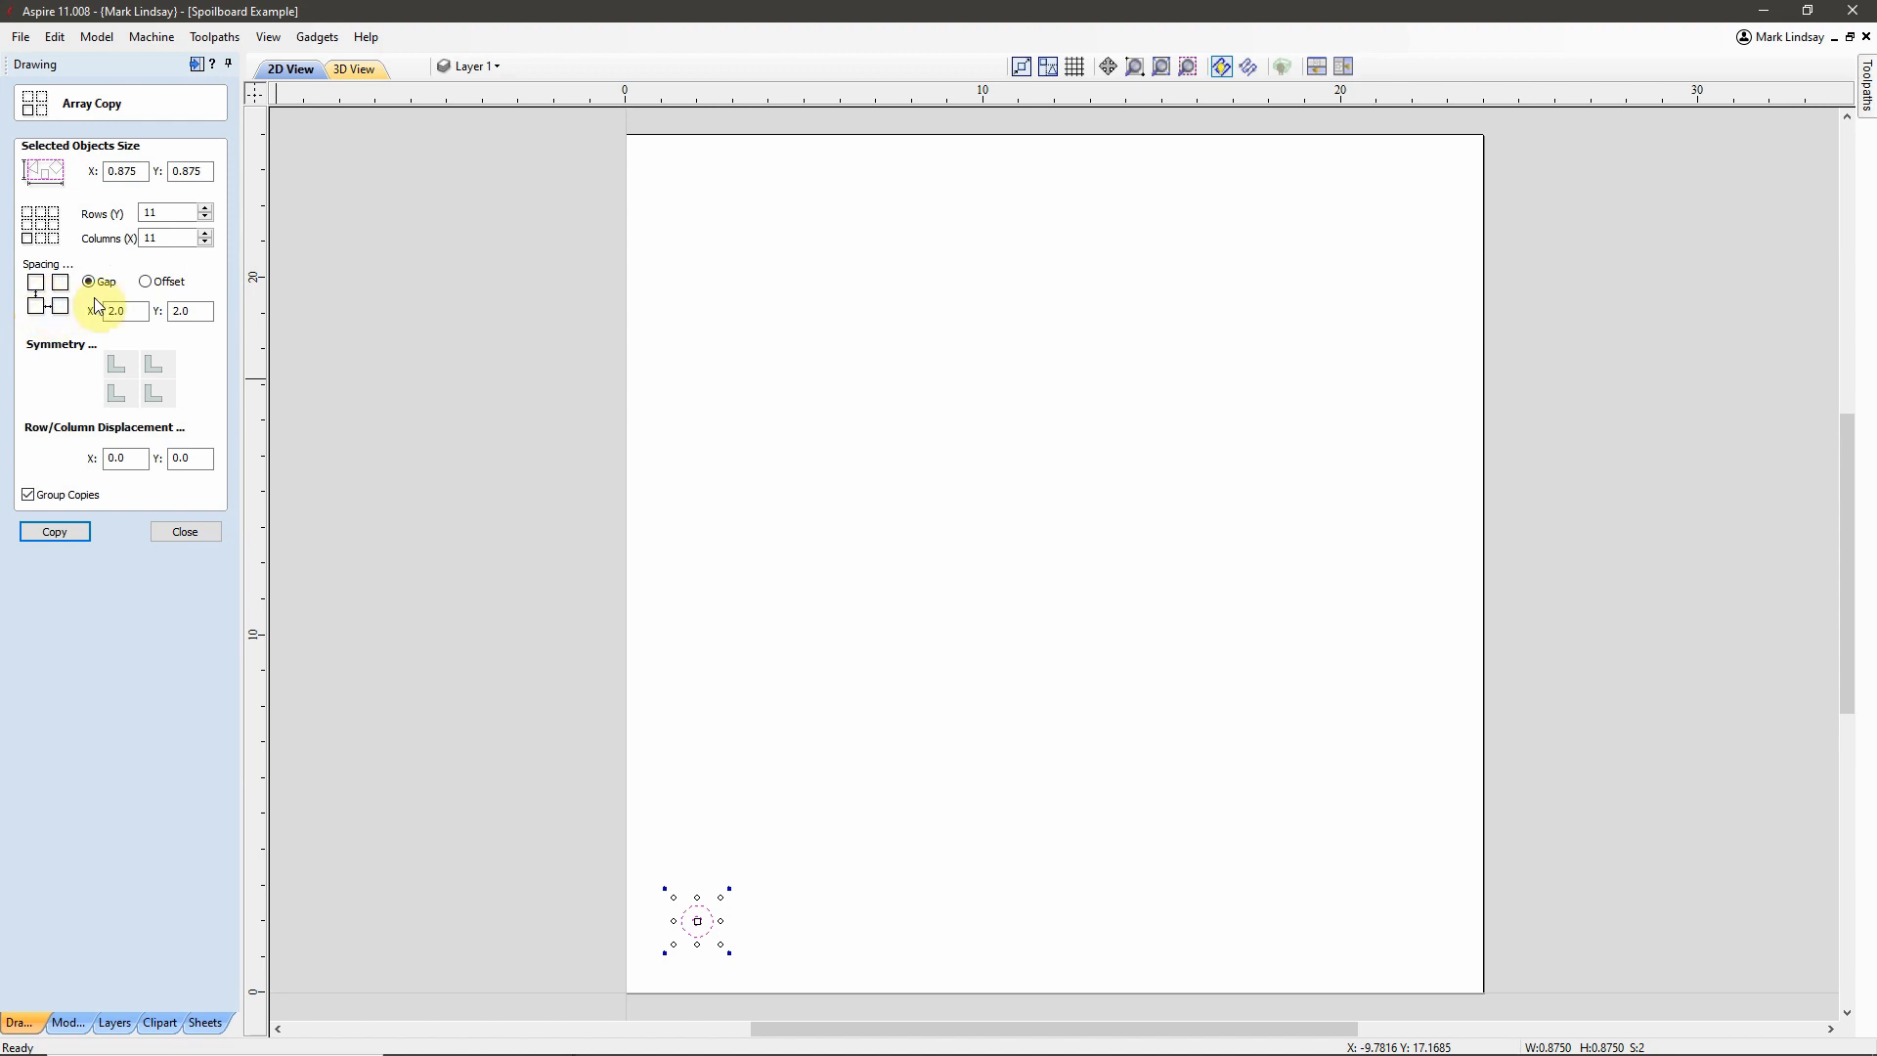
click(146, 282)
double_click(182, 313)
click(28, 495)
click(57, 532)
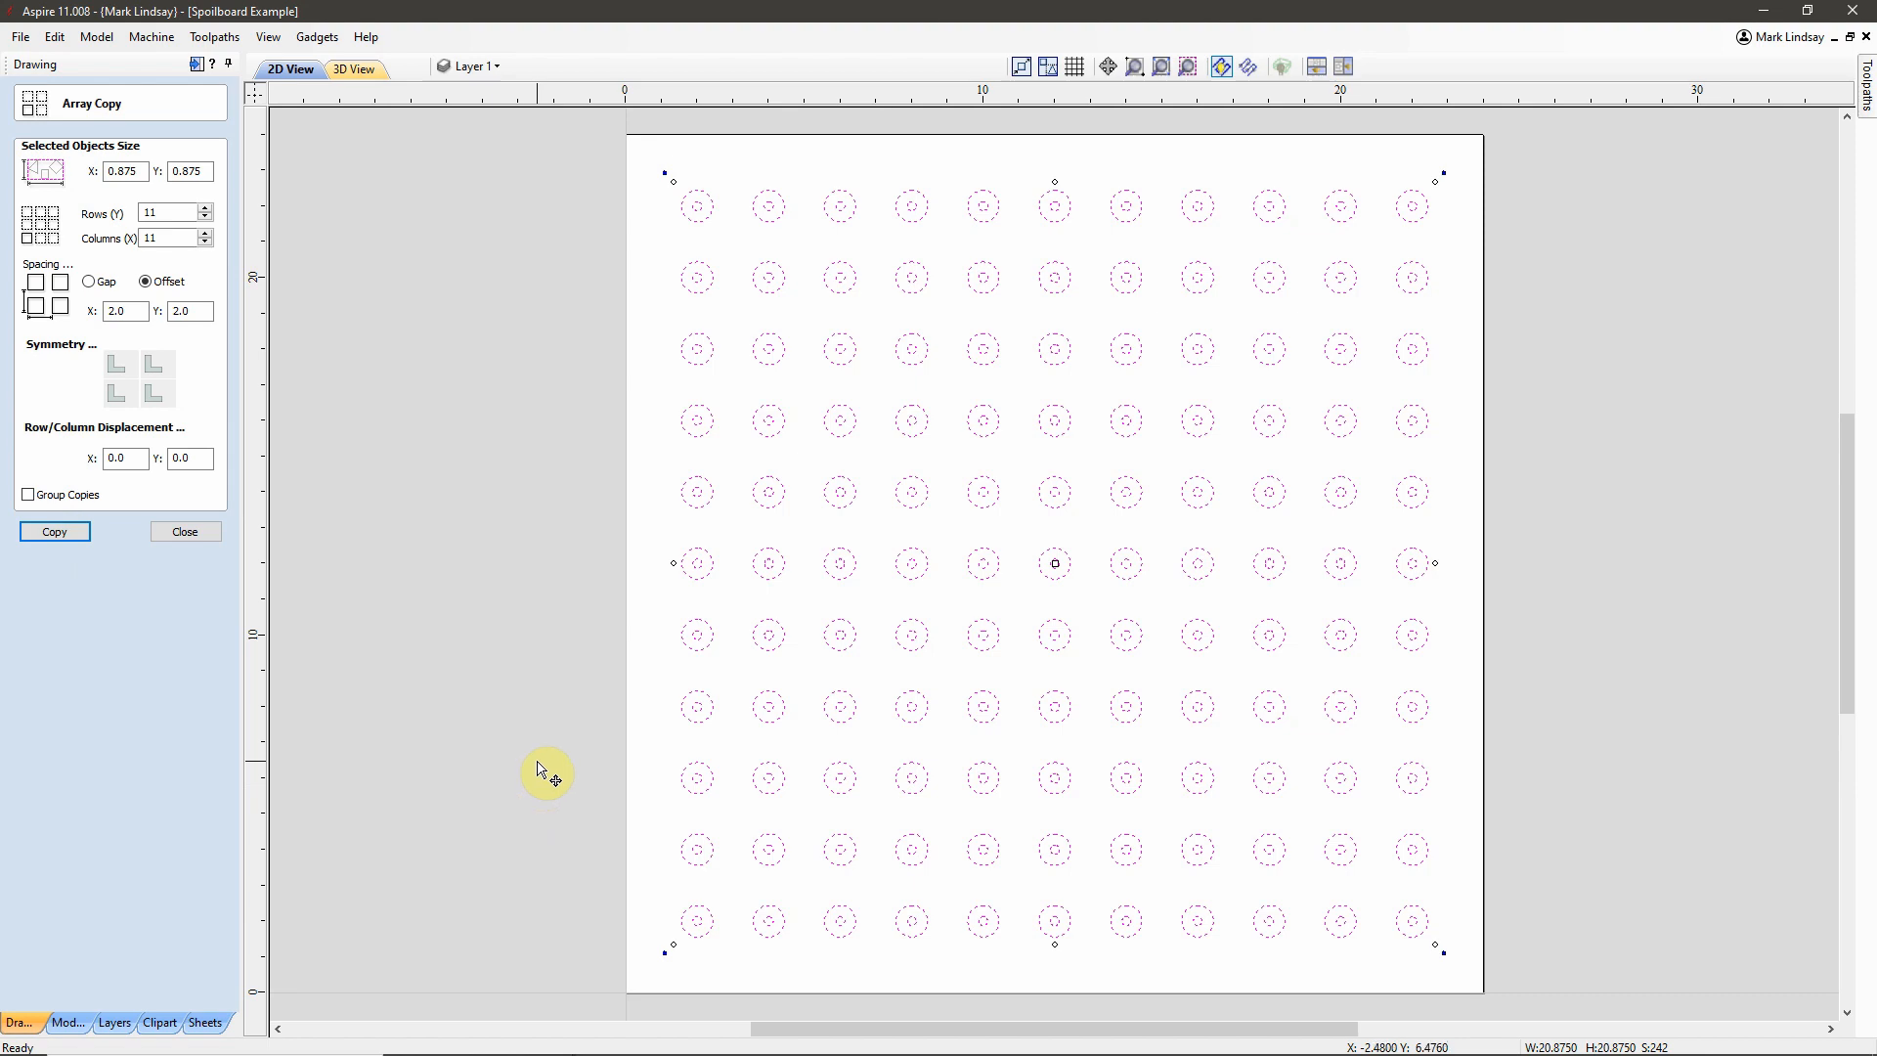
- Check whether individual inner and outer circles of the array can be selected separately
click(539, 769)
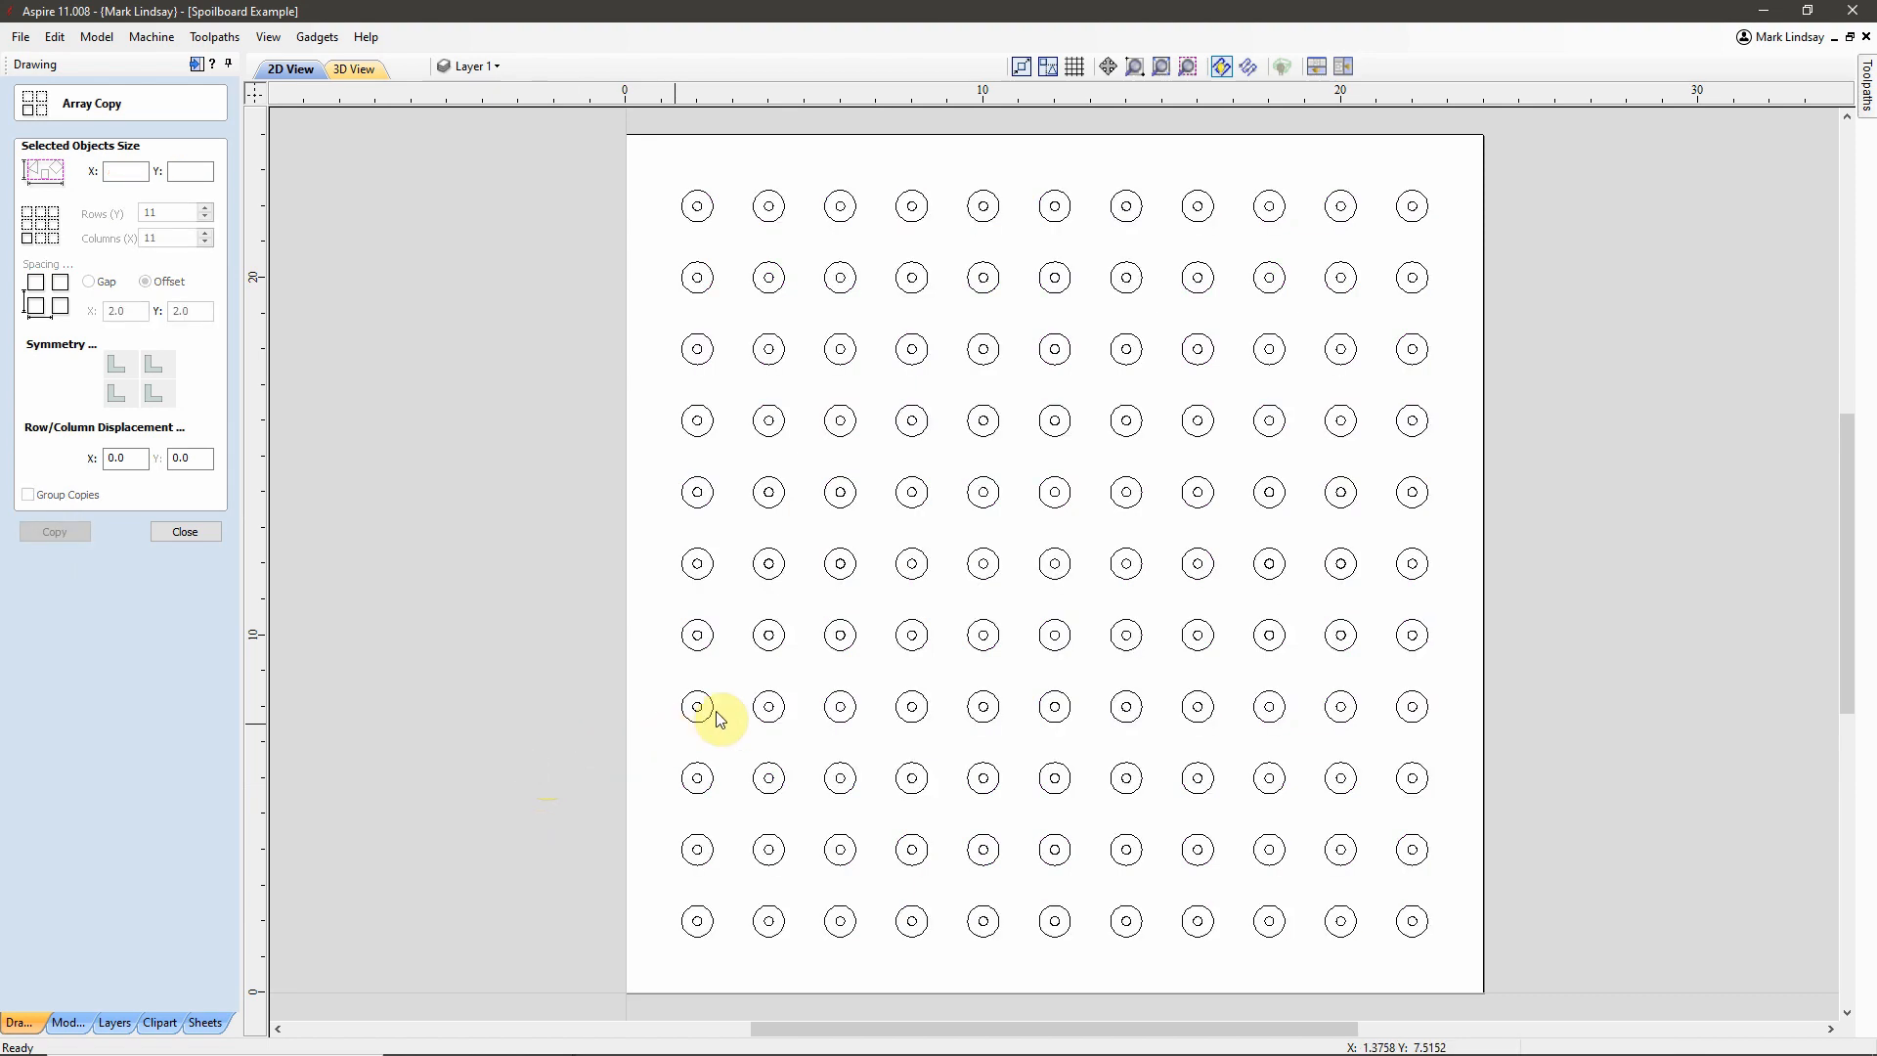
click(698, 637)
click(770, 636)
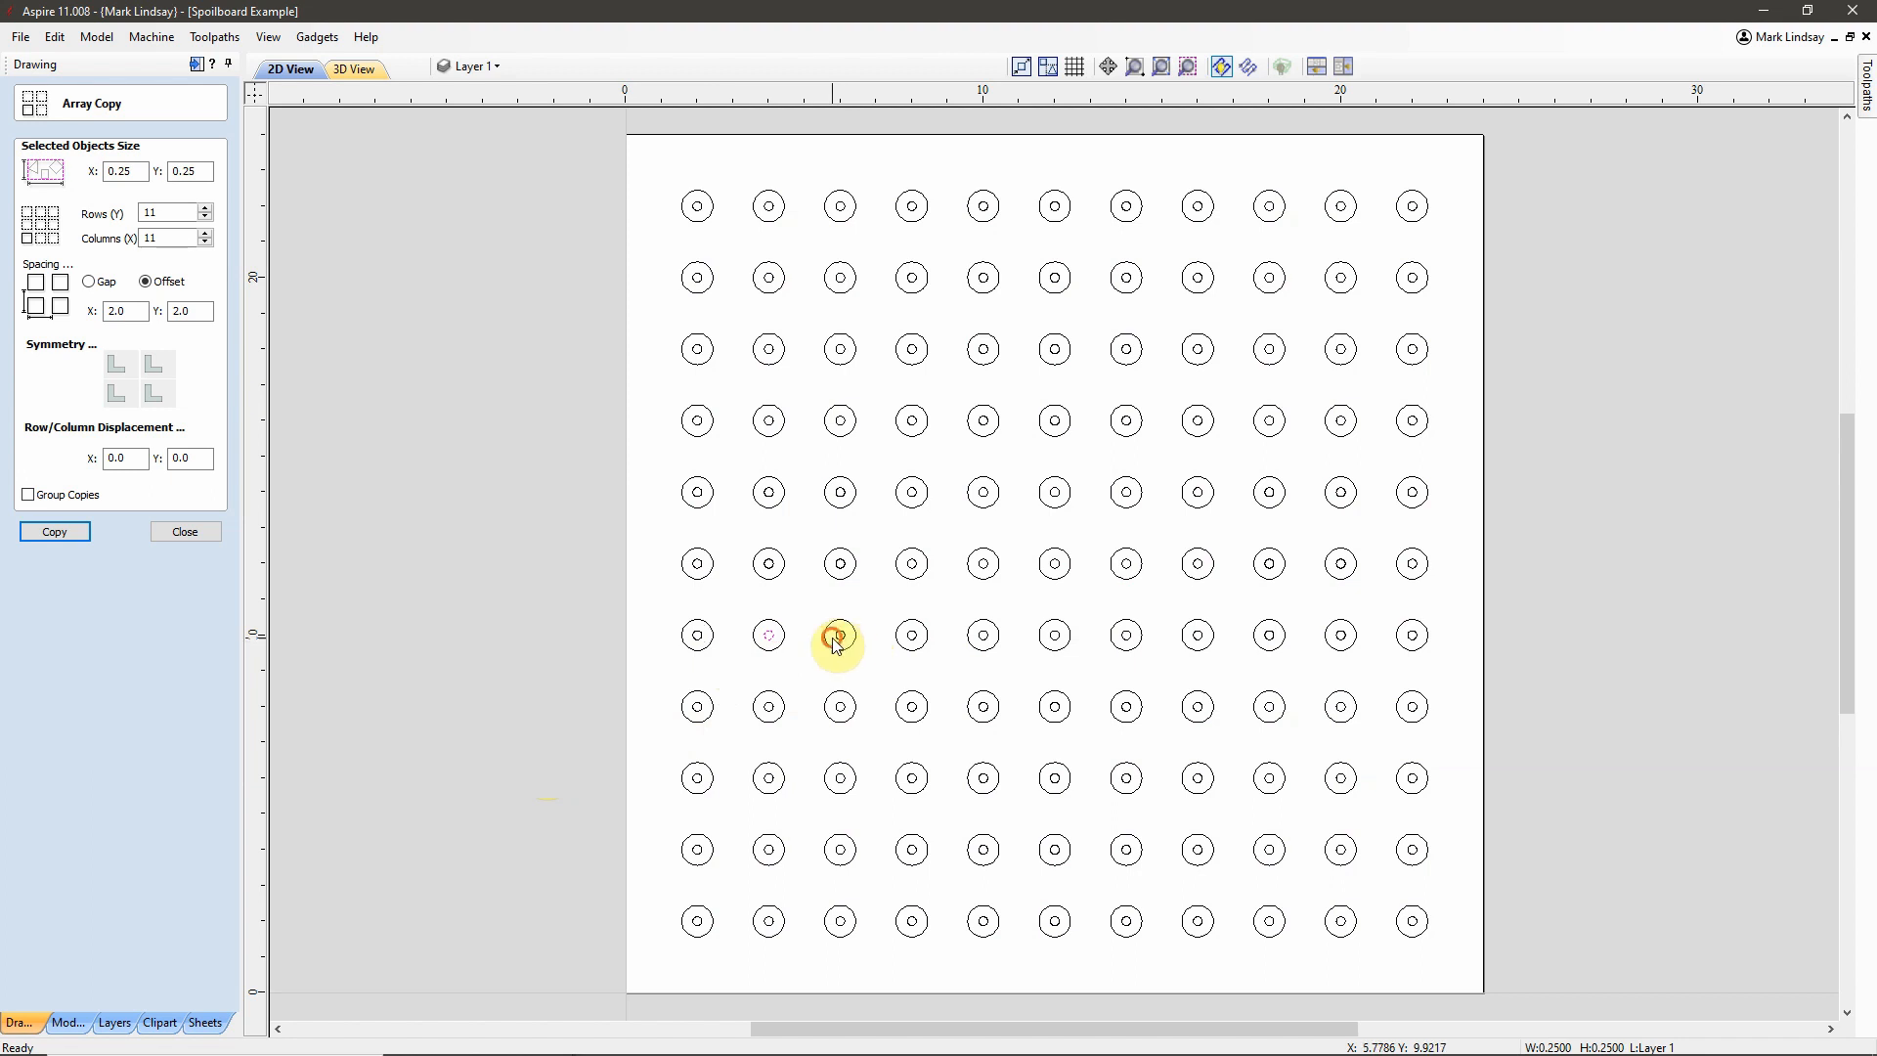
click(836, 638)
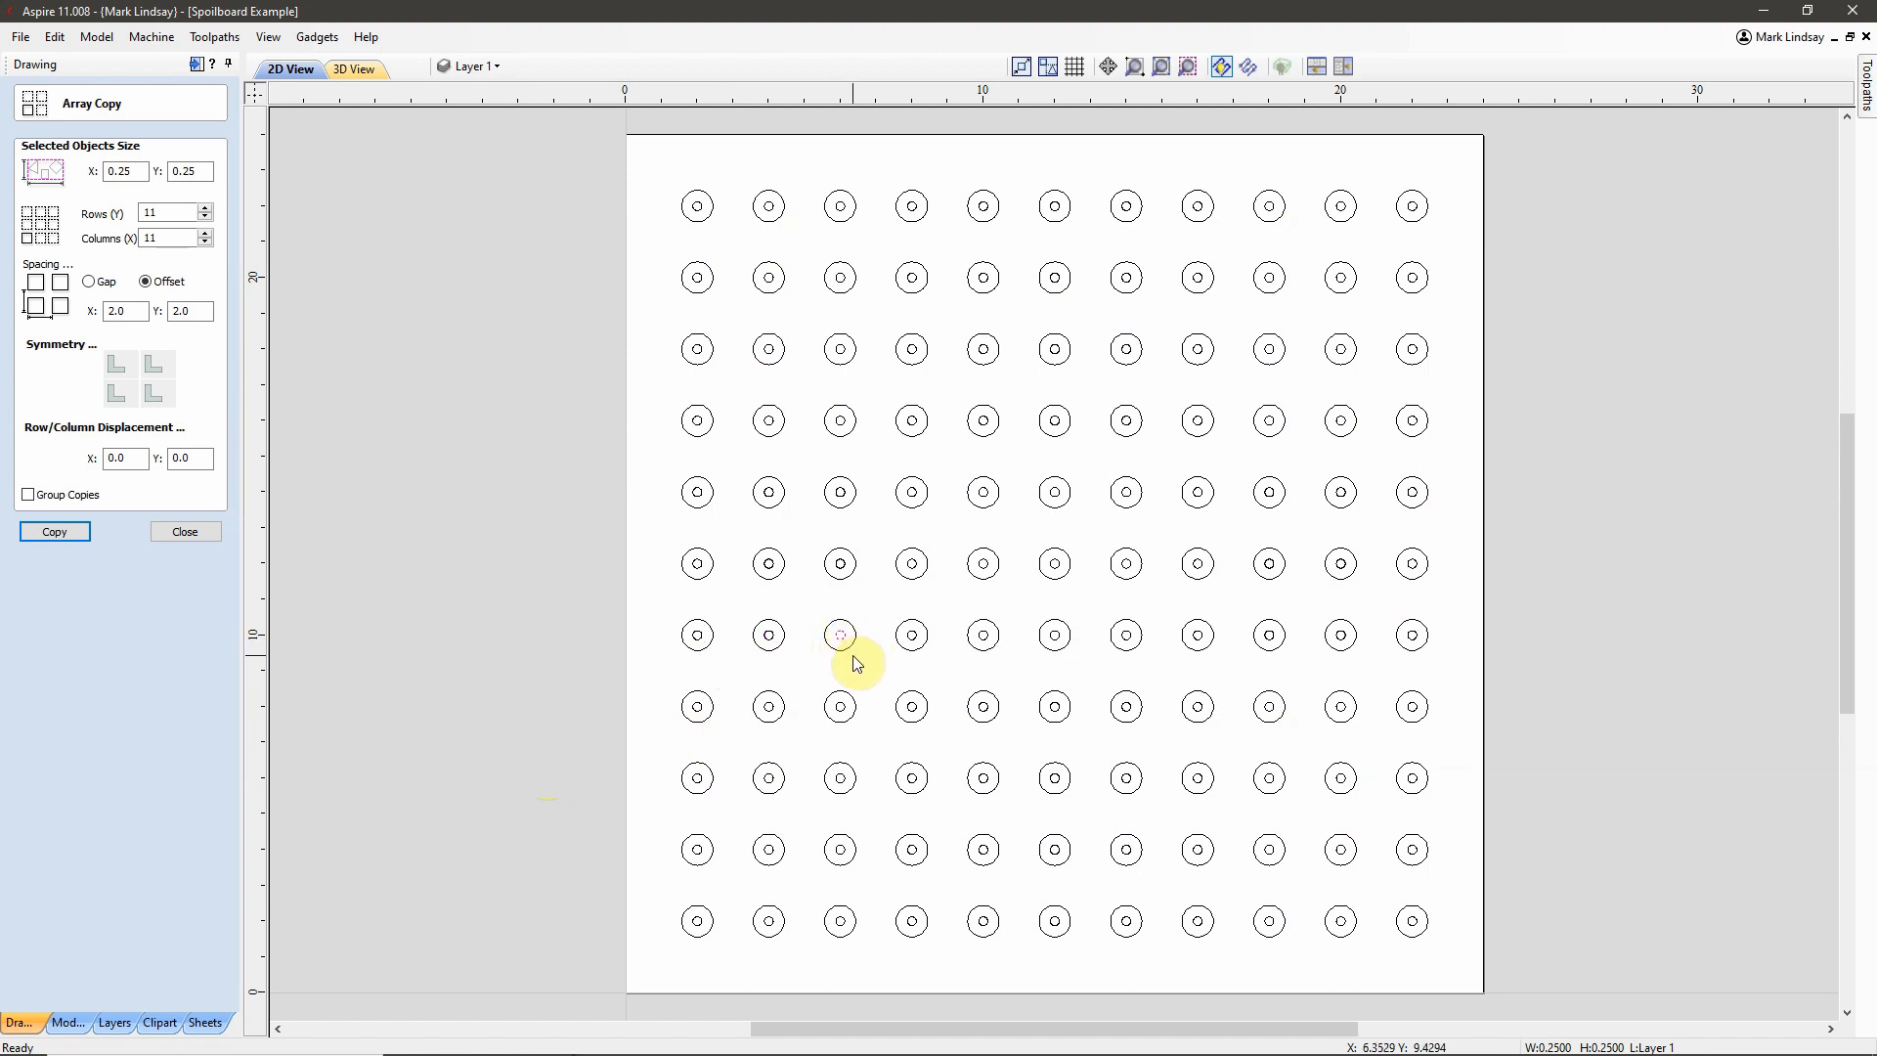
click(837, 650)
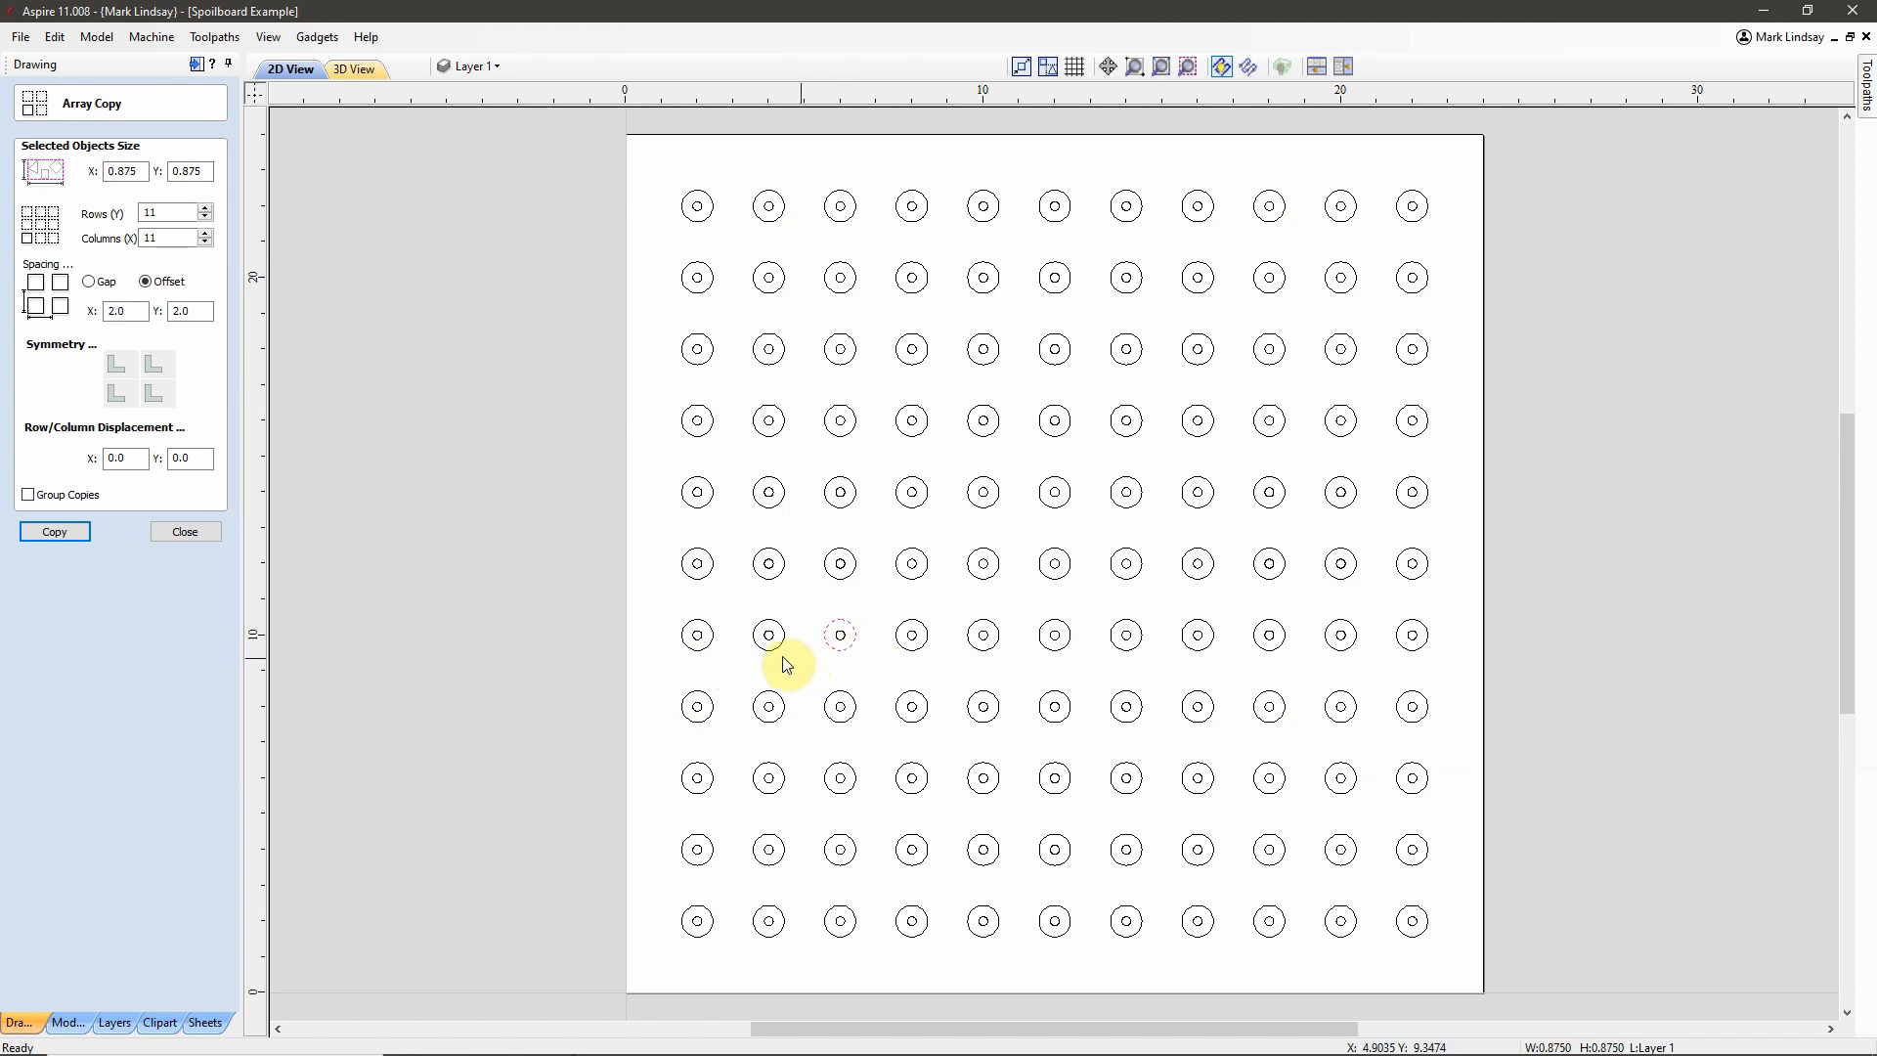
click(700, 652)
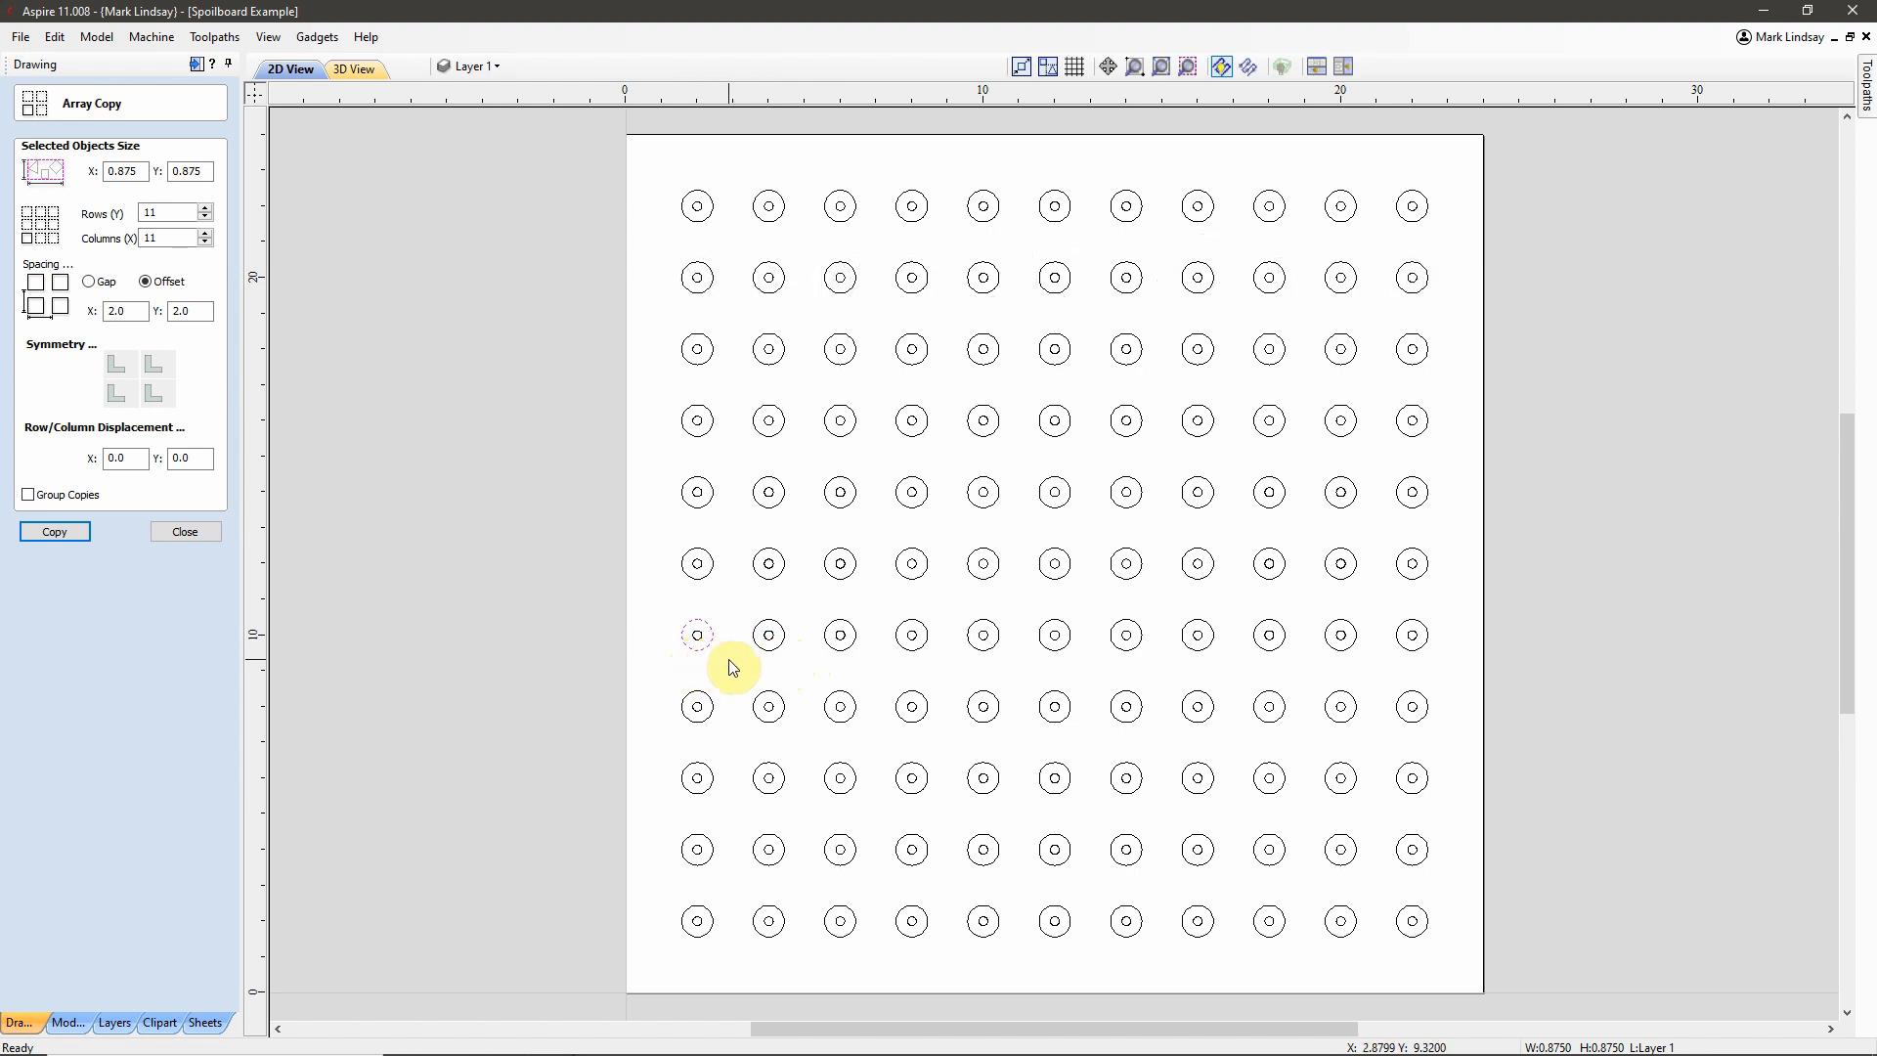
click(729, 662)
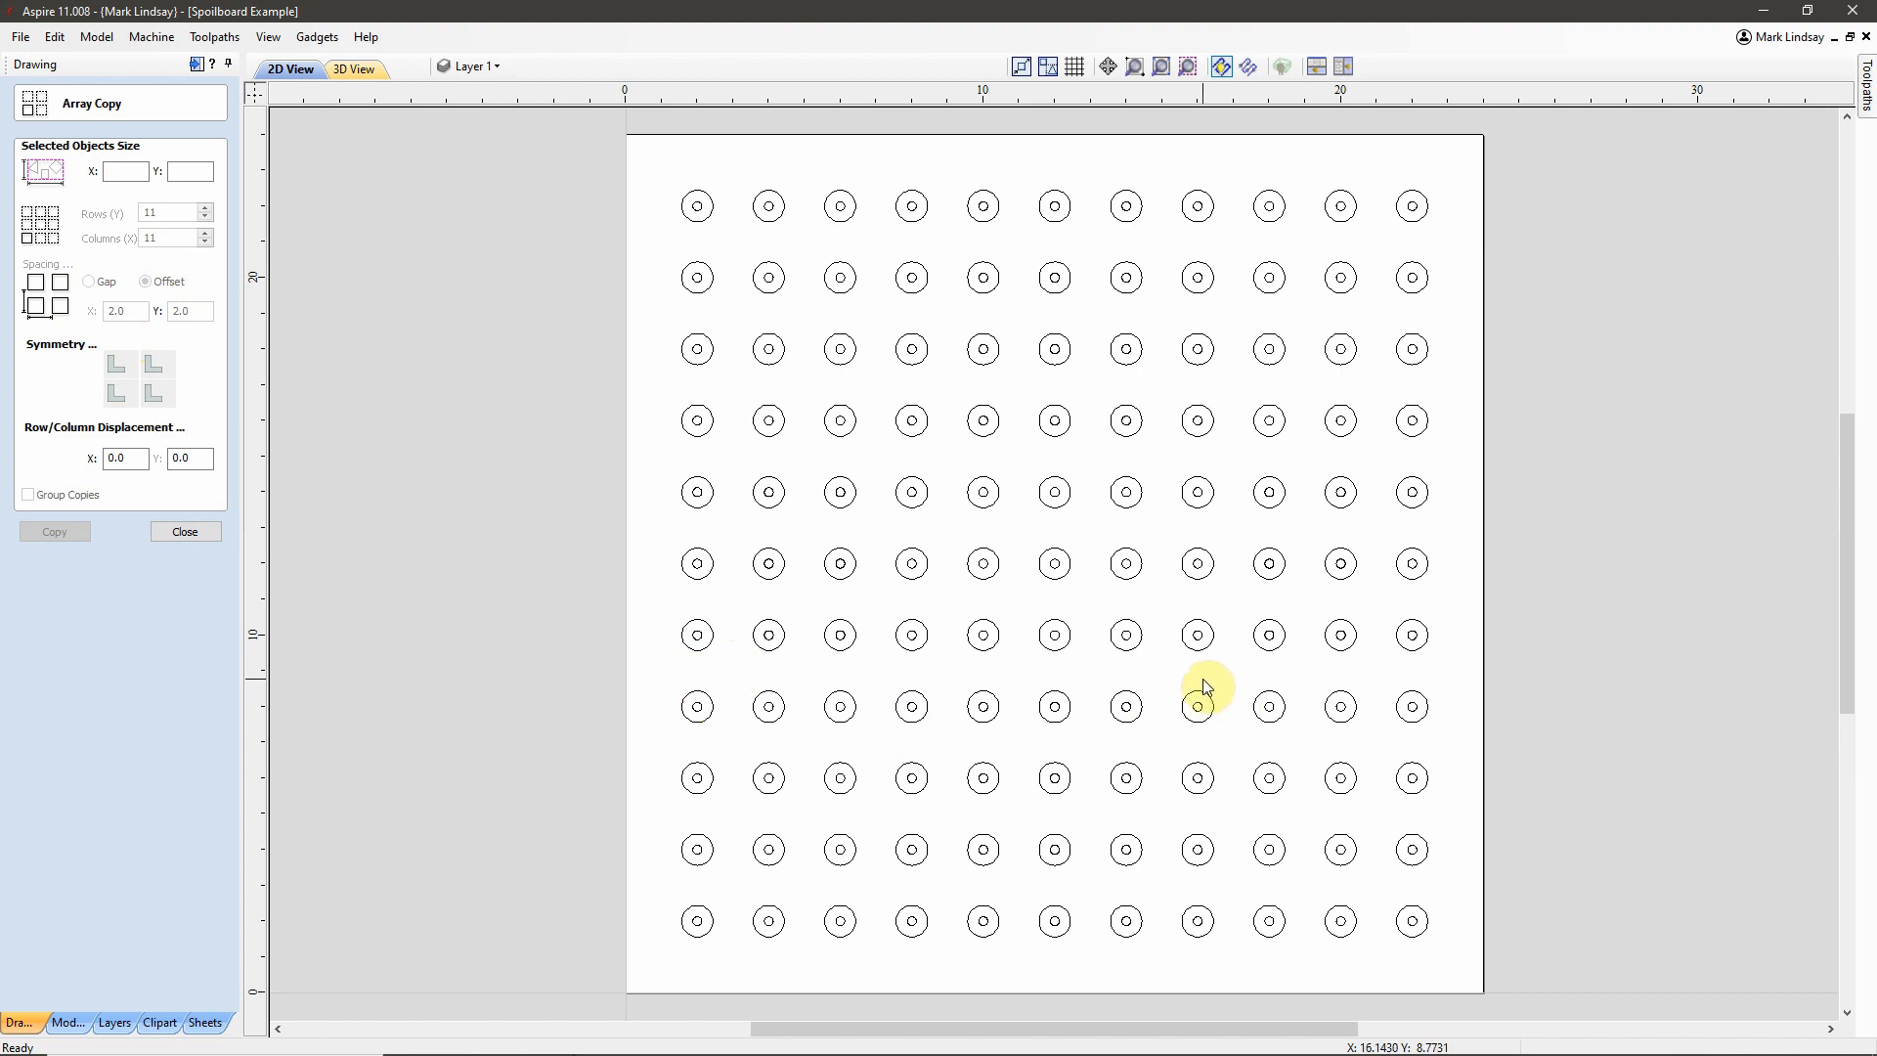
- Close the array copy tool and undo the array of circles
click(185, 532)
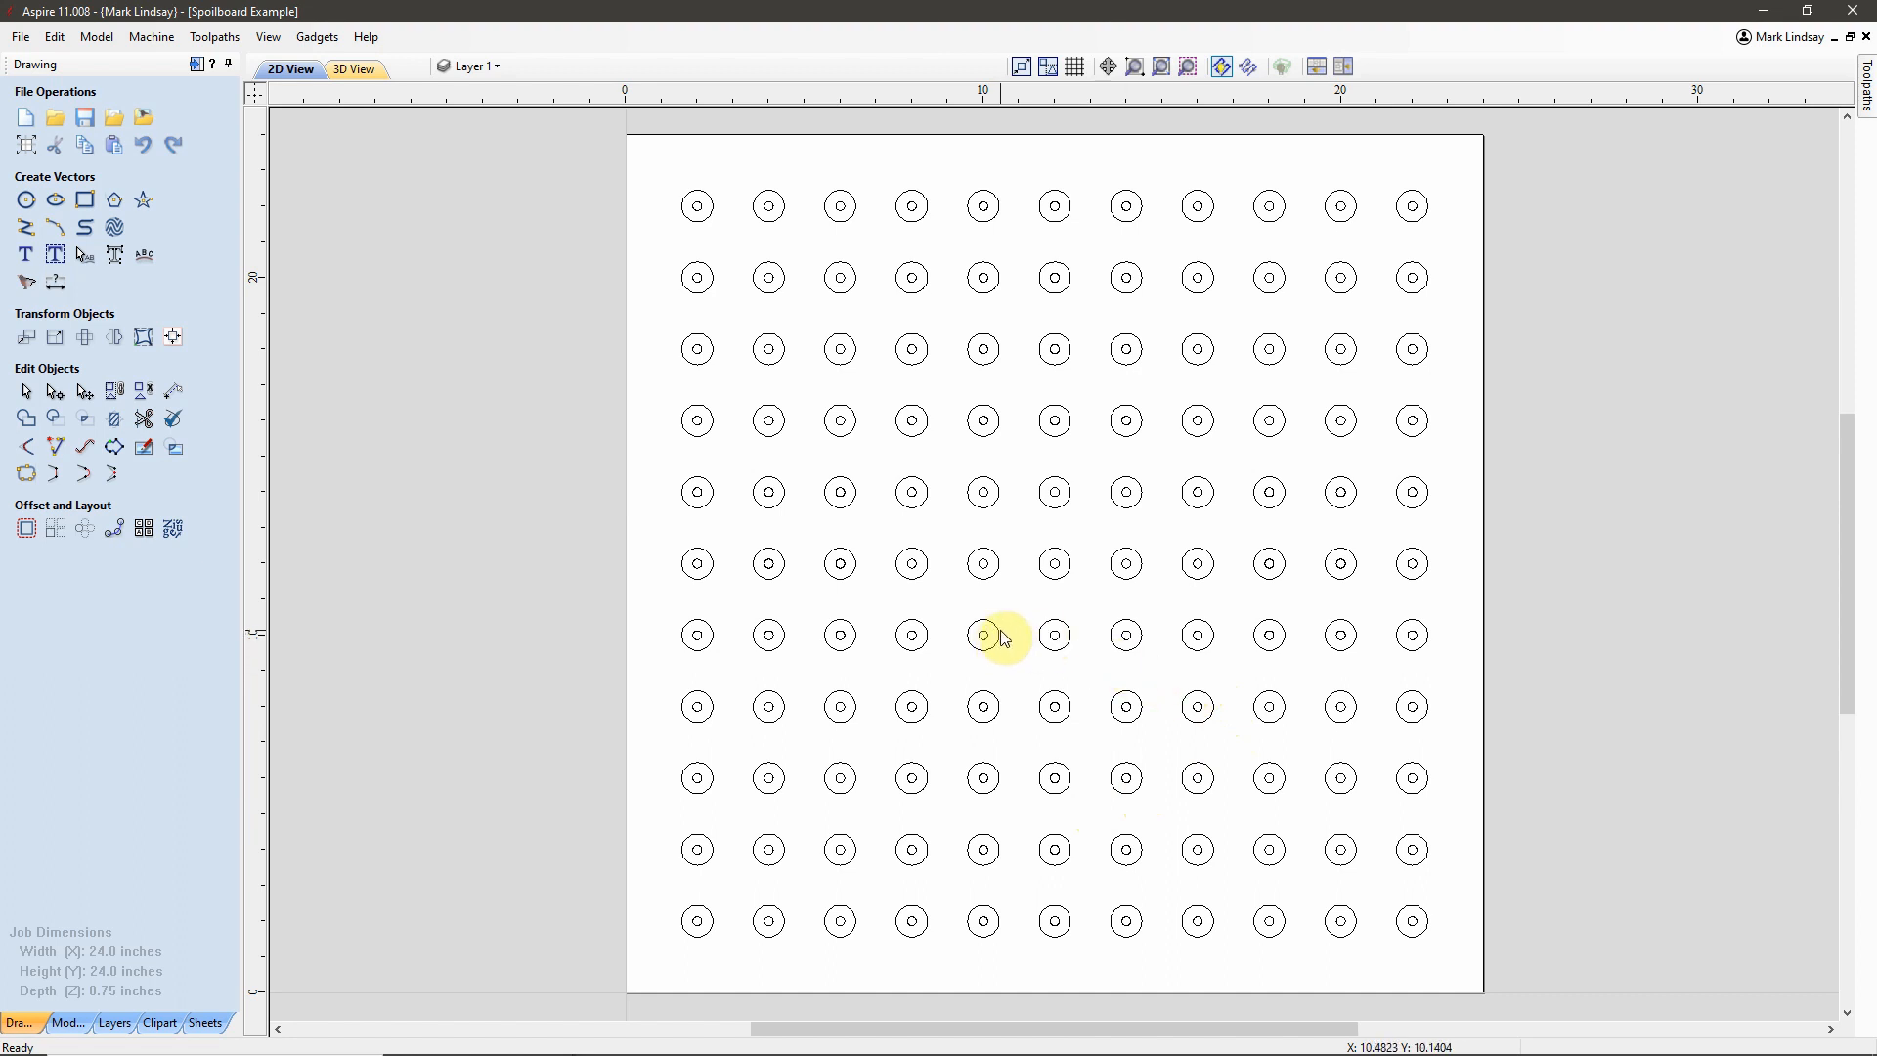
key(ctrl+z)
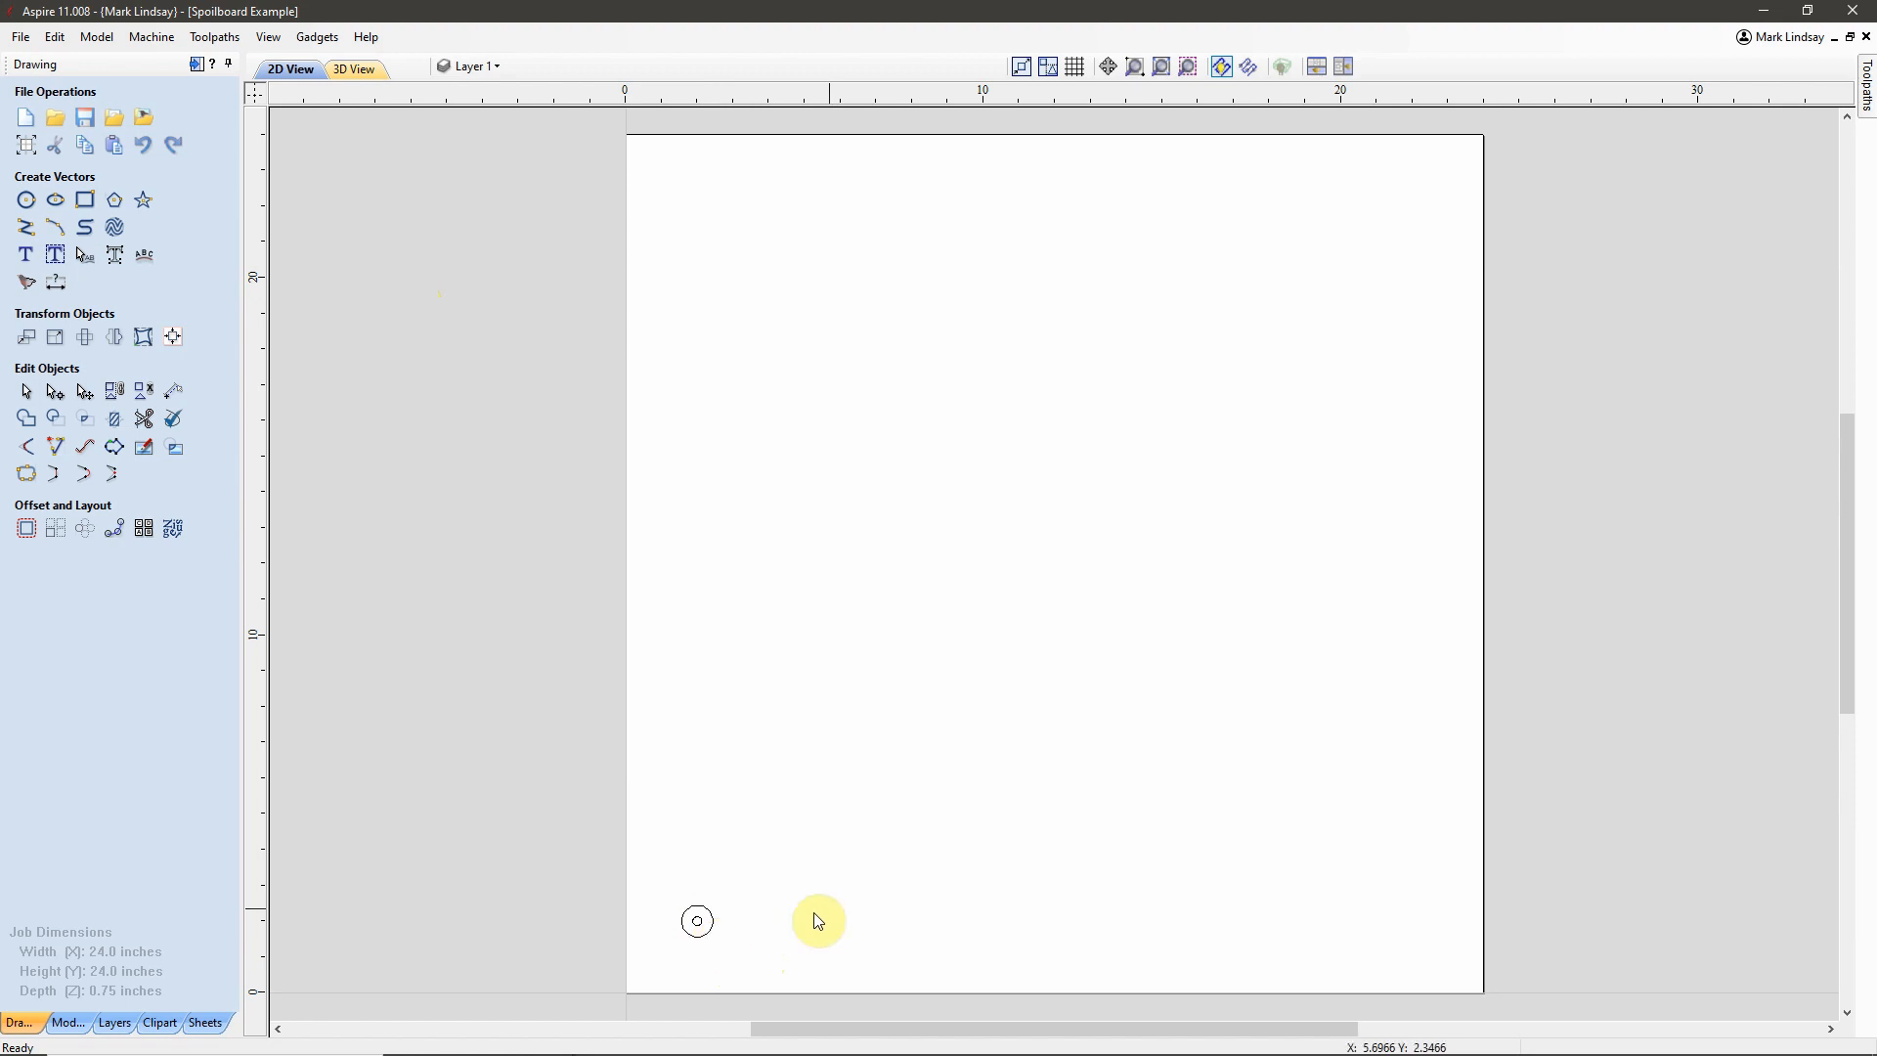
- Calculate a pocket toolpath named Through Holes for the small inner circle with a 0.75 inch cut depth and the 1/4" end mill
click(196, 63)
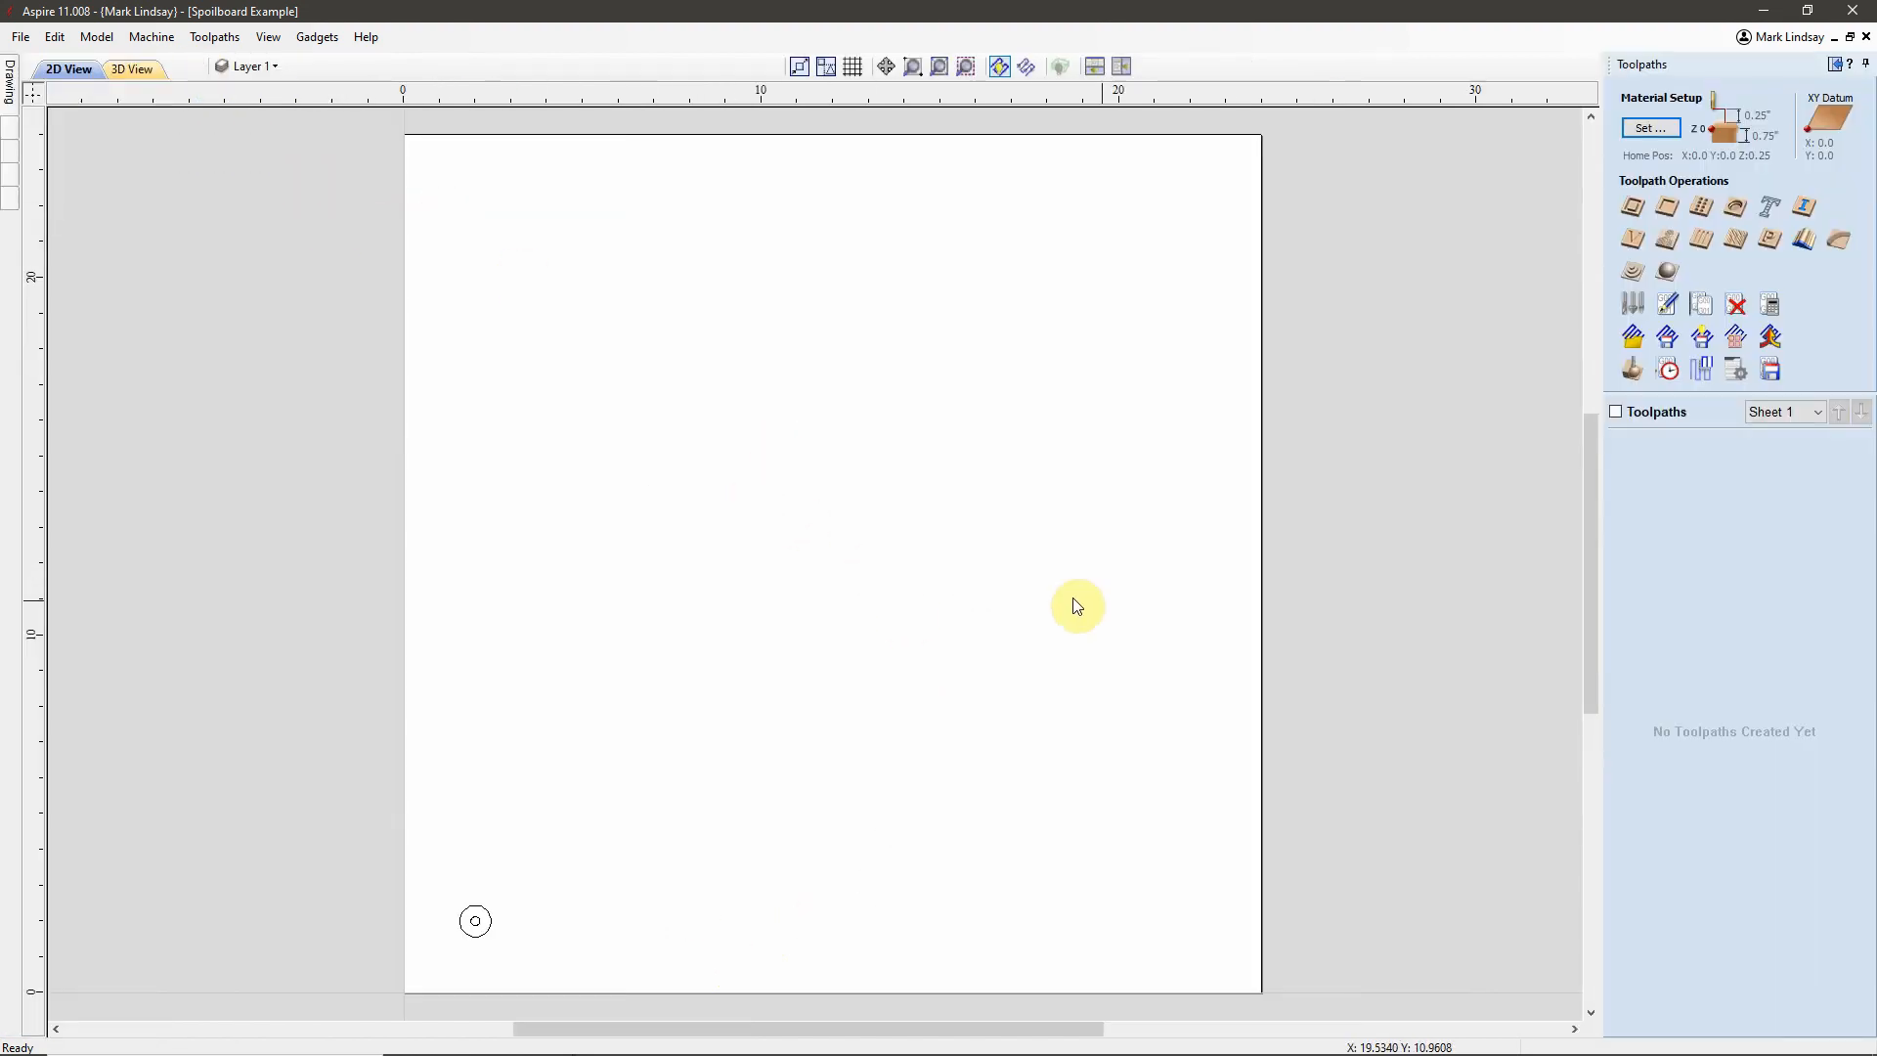
click(478, 925)
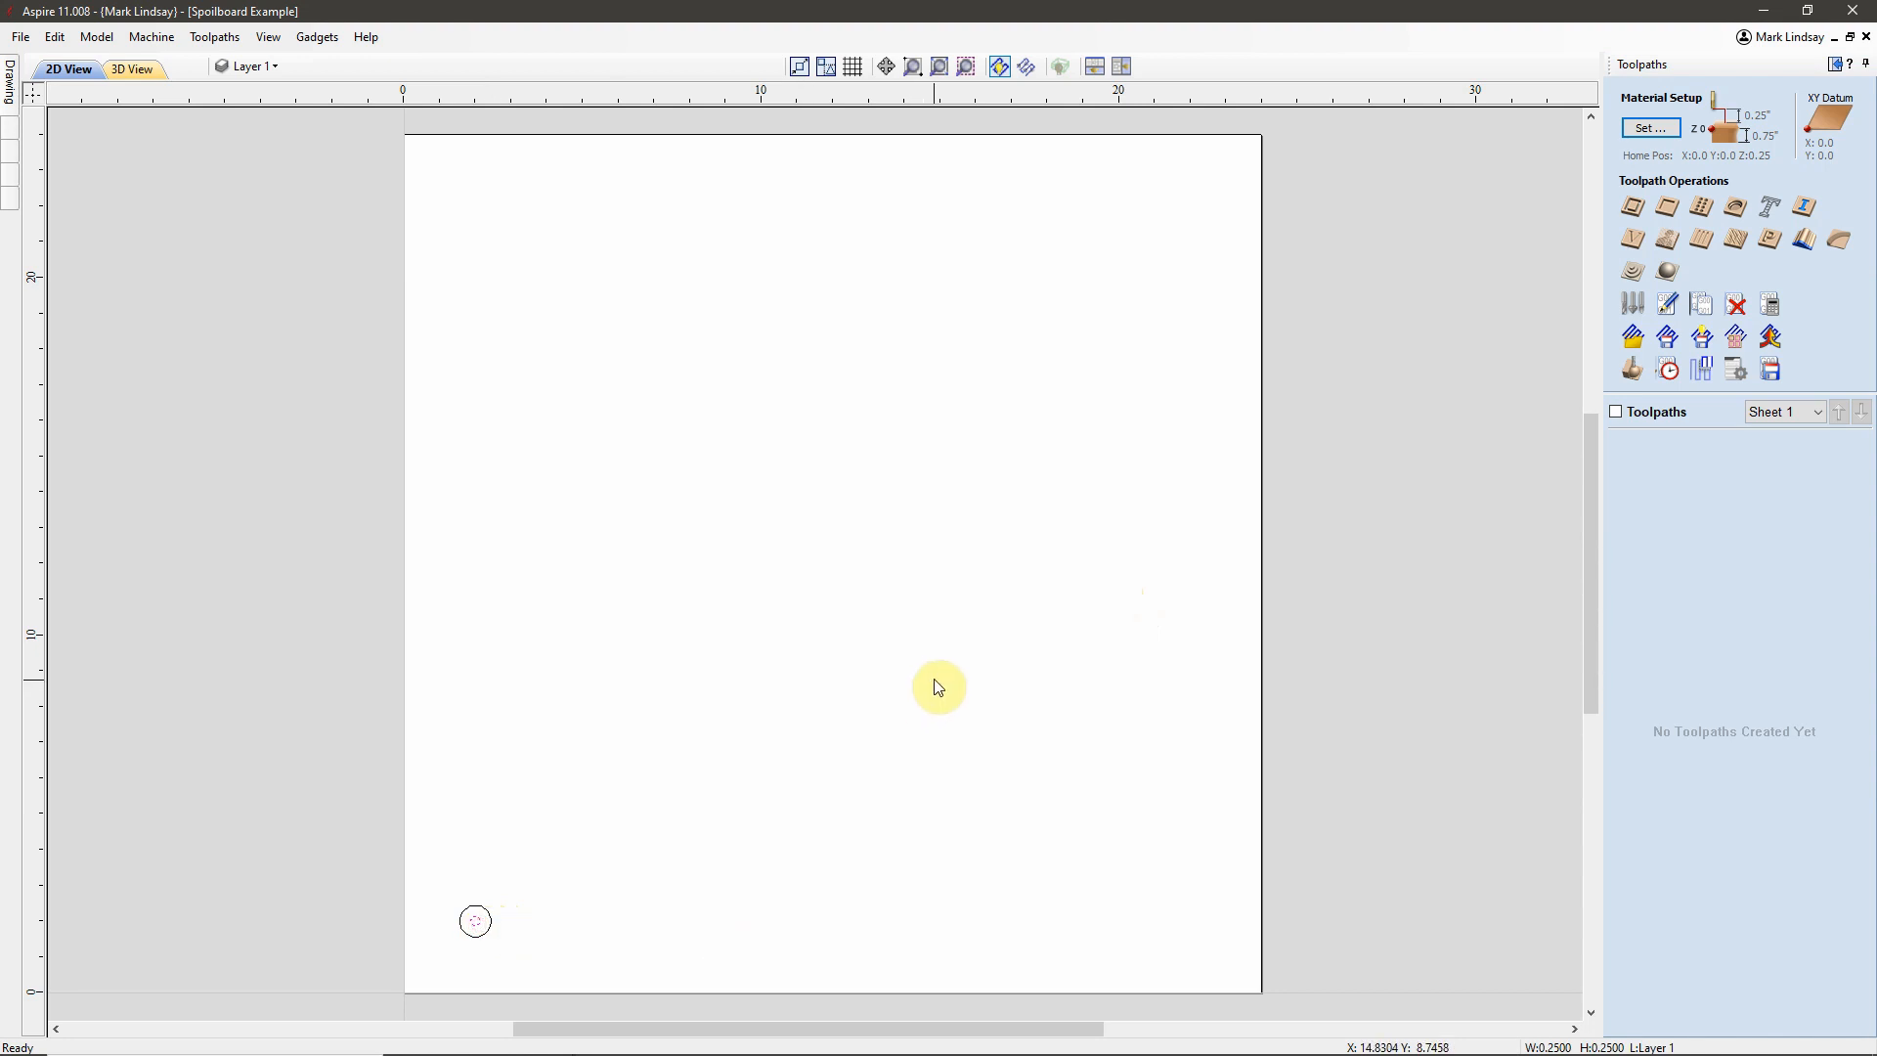
click(1668, 210)
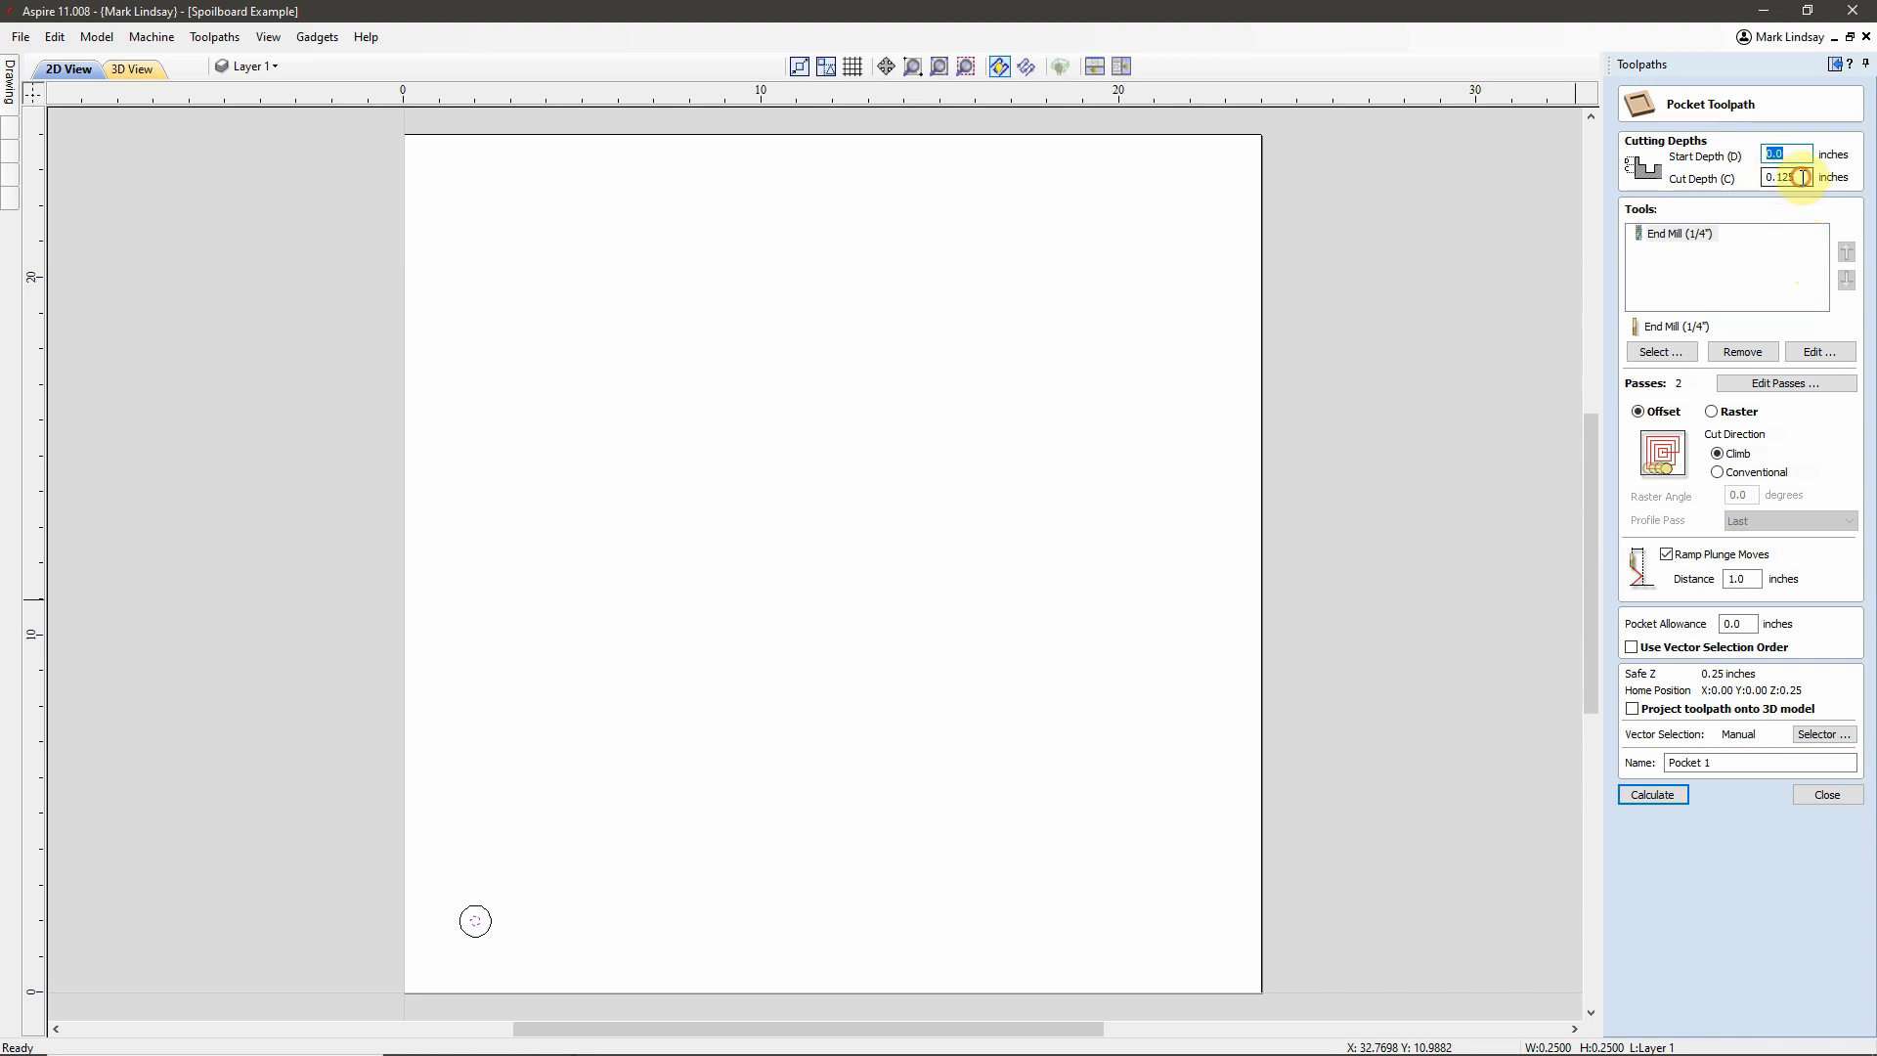
drag(1802, 177, 1727, 179)
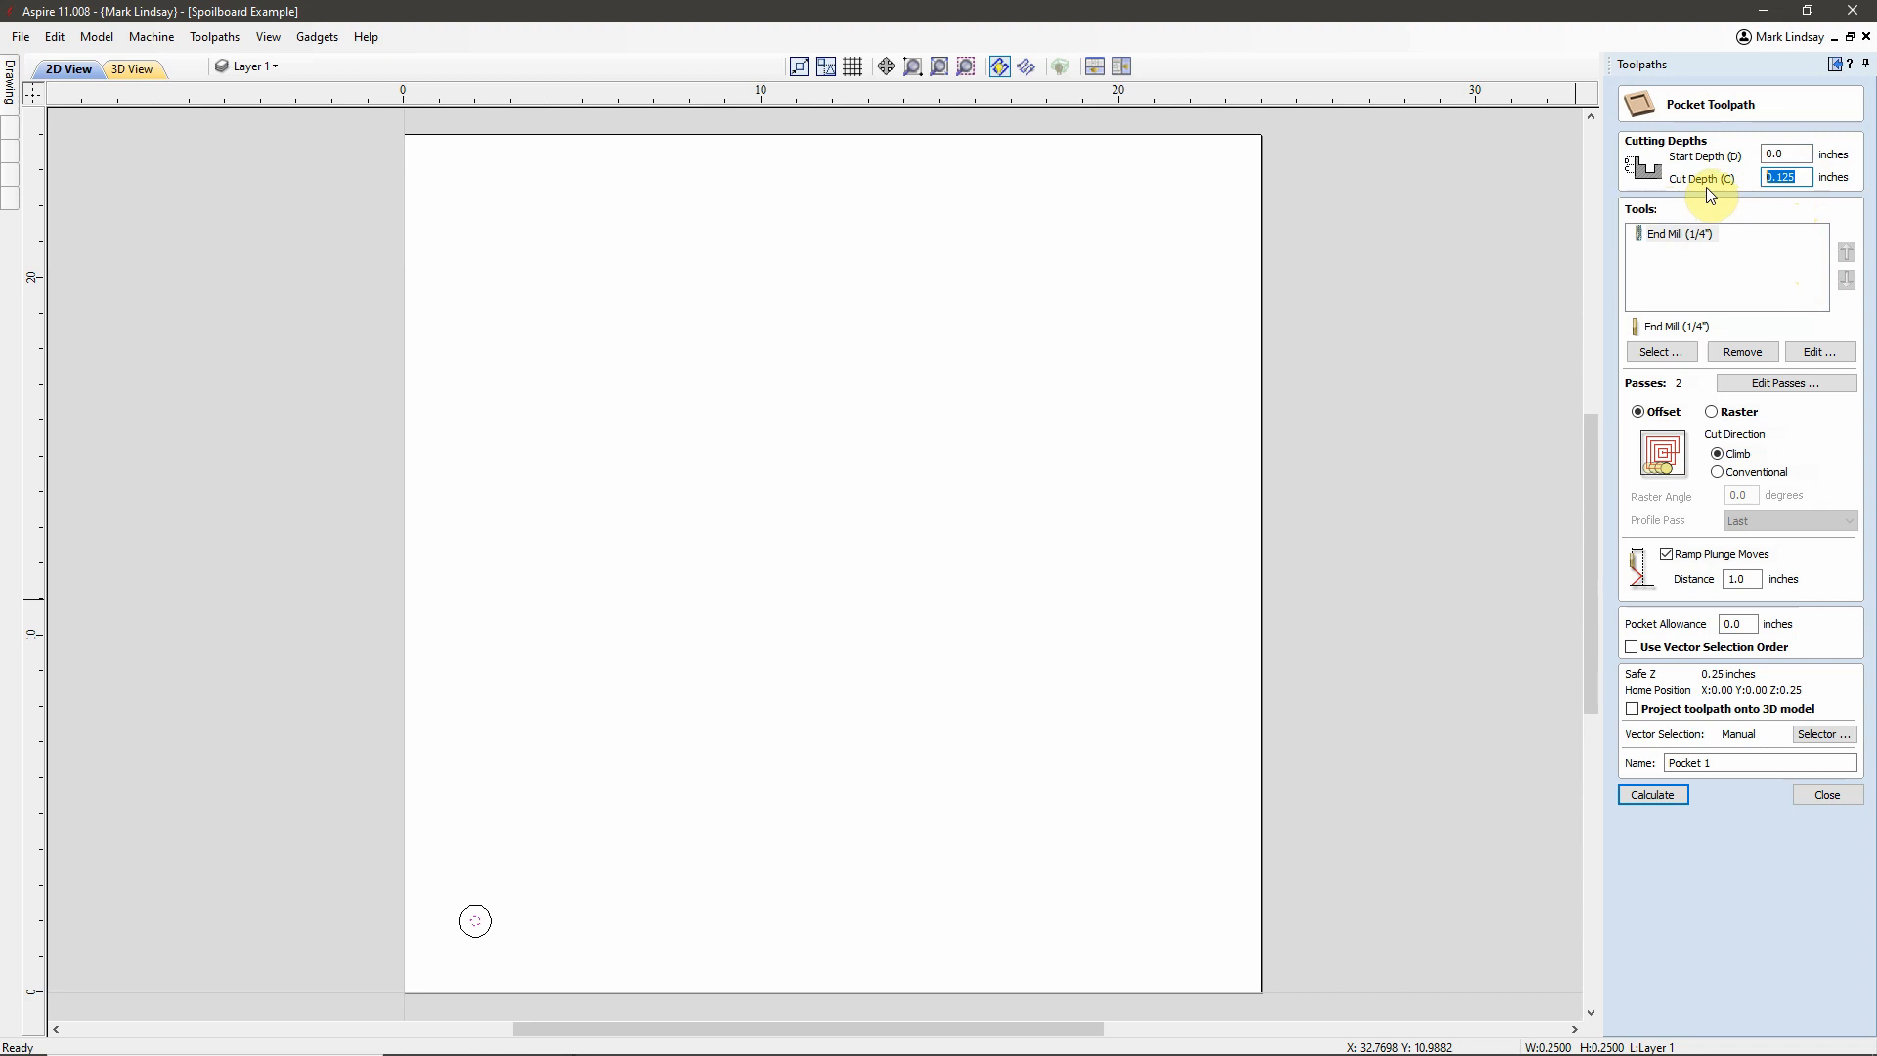
text(0.75)
drag(1740, 758, 1621, 772)
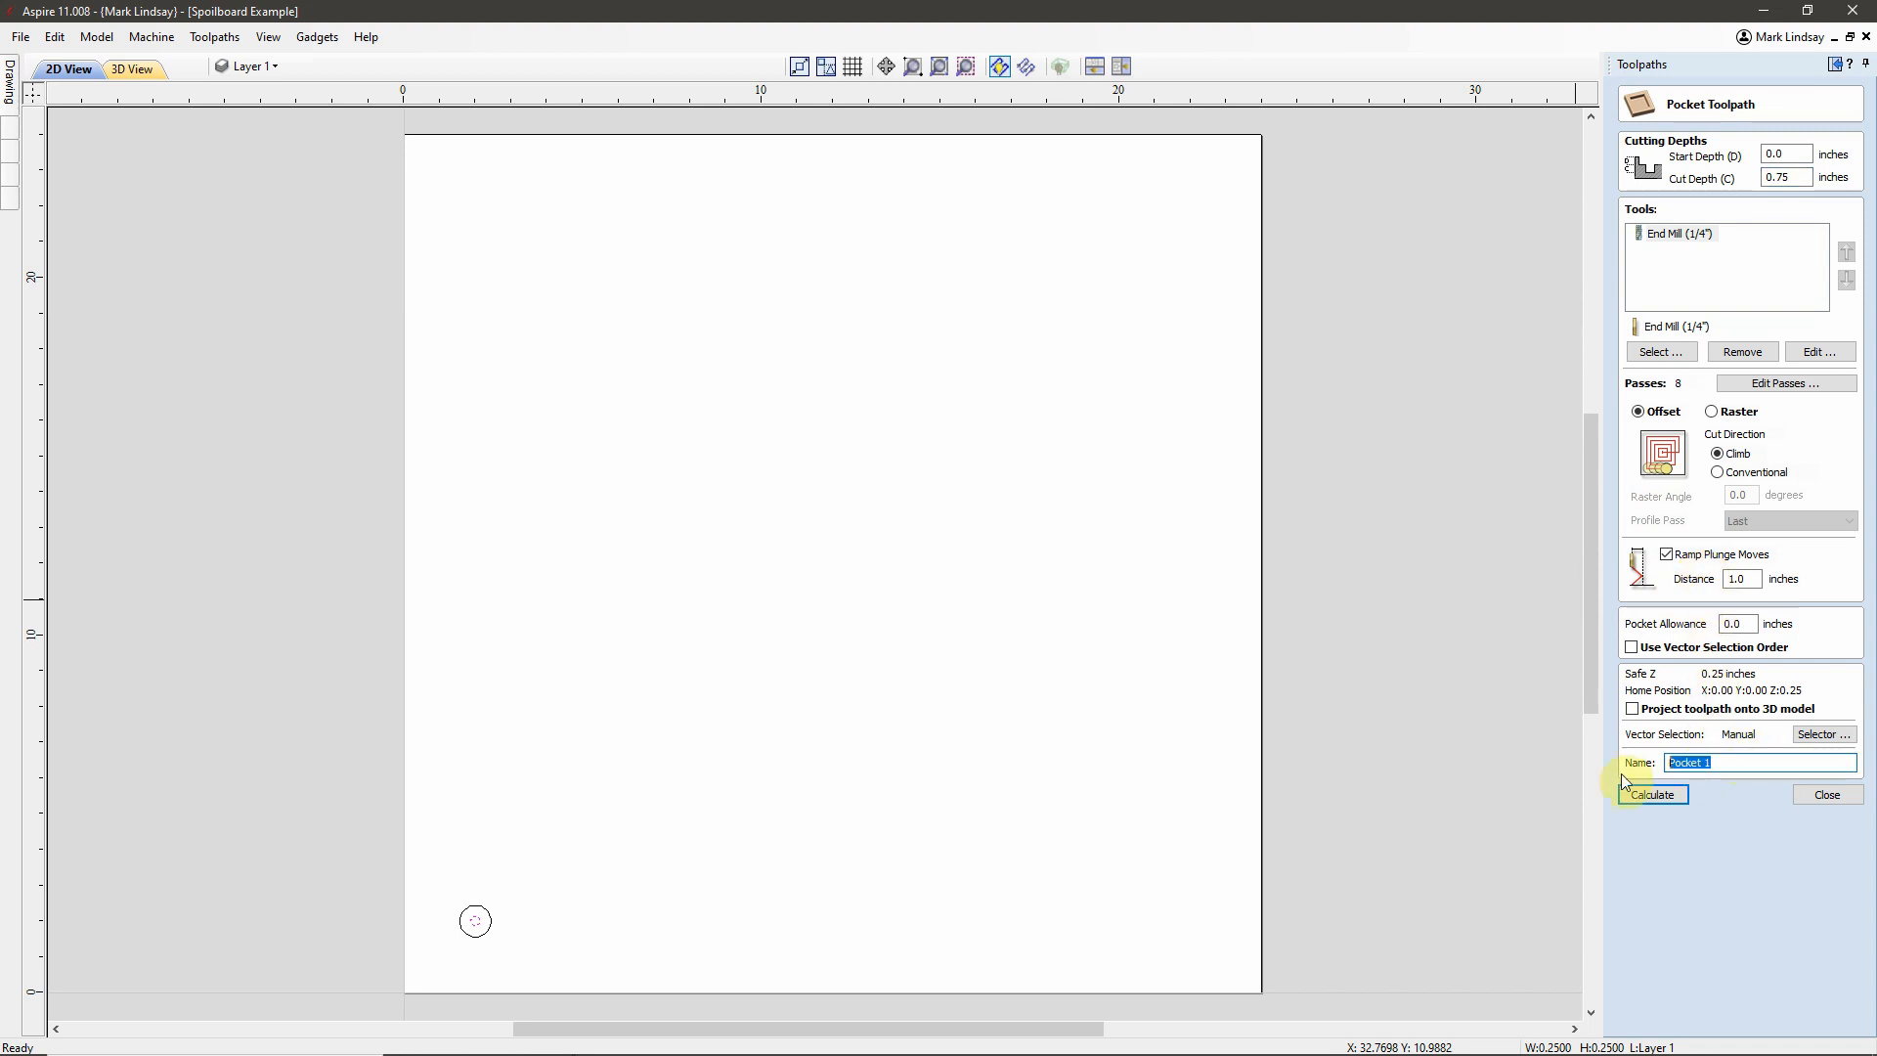
text(Through Holes)
click(1674, 794)
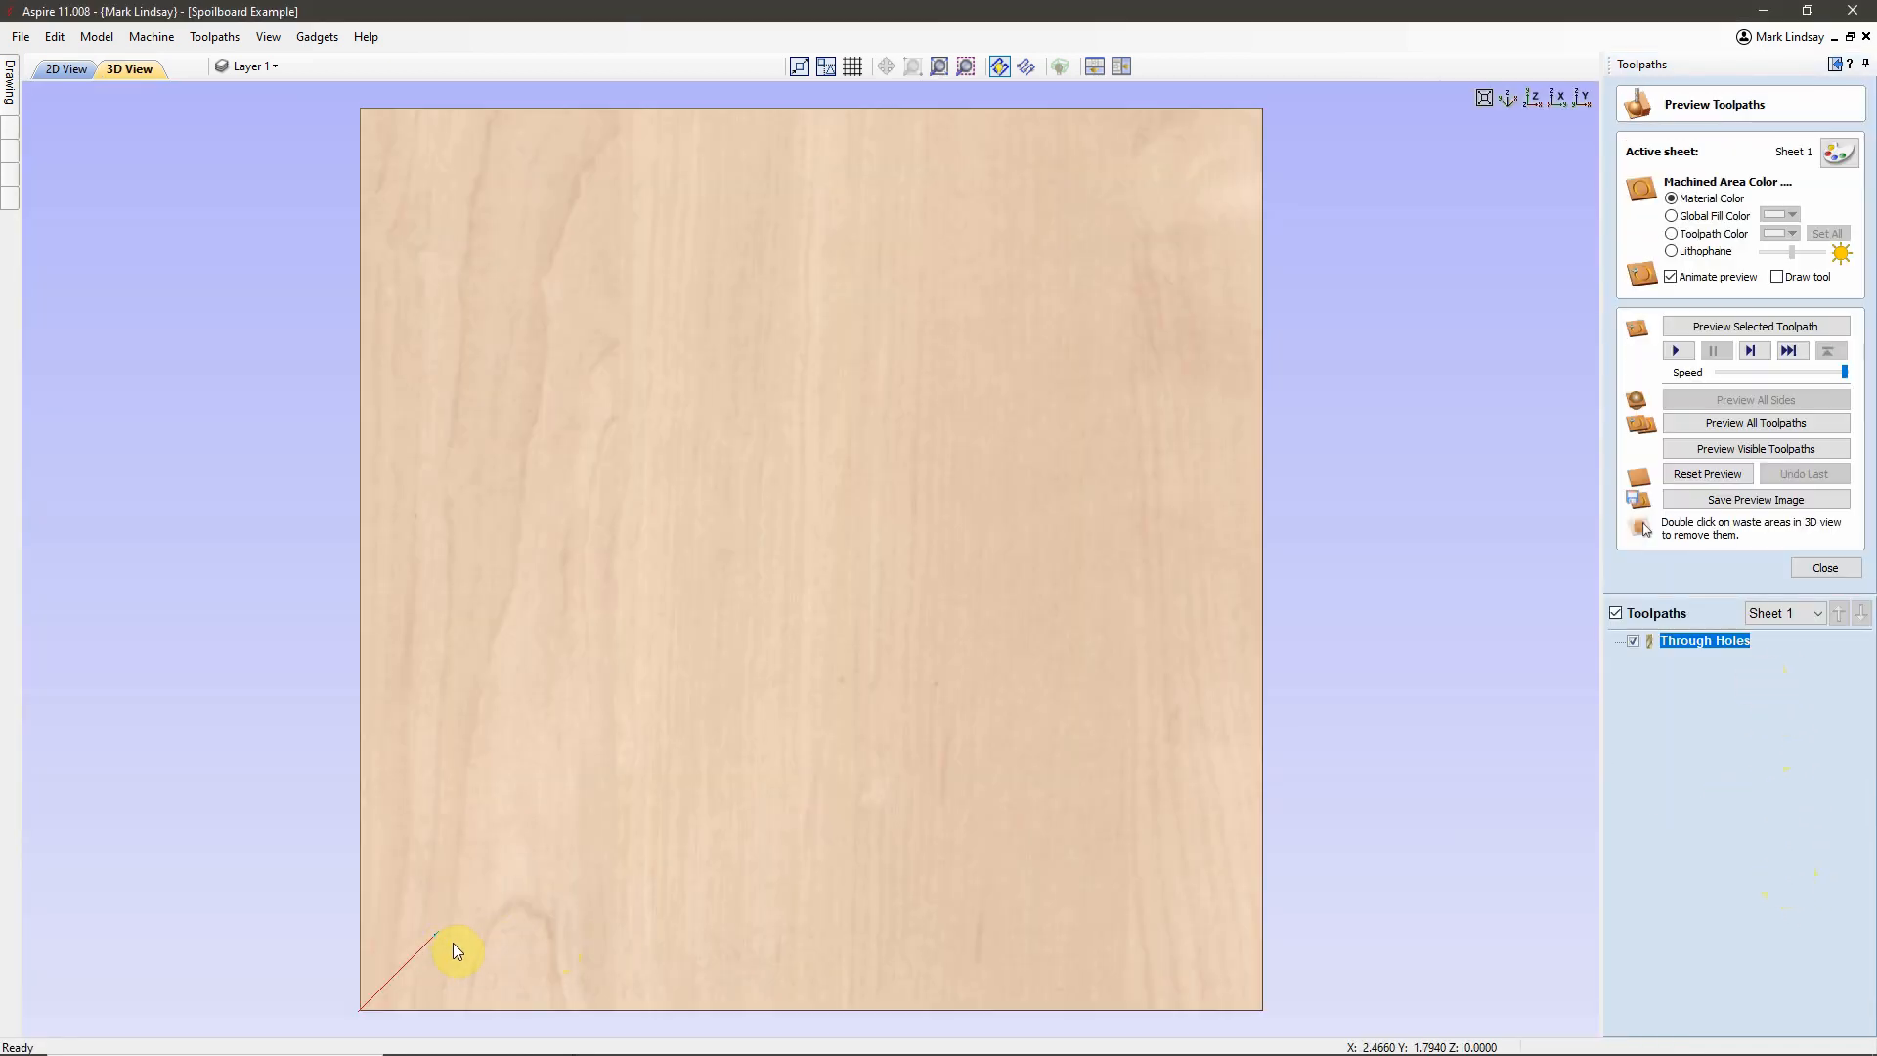
click(1828, 567)
- Calculate a pocket toolpath named Pocket Recess for the outer circle with a 0.125 inch cut depth
click(65, 70)
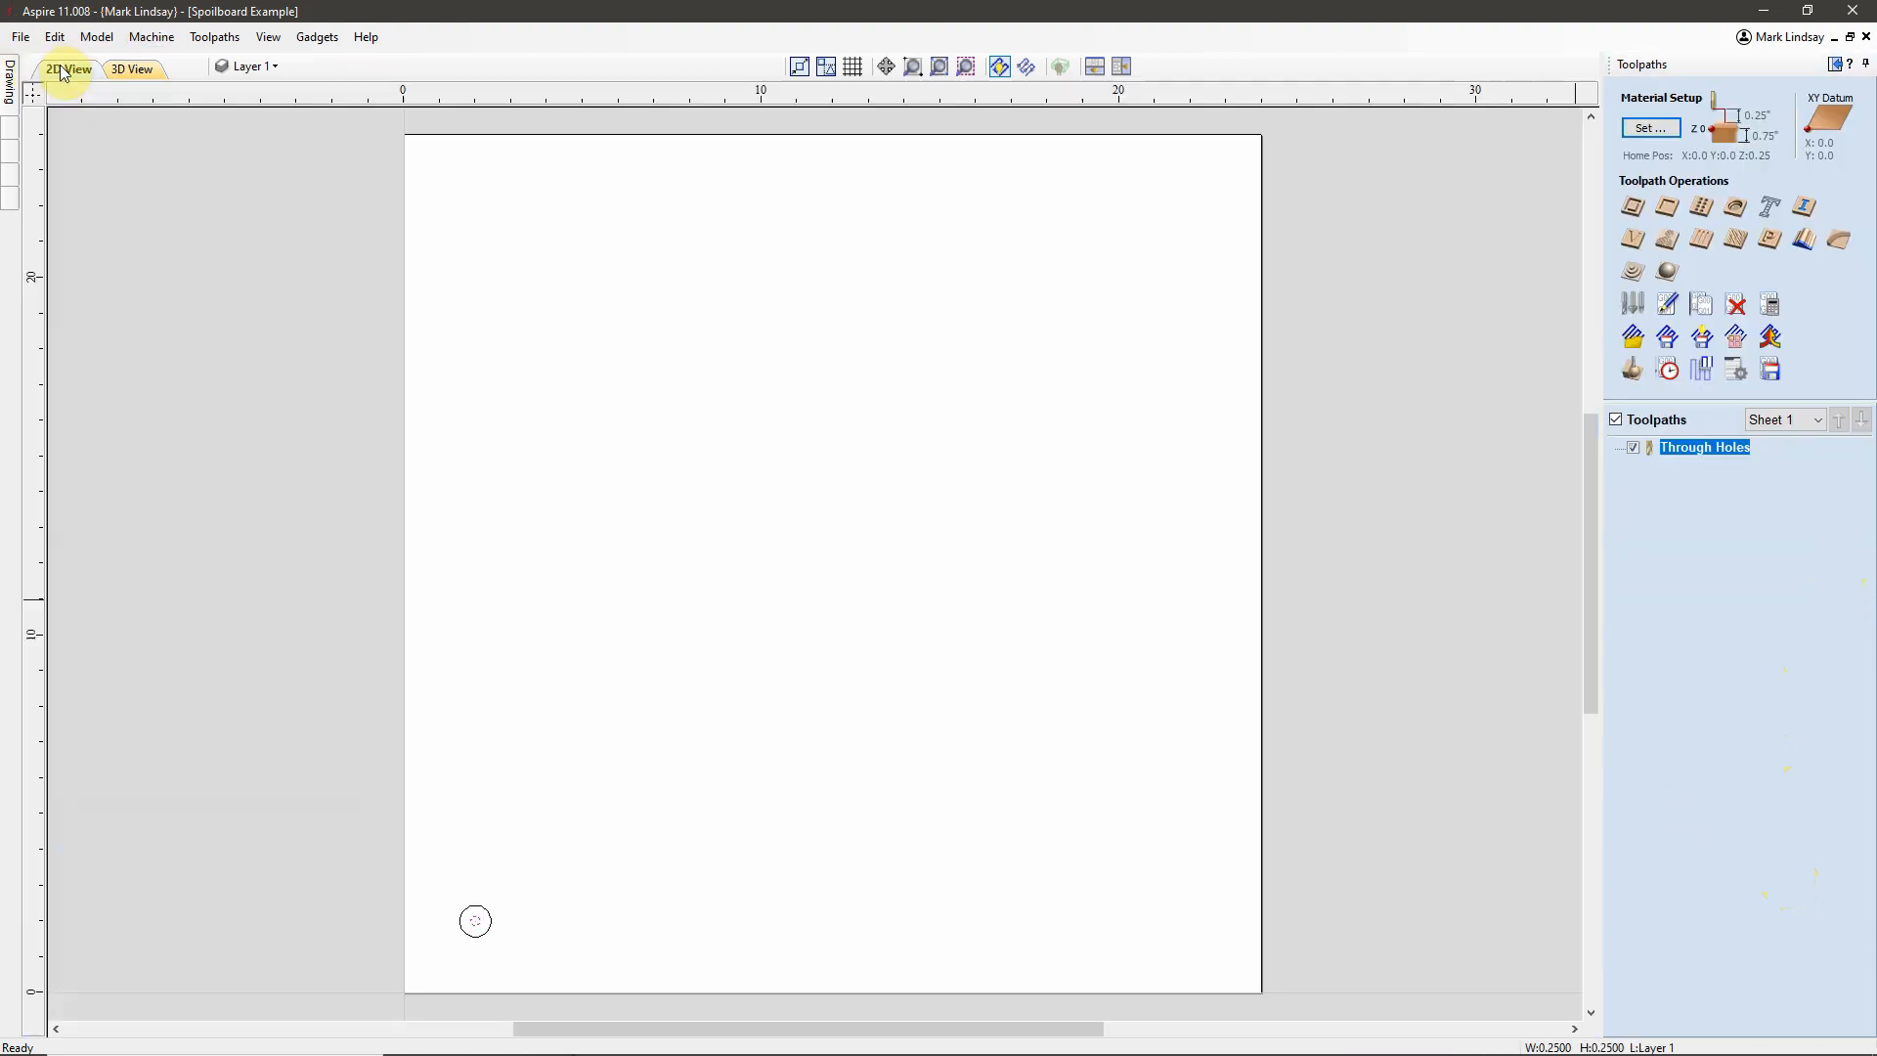
click(476, 934)
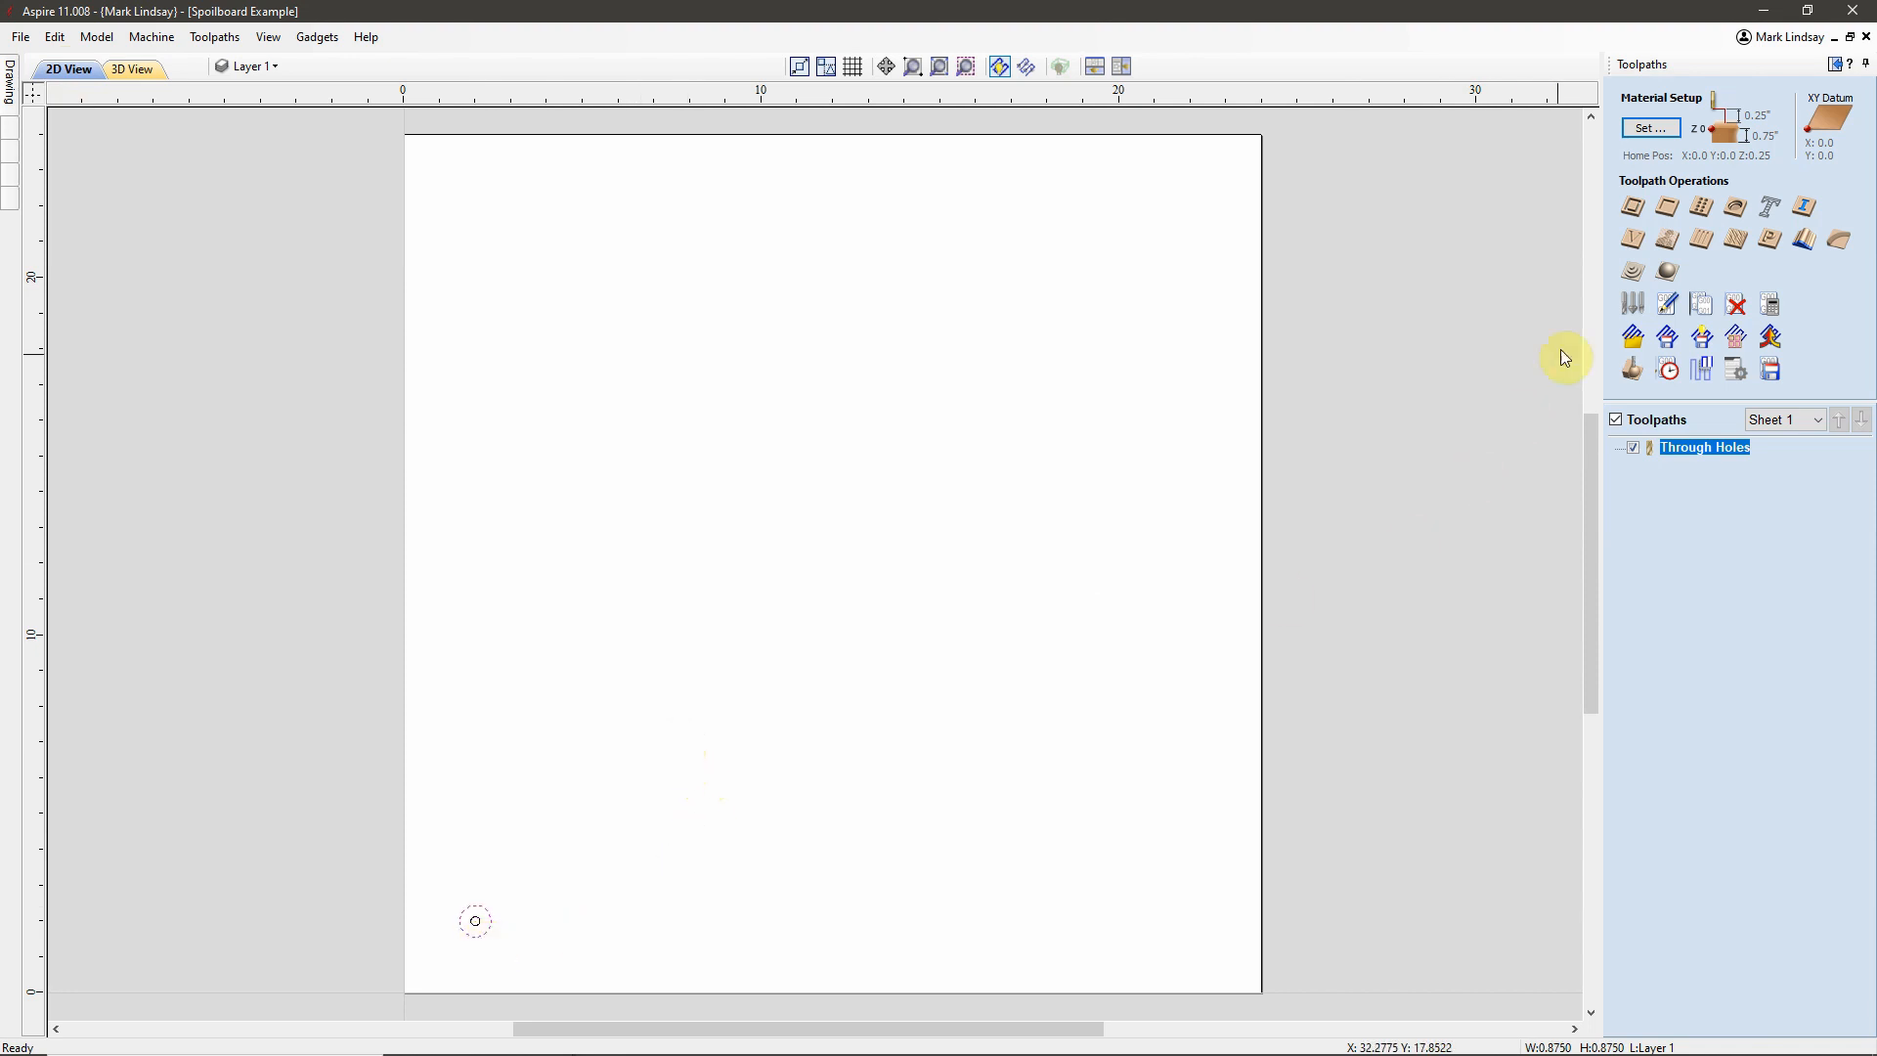
click(1666, 206)
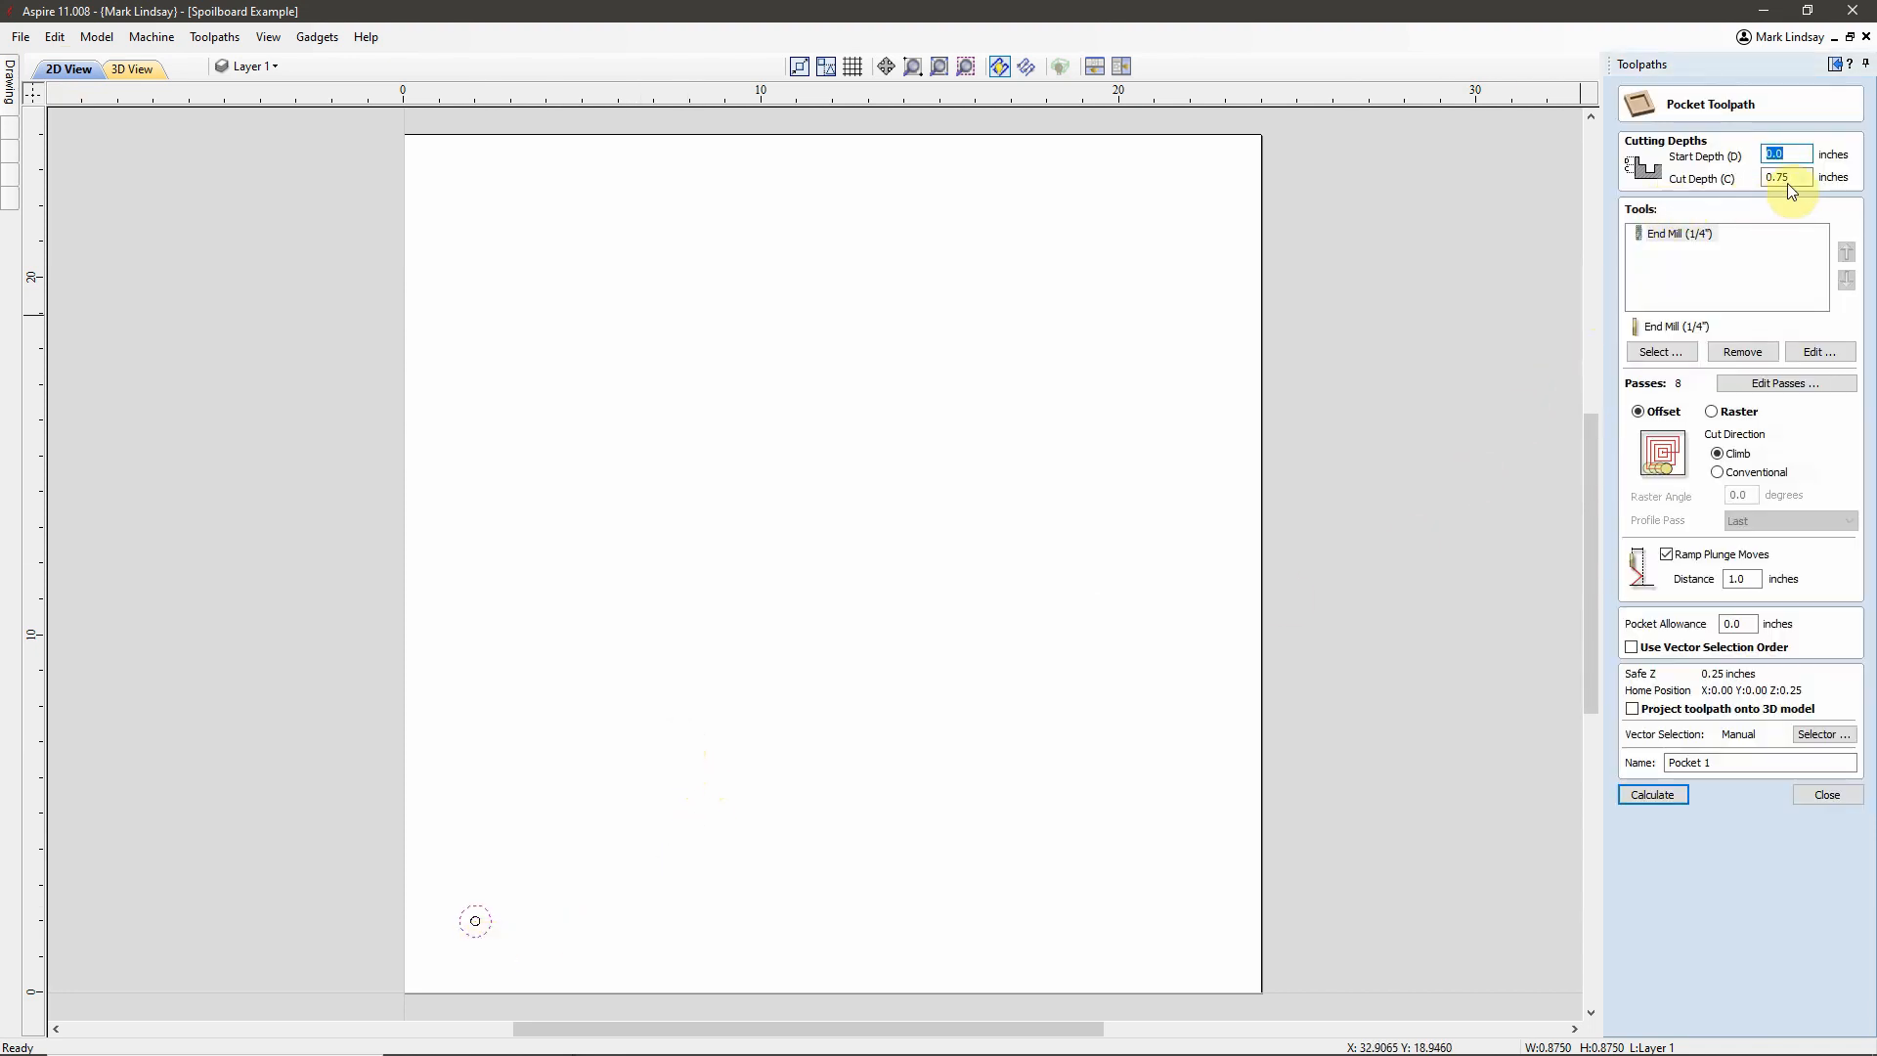
drag(1773, 177, 1795, 177)
text(125)
drag(1704, 764, 1722, 760)
text(Recess)
click(1652, 795)
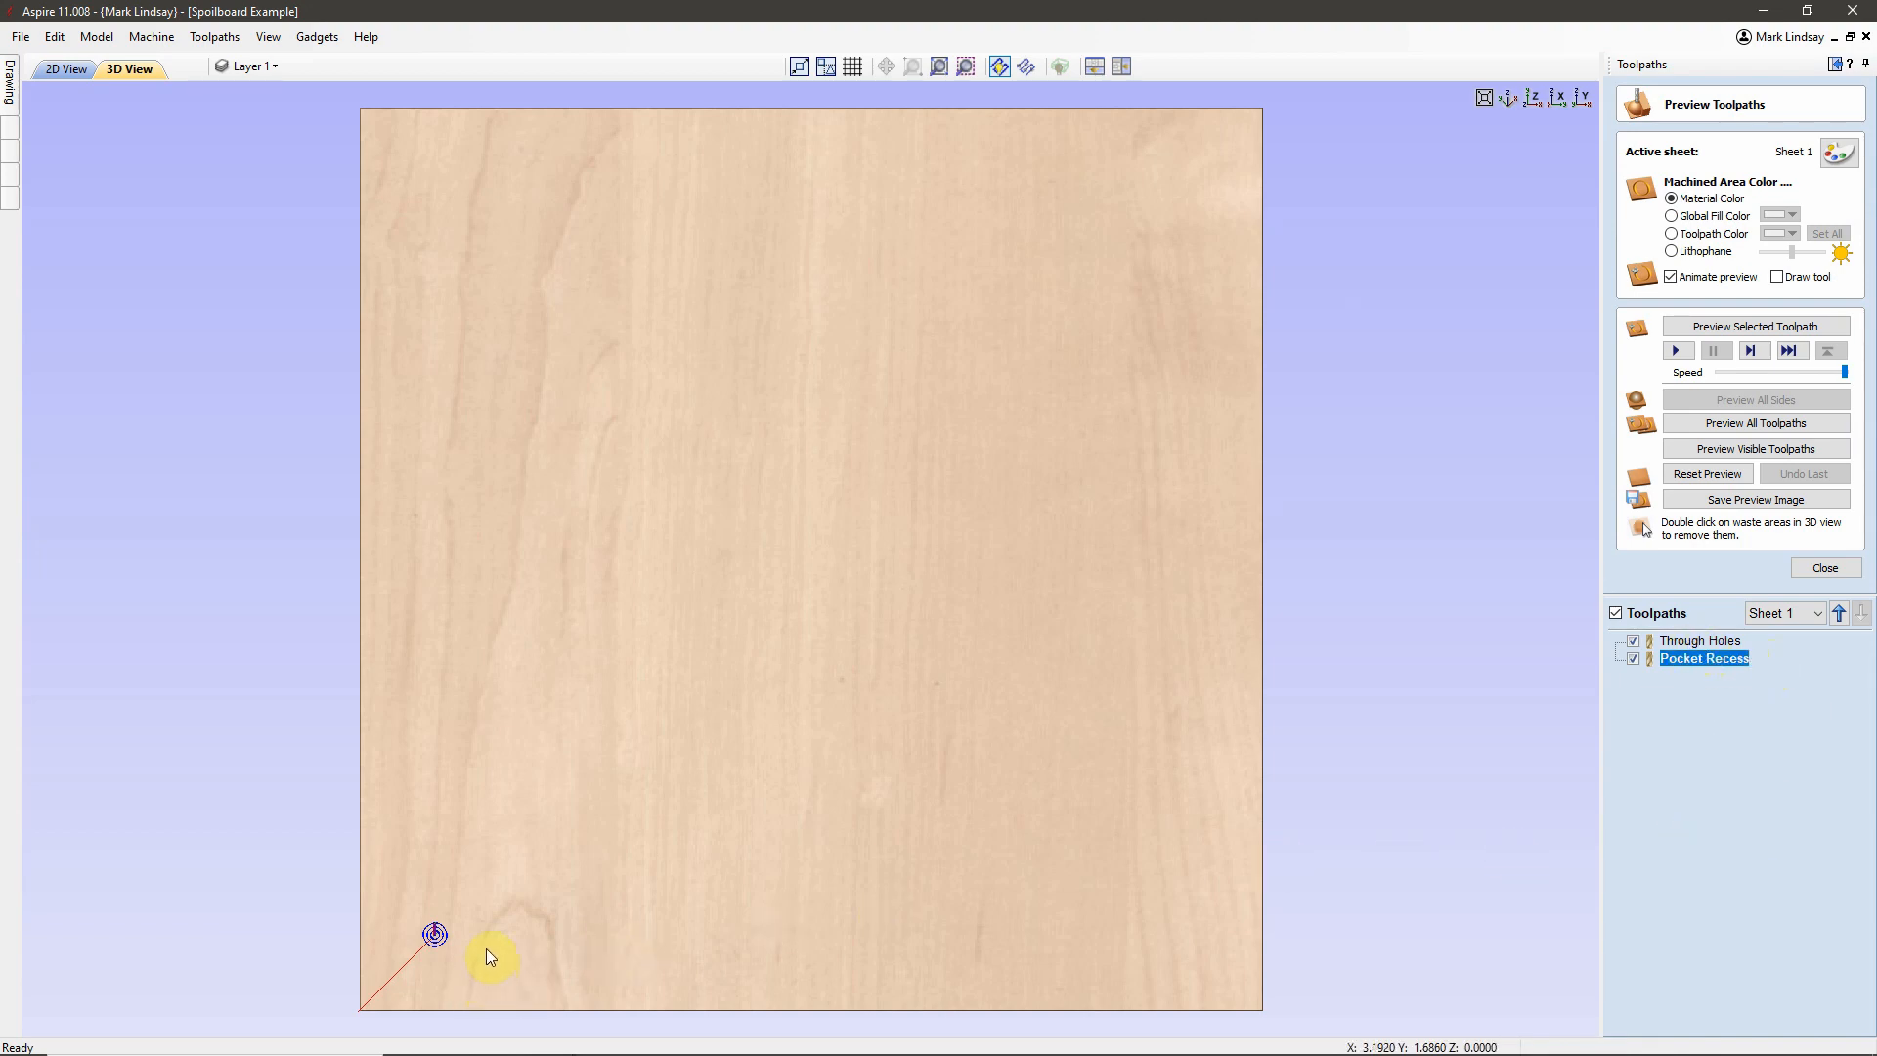
- Close the toolpath preview and have both the Through Holes and Pocket Recess toolpaths enabled for display
click(1615, 616)
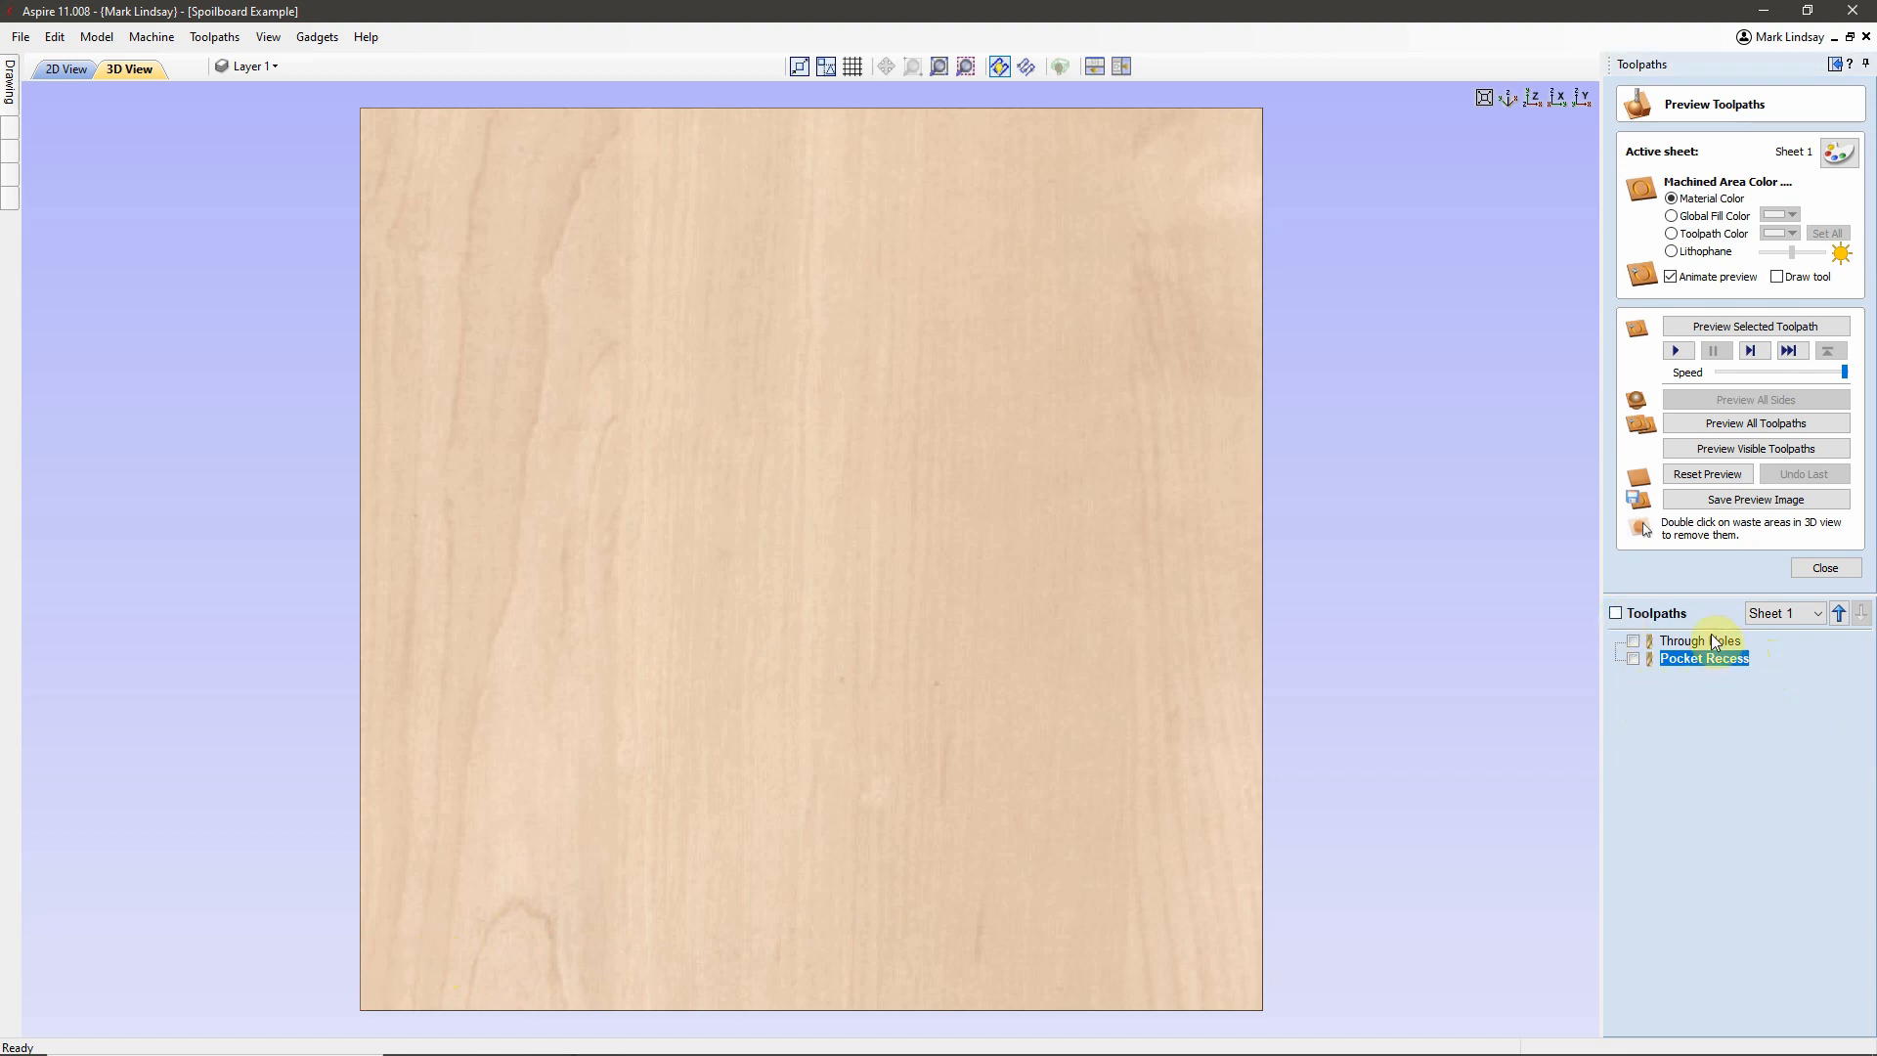
mouse_move(1712, 667)
click(1839, 574)
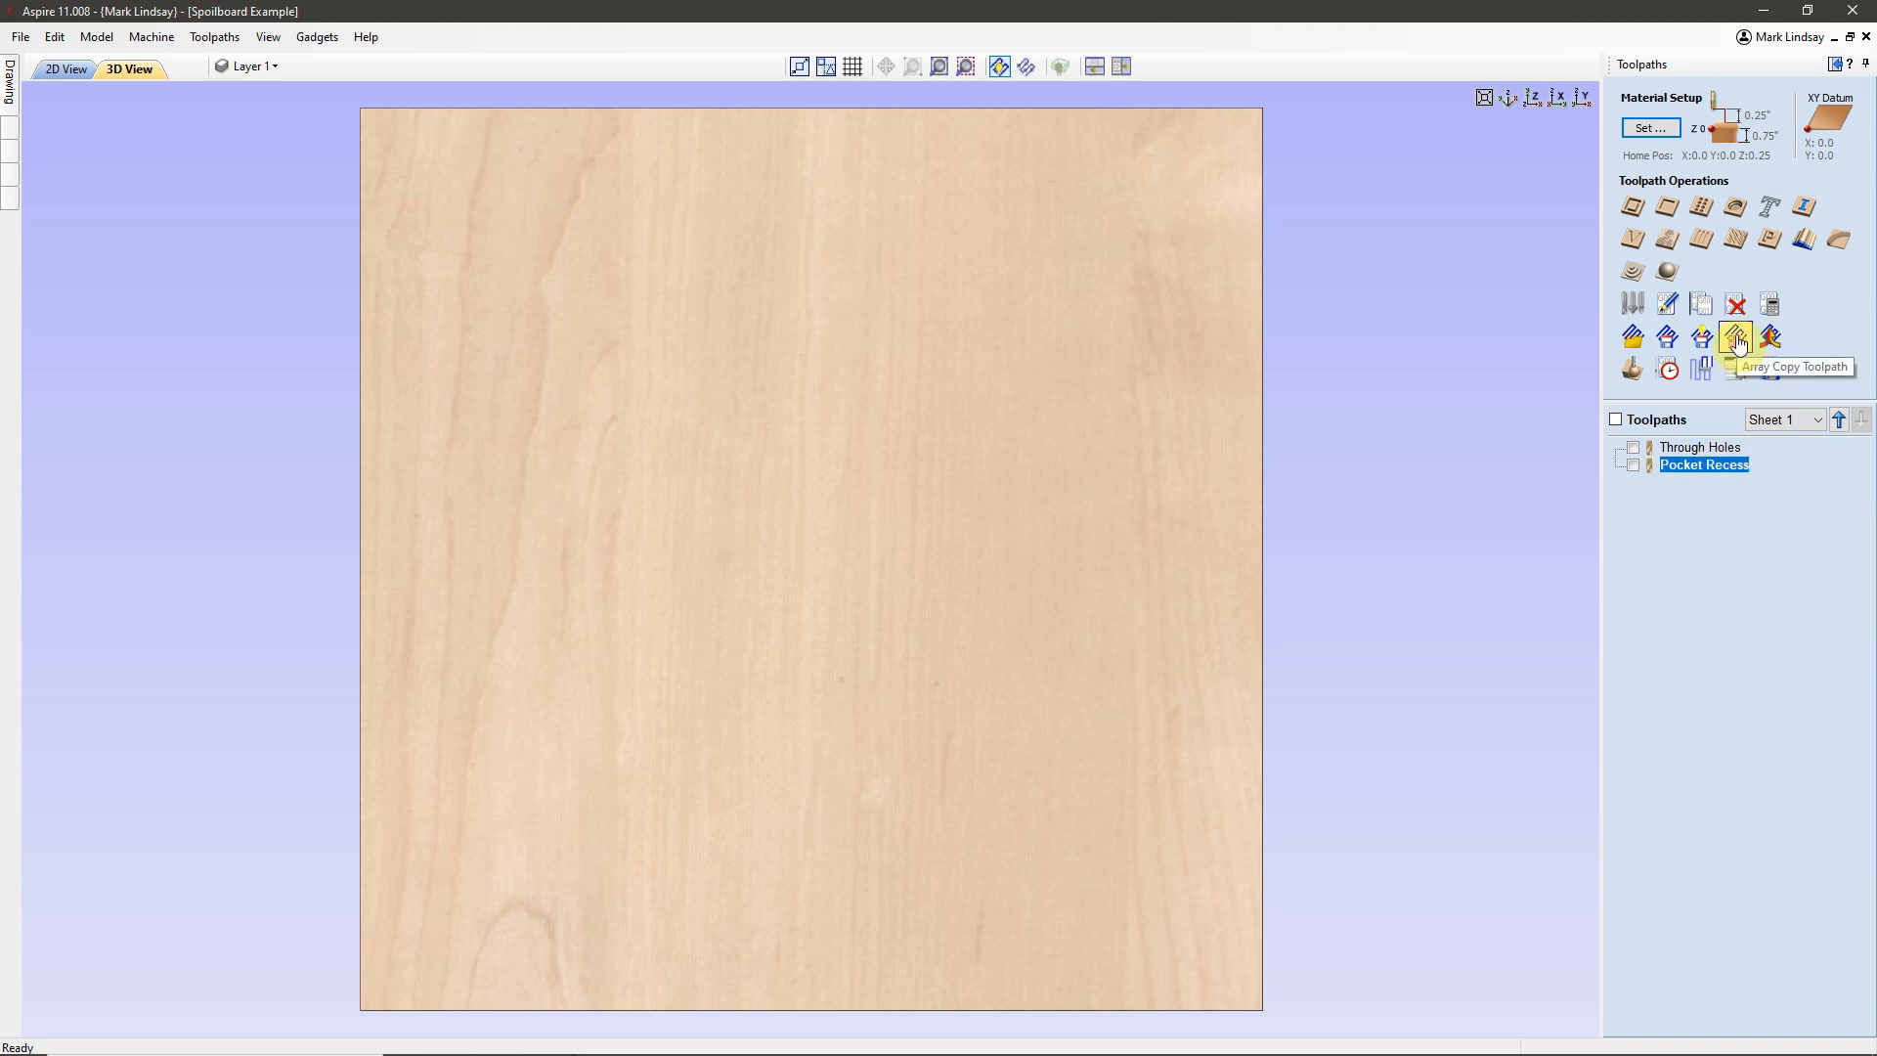
click(1616, 420)
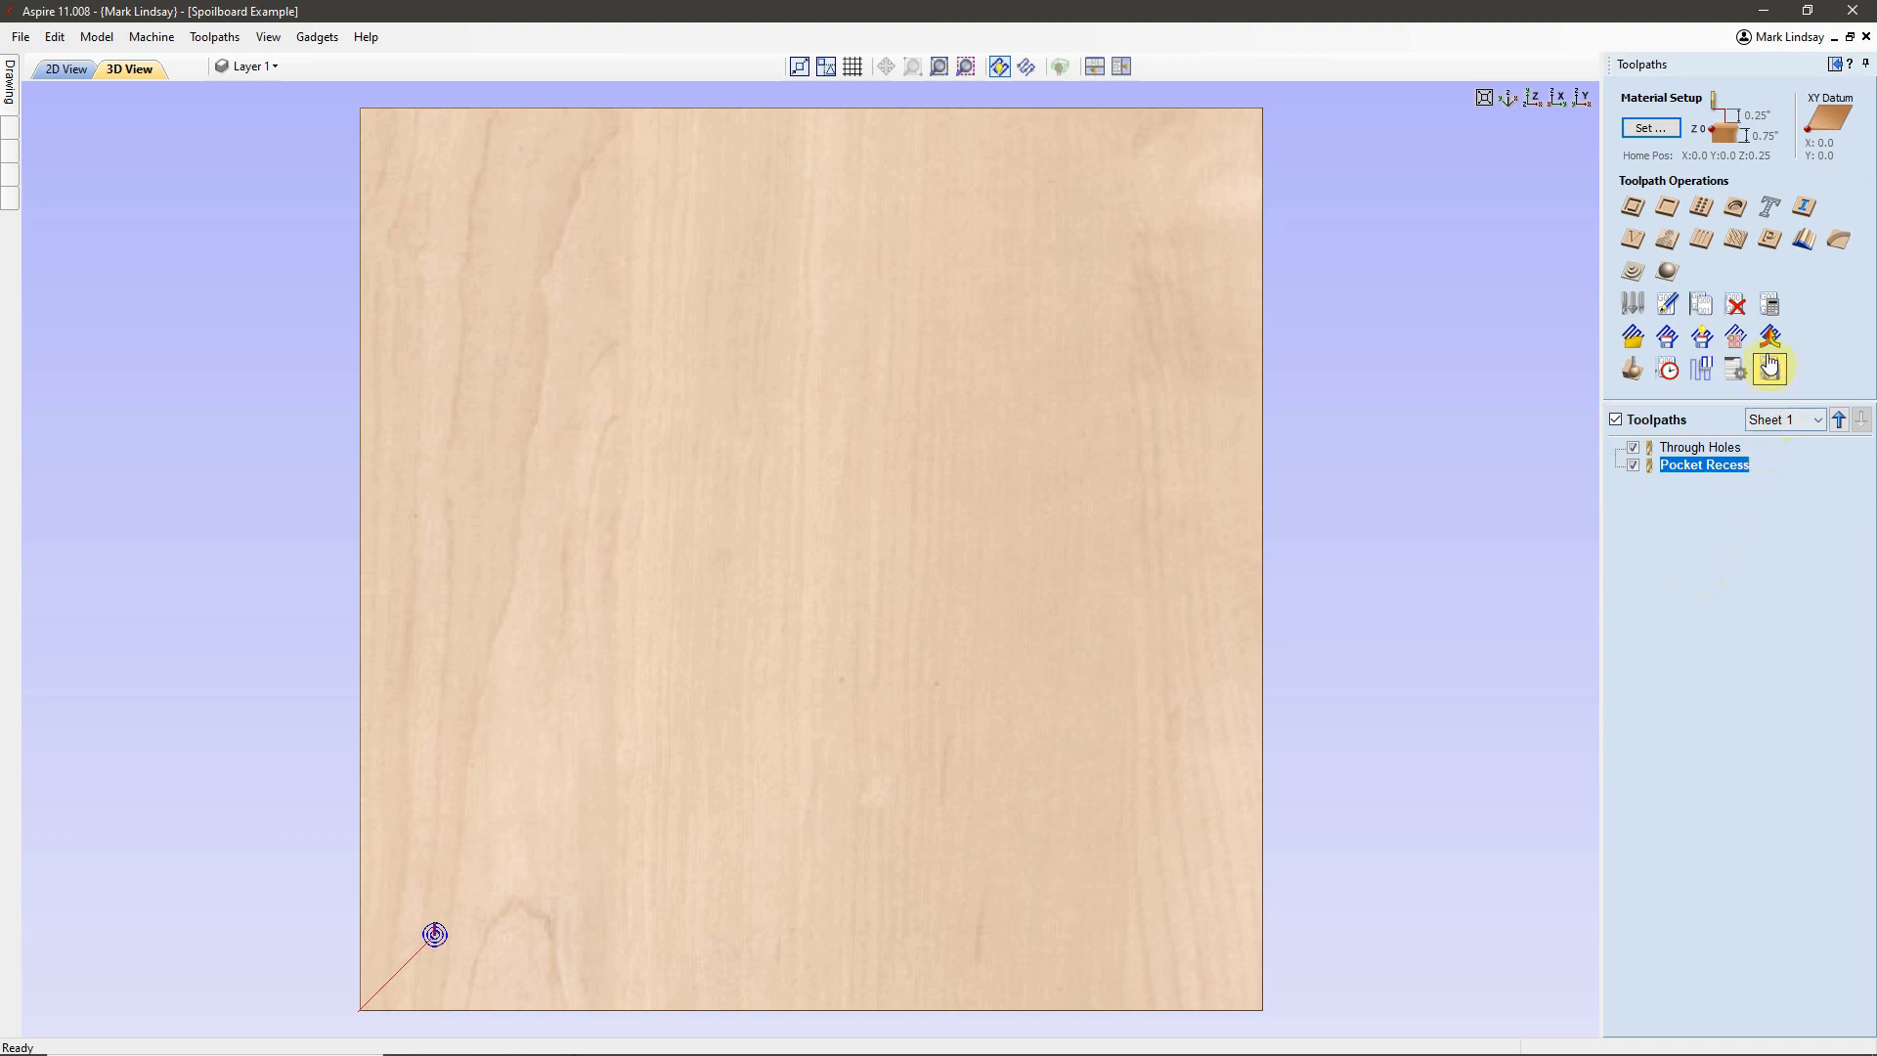
- Calculate an array copy of the Through Holes and Pocket Recess toolpaths with 11 rows, 11 columns and 2 inch X and Y offsets
click(1735, 339)
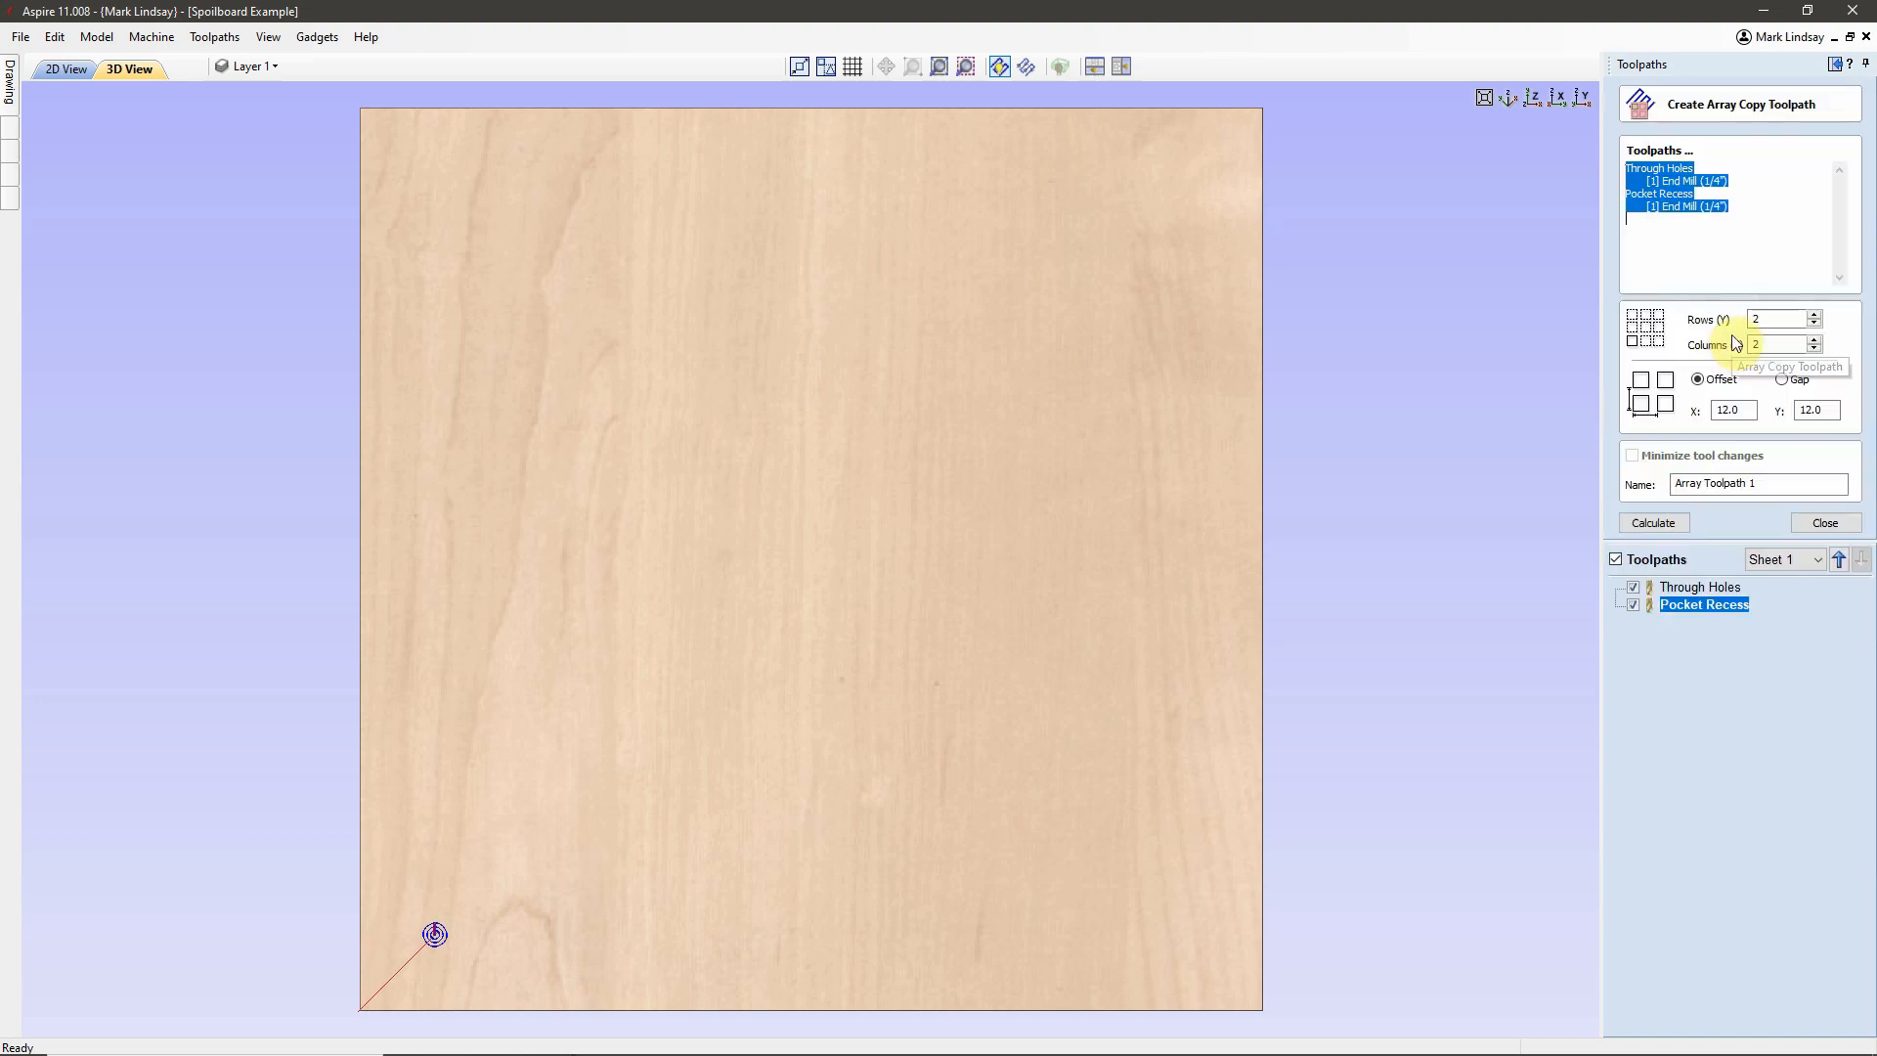
click(1675, 233)
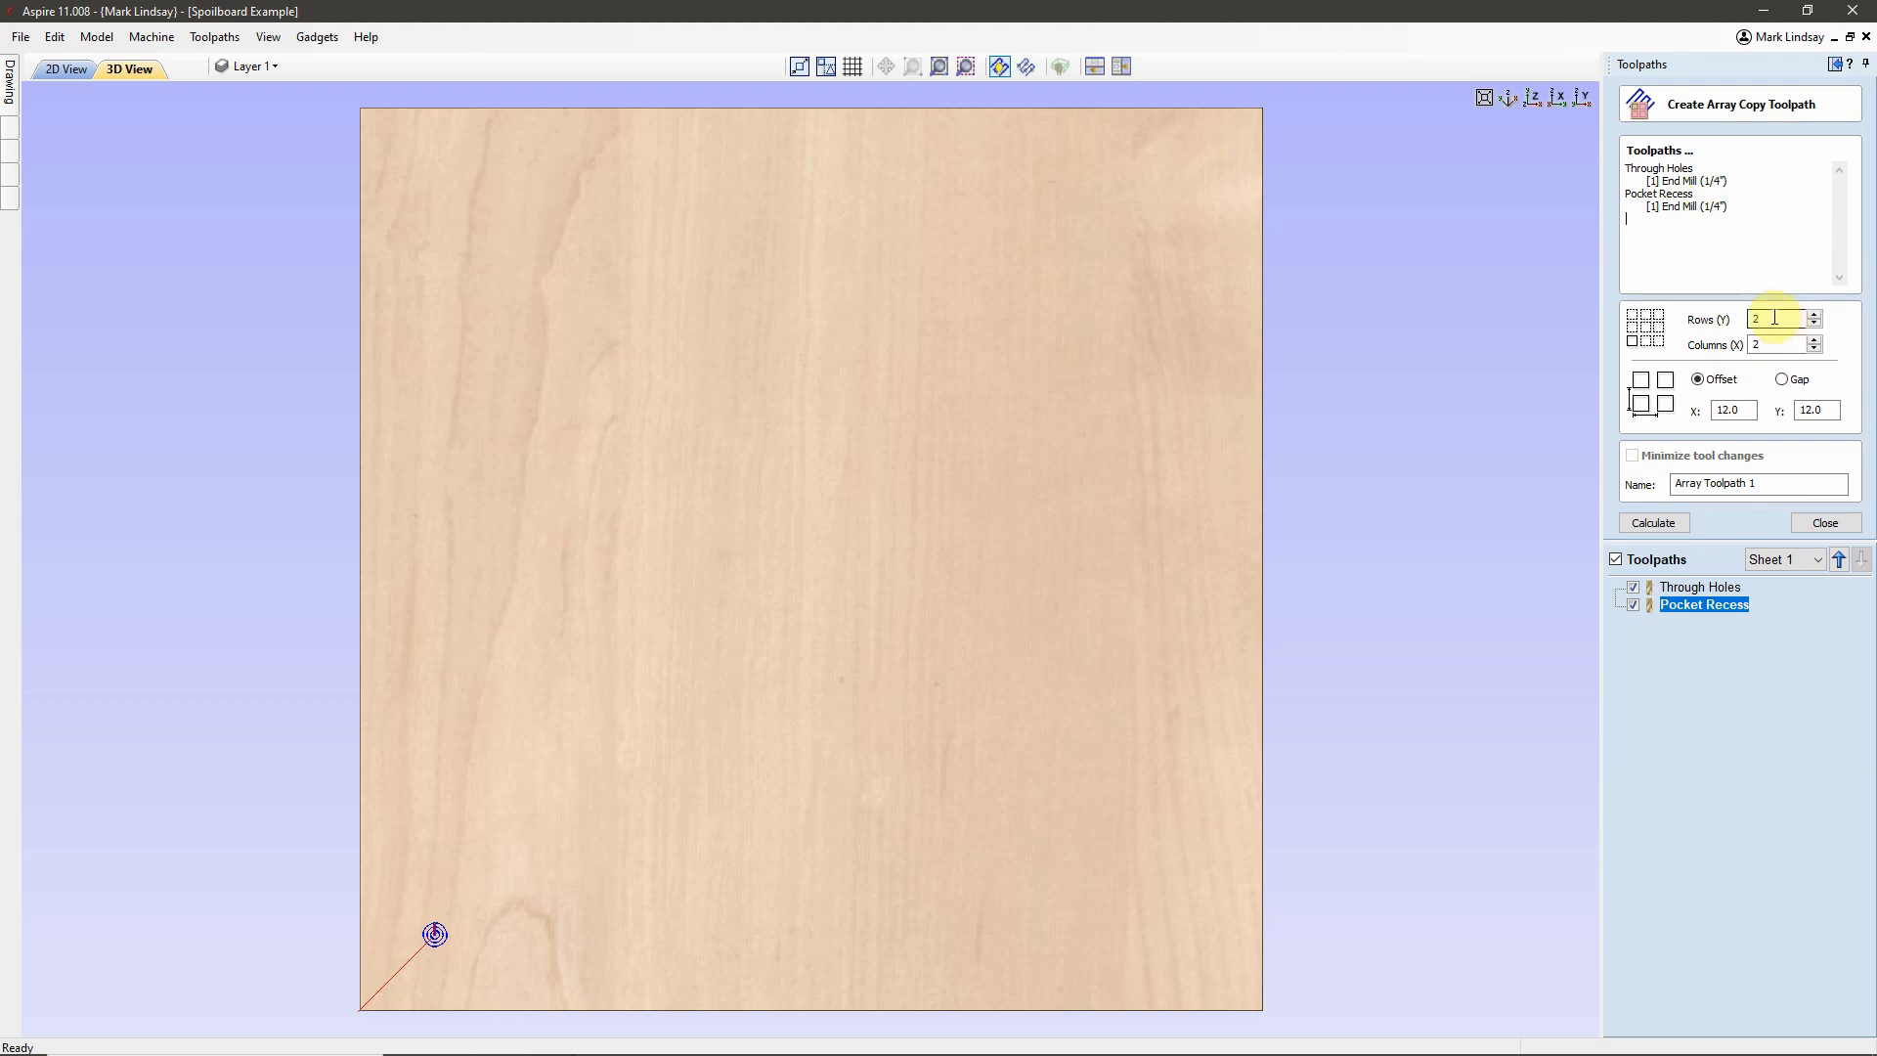
drag(1766, 317, 1721, 318)
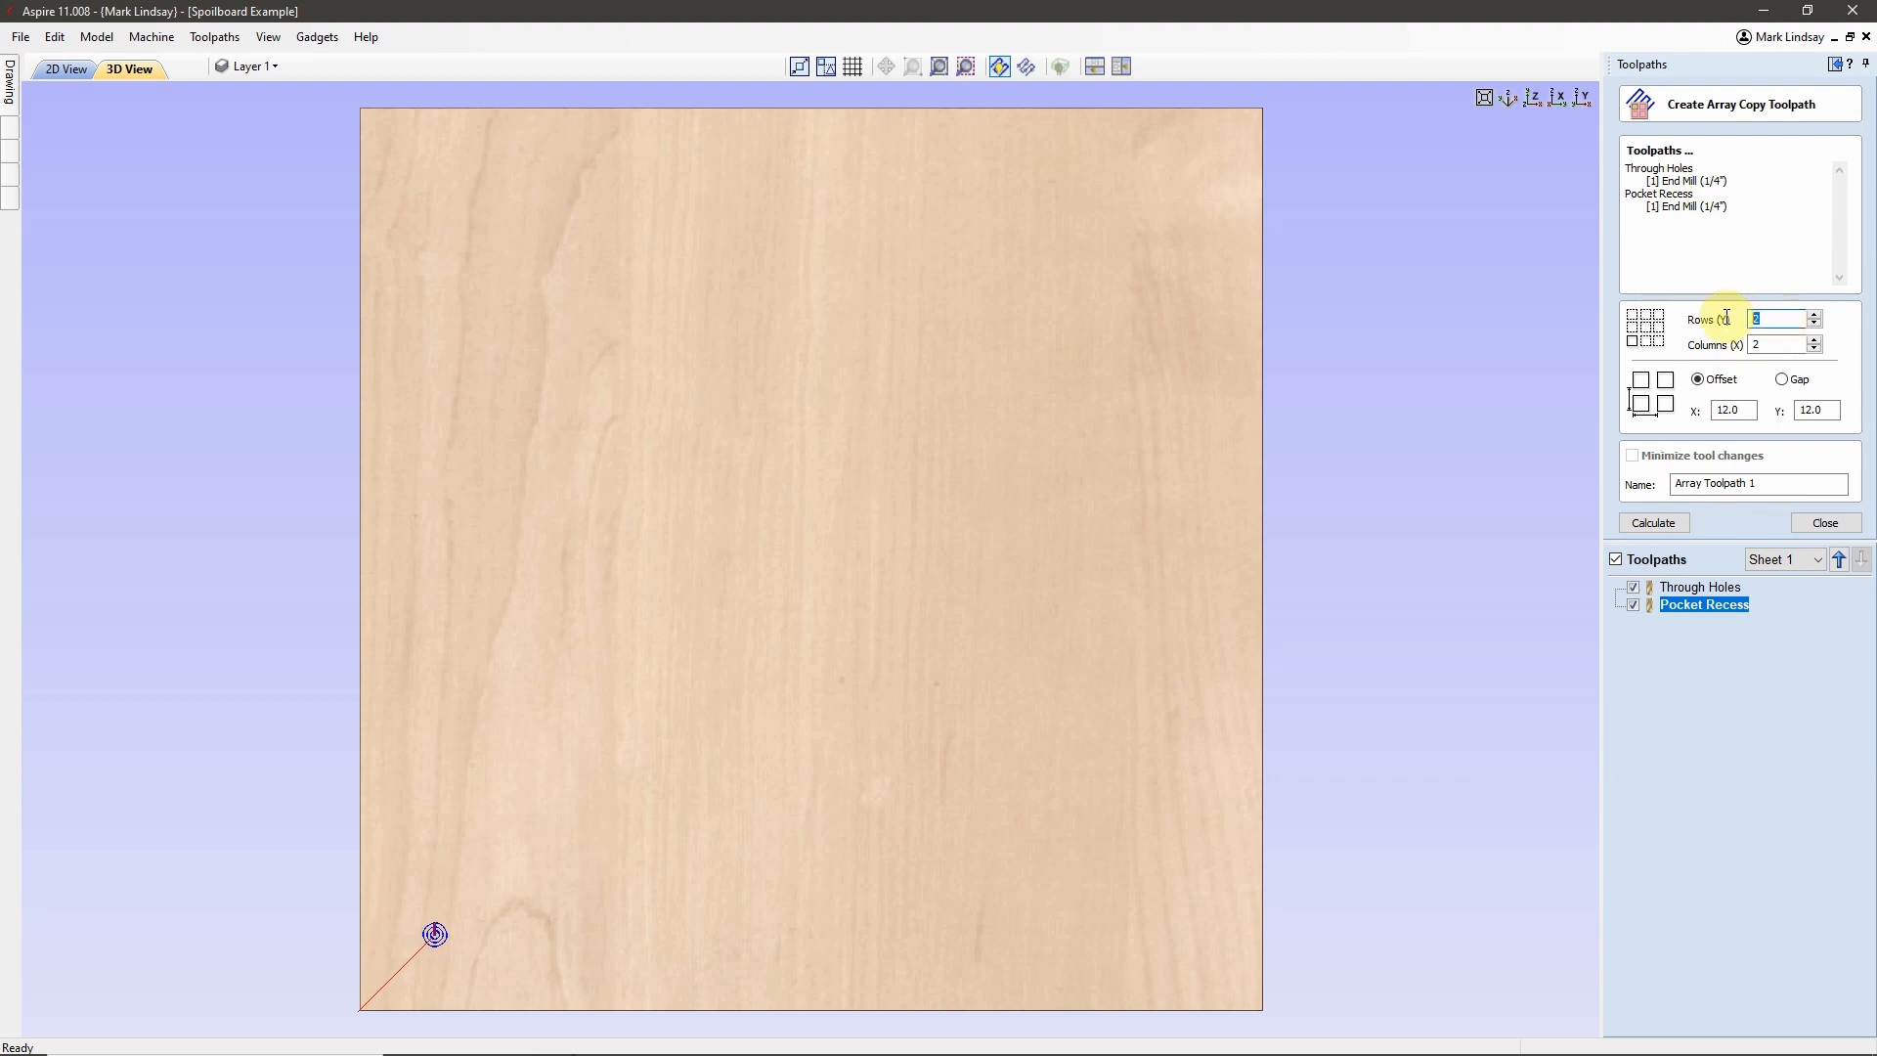
text(11)
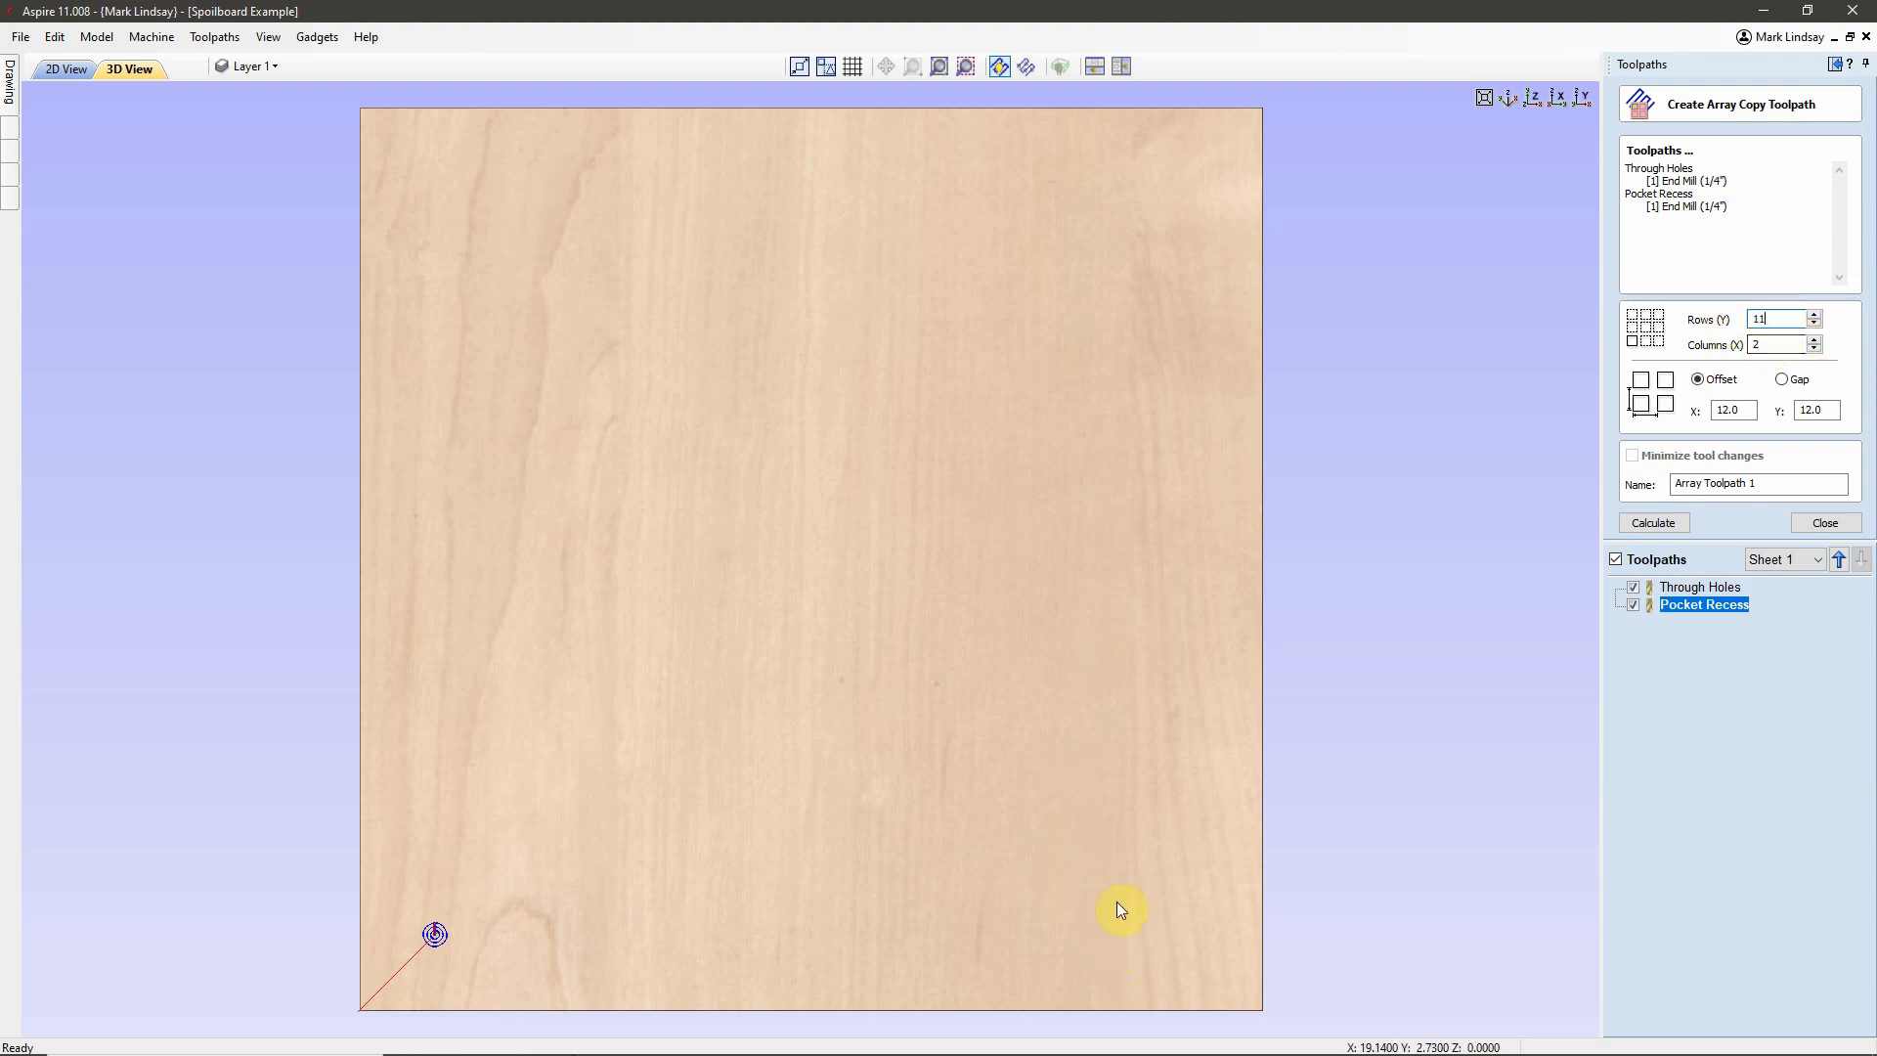
drag(1765, 345, 1712, 345)
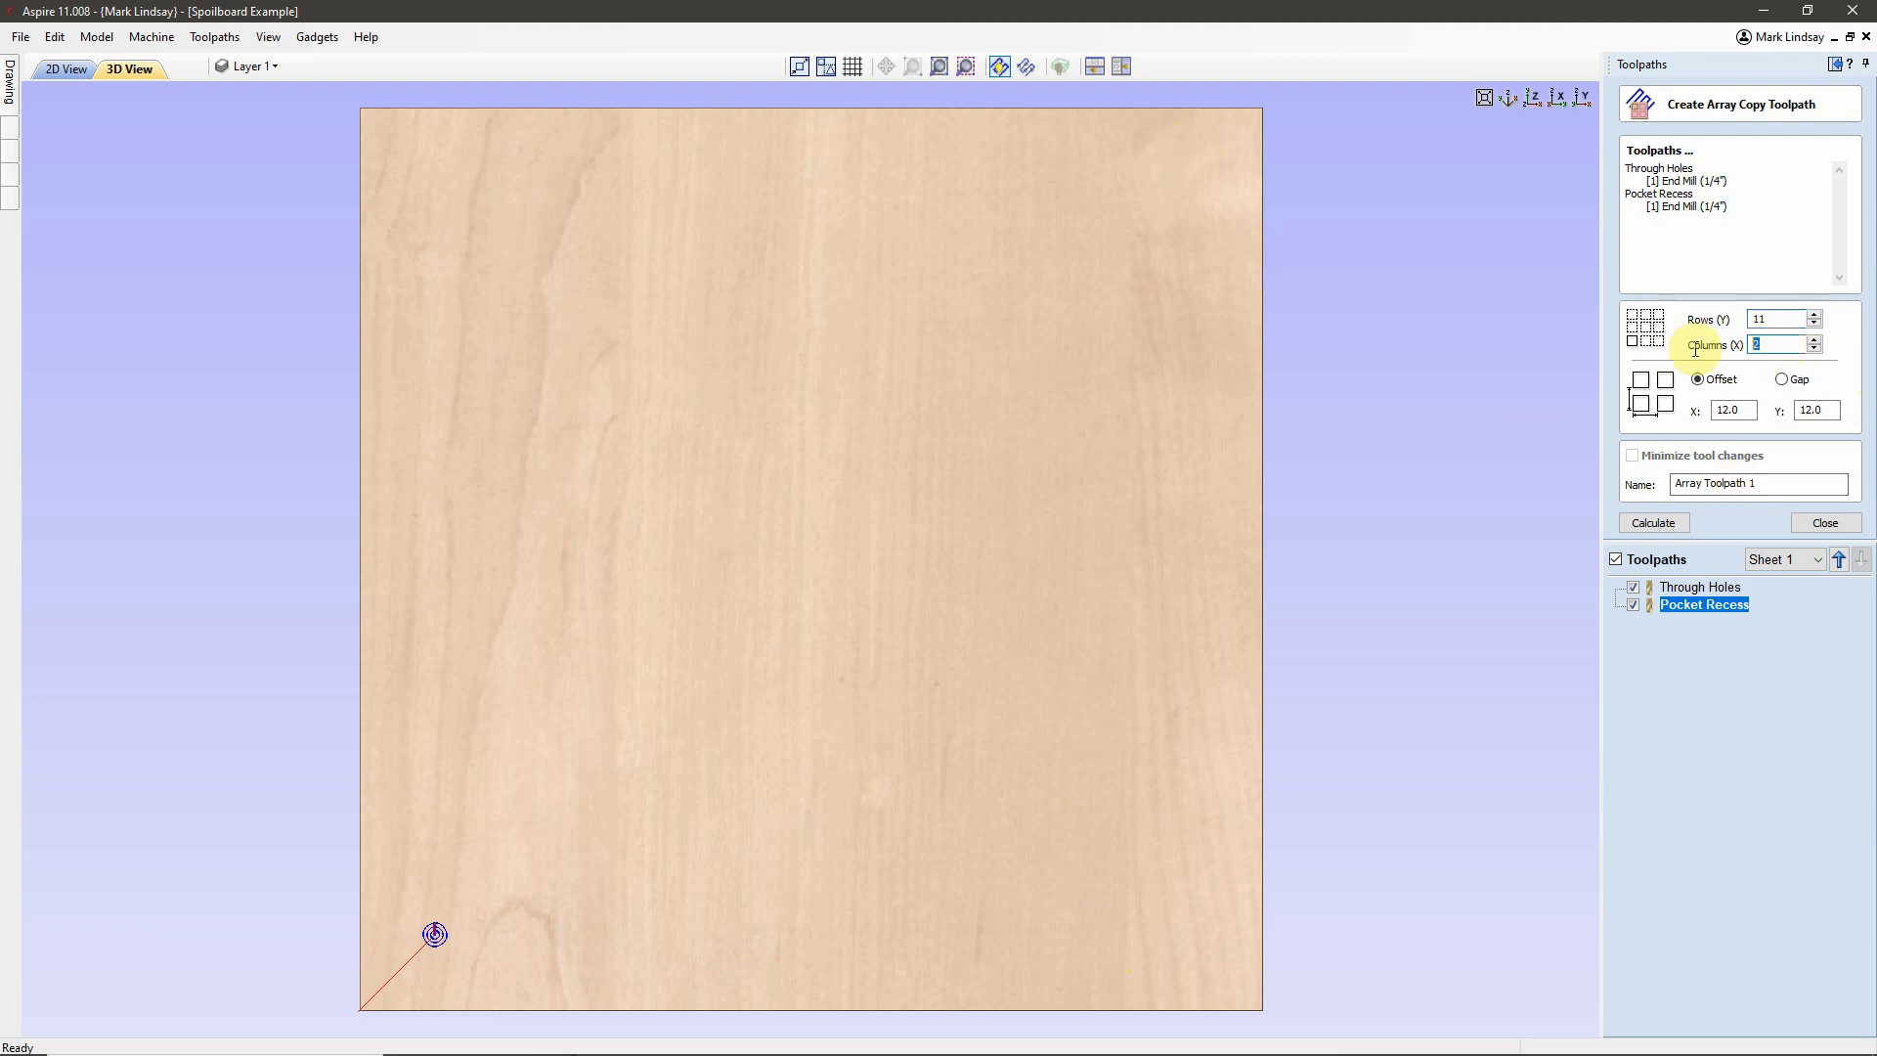
text(11)
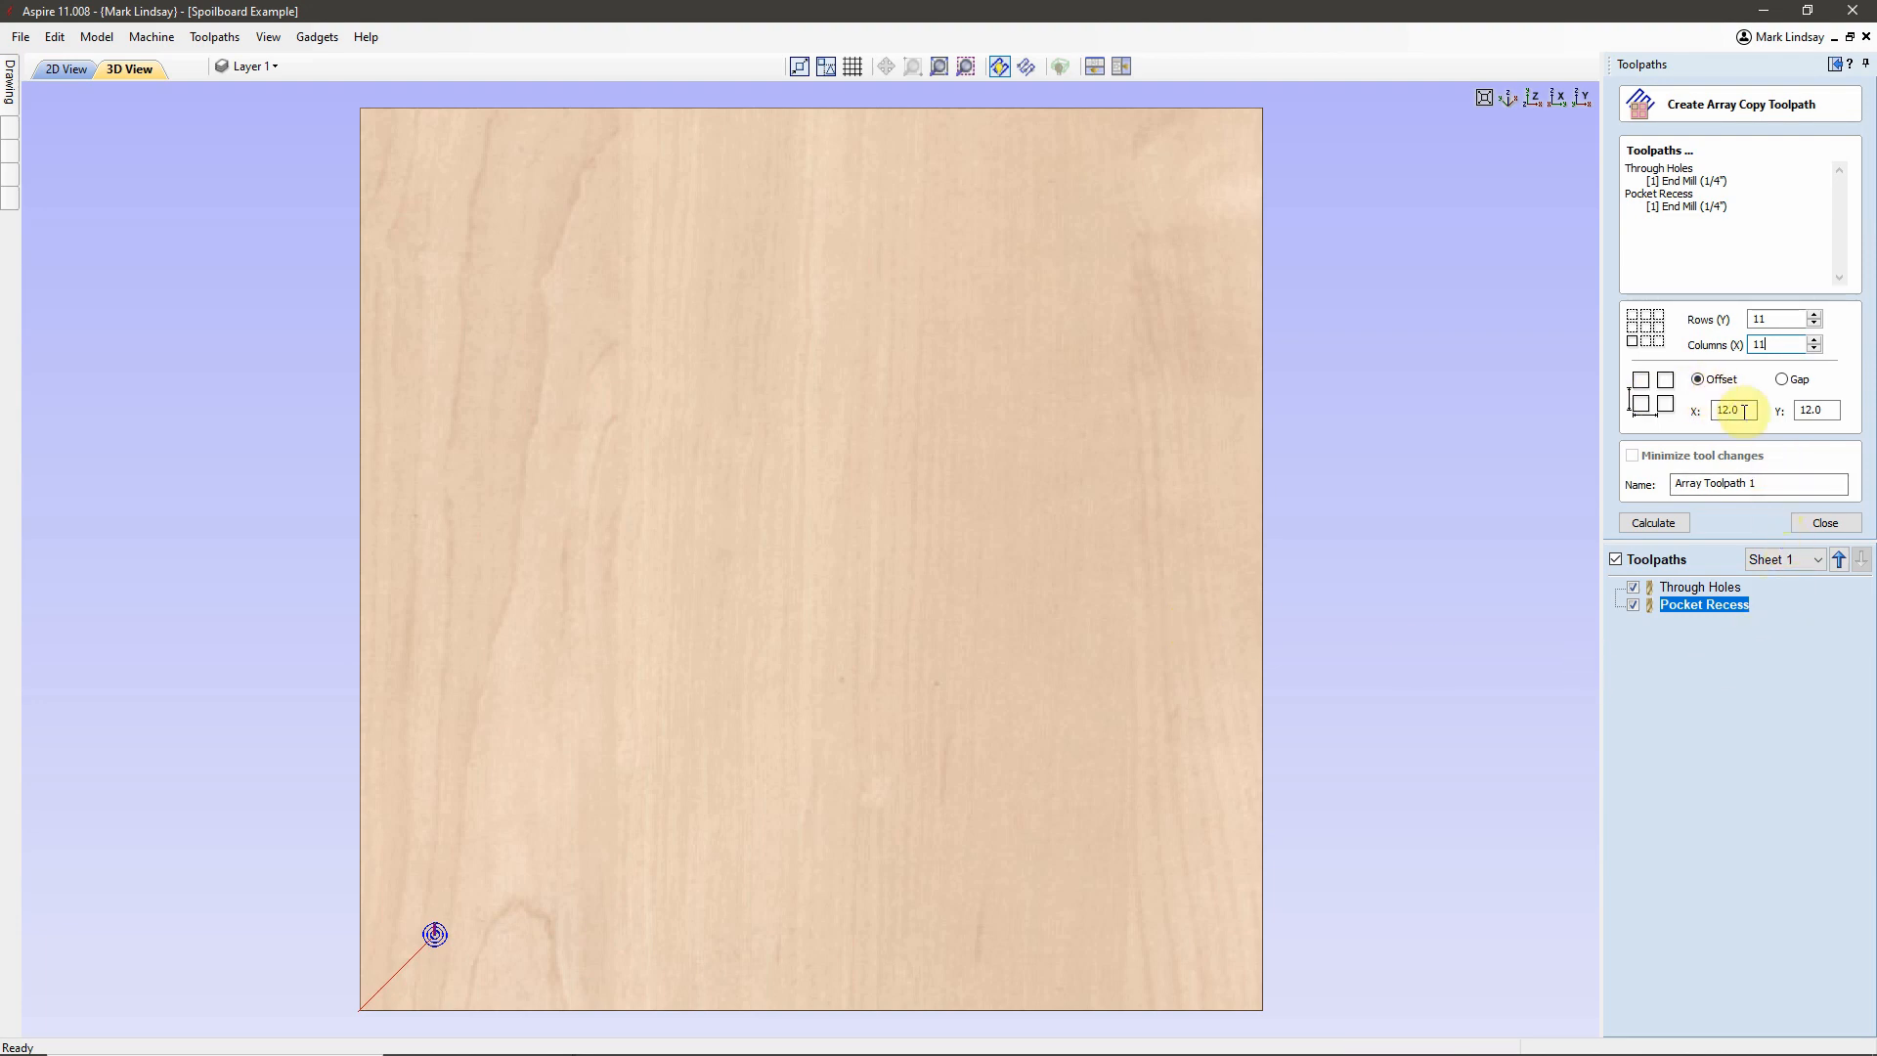
drag(1745, 410, 1674, 411)
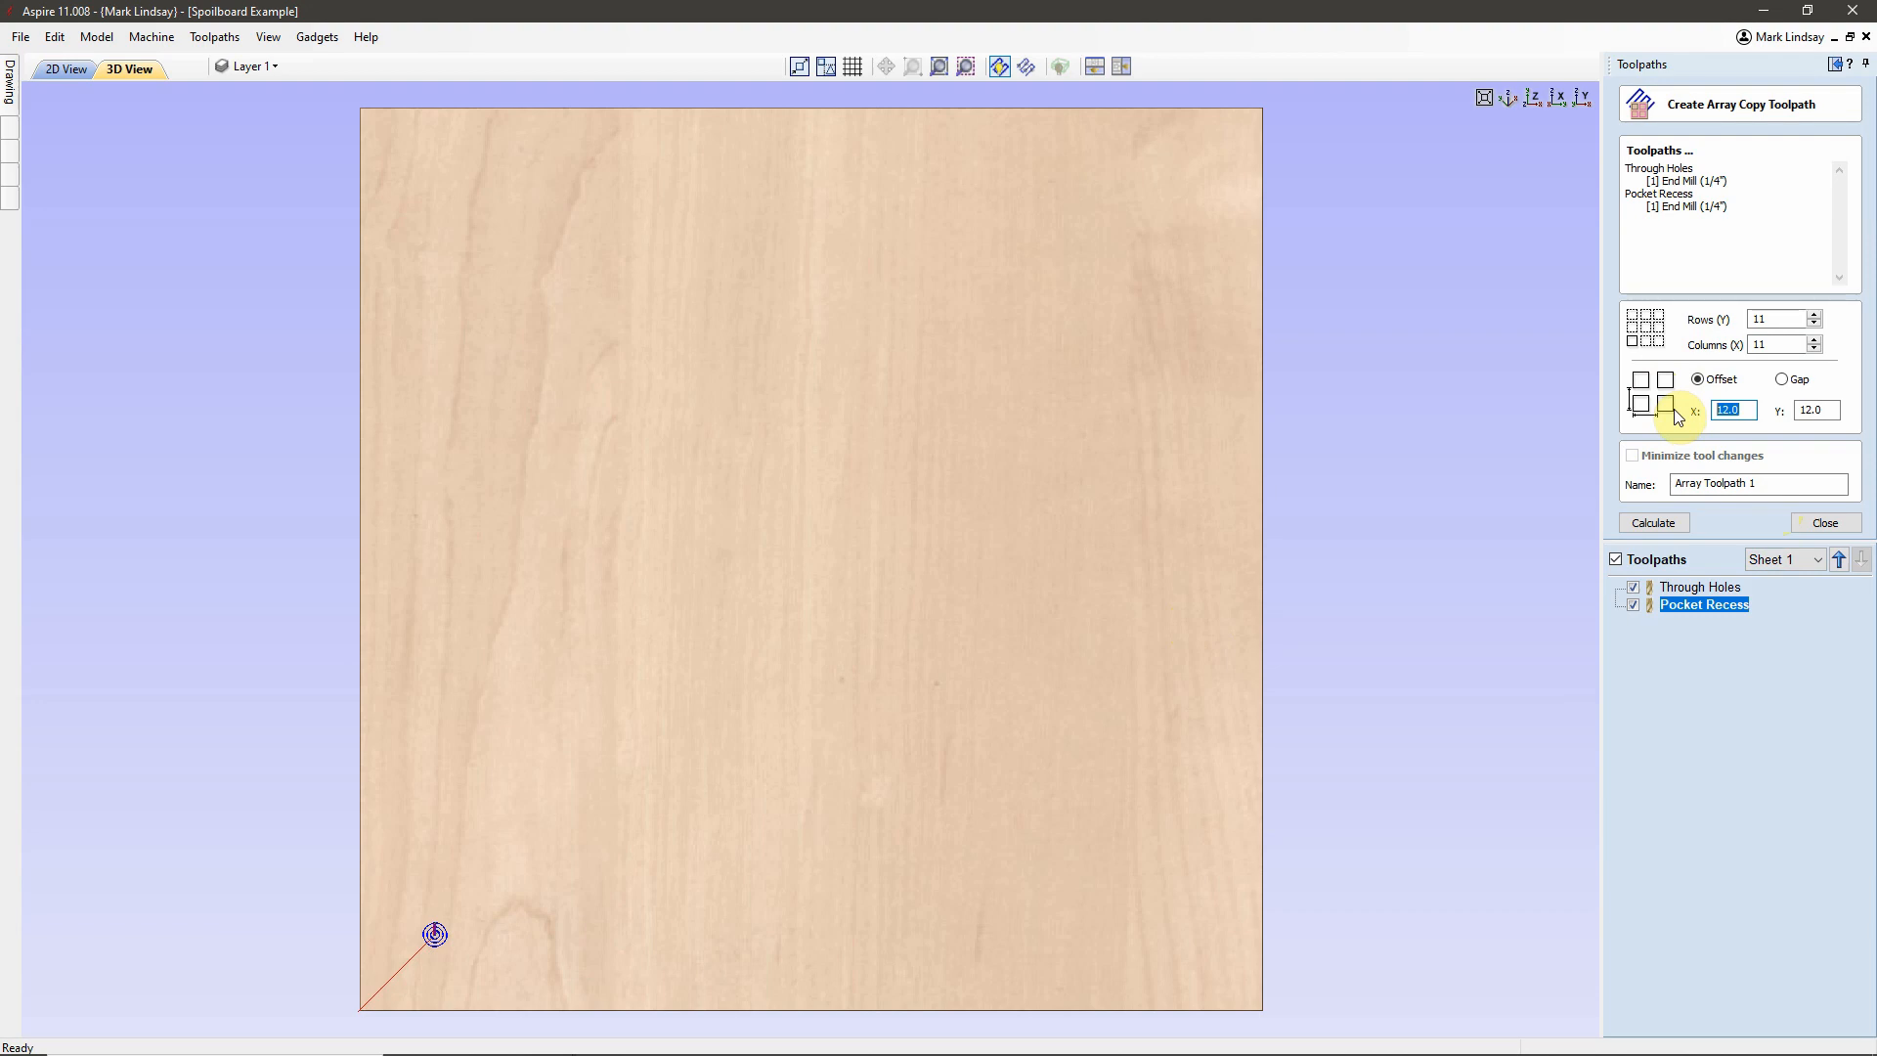
text(2)
drag(1830, 410, 1731, 425)
text(2.)
click(1654, 524)
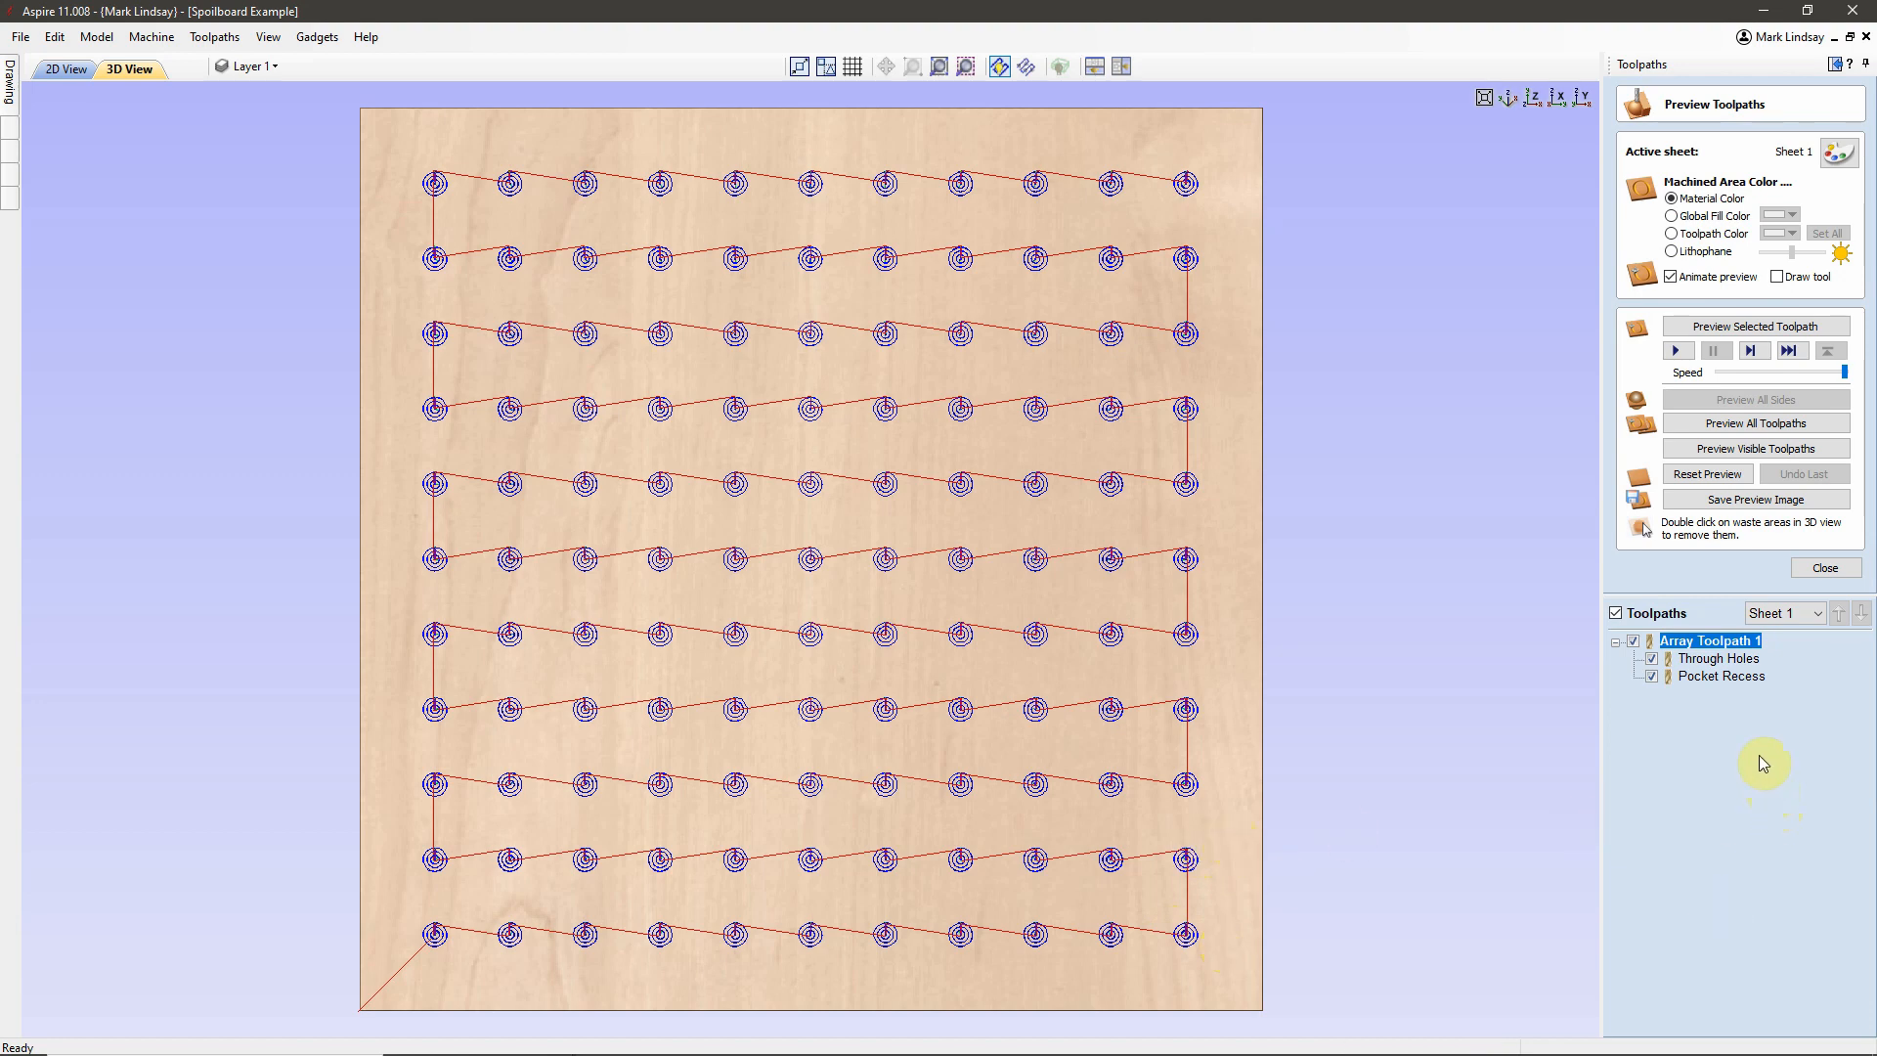
- Move the Pocket Recess toolpath above Through Holes inside Array Toolpath 1 so the recess is cut first
click(1729, 677)
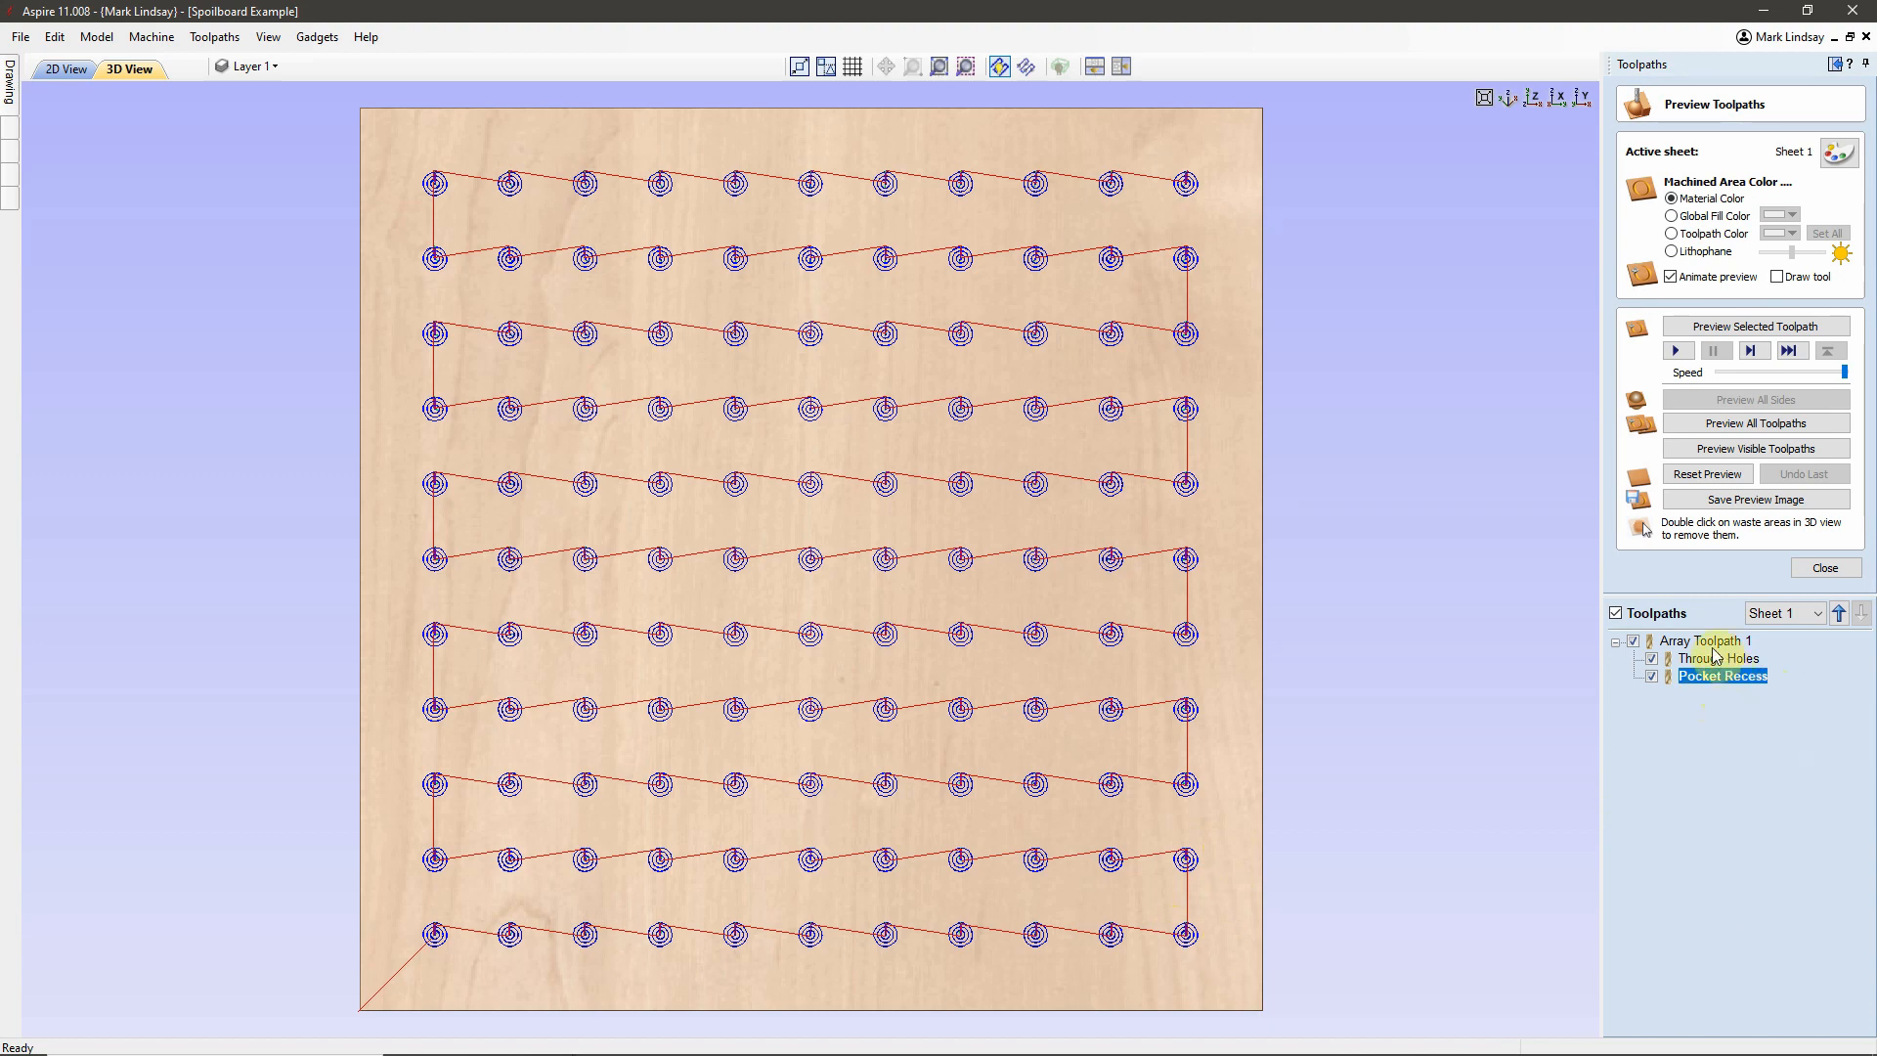
mouse_move(1716, 655)
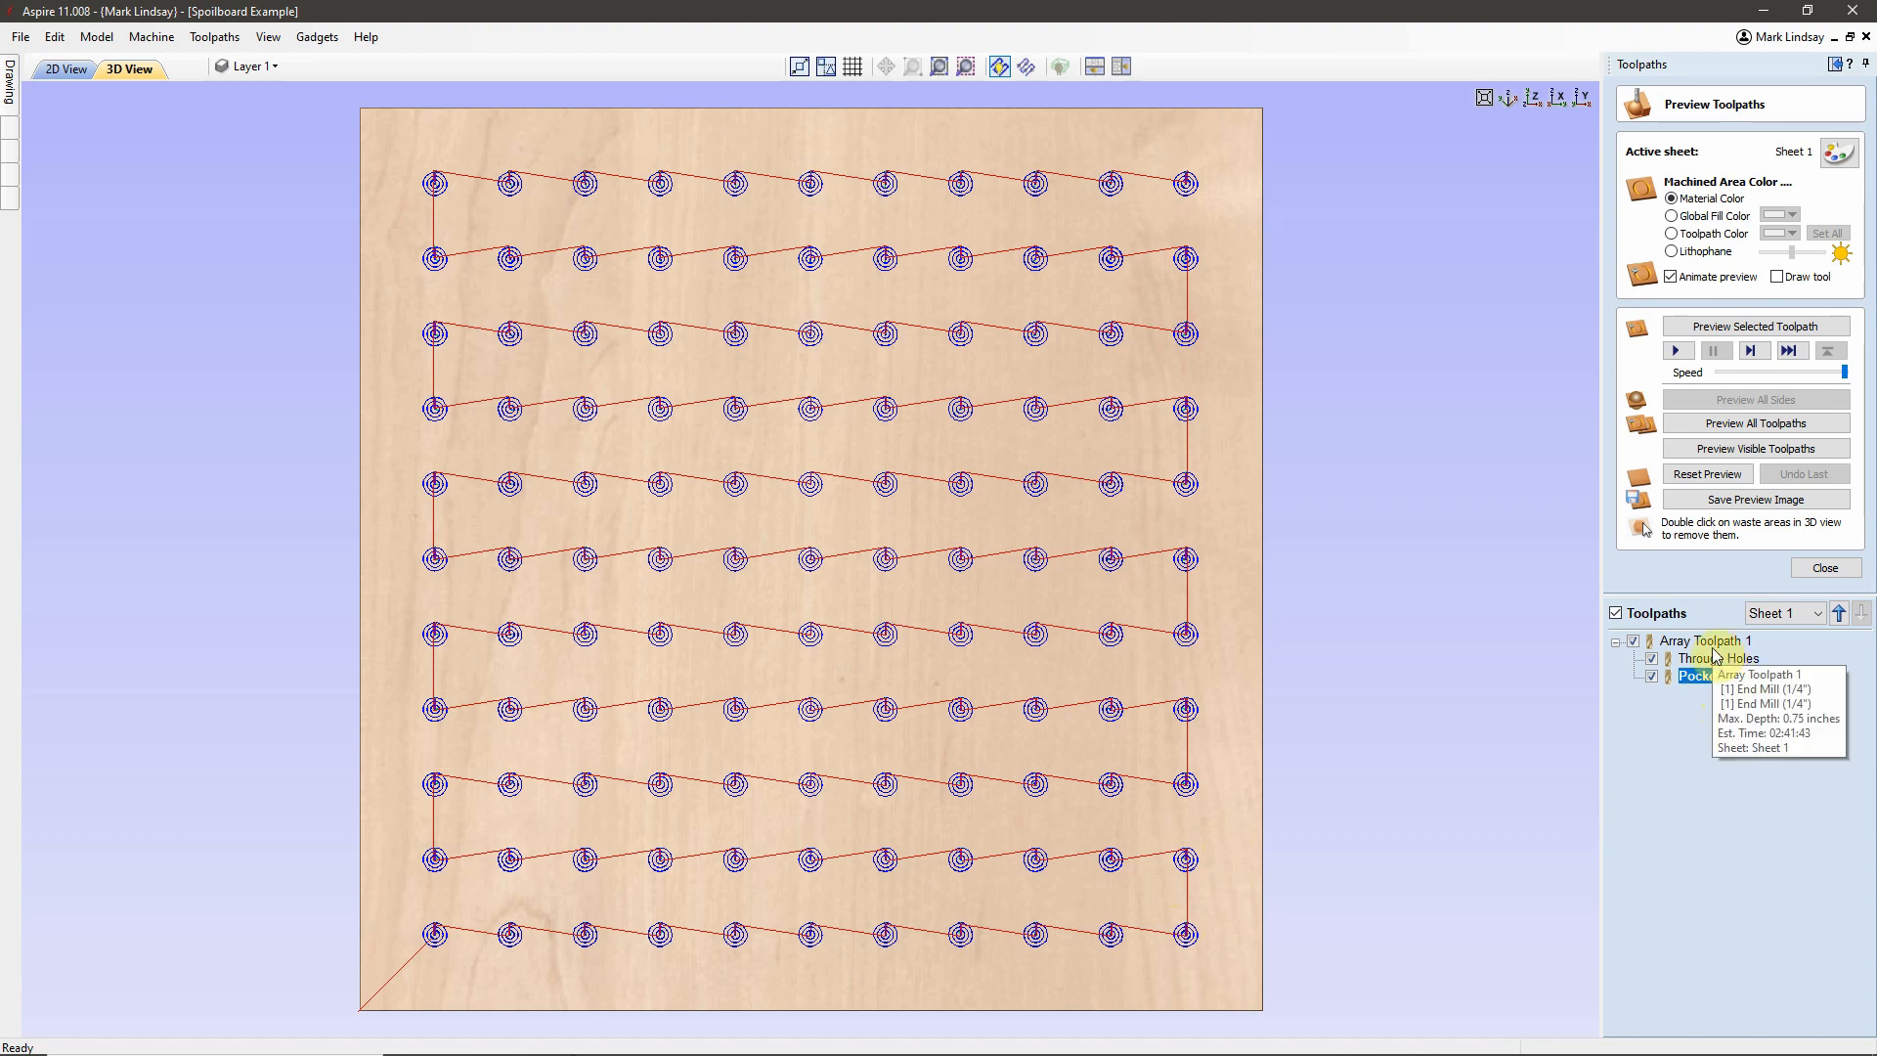
click(1839, 613)
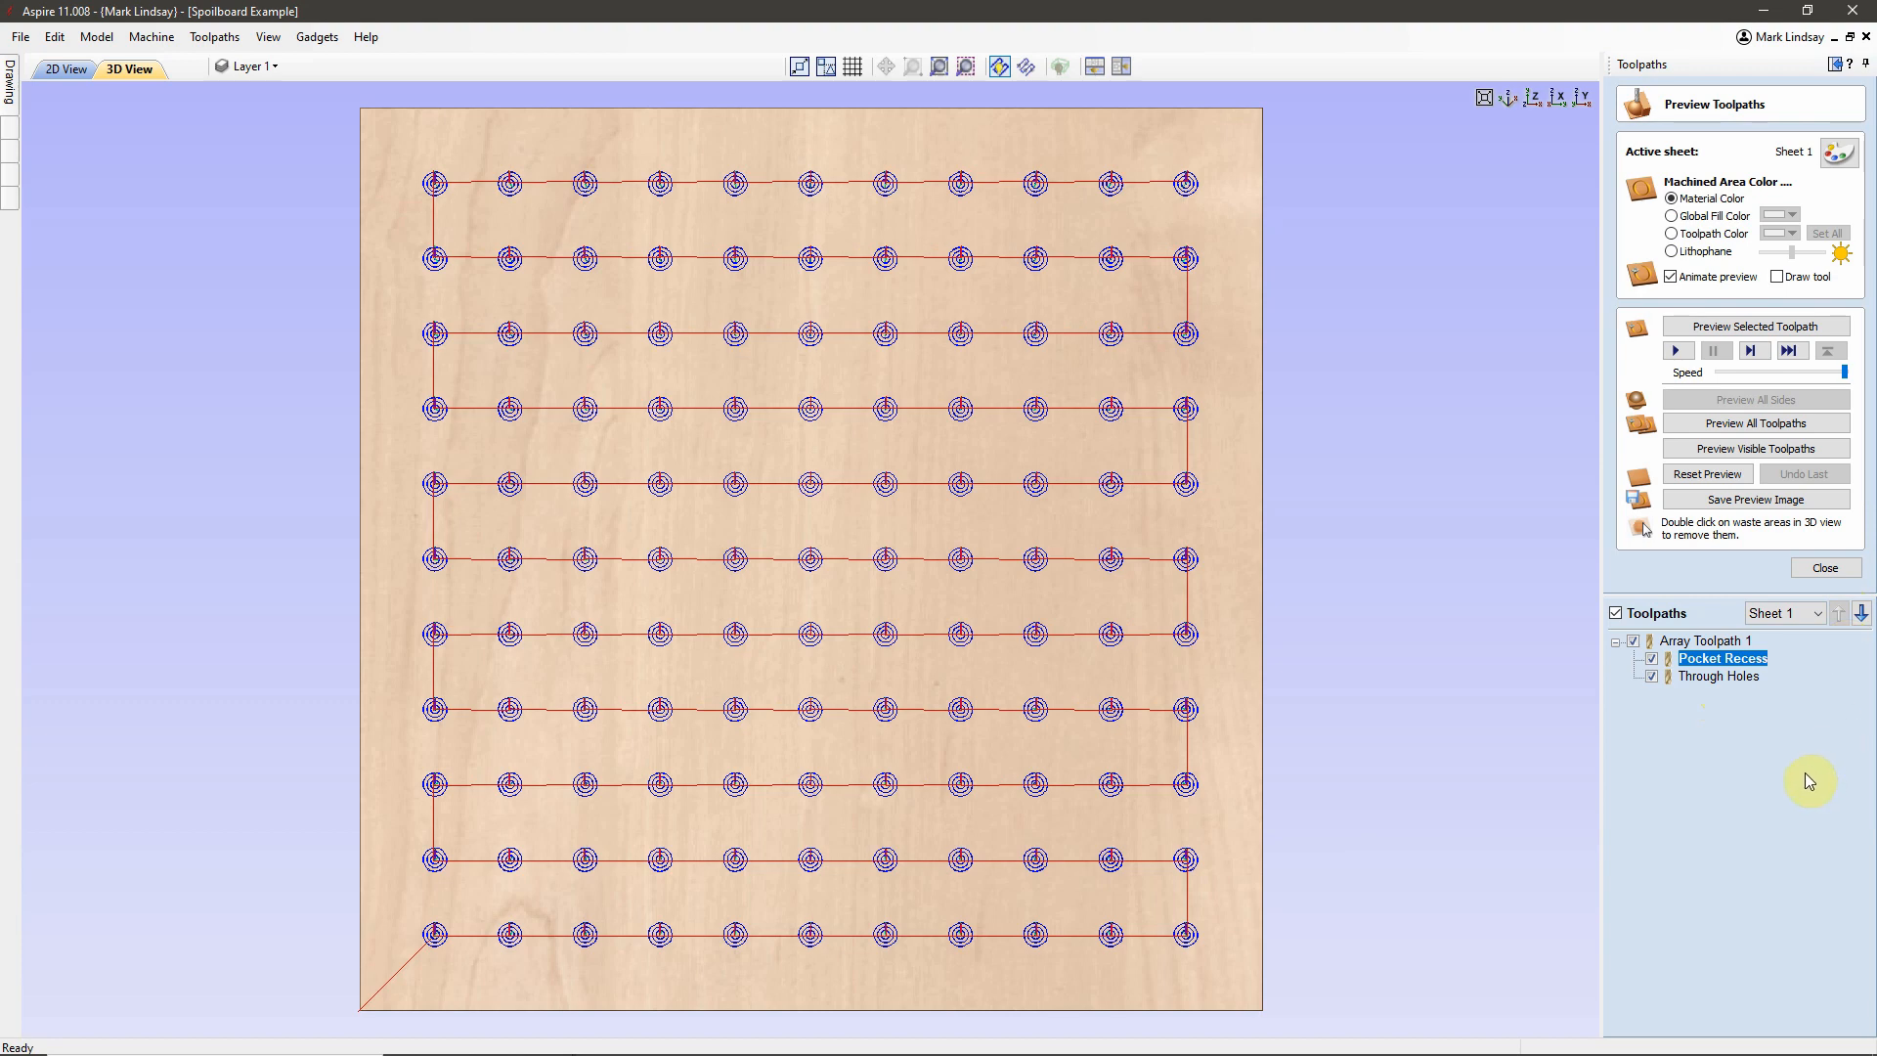
mouse_move(1723, 668)
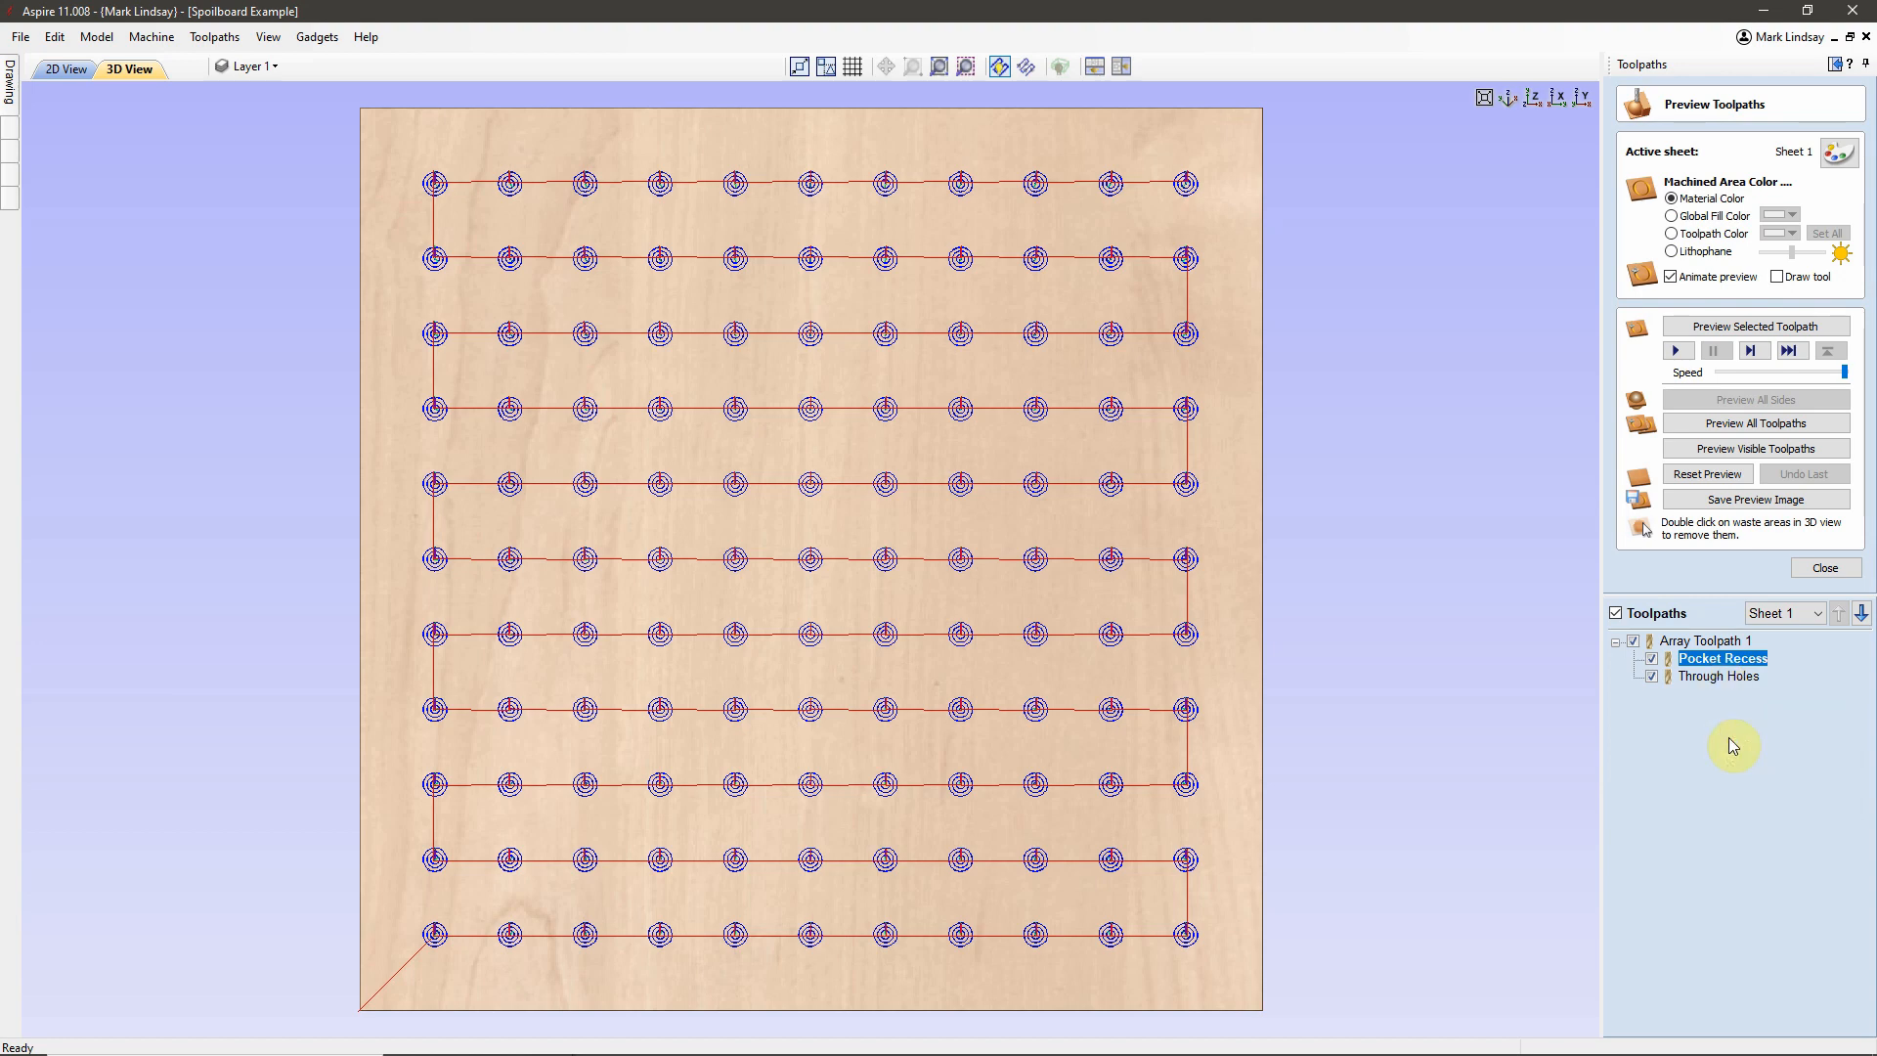
- Preview the whole Array Toolpath 1 on the board and inspect the counterbored hole grid from several angles
click(1709, 641)
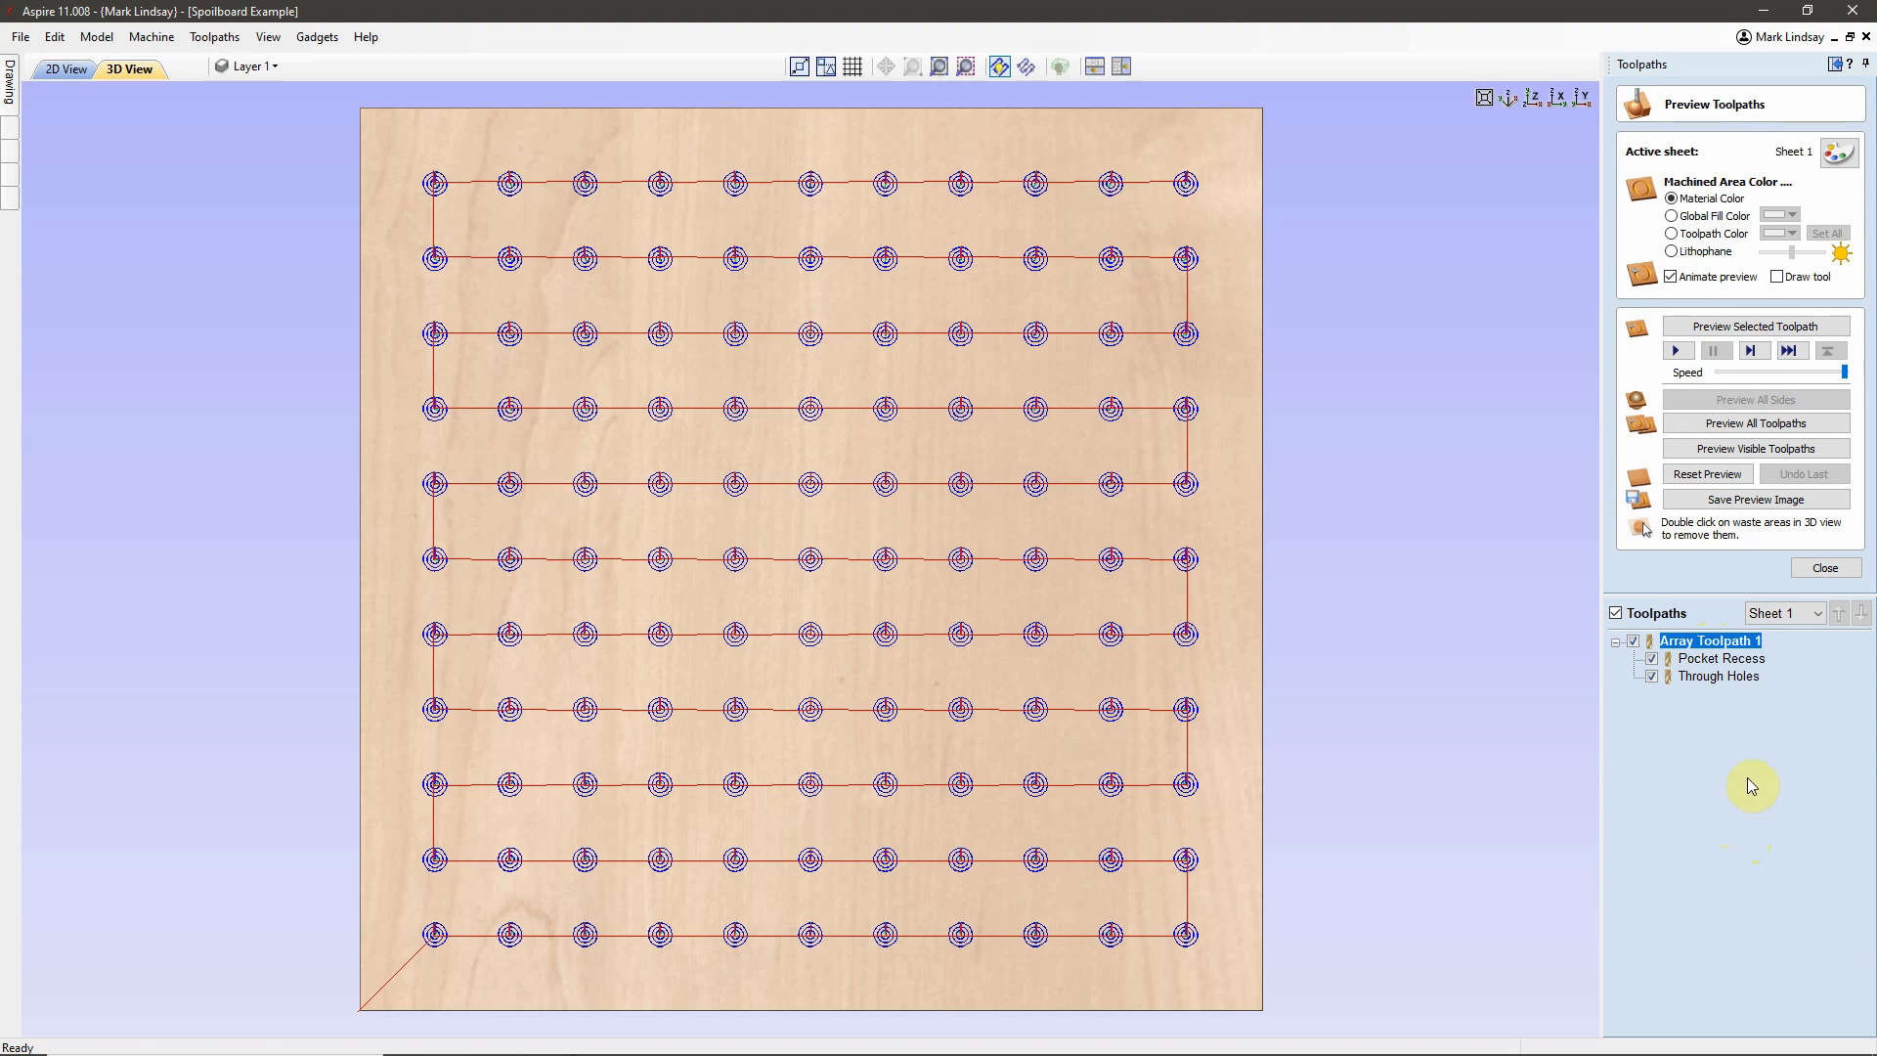
click(1765, 327)
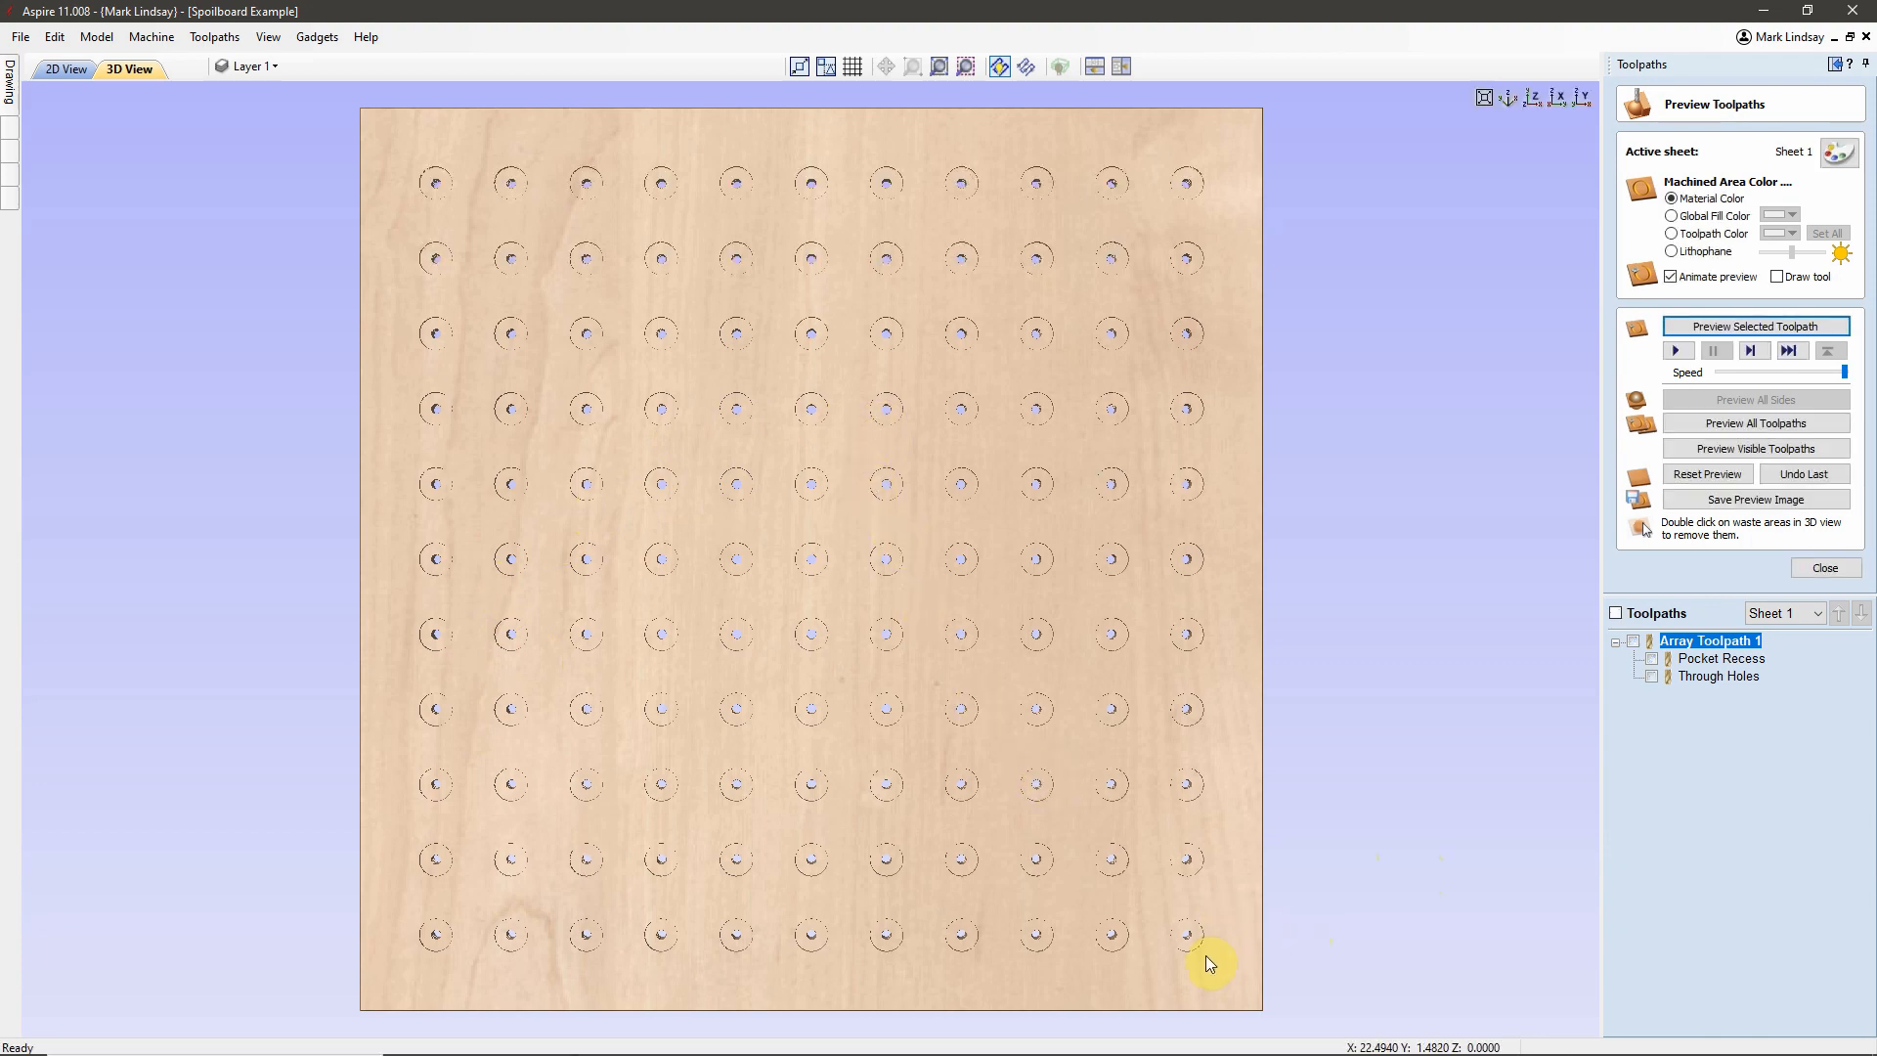
drag(1123, 993, 1026, 900)
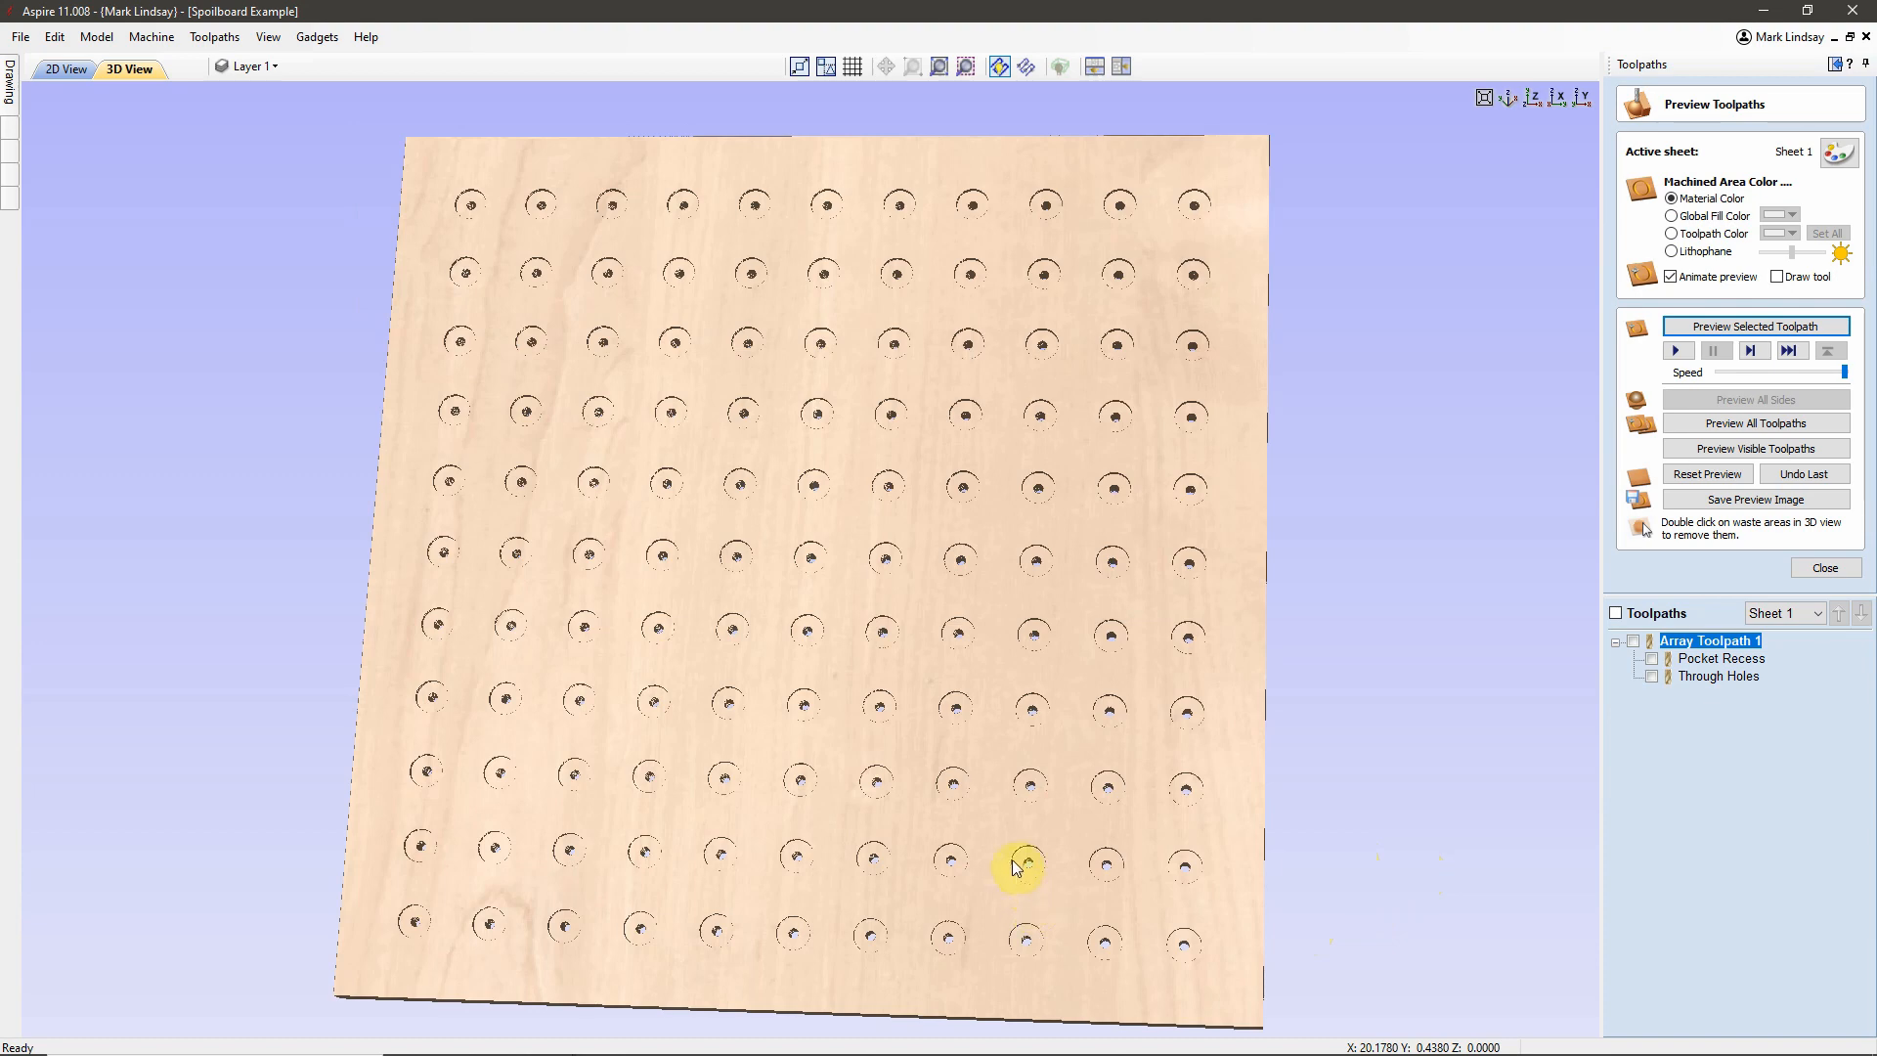
drag(993, 825, 976, 787)
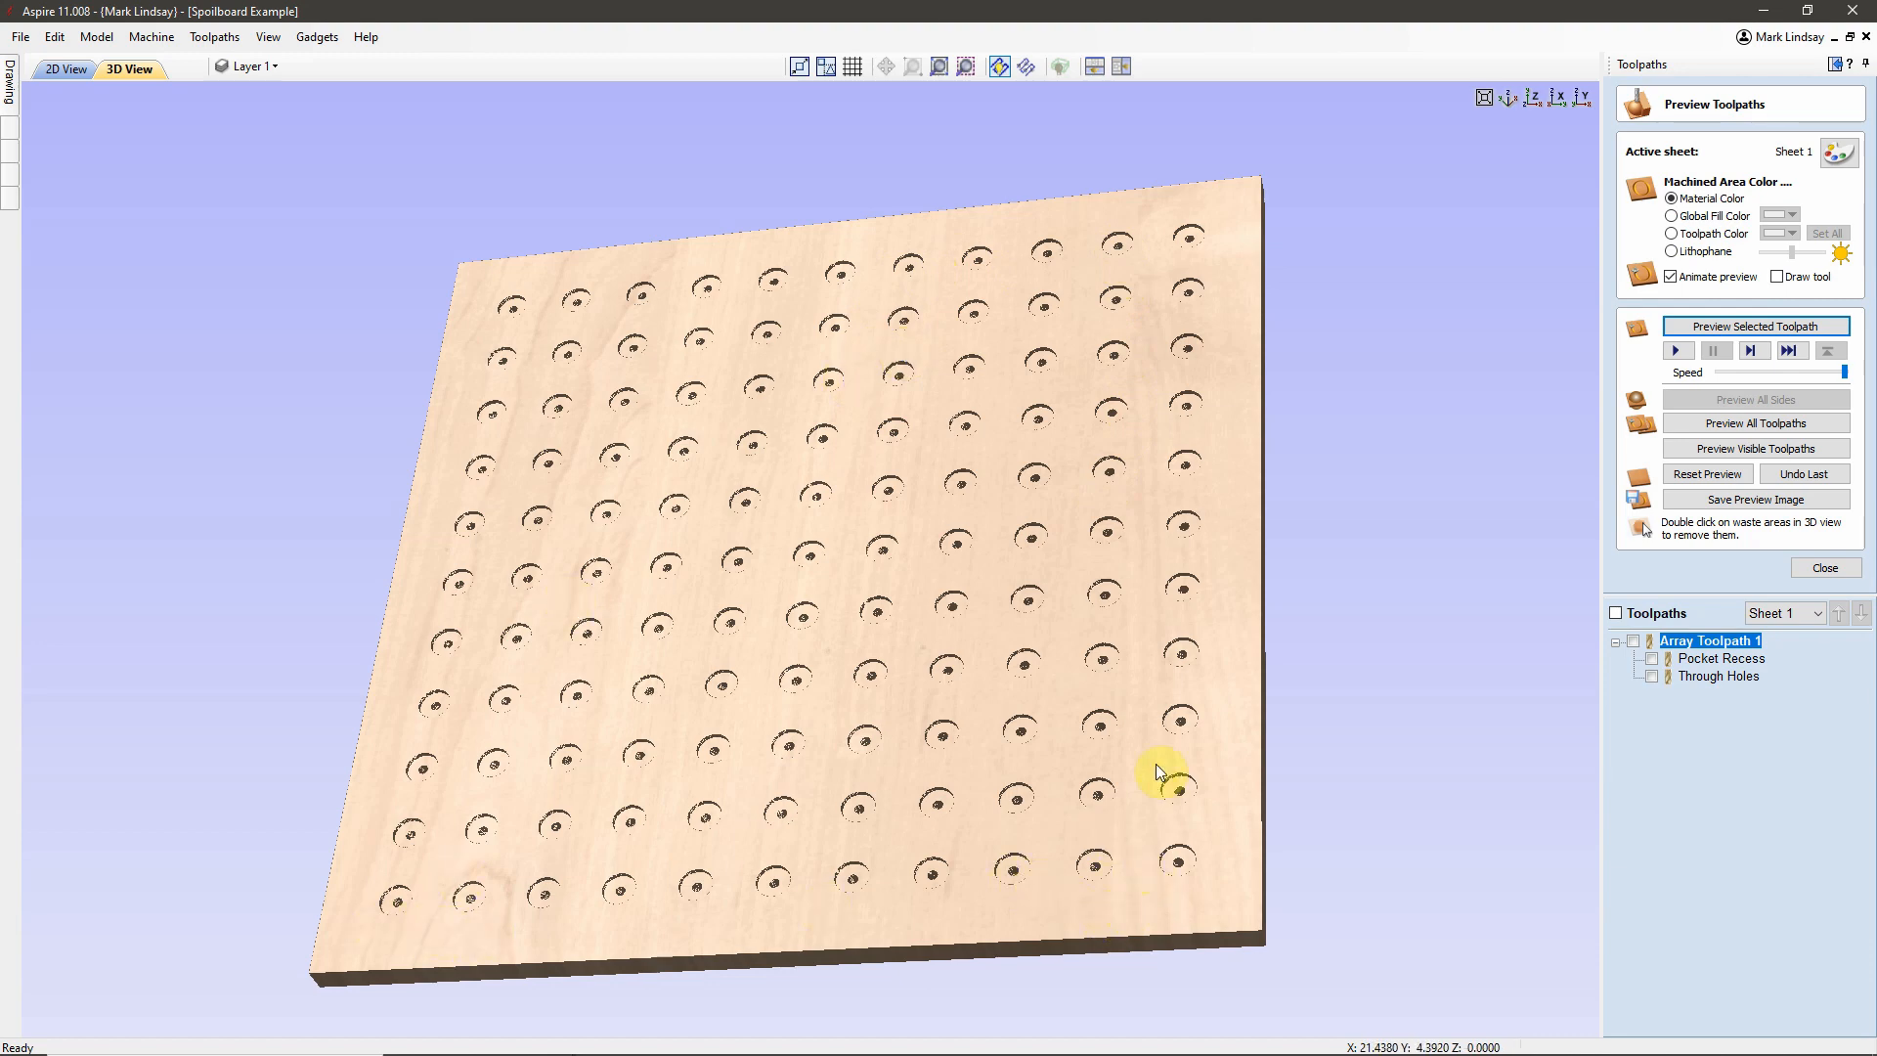
drag(1141, 655, 1218, 718)
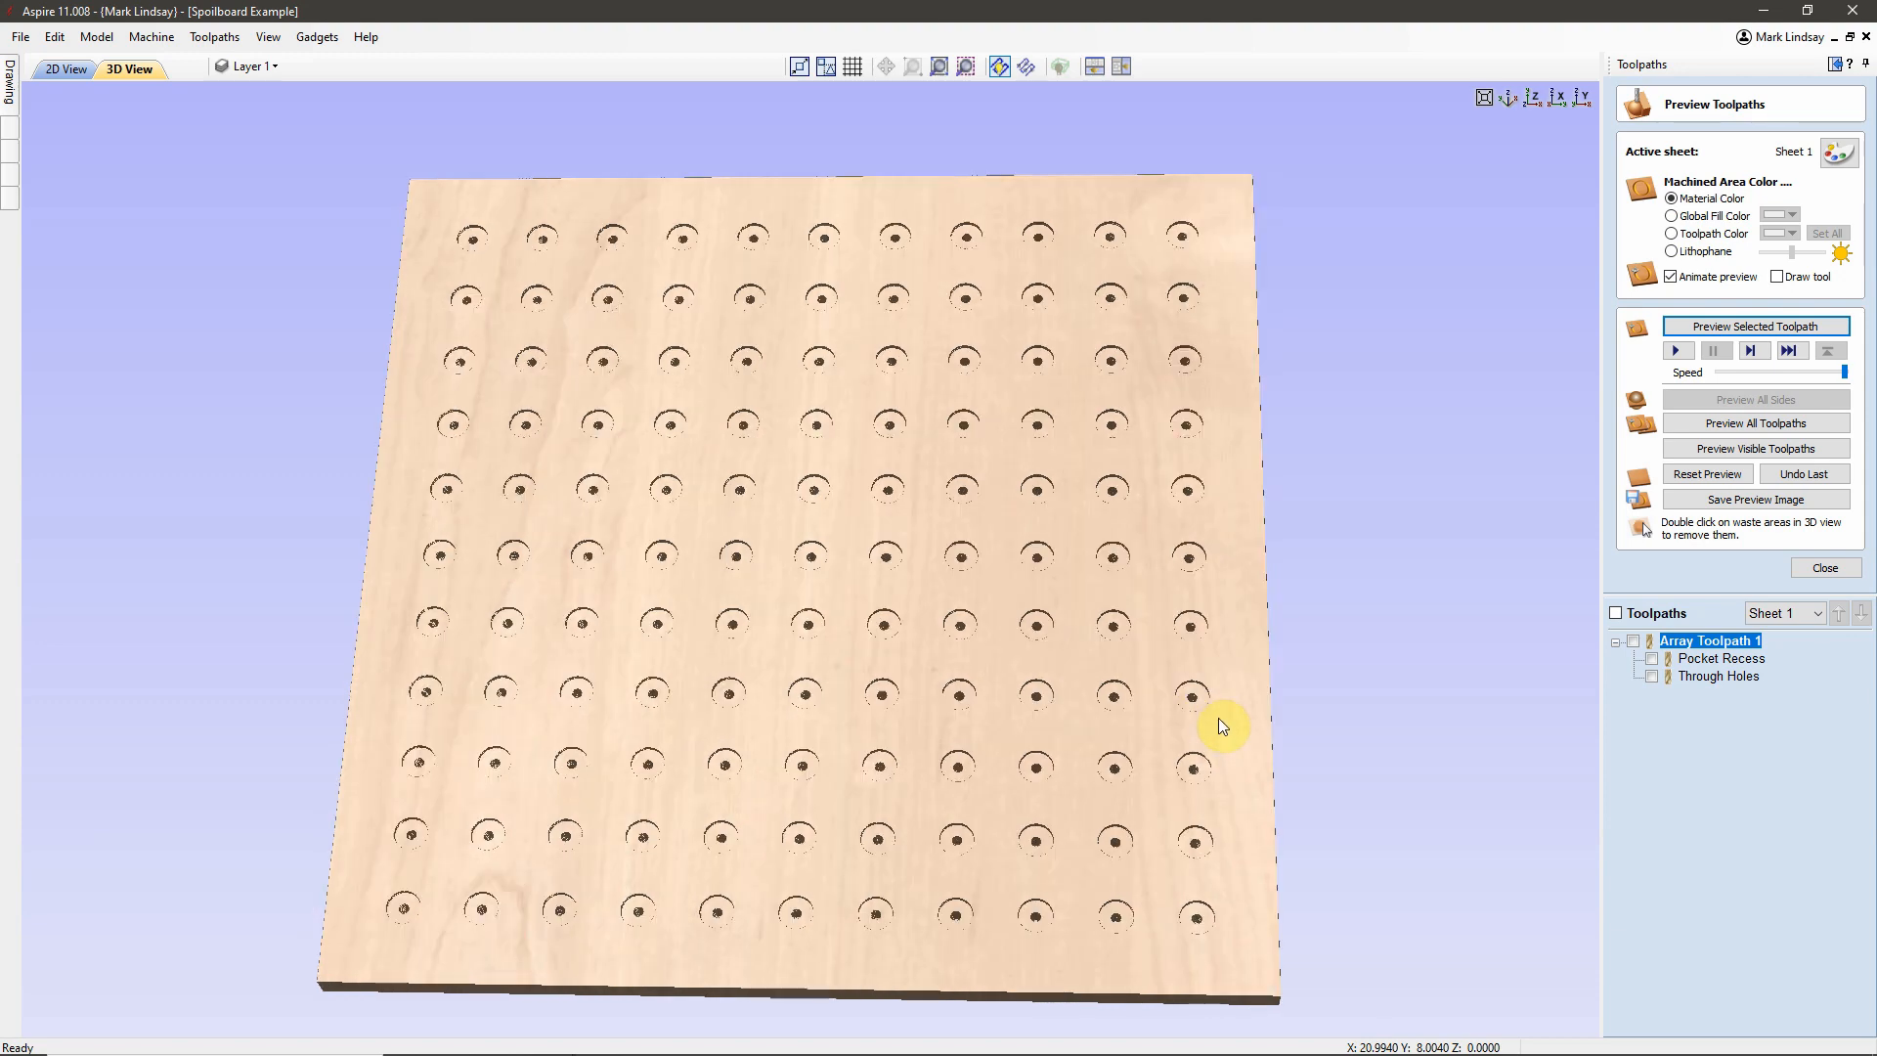
drag(838, 620, 859, 584)
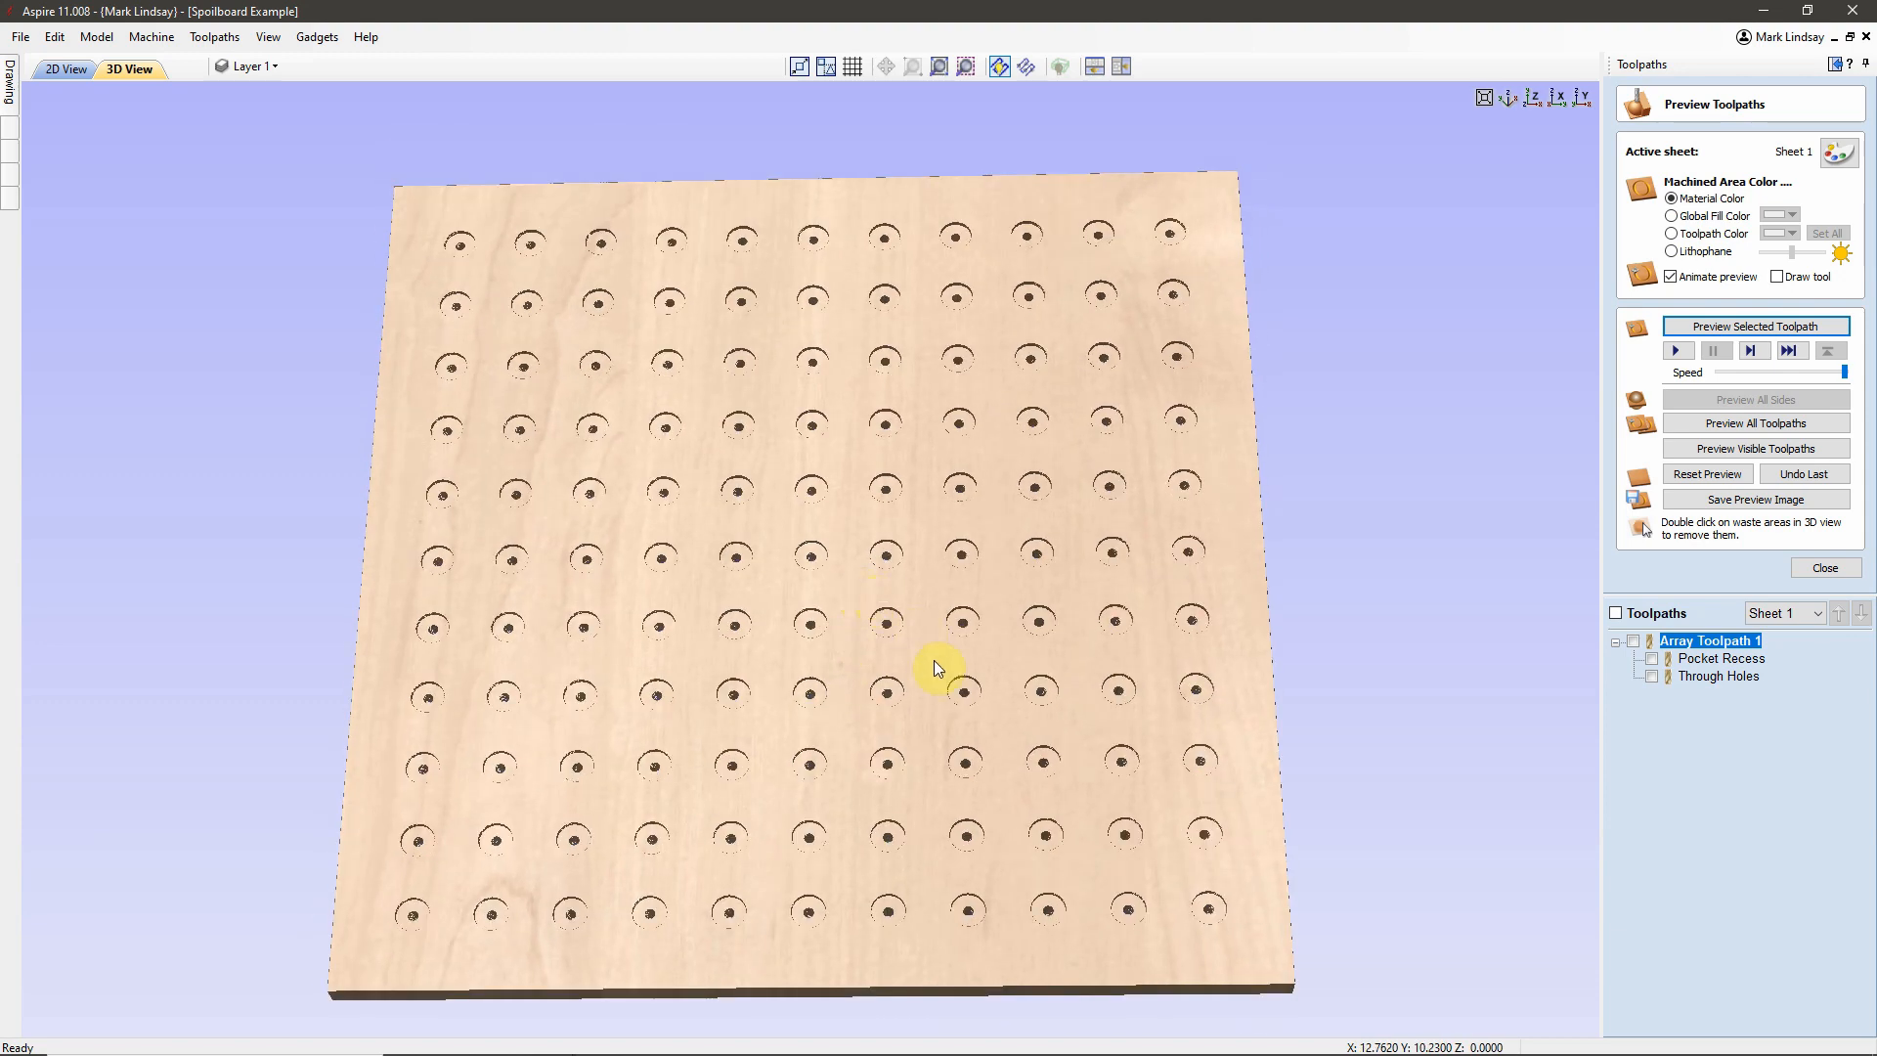
drag(977, 684, 1002, 657)
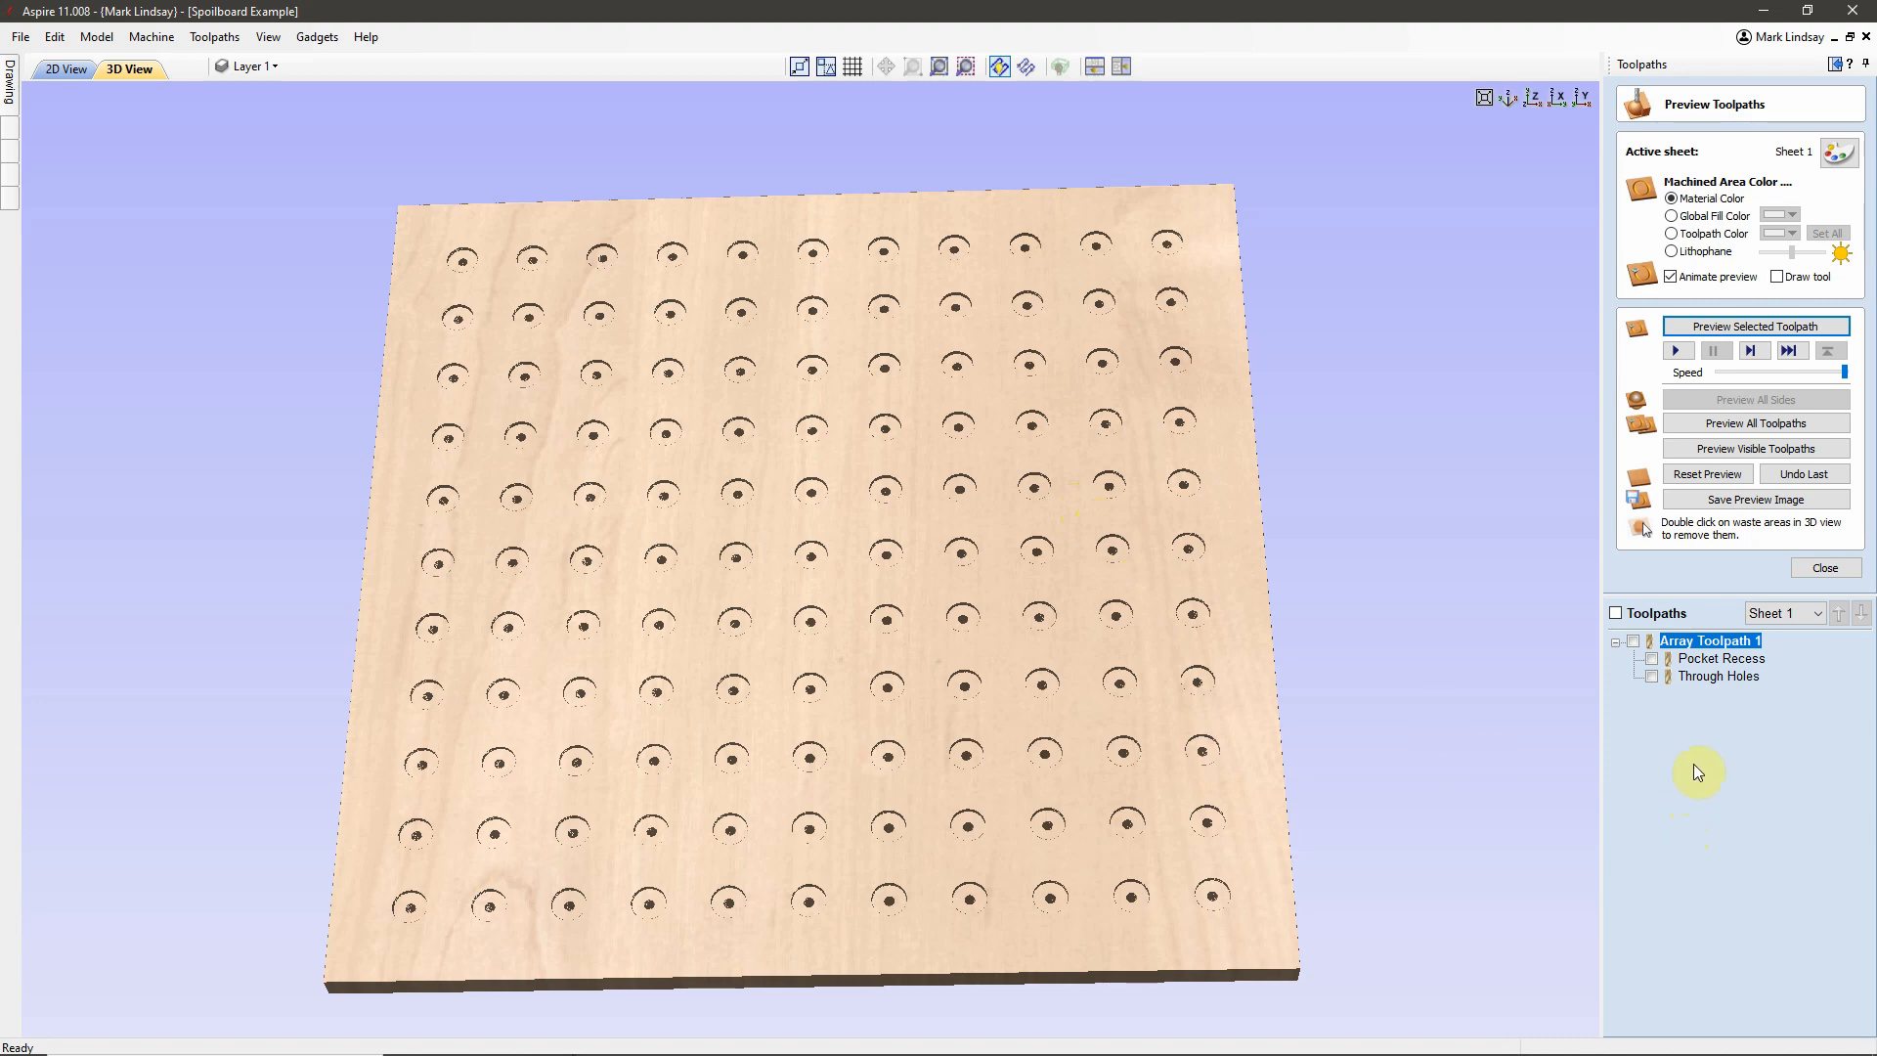
- Set the Pocket Recess toolpath's cut depth to 0.14 inches and recalculate it
mouse_move(1716, 686)
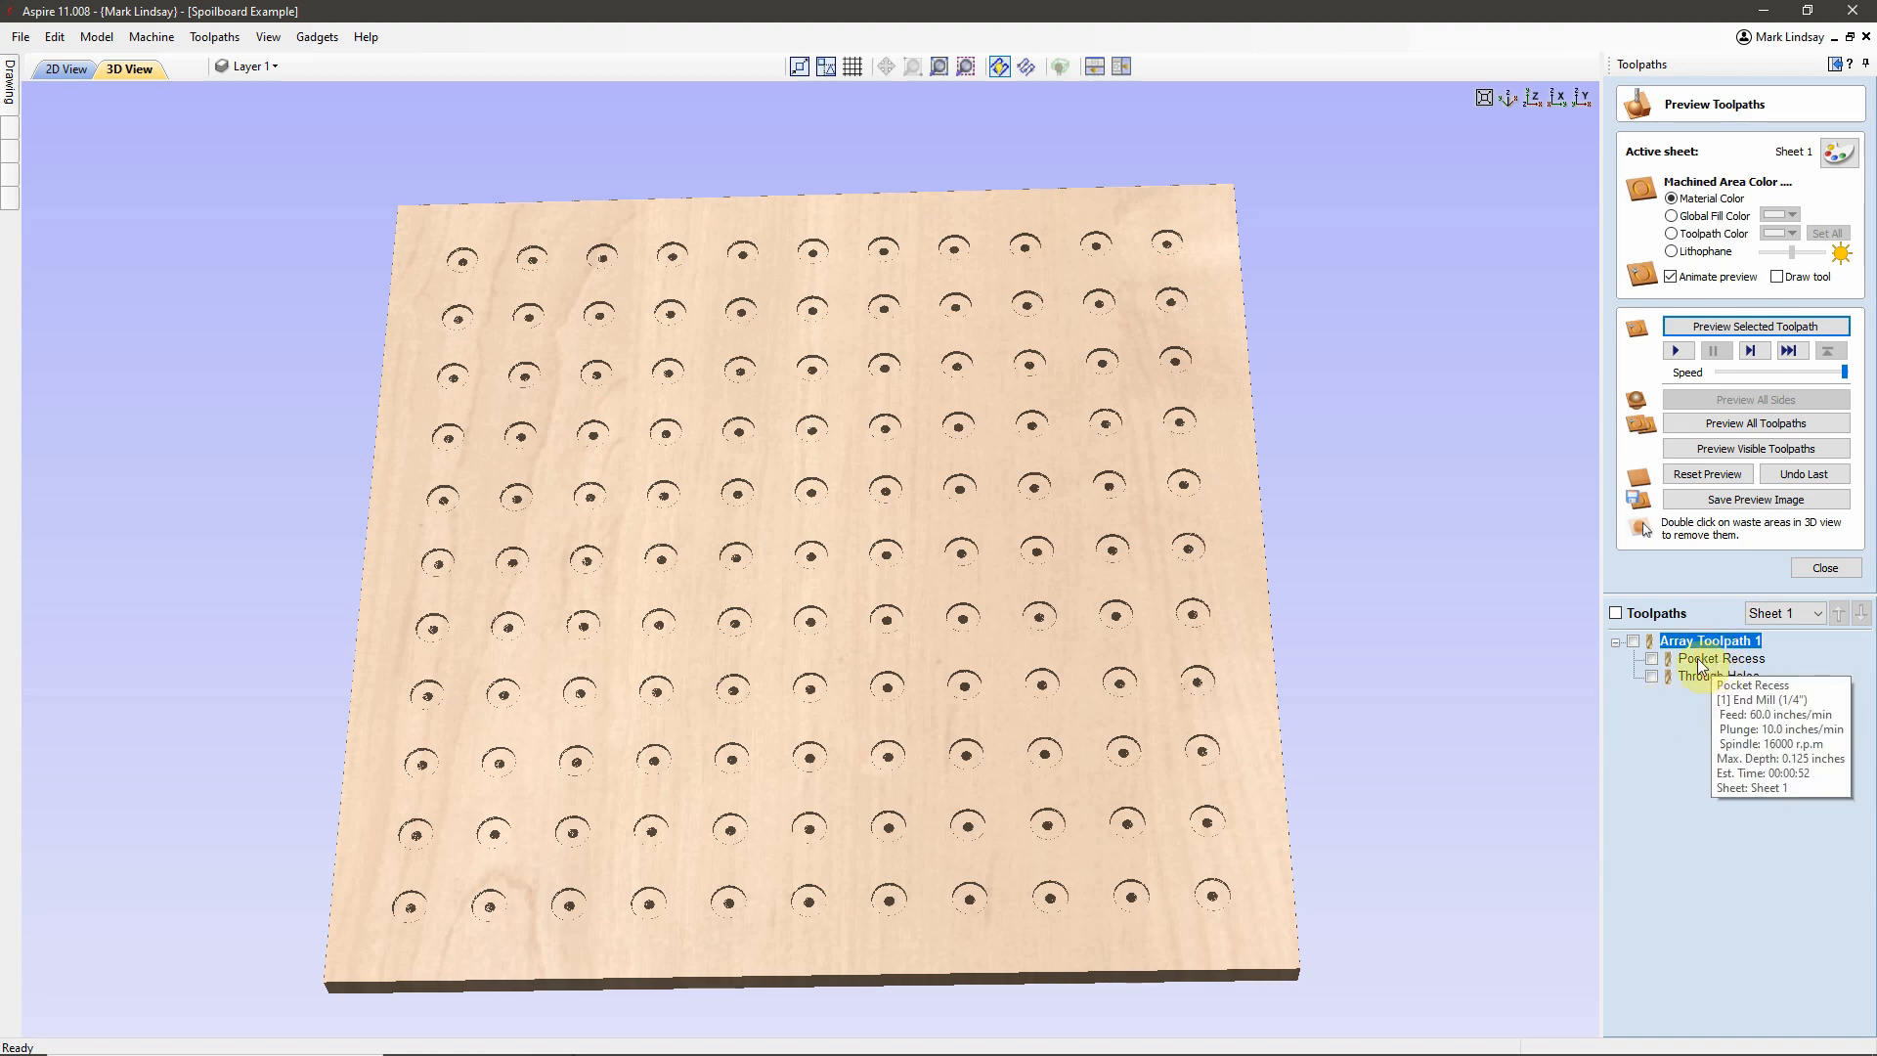
click(1698, 661)
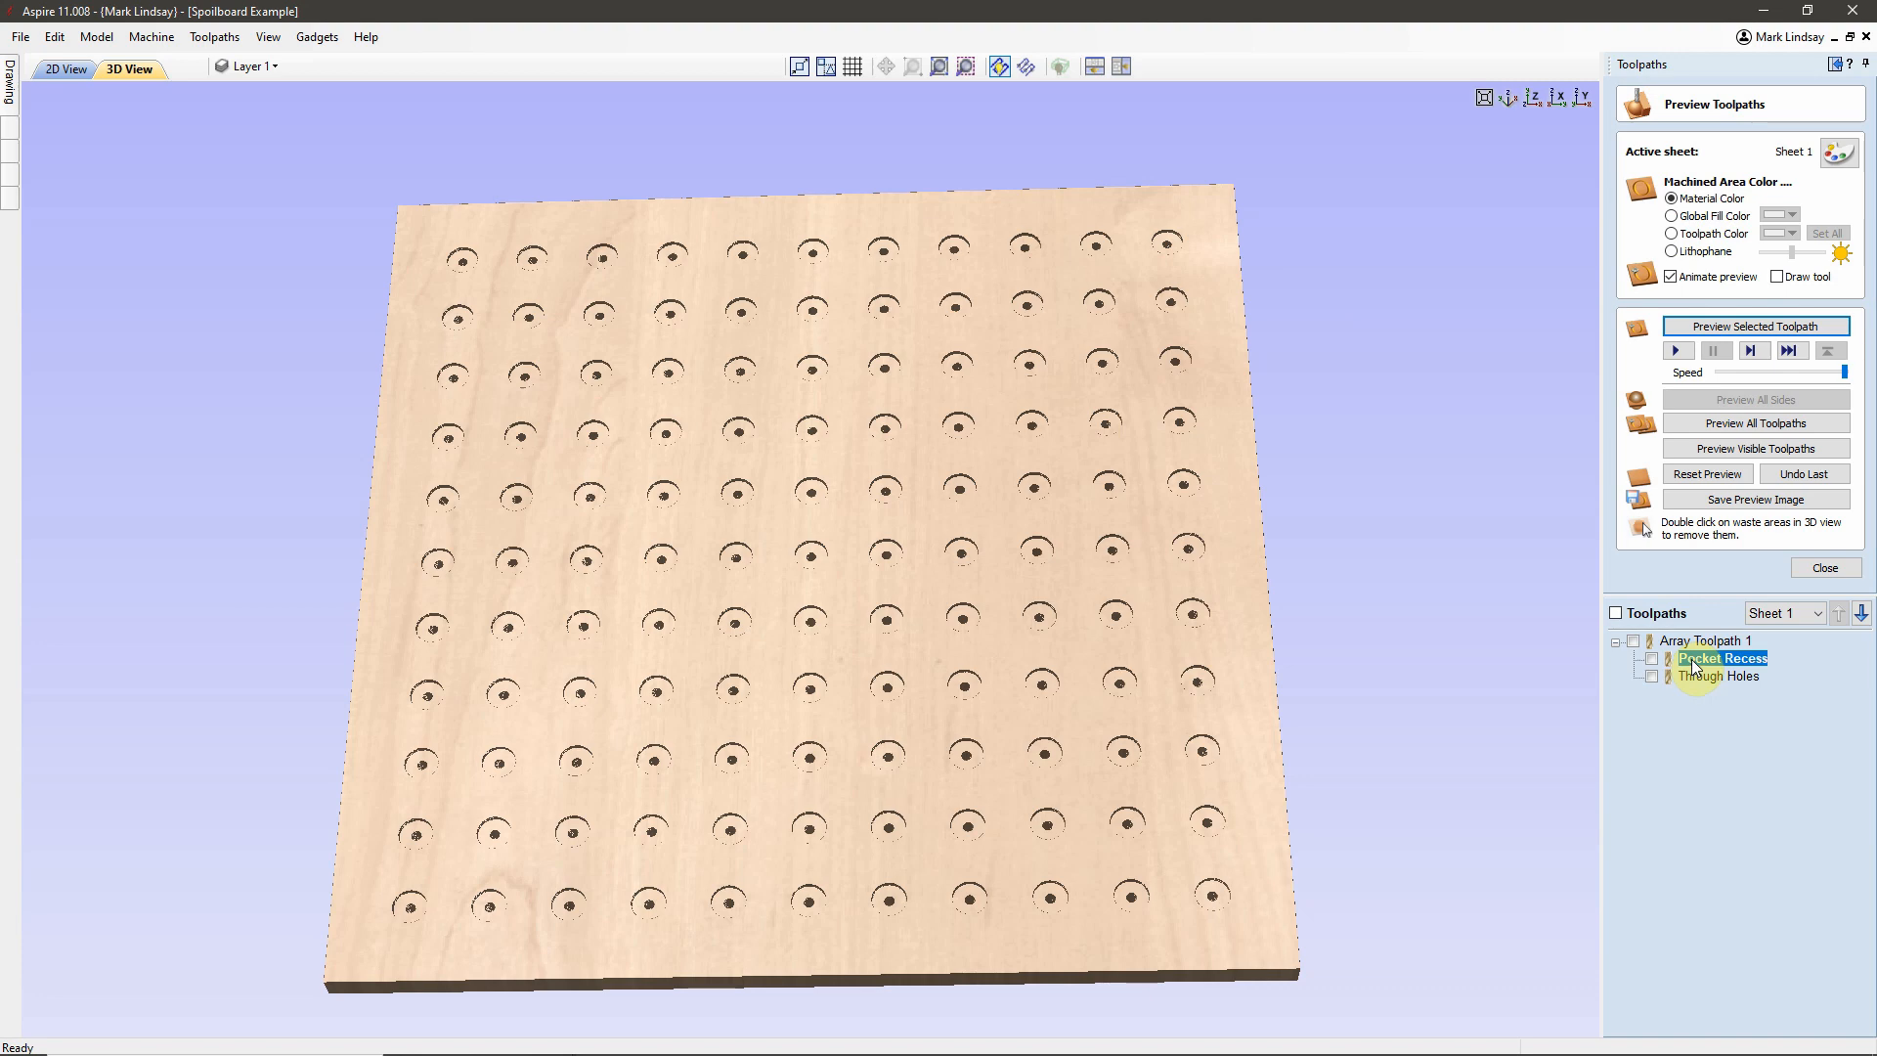
double_click(1706, 662)
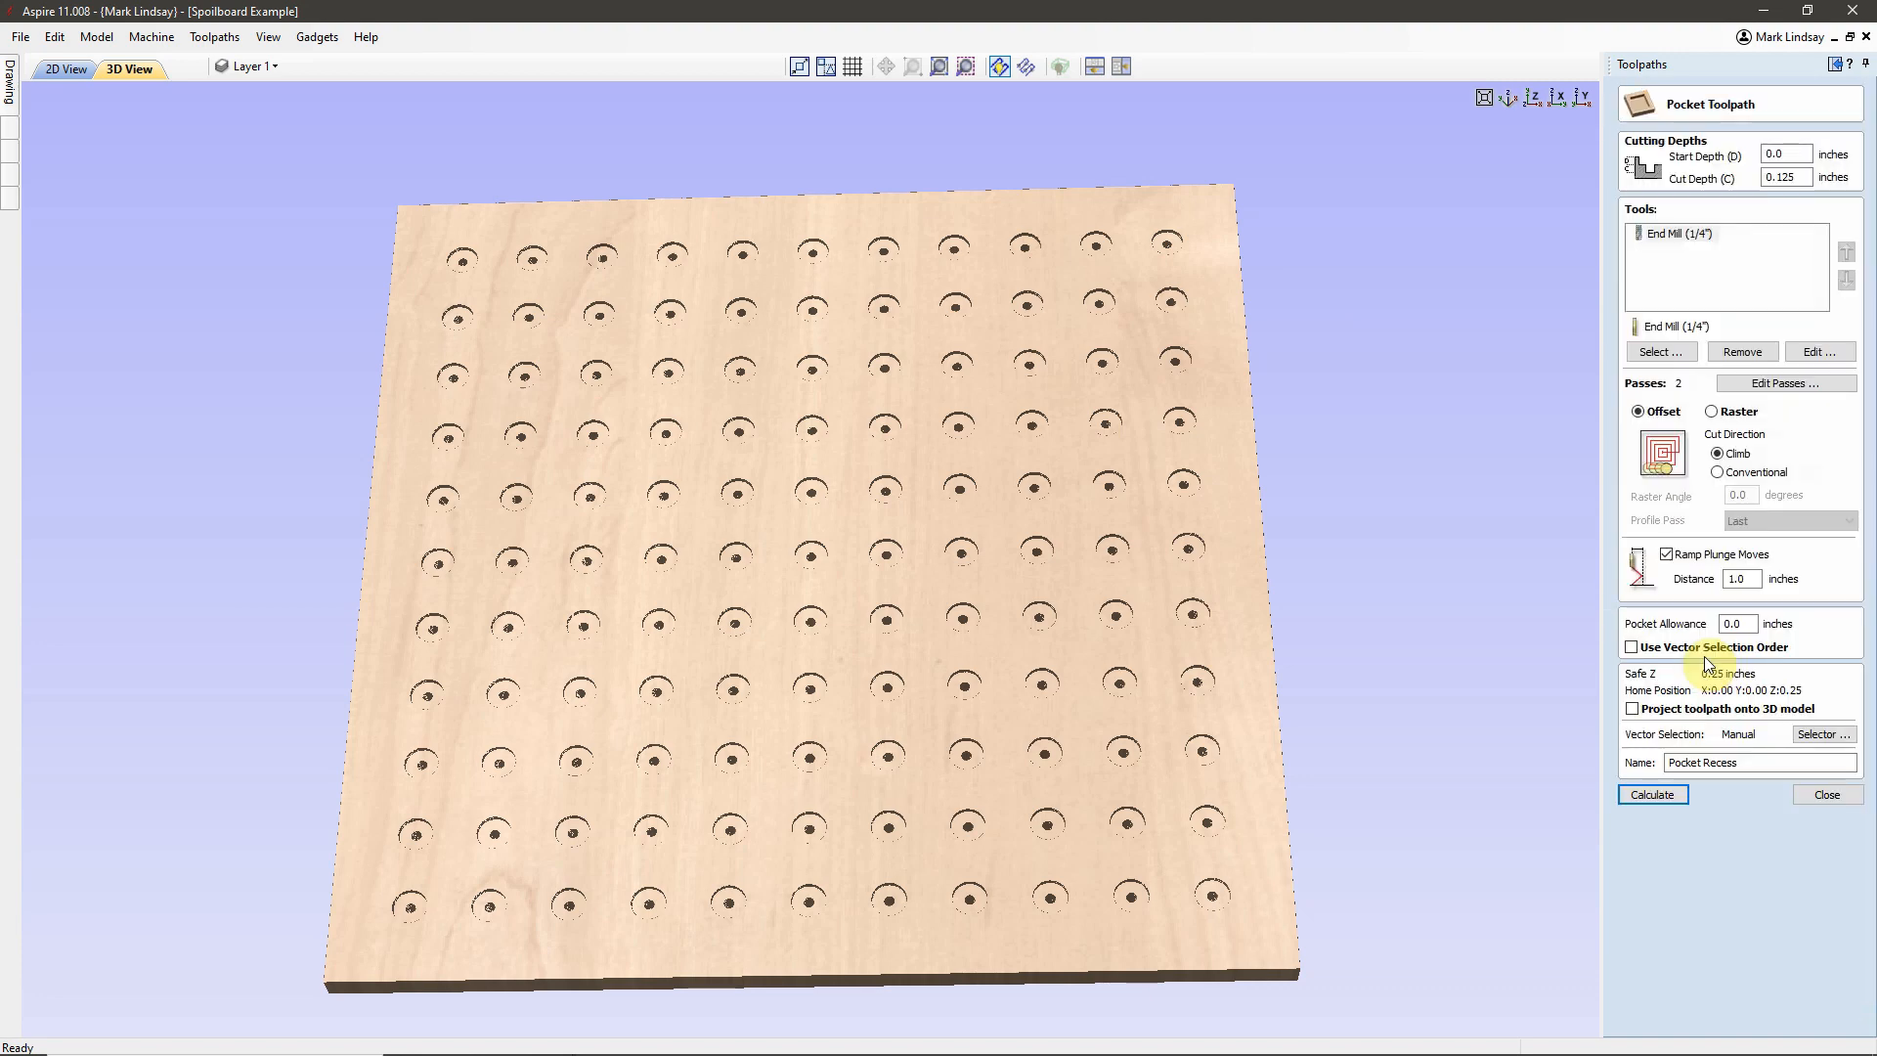
drag(1789, 180, 1786, 176)
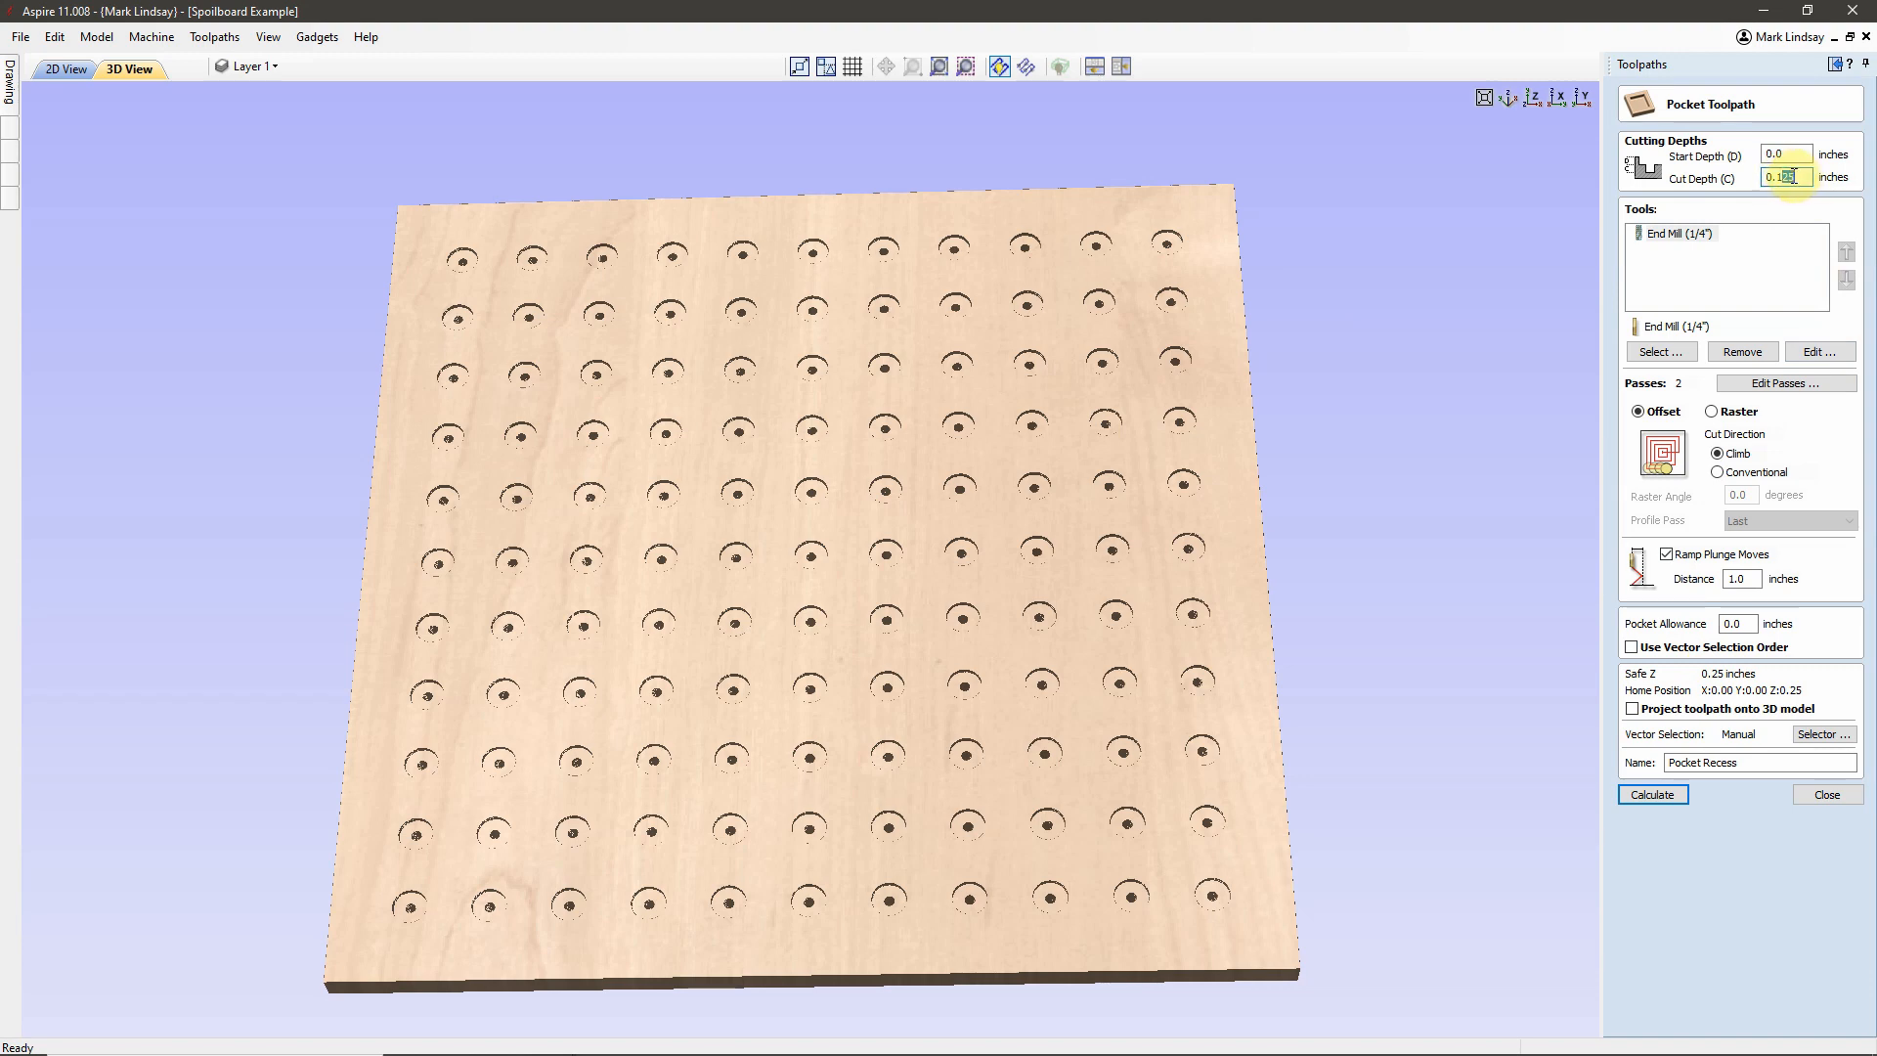
text(4)
click(1667, 795)
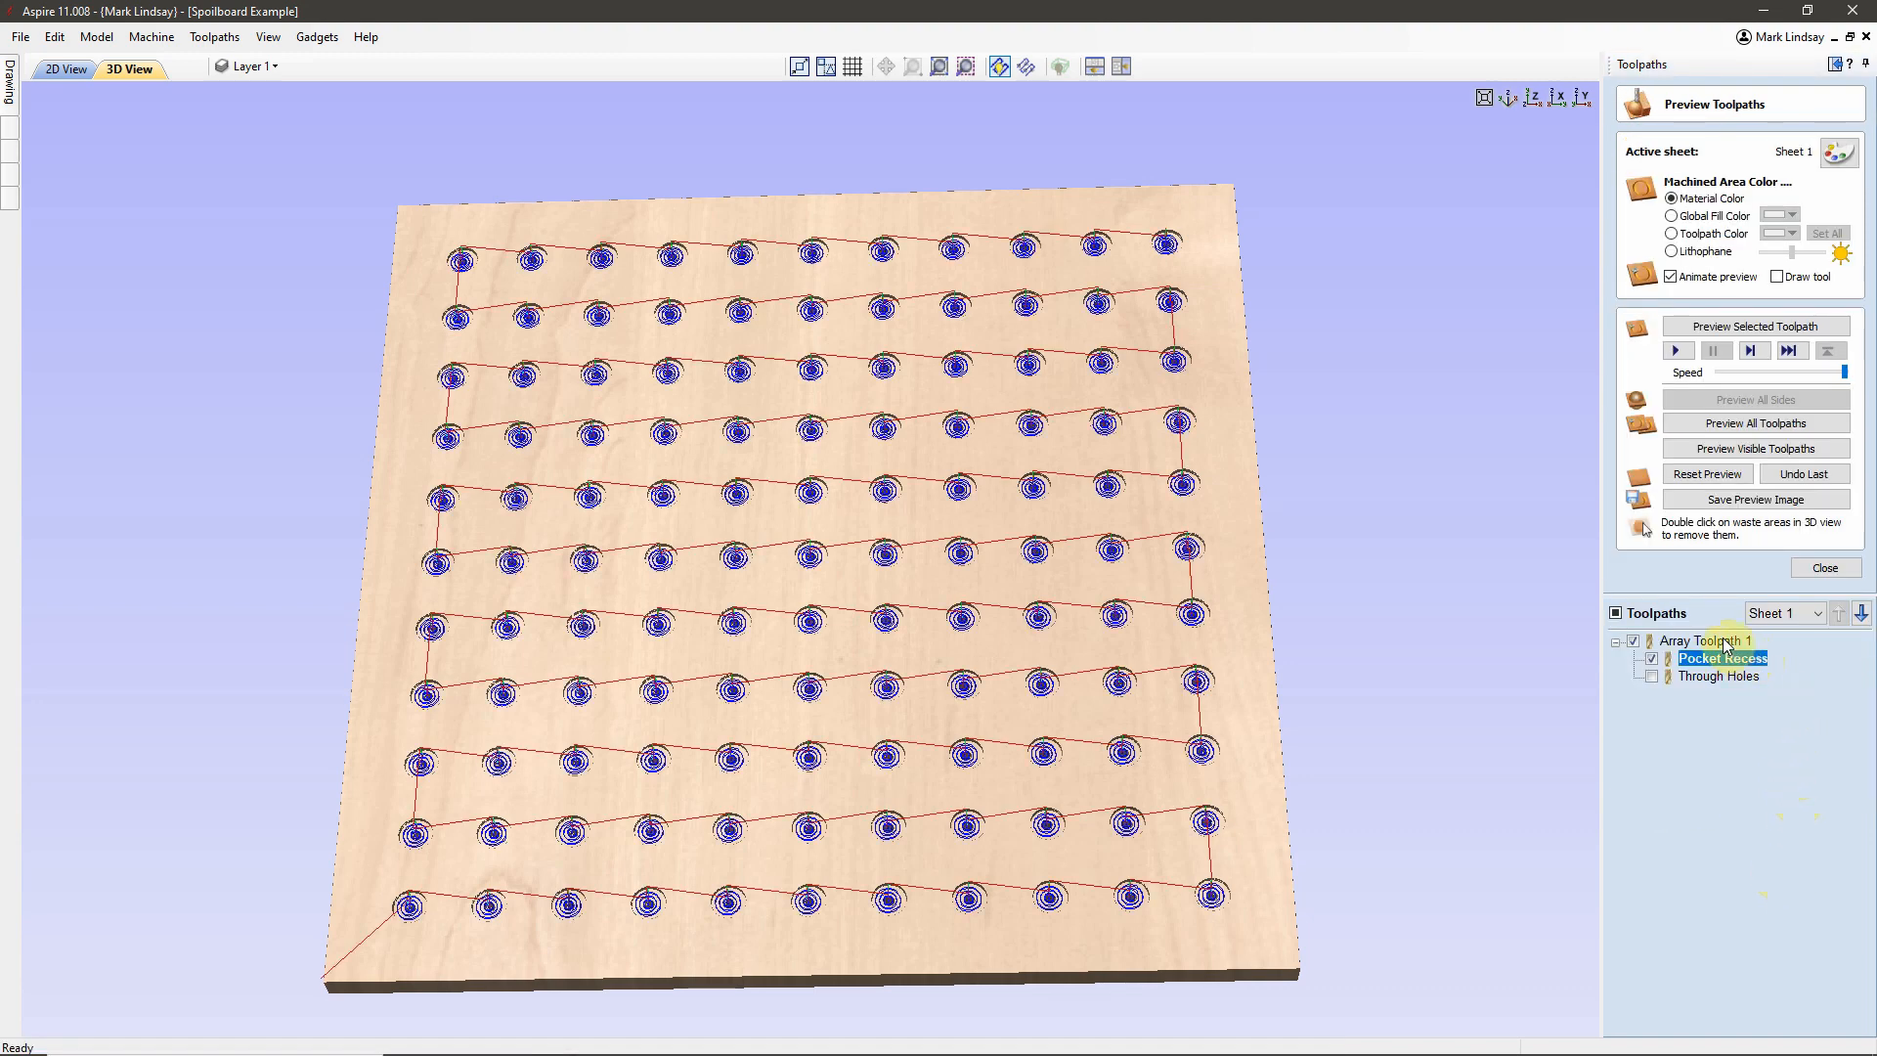
- Reset the material preview and simulate Pocket Recess alone, followed by the complete Array Toolpath 1
mouse_move(1725, 644)
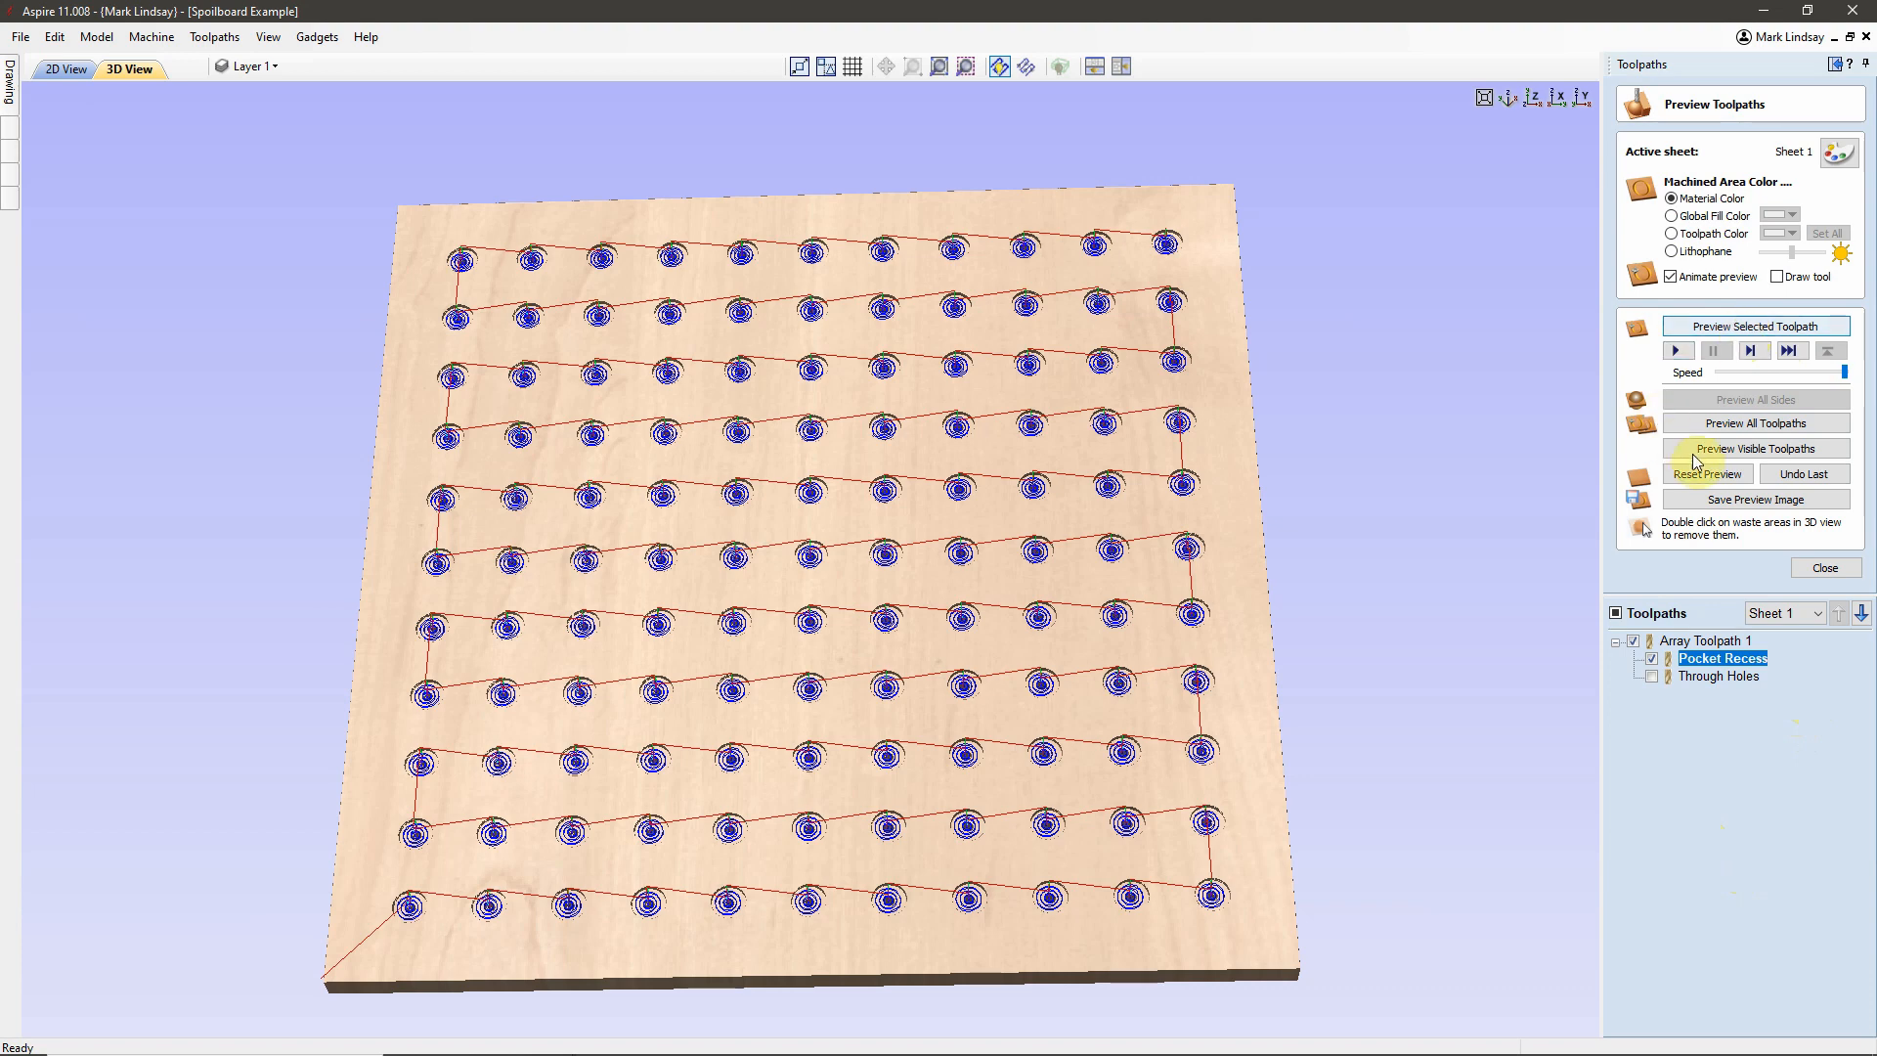
click(1725, 478)
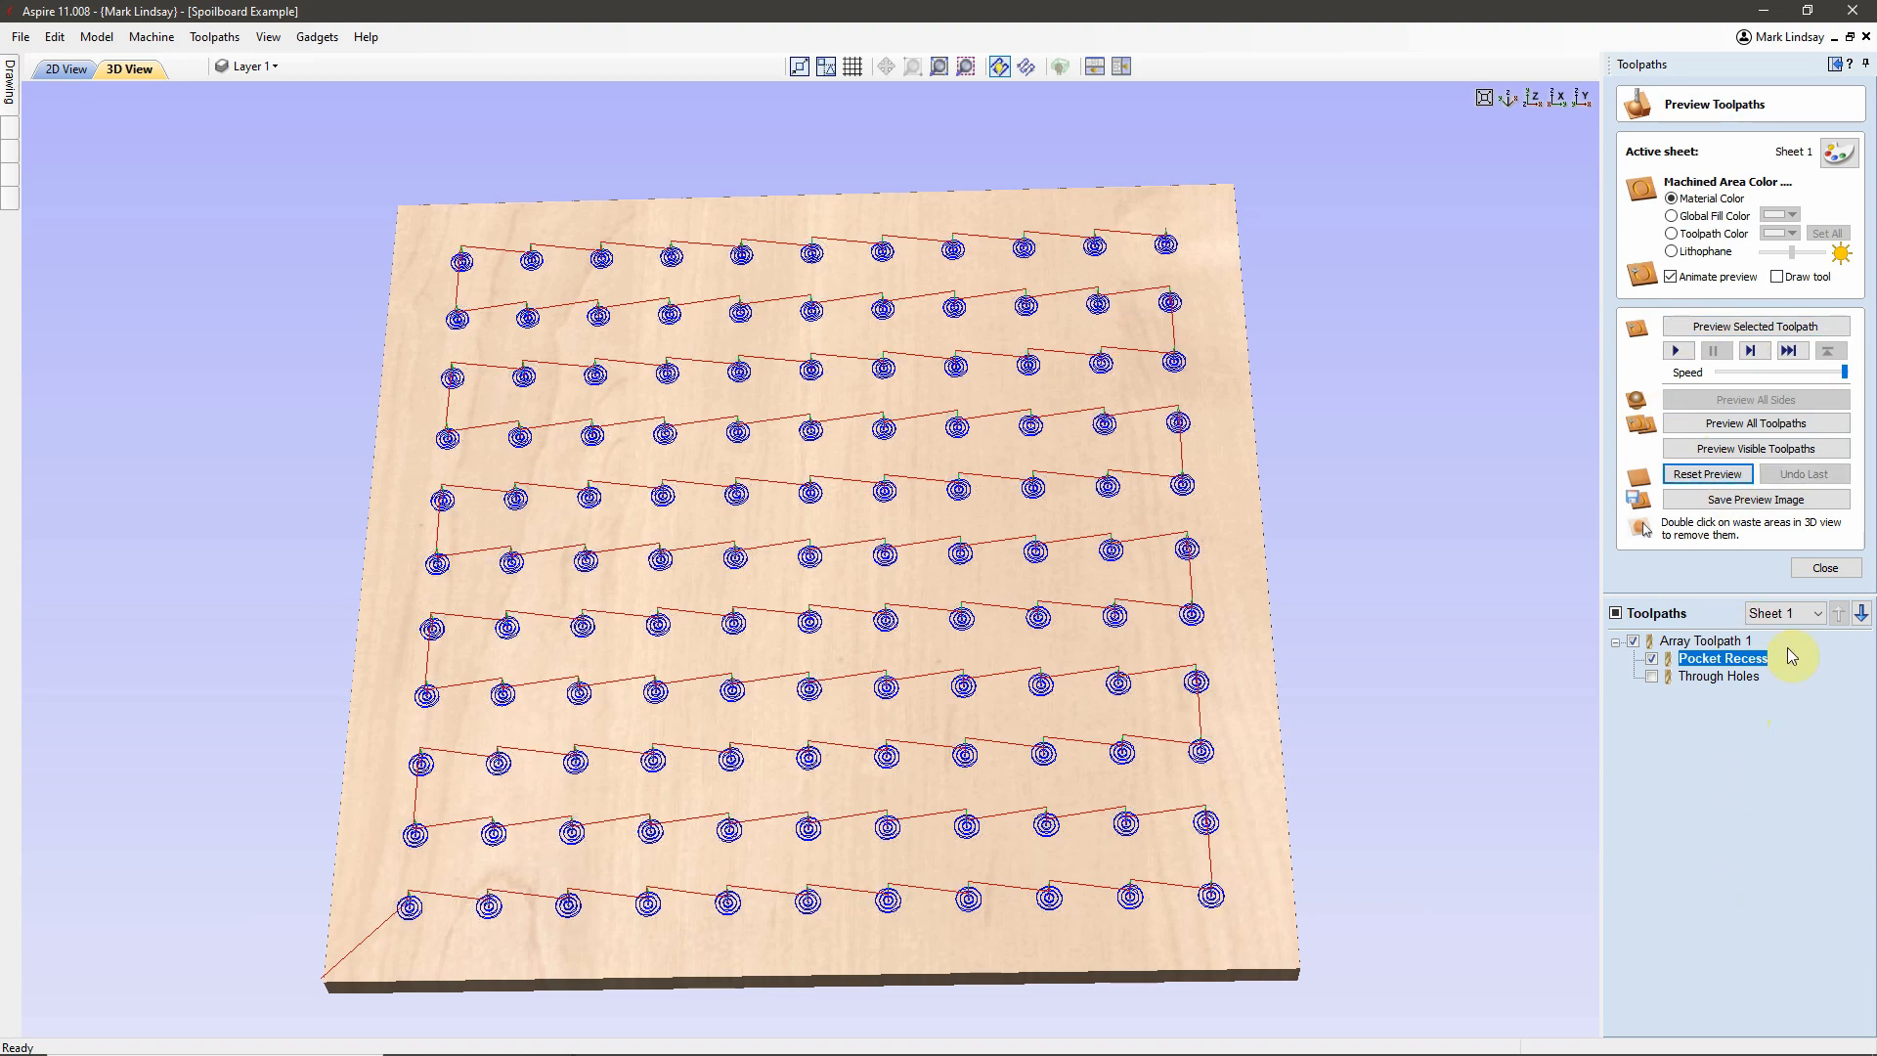
click(1754, 327)
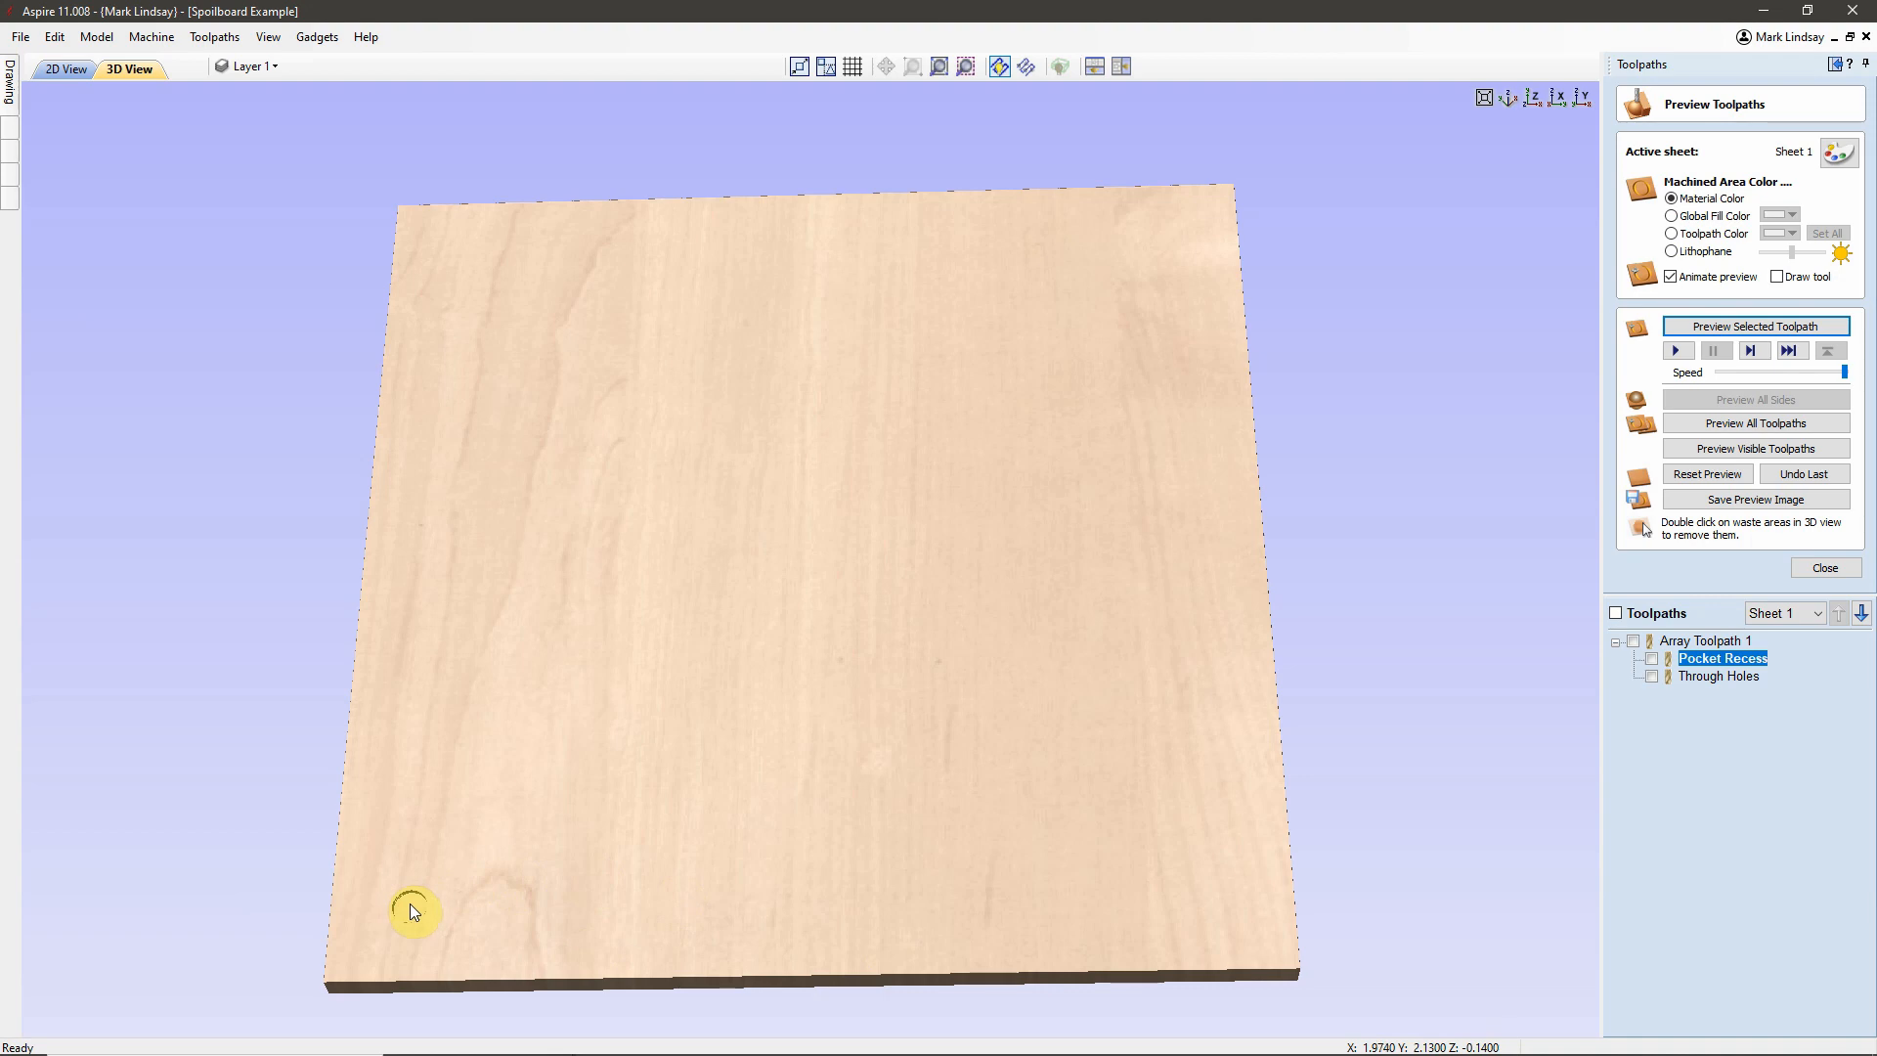
click(1691, 644)
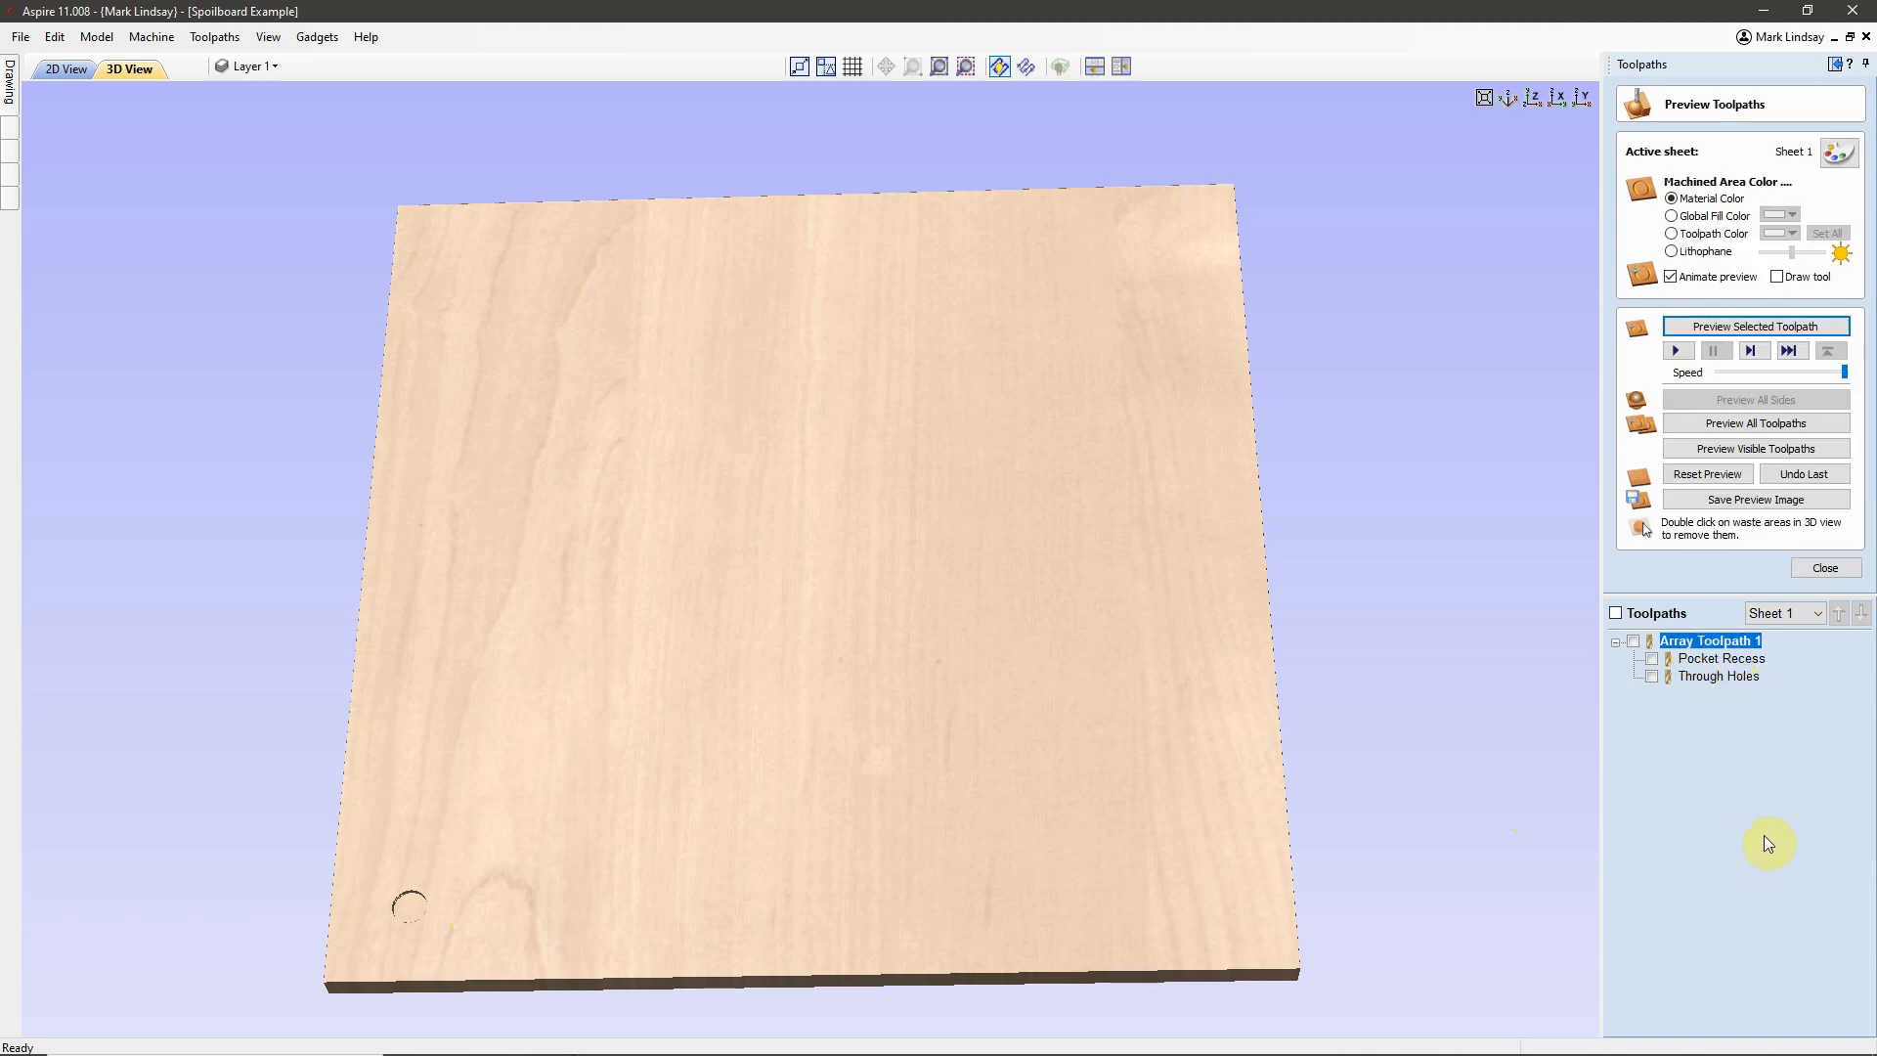
click(1739, 324)
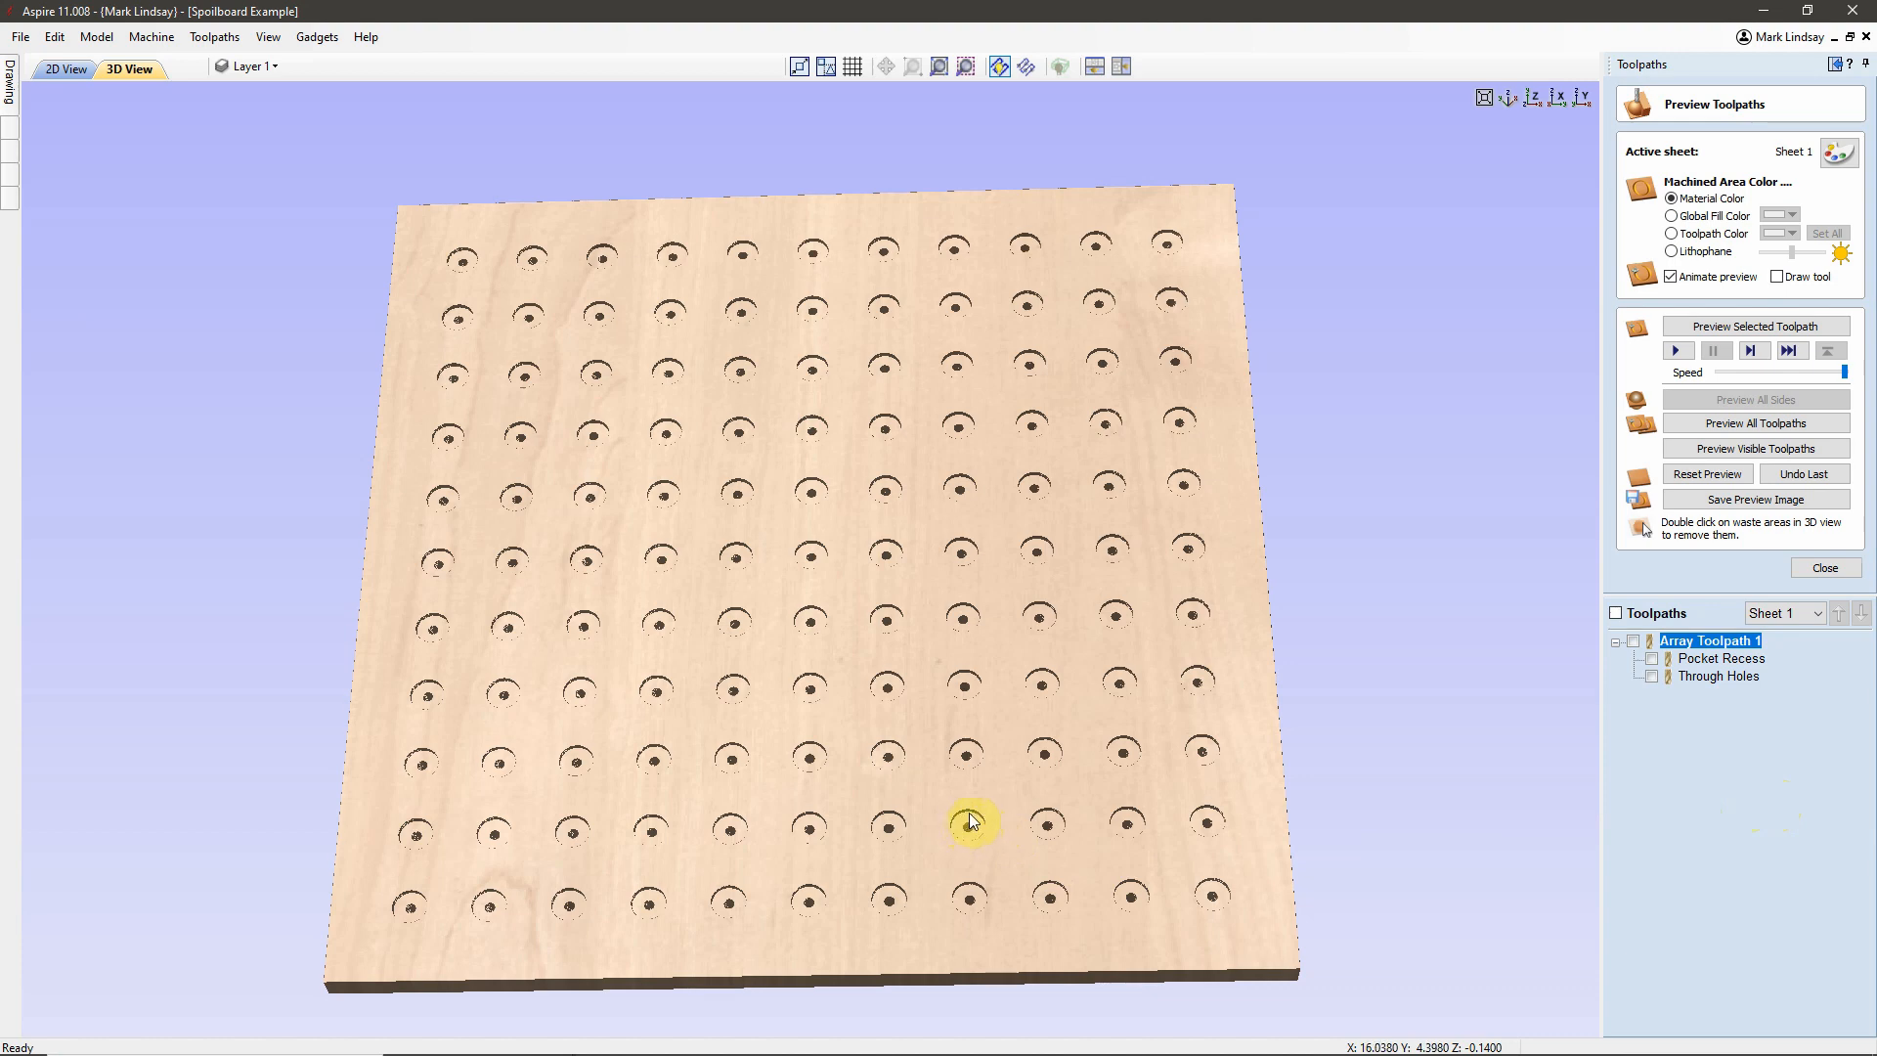
mouse_move(1719, 685)
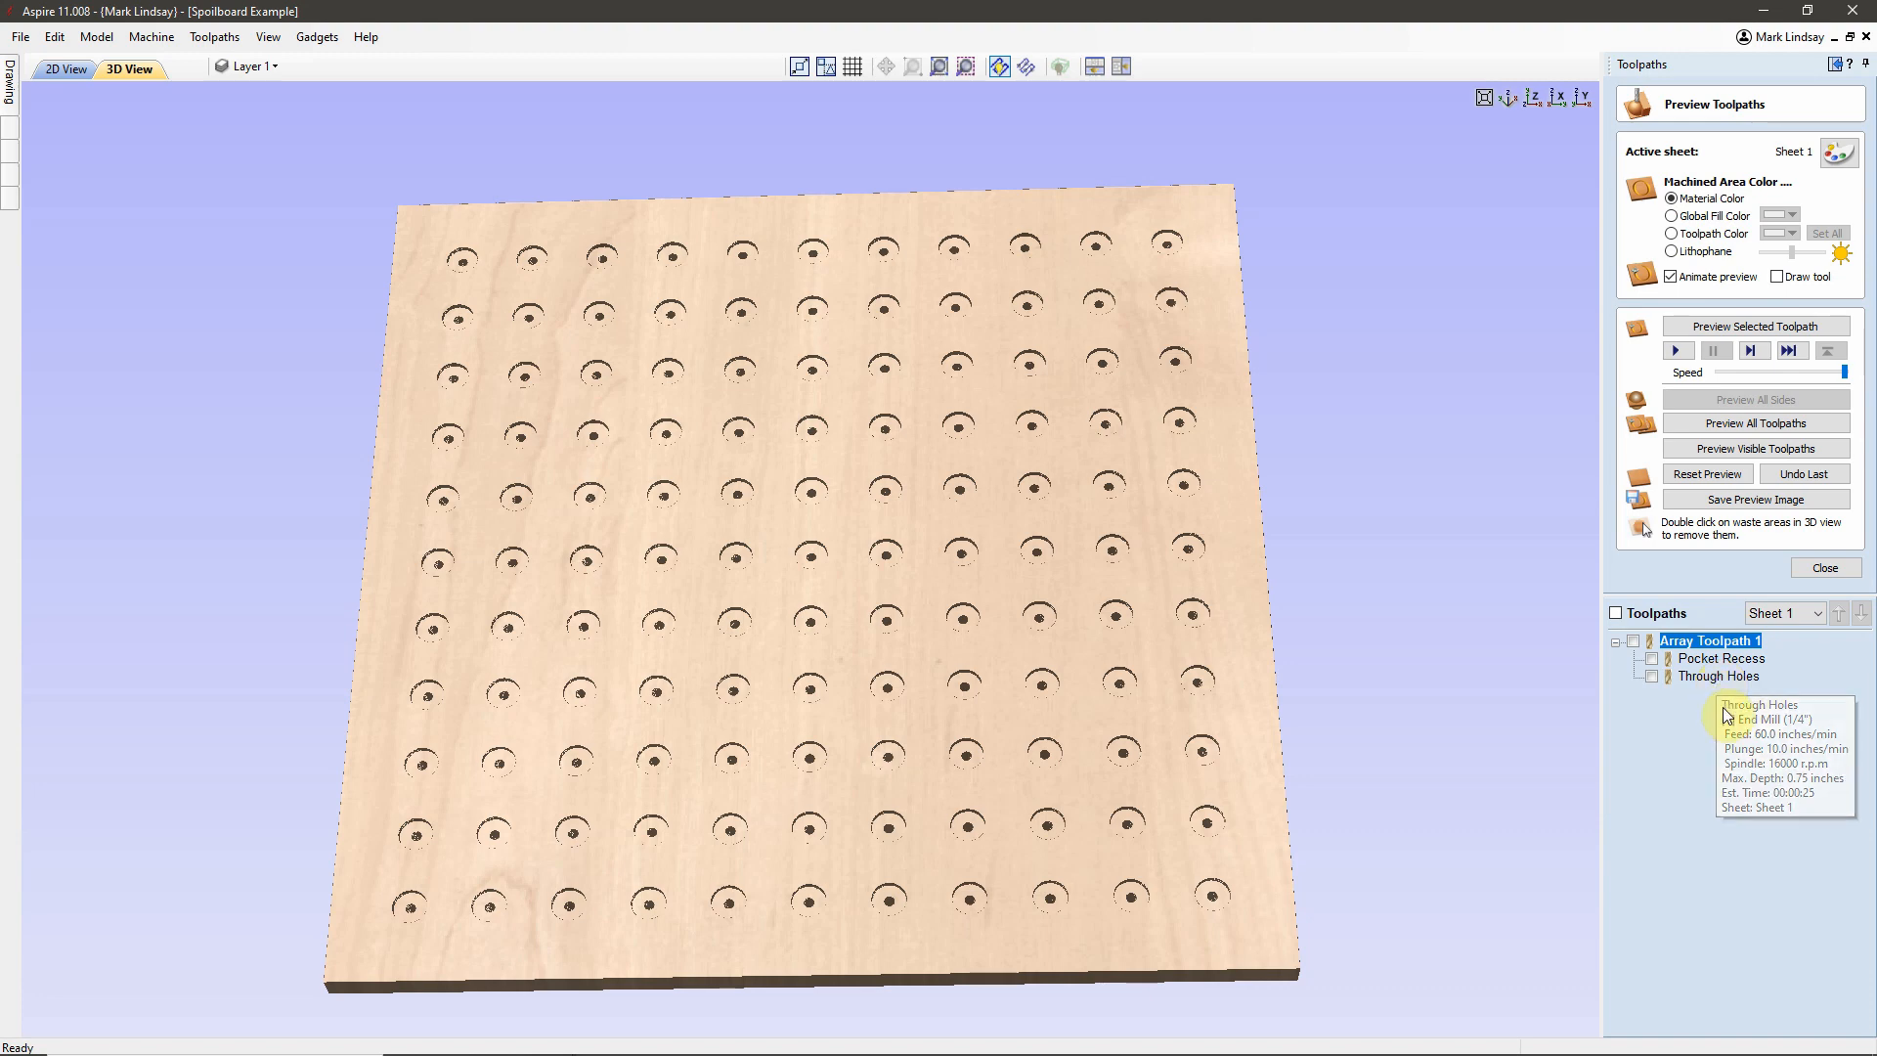
- Return to the 2D drawing and deselect the two concentric circles
click(66, 74)
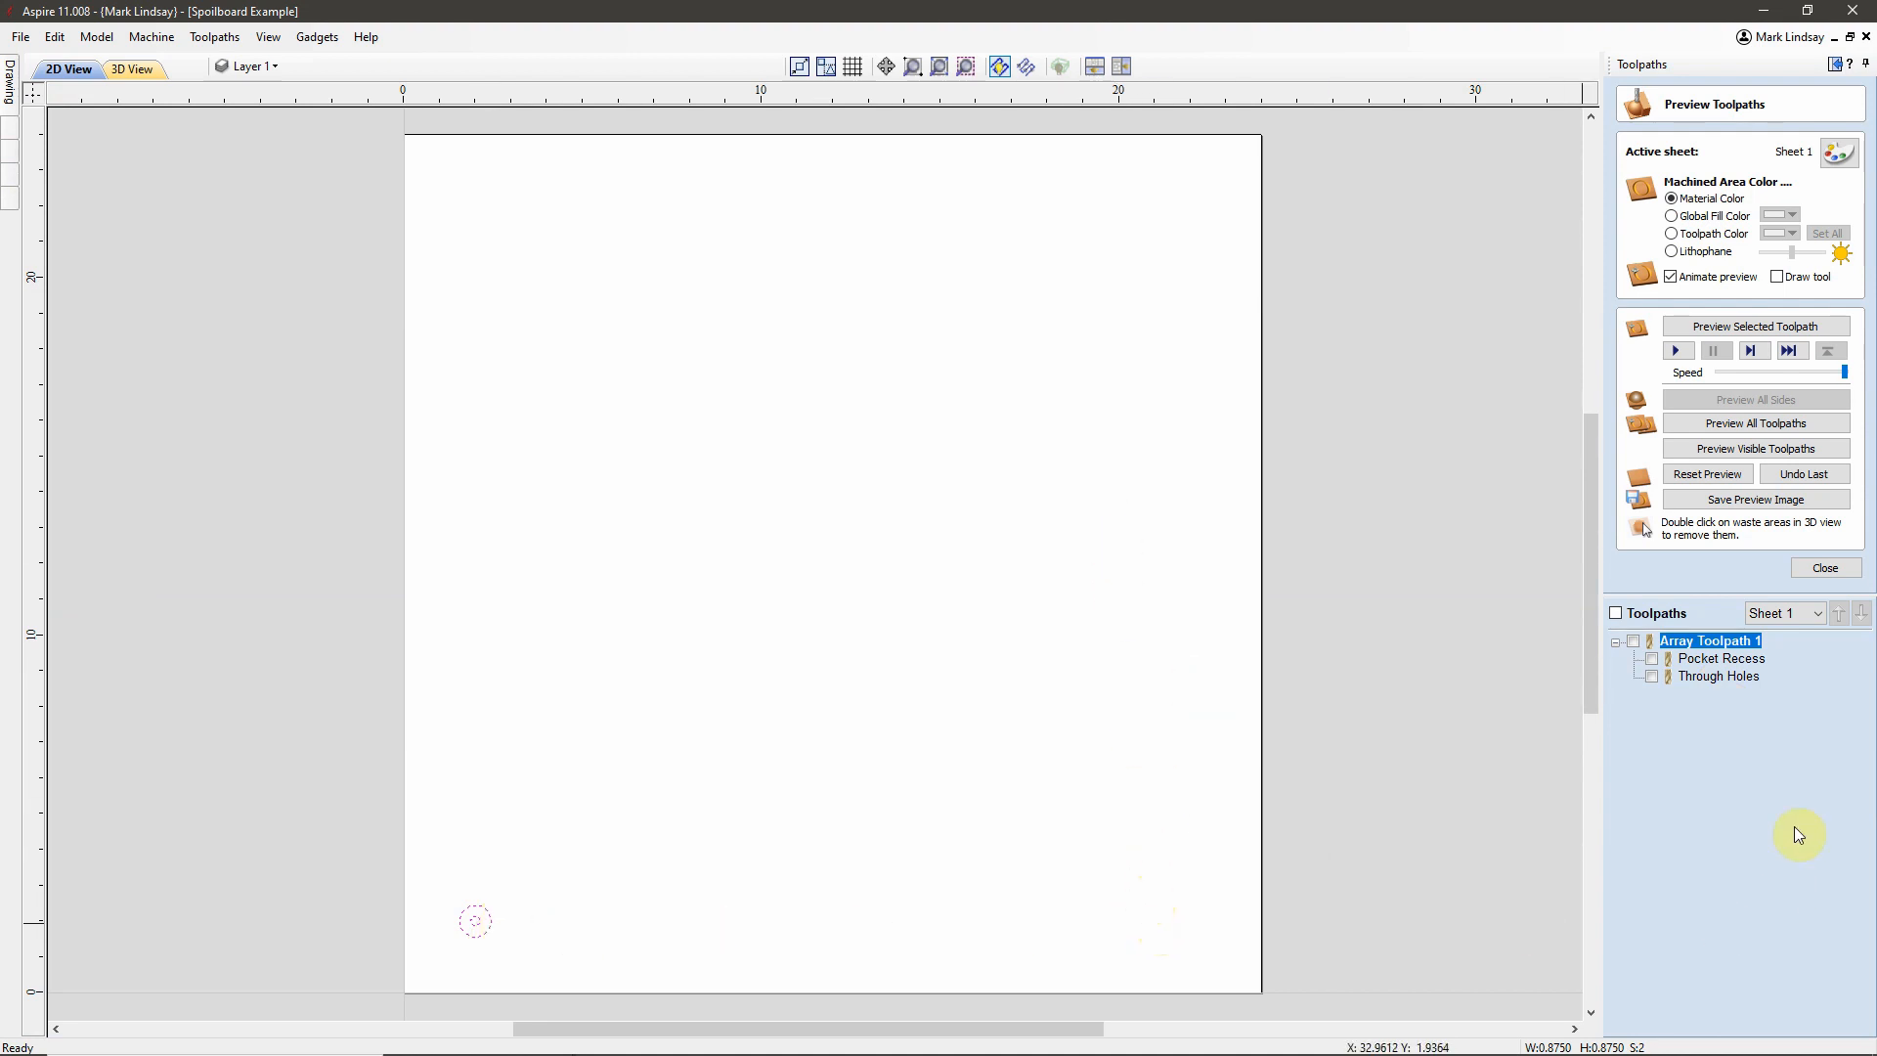
mouse_move(1729, 647)
click(869, 829)
- Switch to the Star Example job in the other Aspire window and set its modeling resolution to Very High (7 x Slower)
mouse_move(552, 1036)
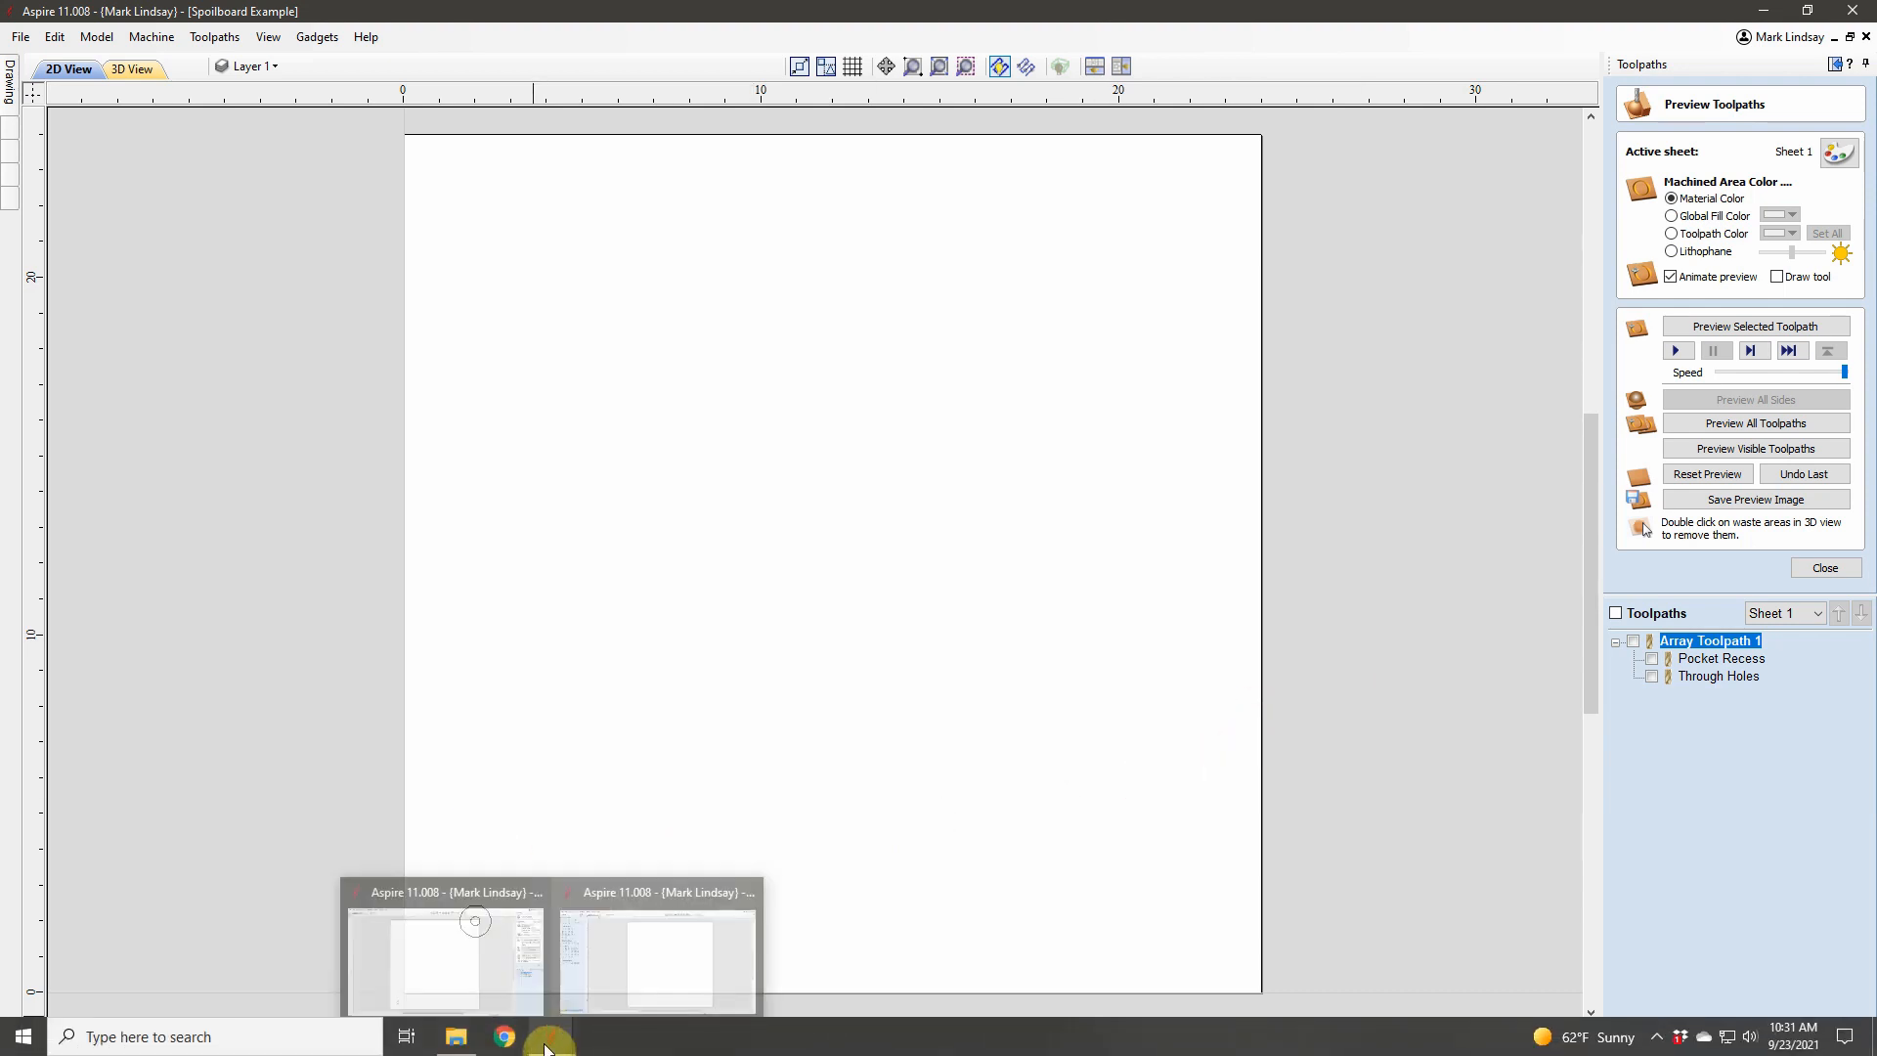
click(654, 888)
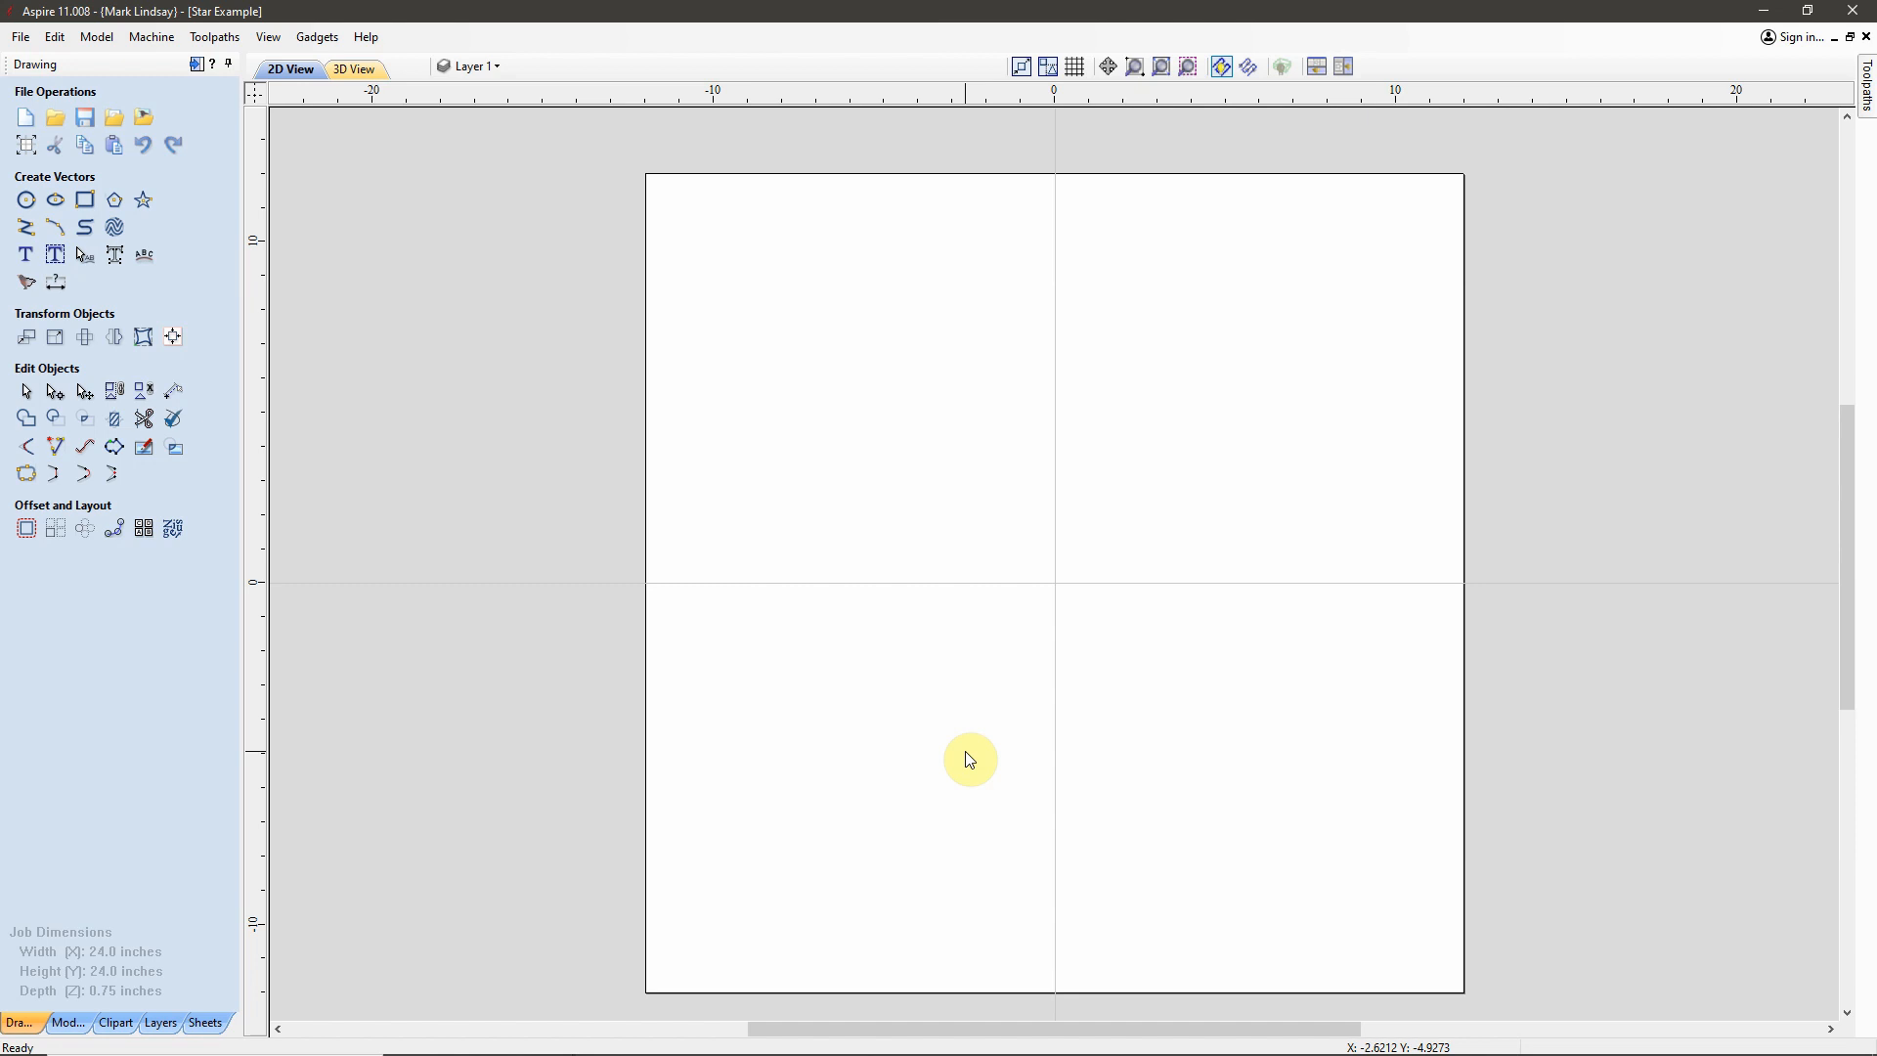
click(20, 126)
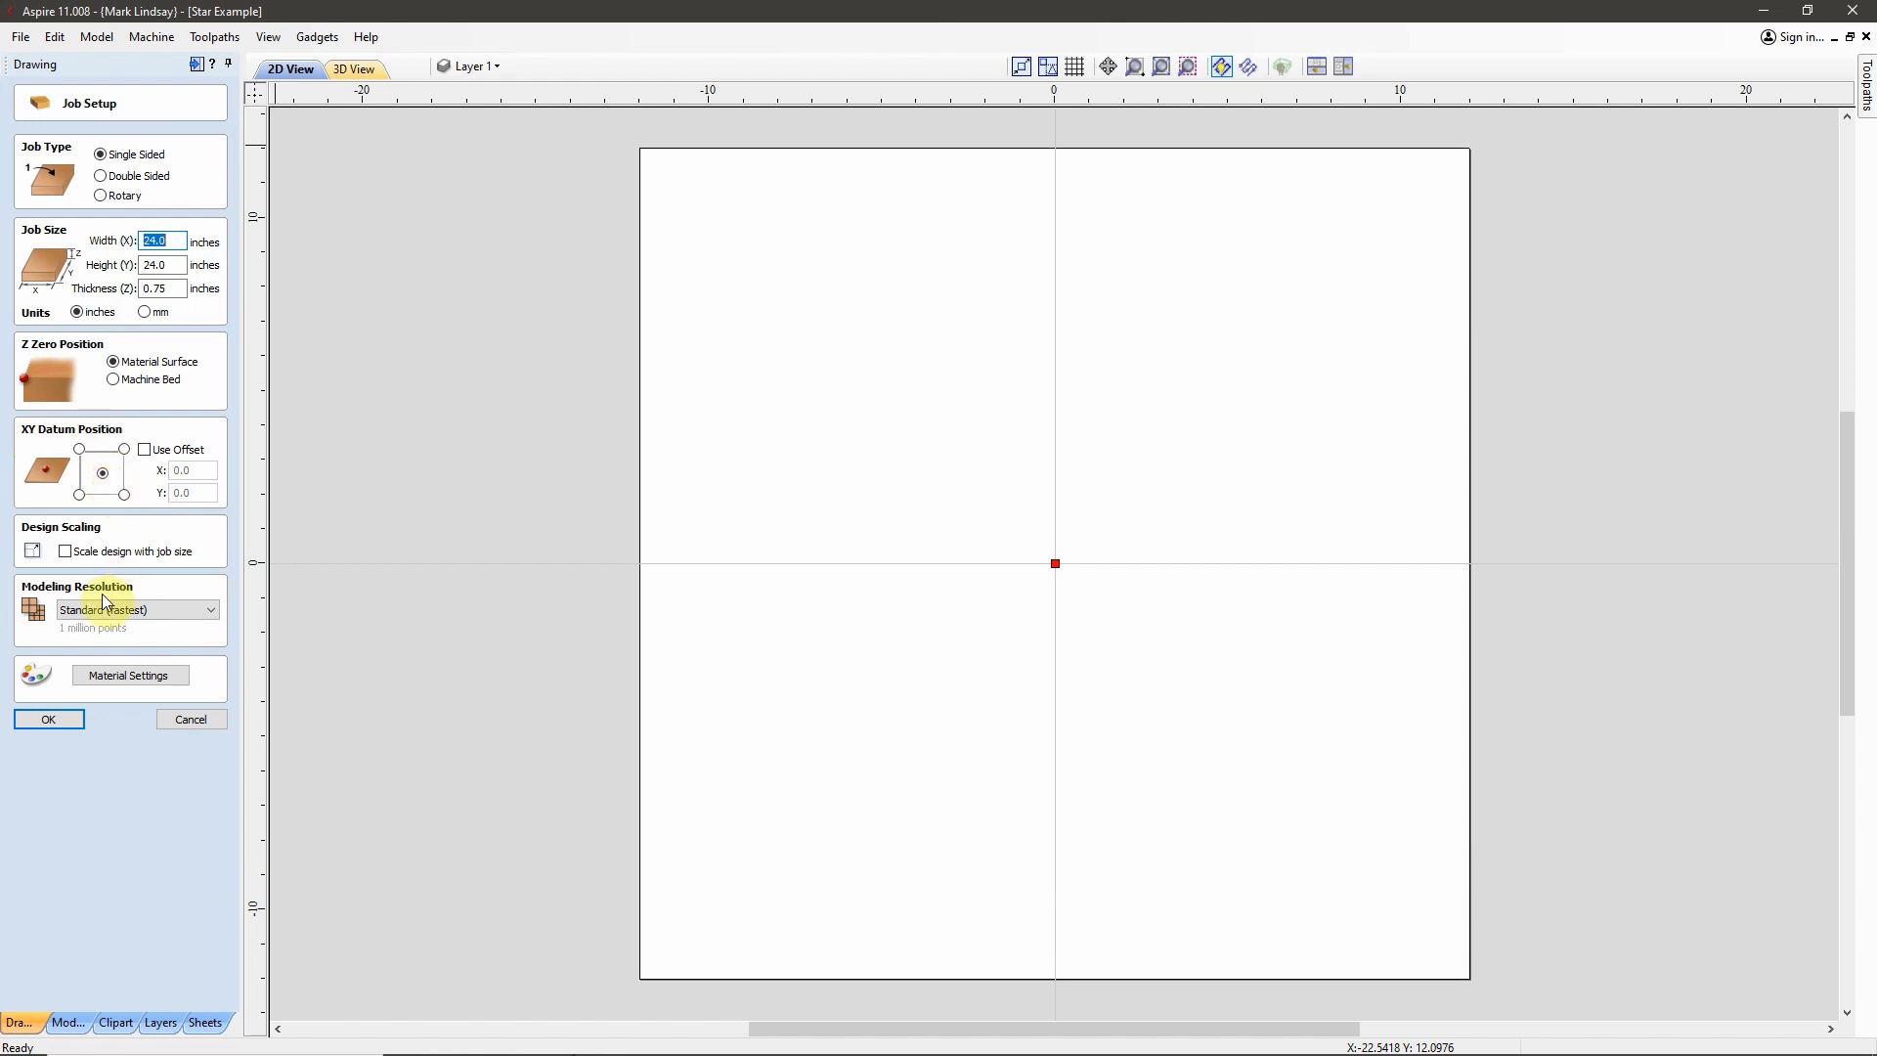
click(212, 614)
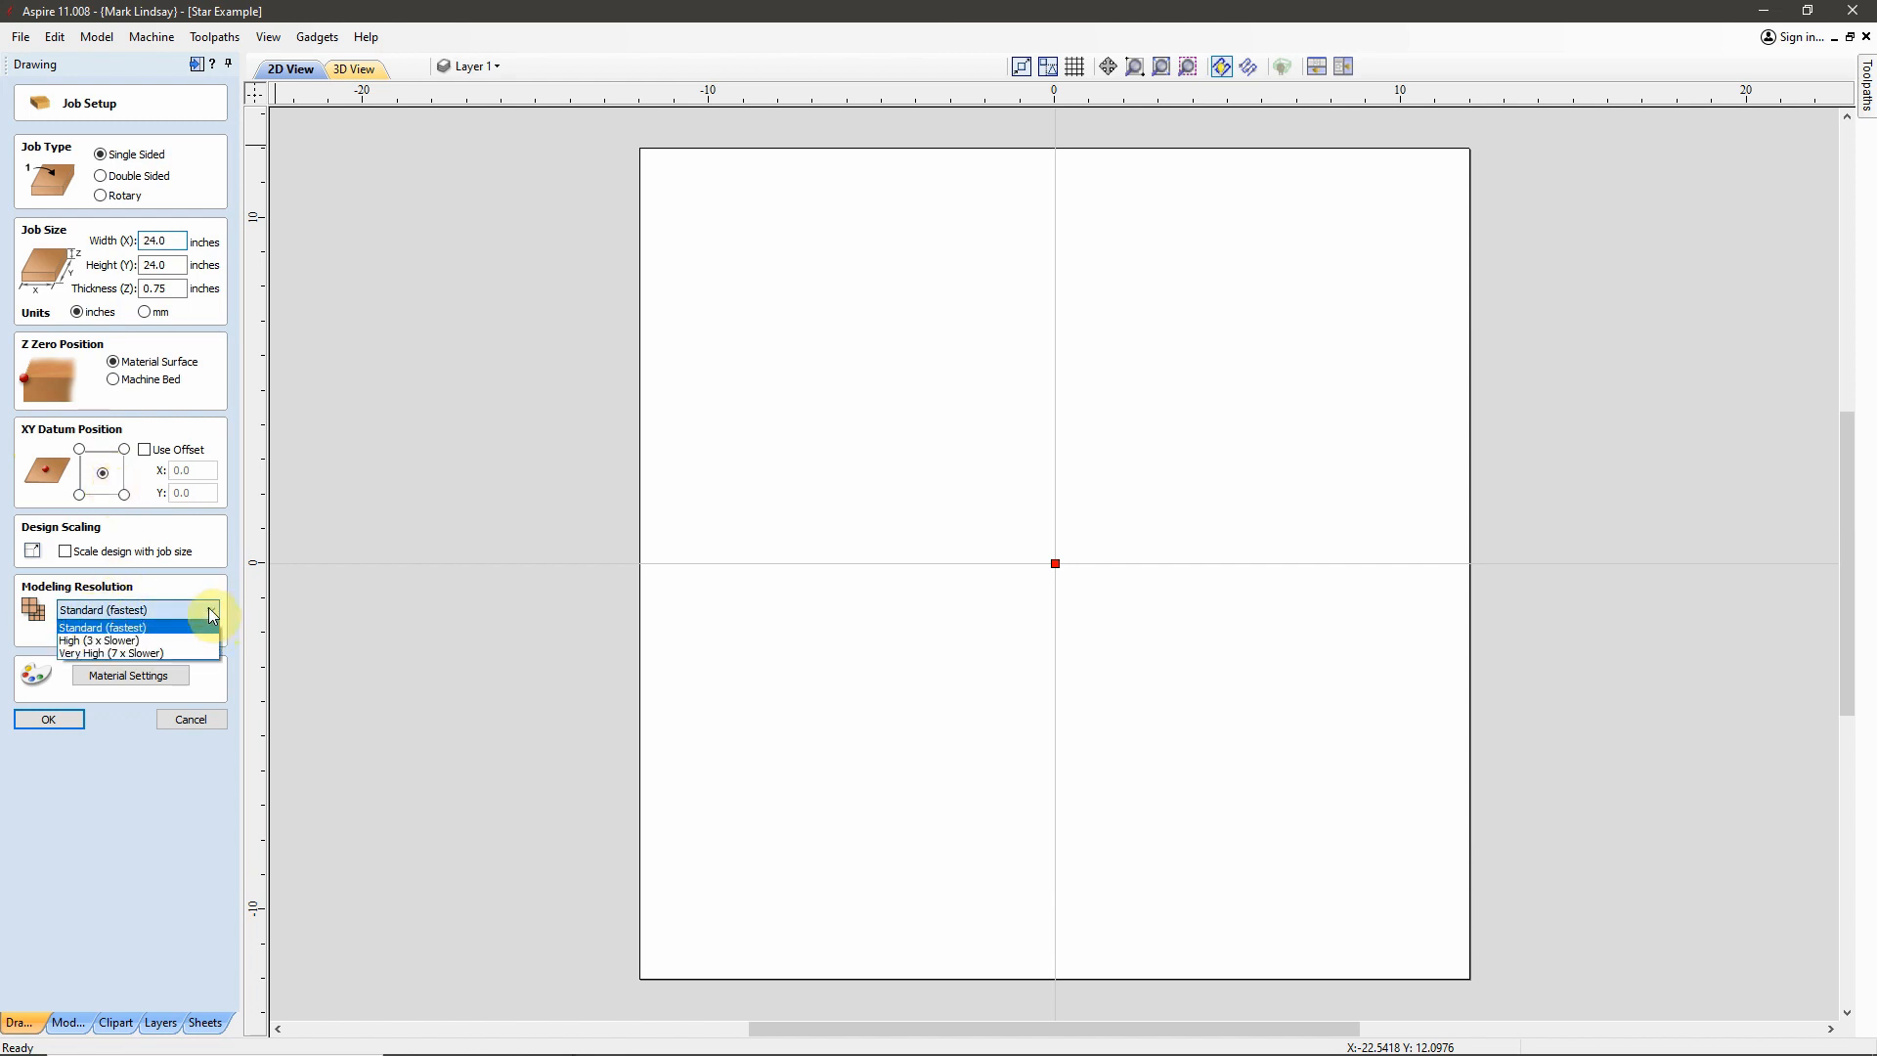
click(152, 652)
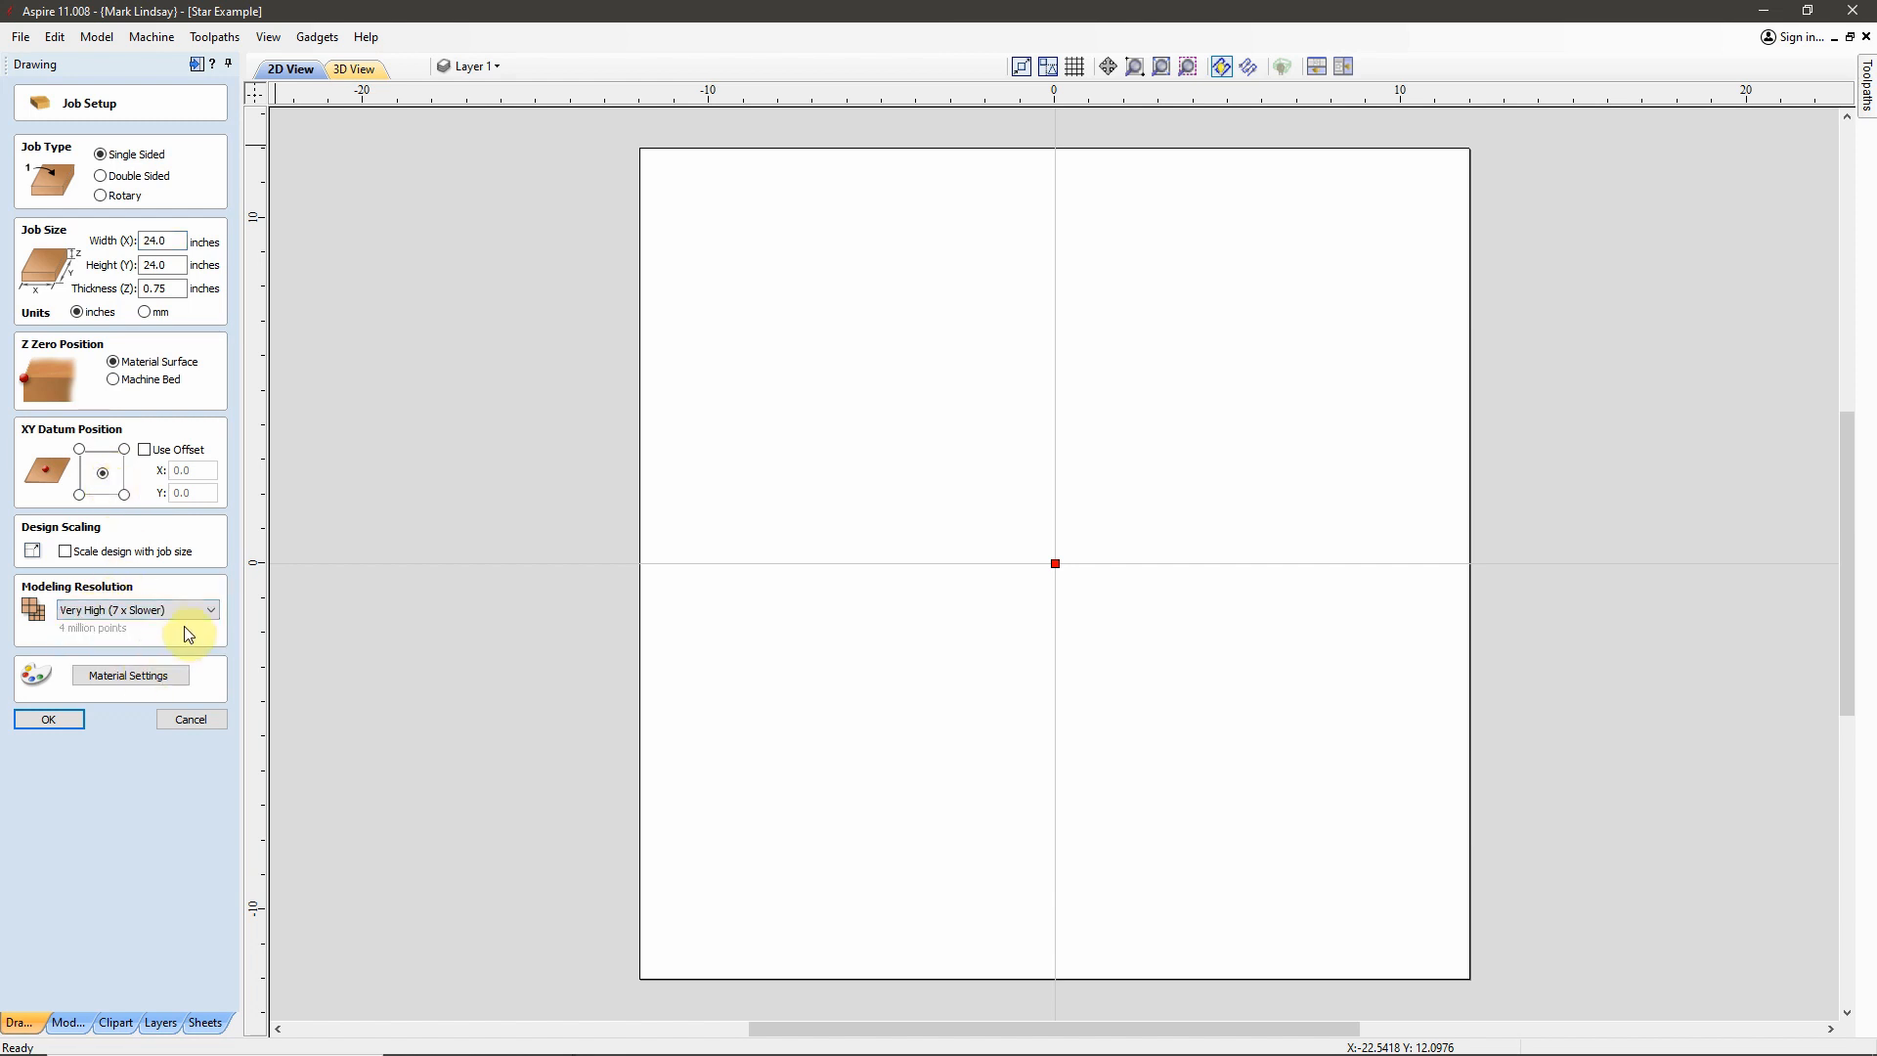
click(48, 718)
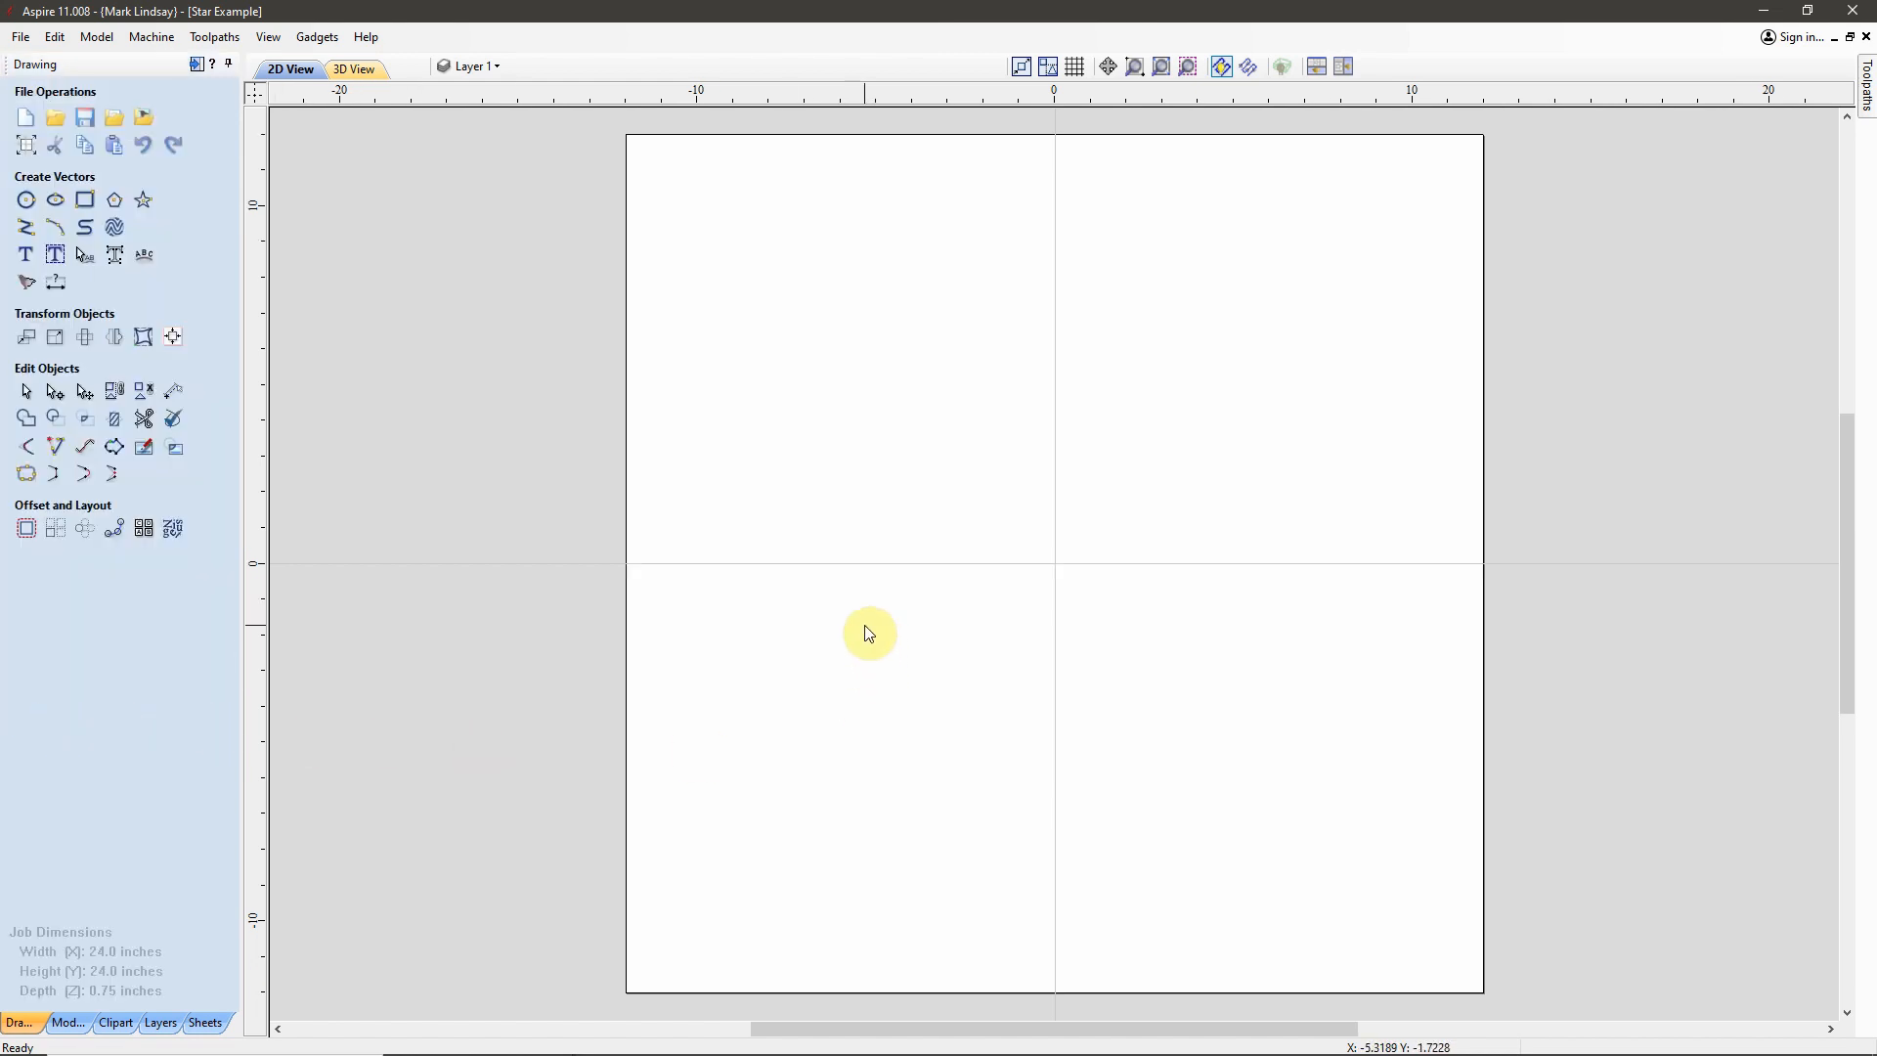
- Insert the Barn Star model from the My 3D Models clipart folder into the job
click(115, 1024)
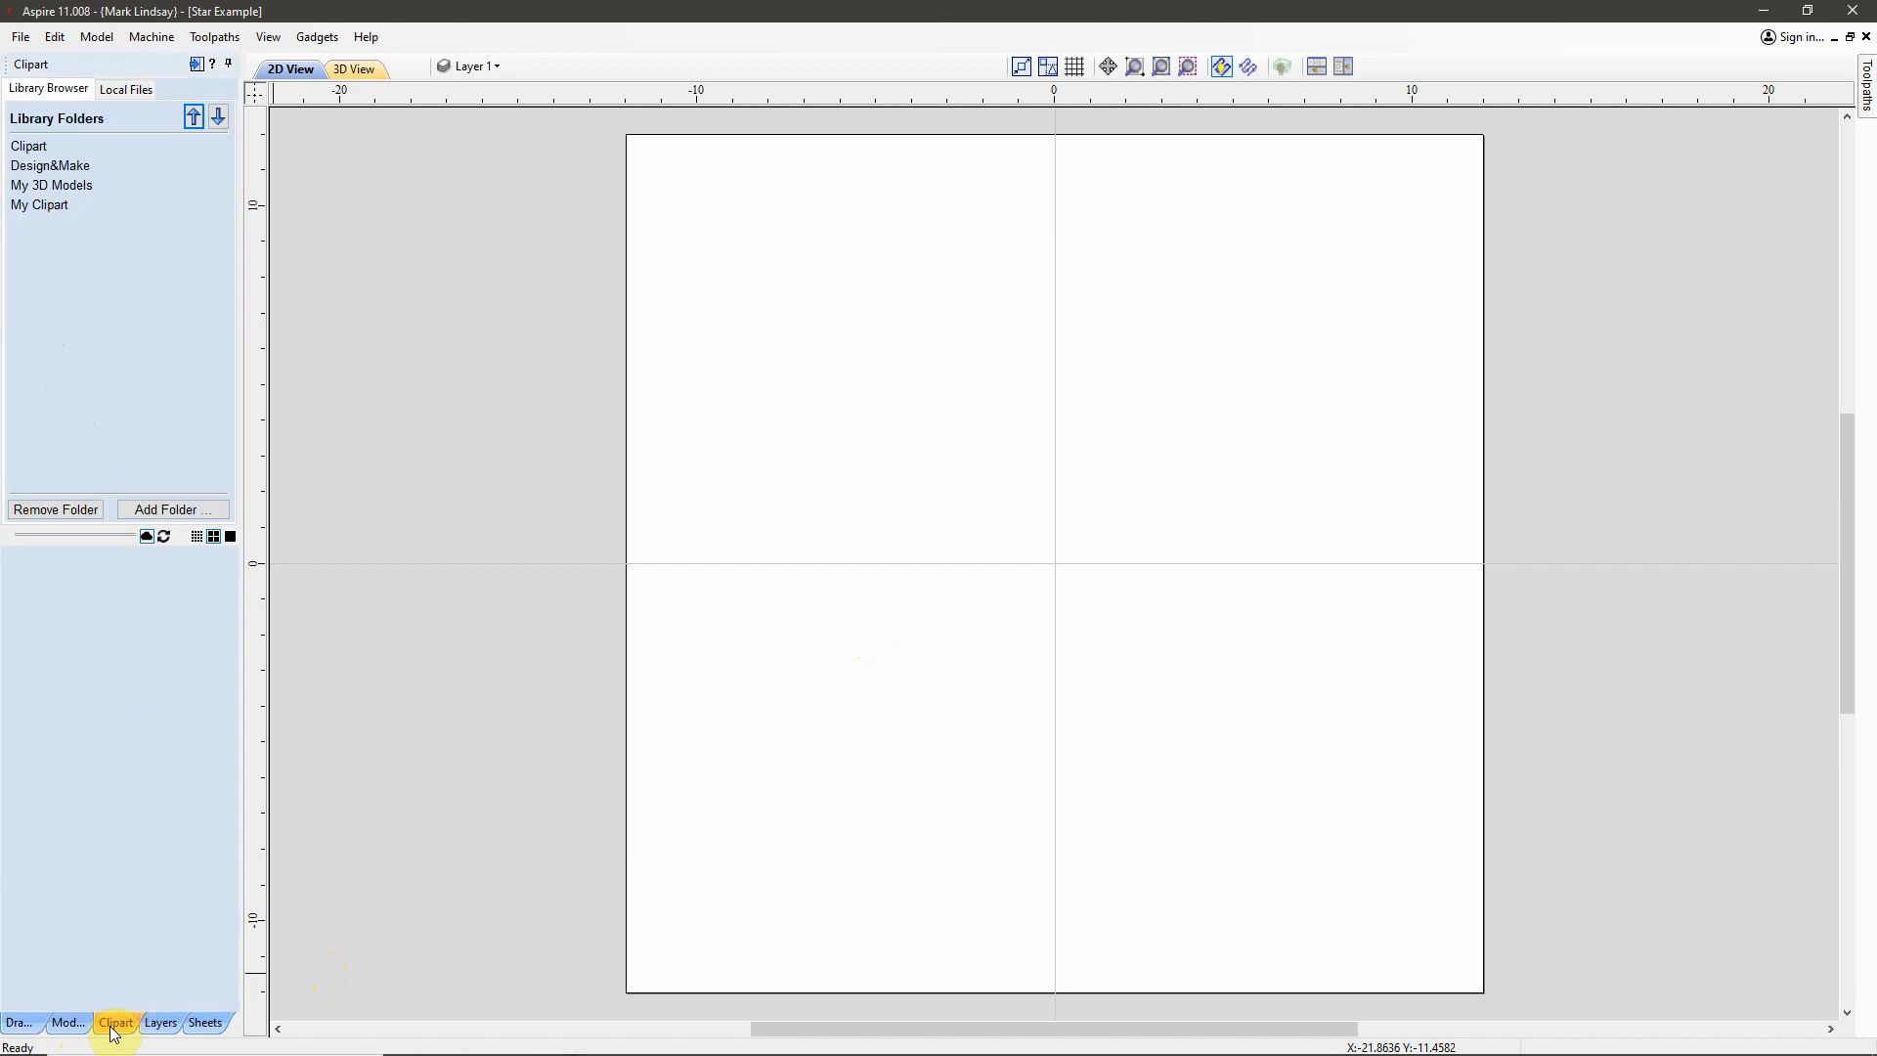
click(68, 188)
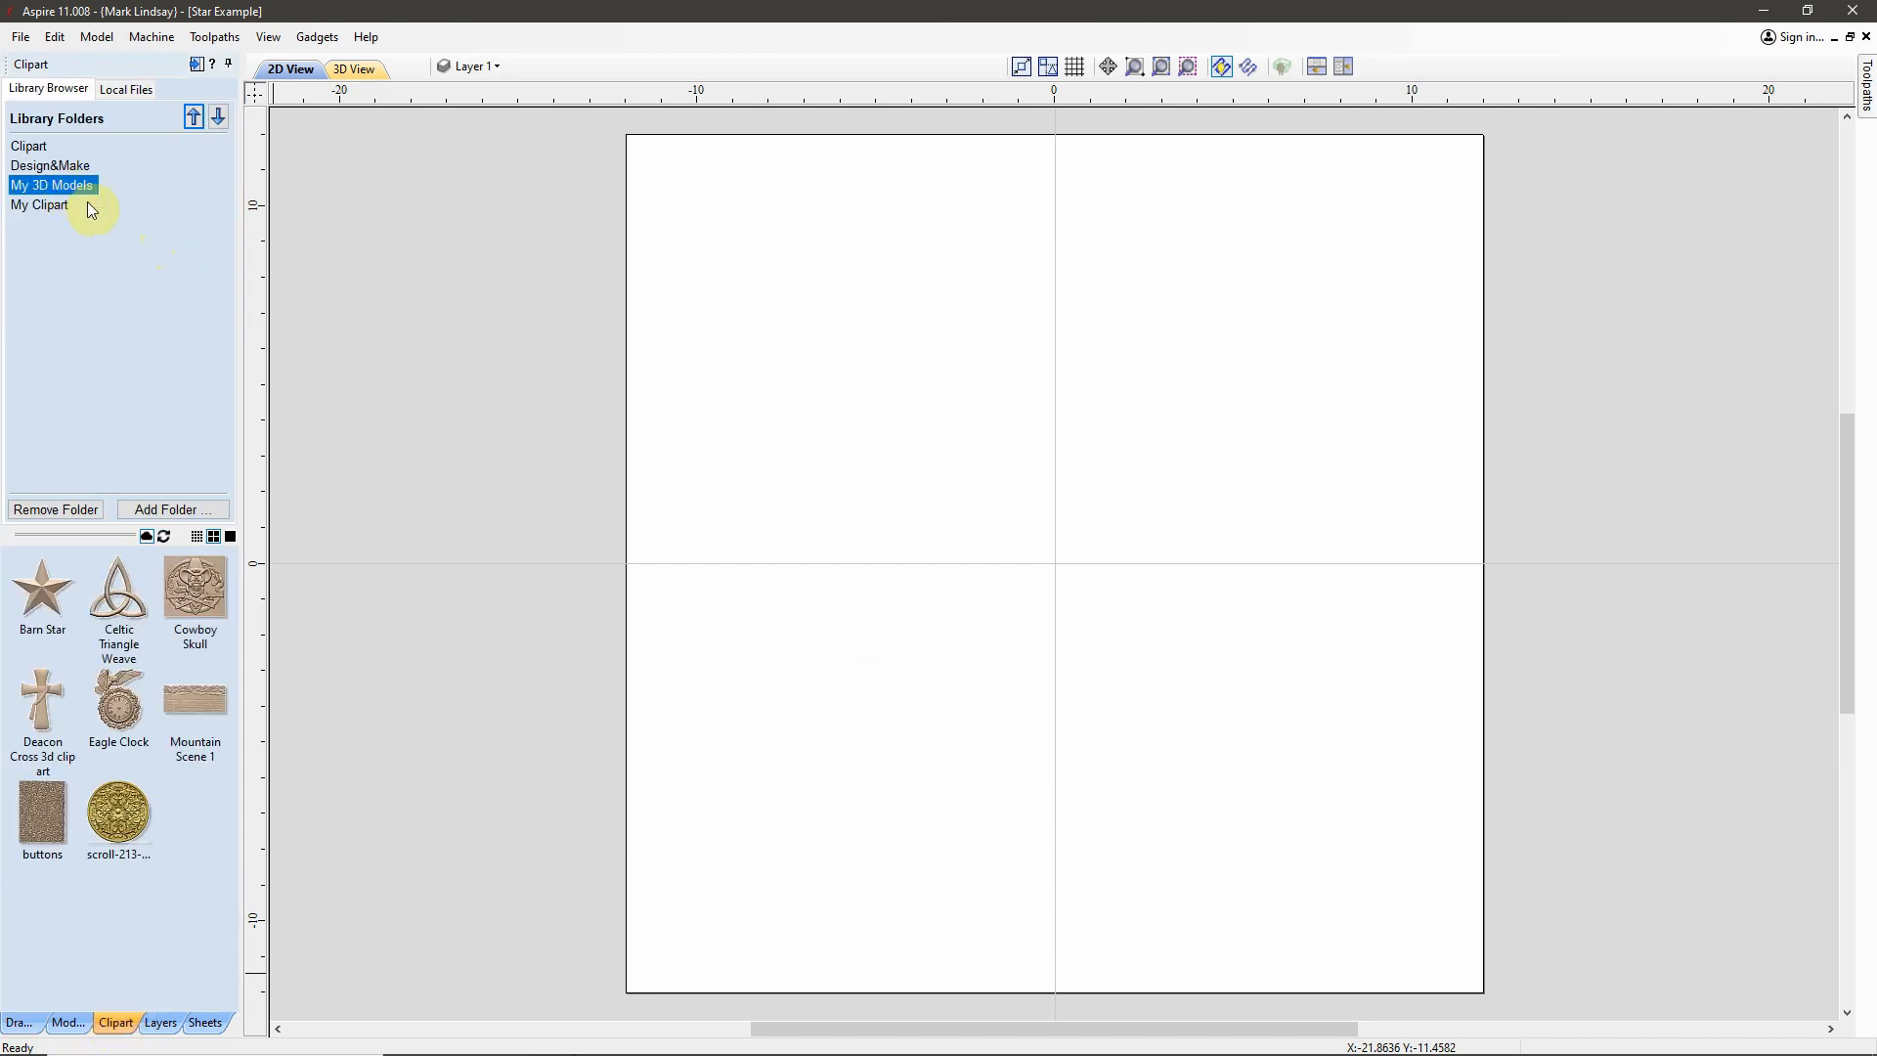
double_click(45, 603)
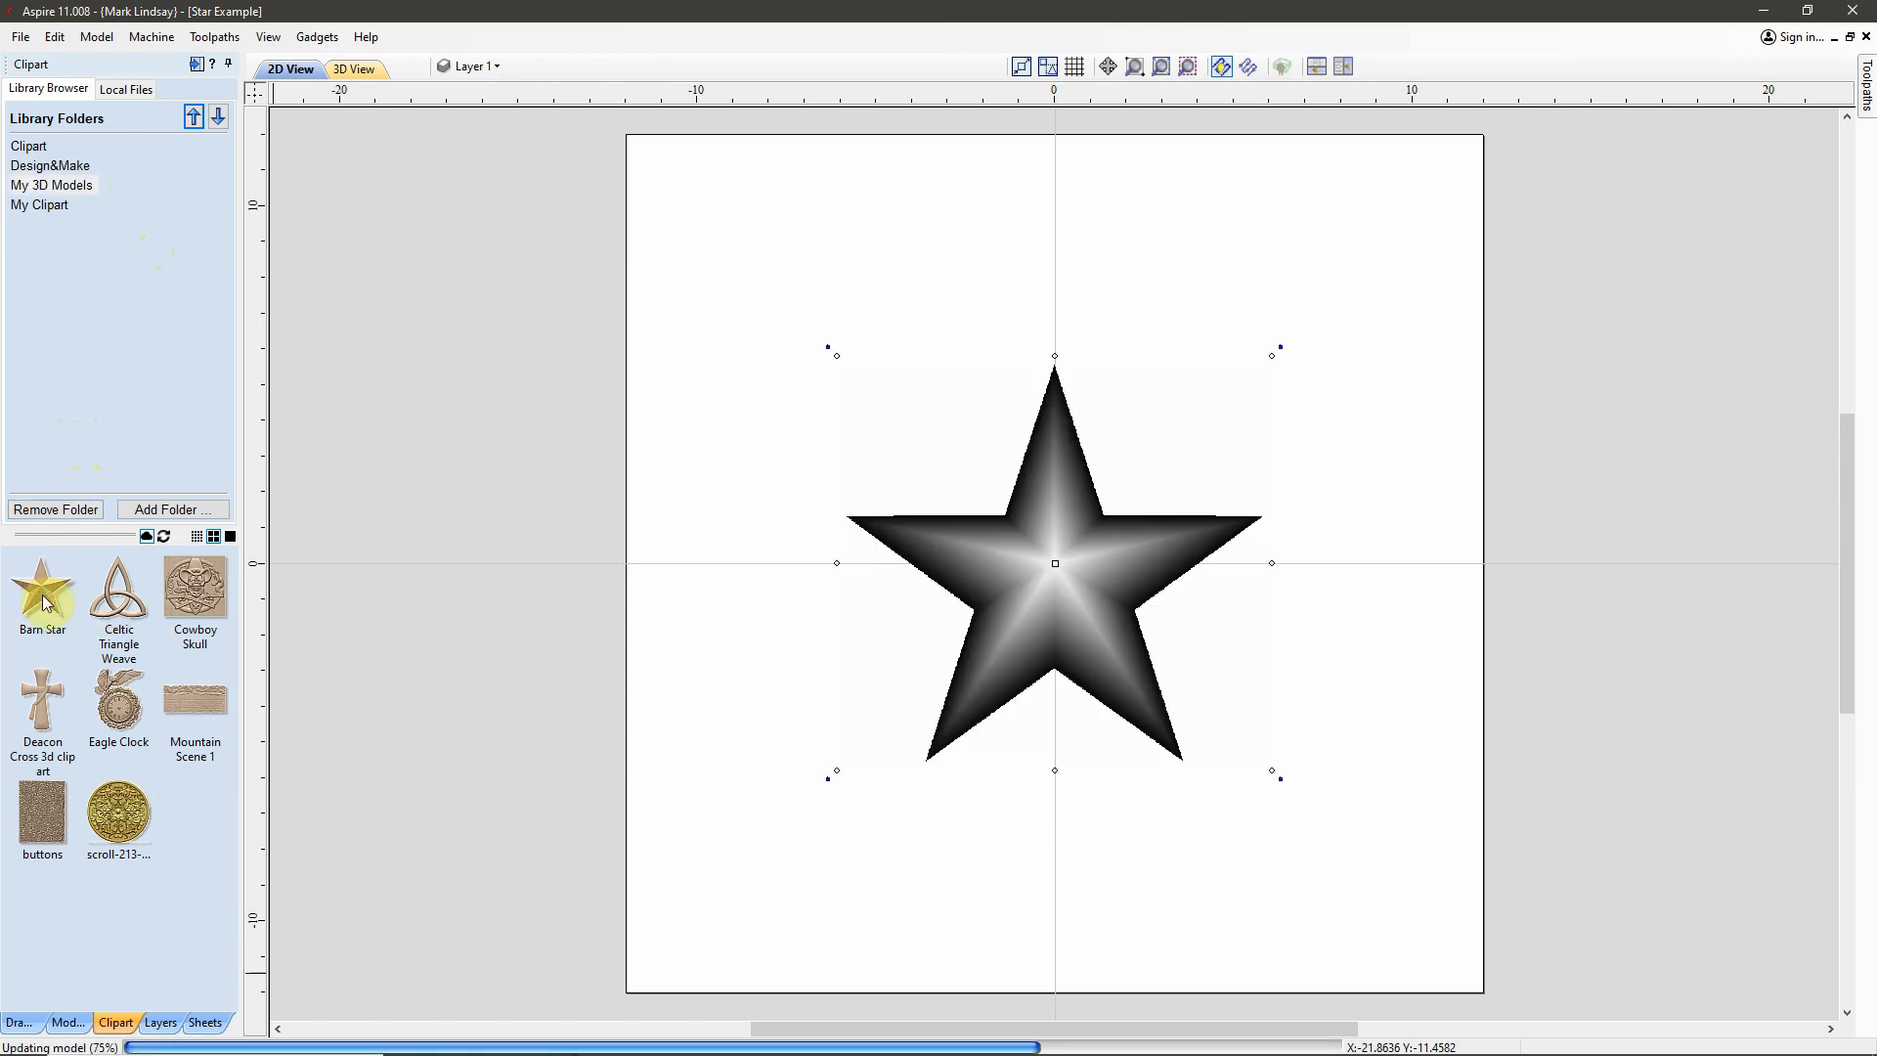
- Check the width and height of the Barn Star component without resizing it
click(68, 1023)
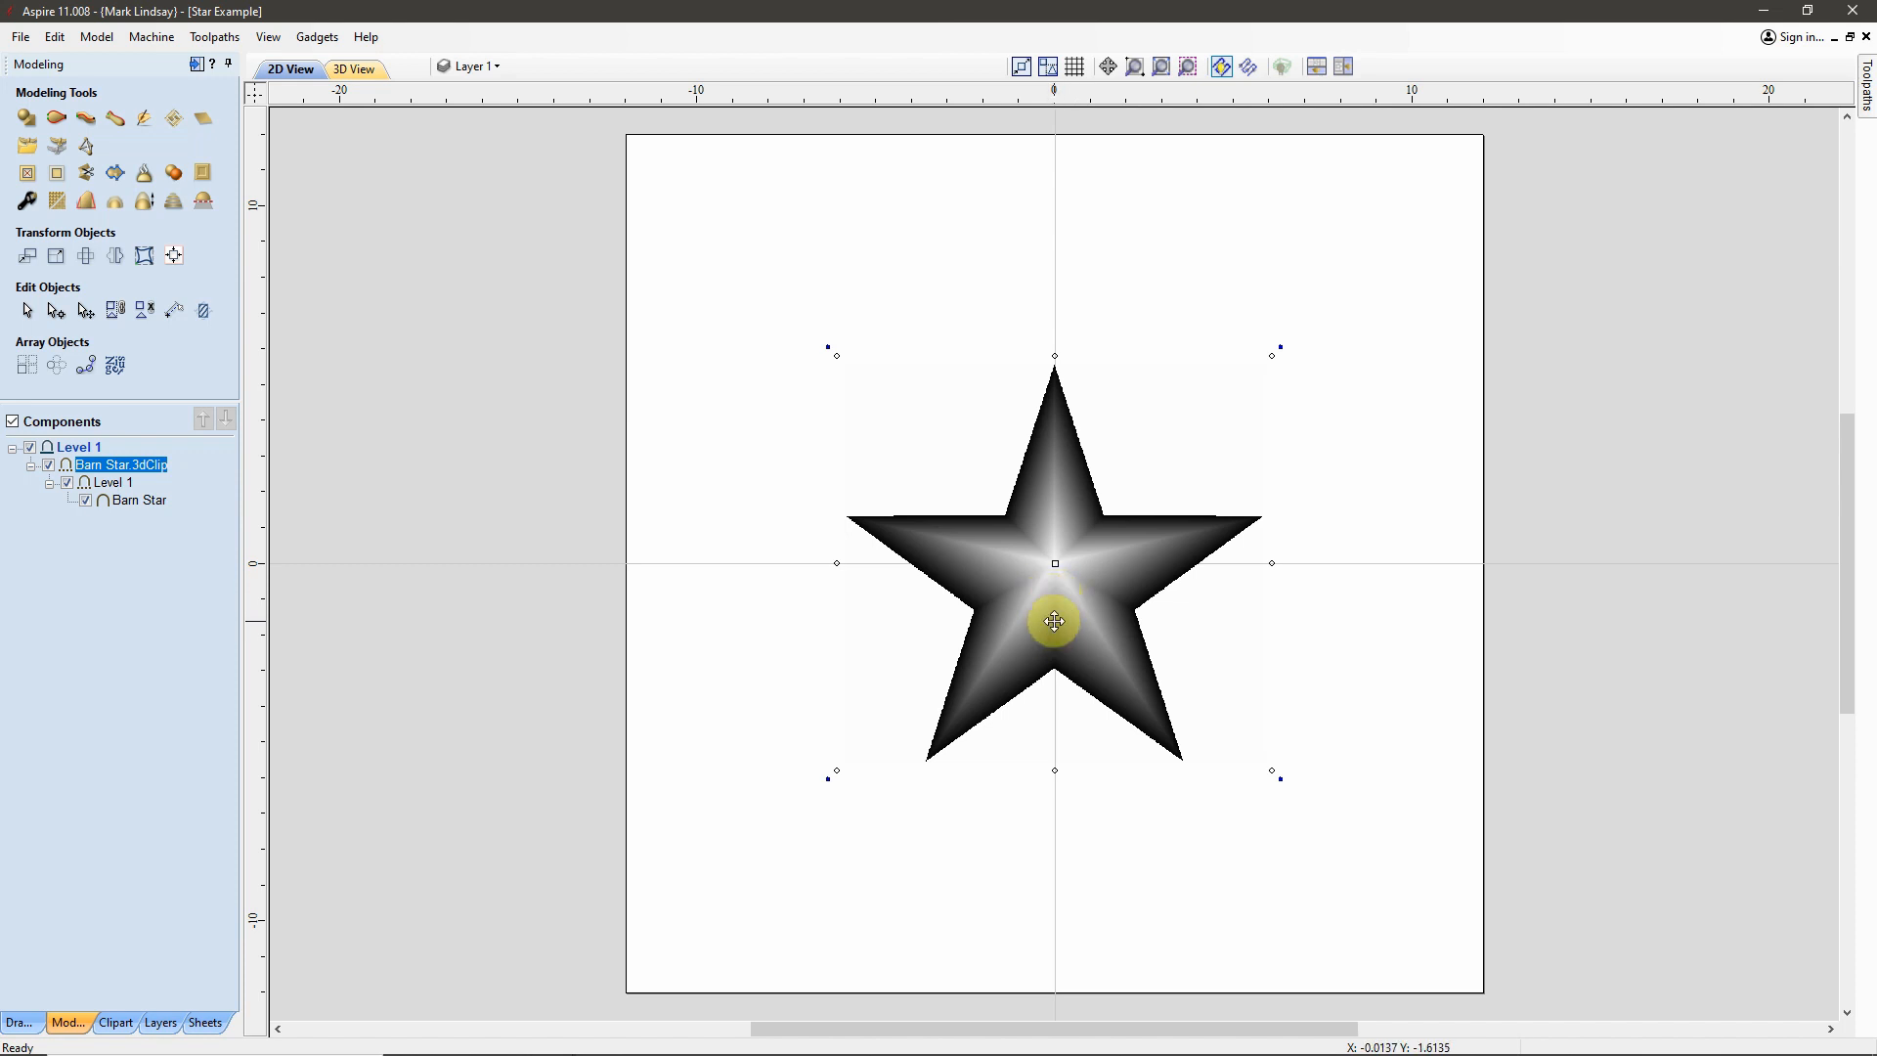
click(55, 255)
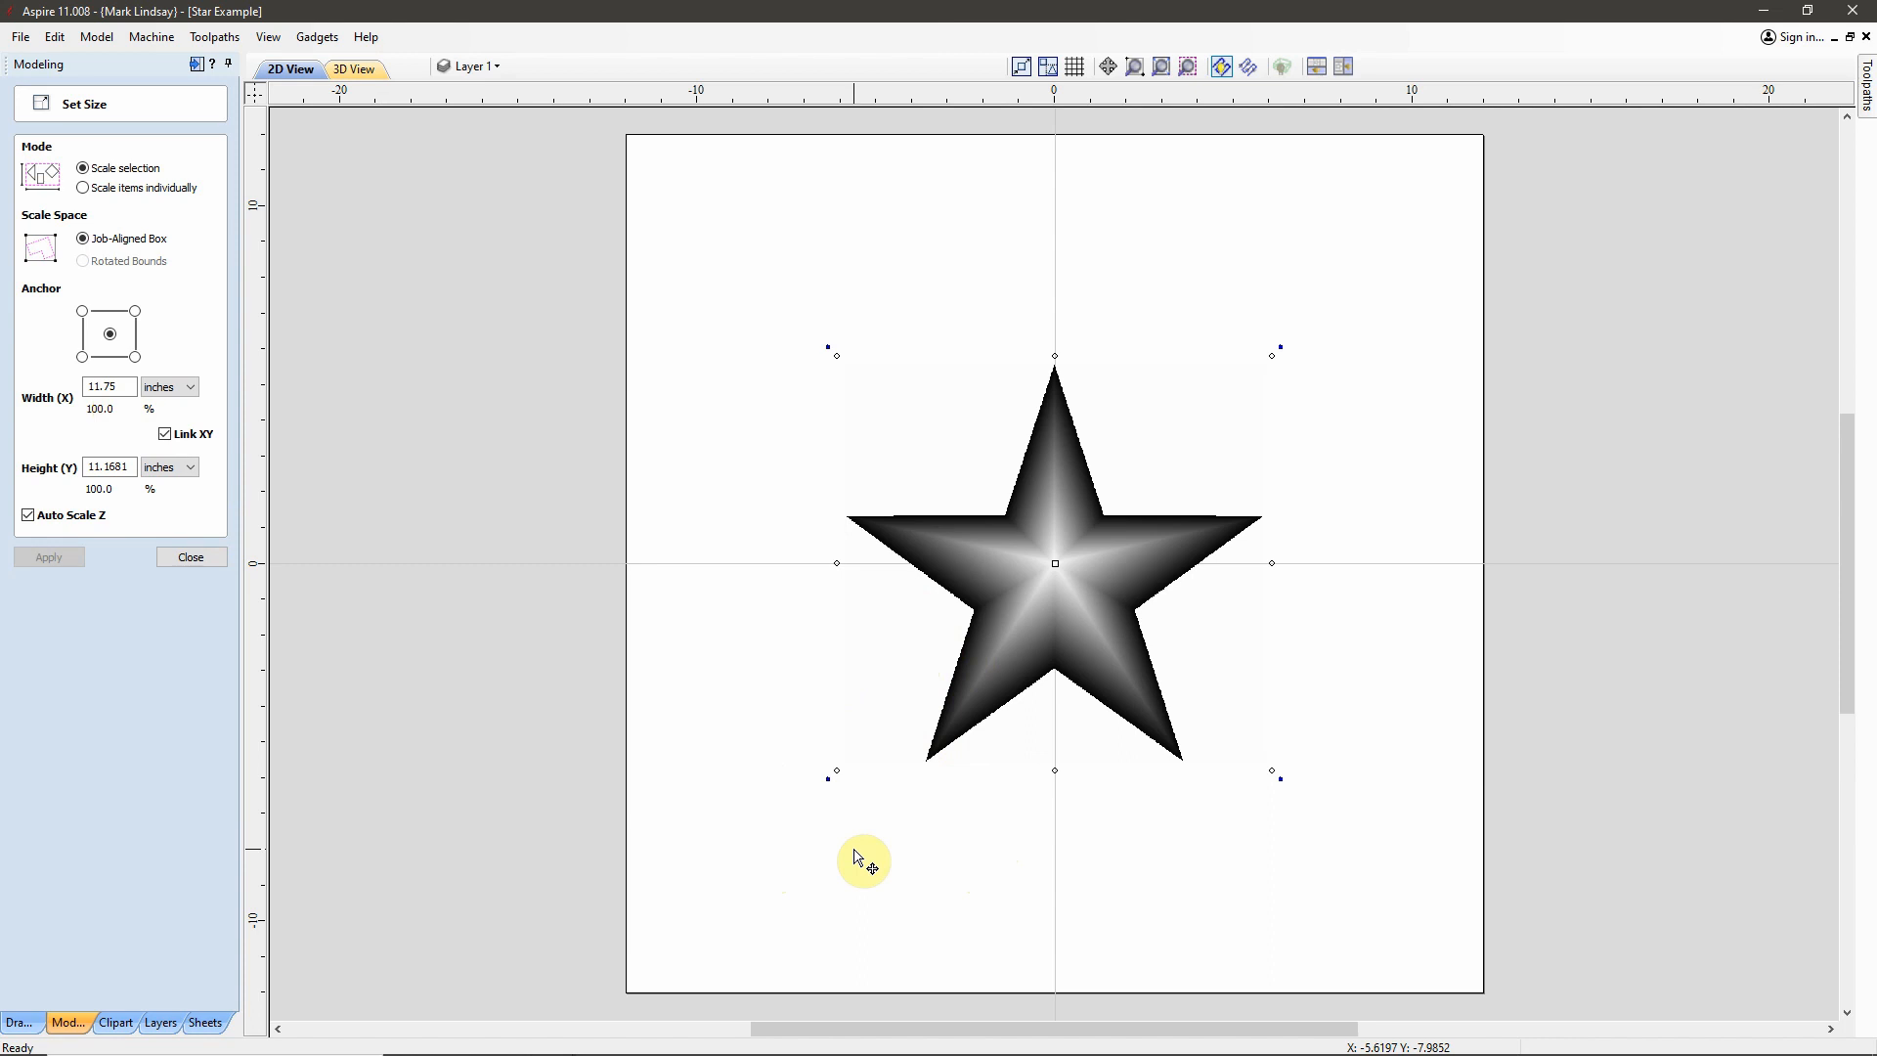
click(191, 557)
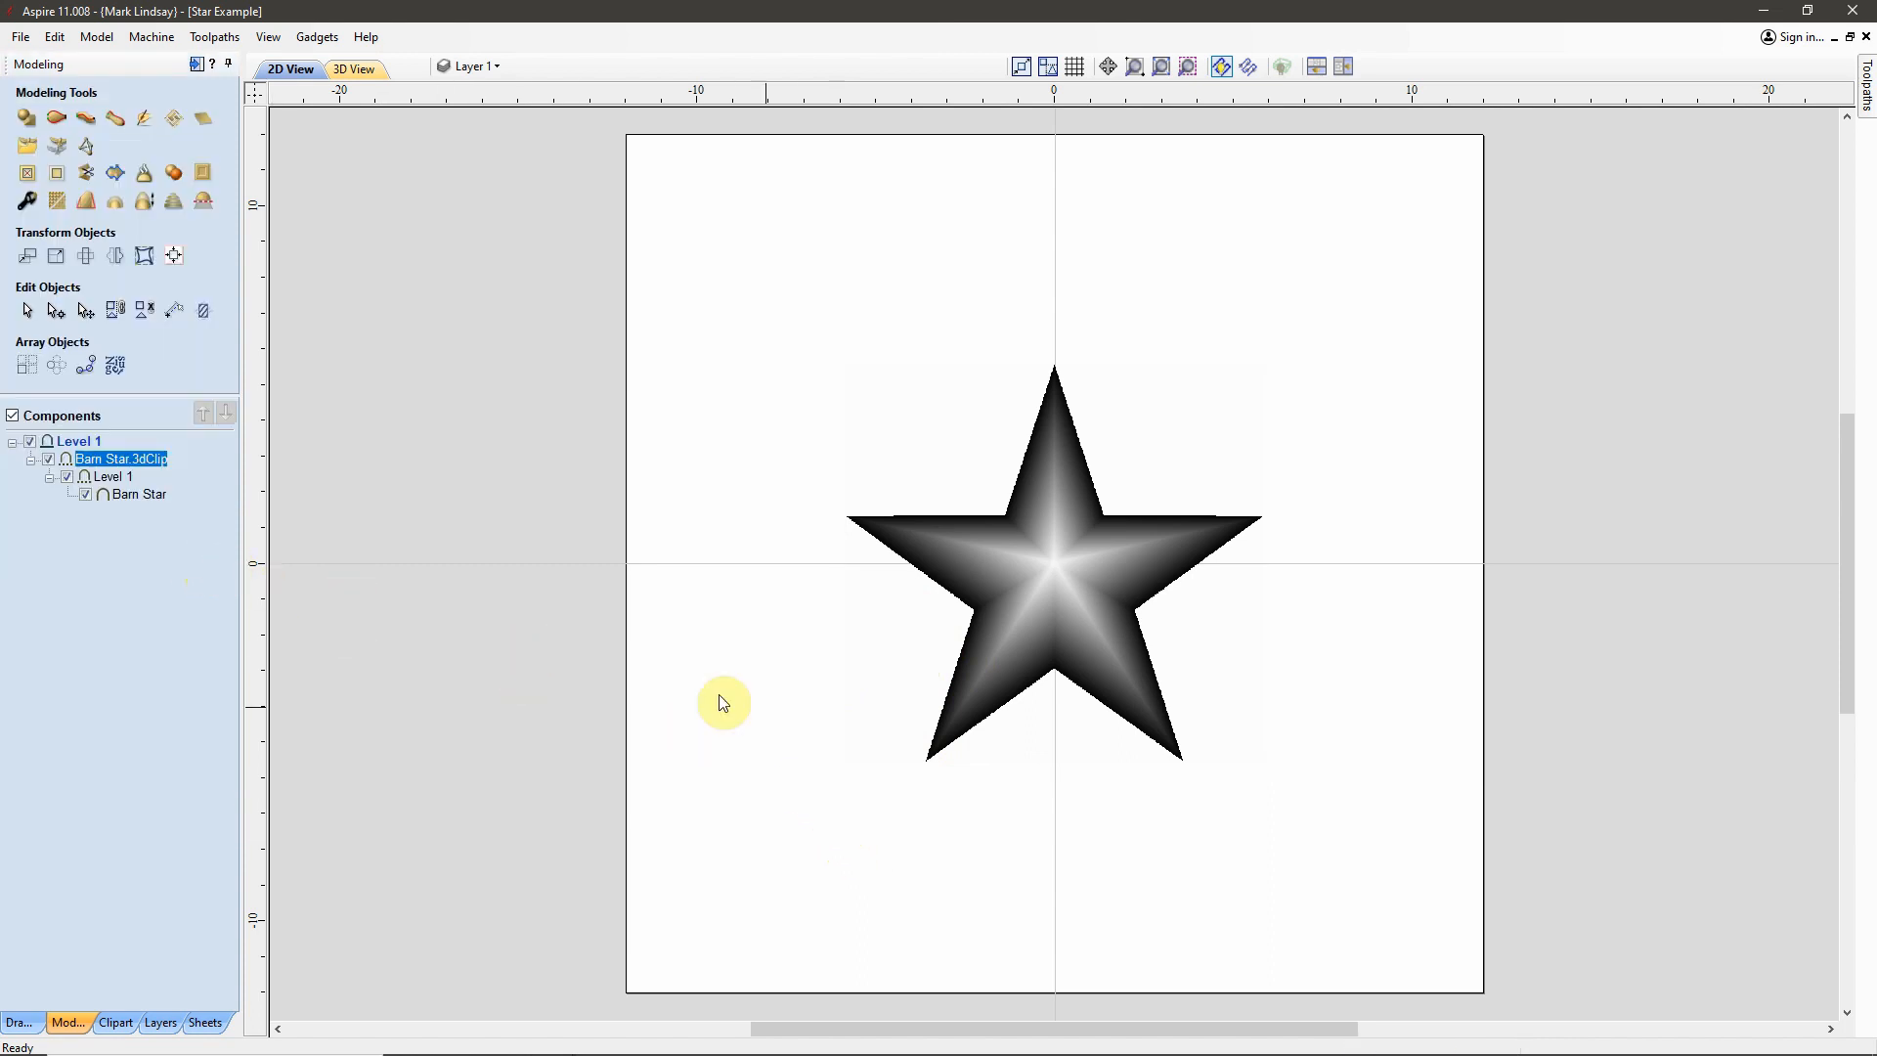
- Move the star's center to the absolute position X -6.0, Y -6.0 inches
click(1054, 571)
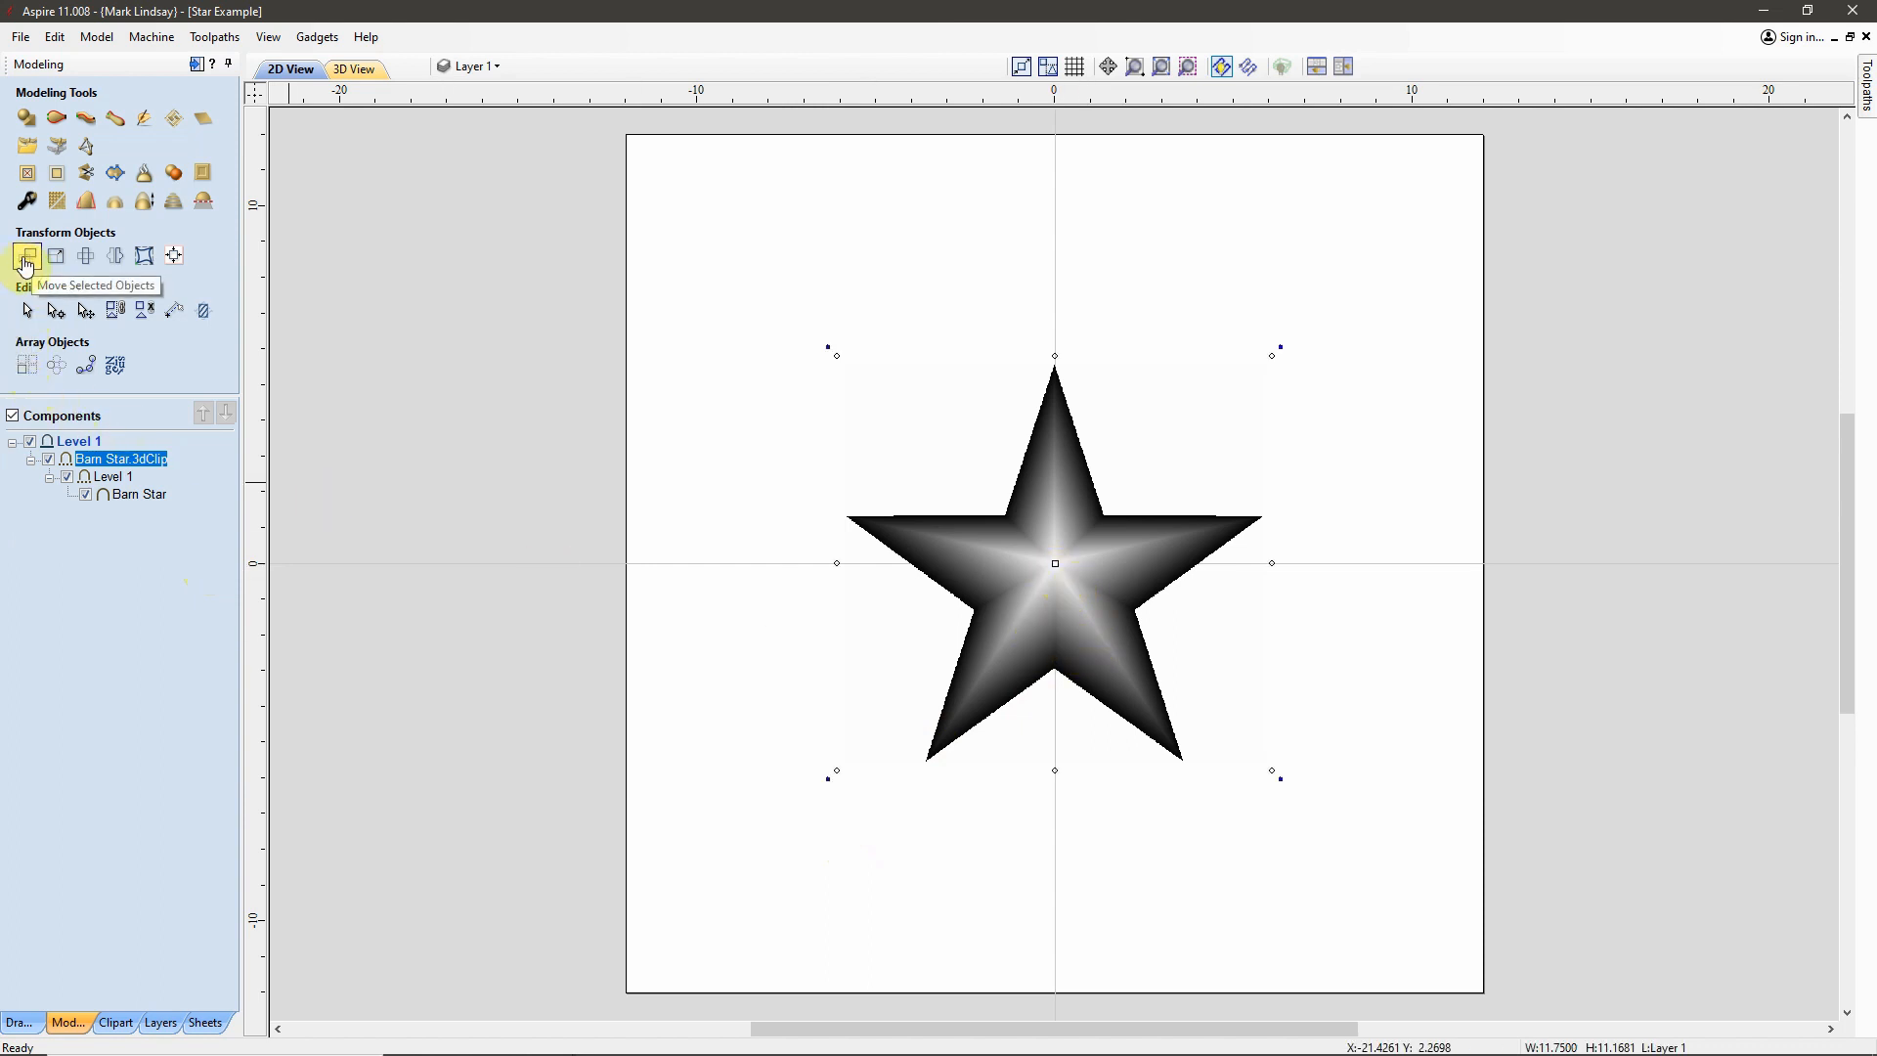
click(26, 259)
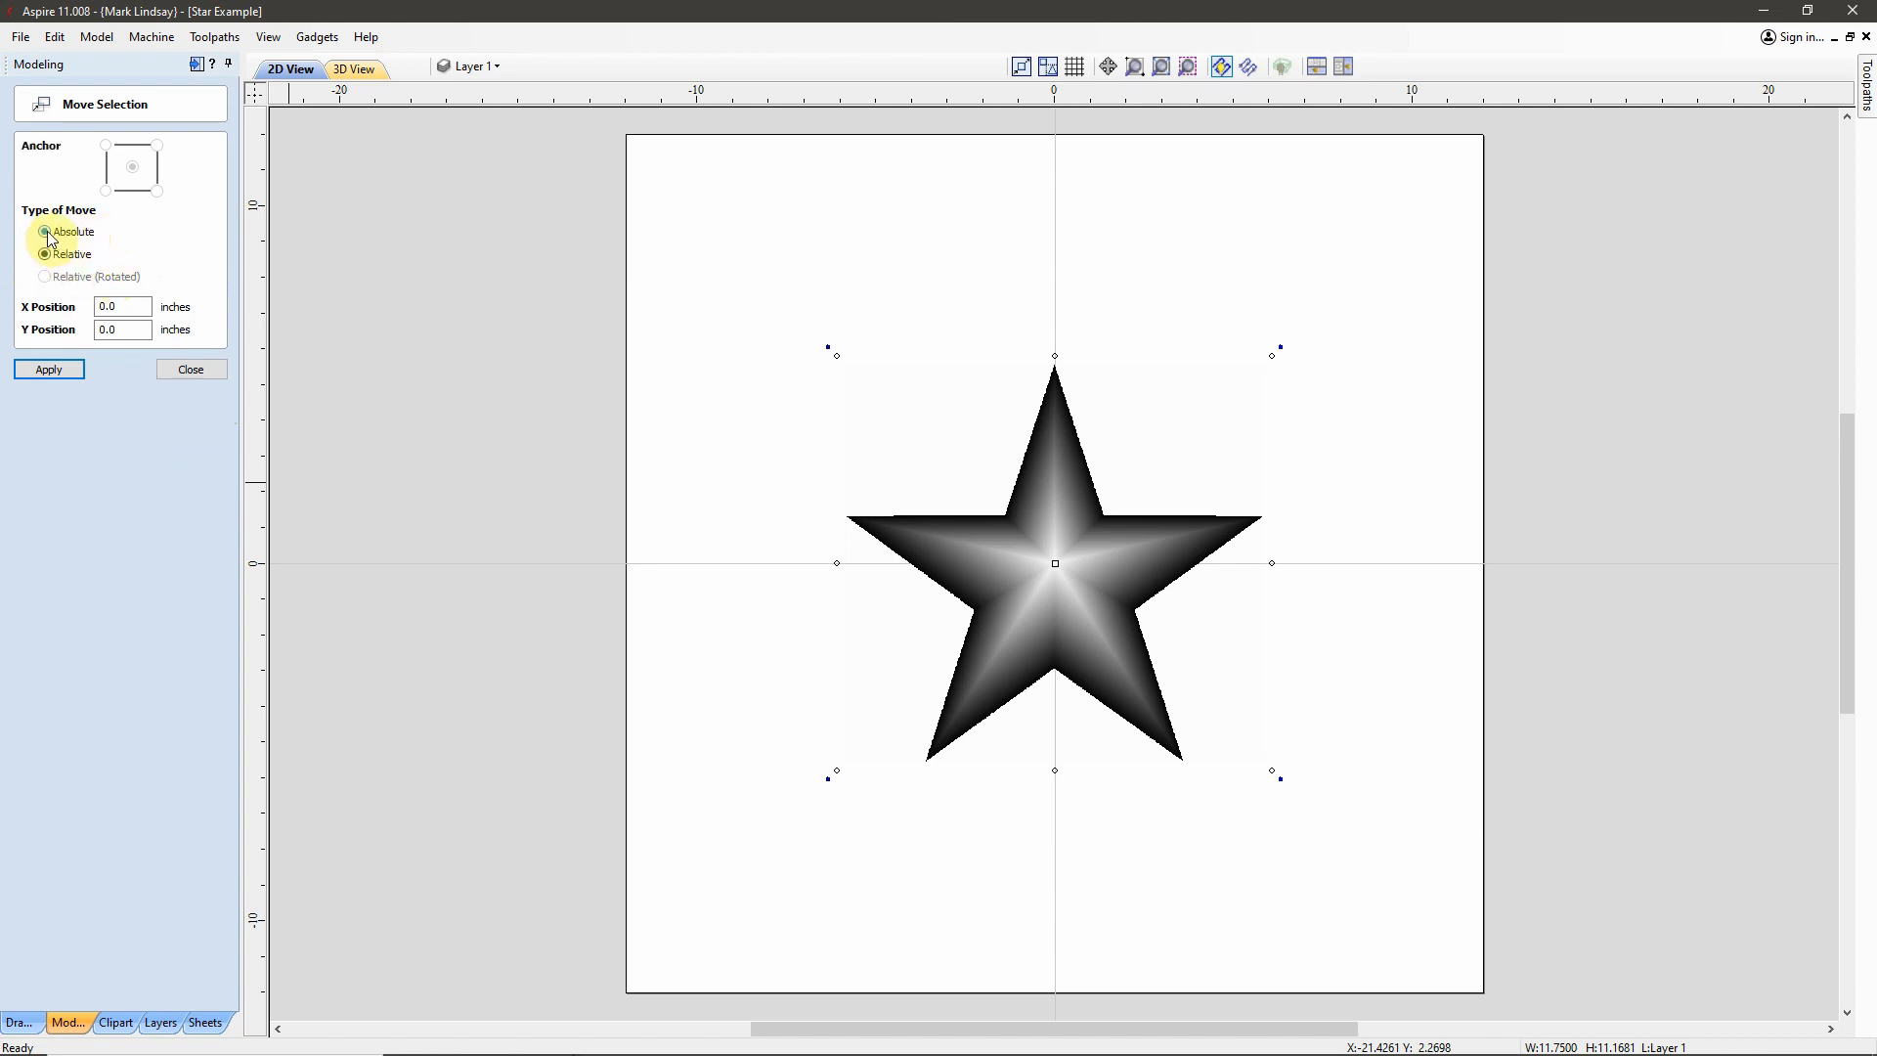
click(49, 235)
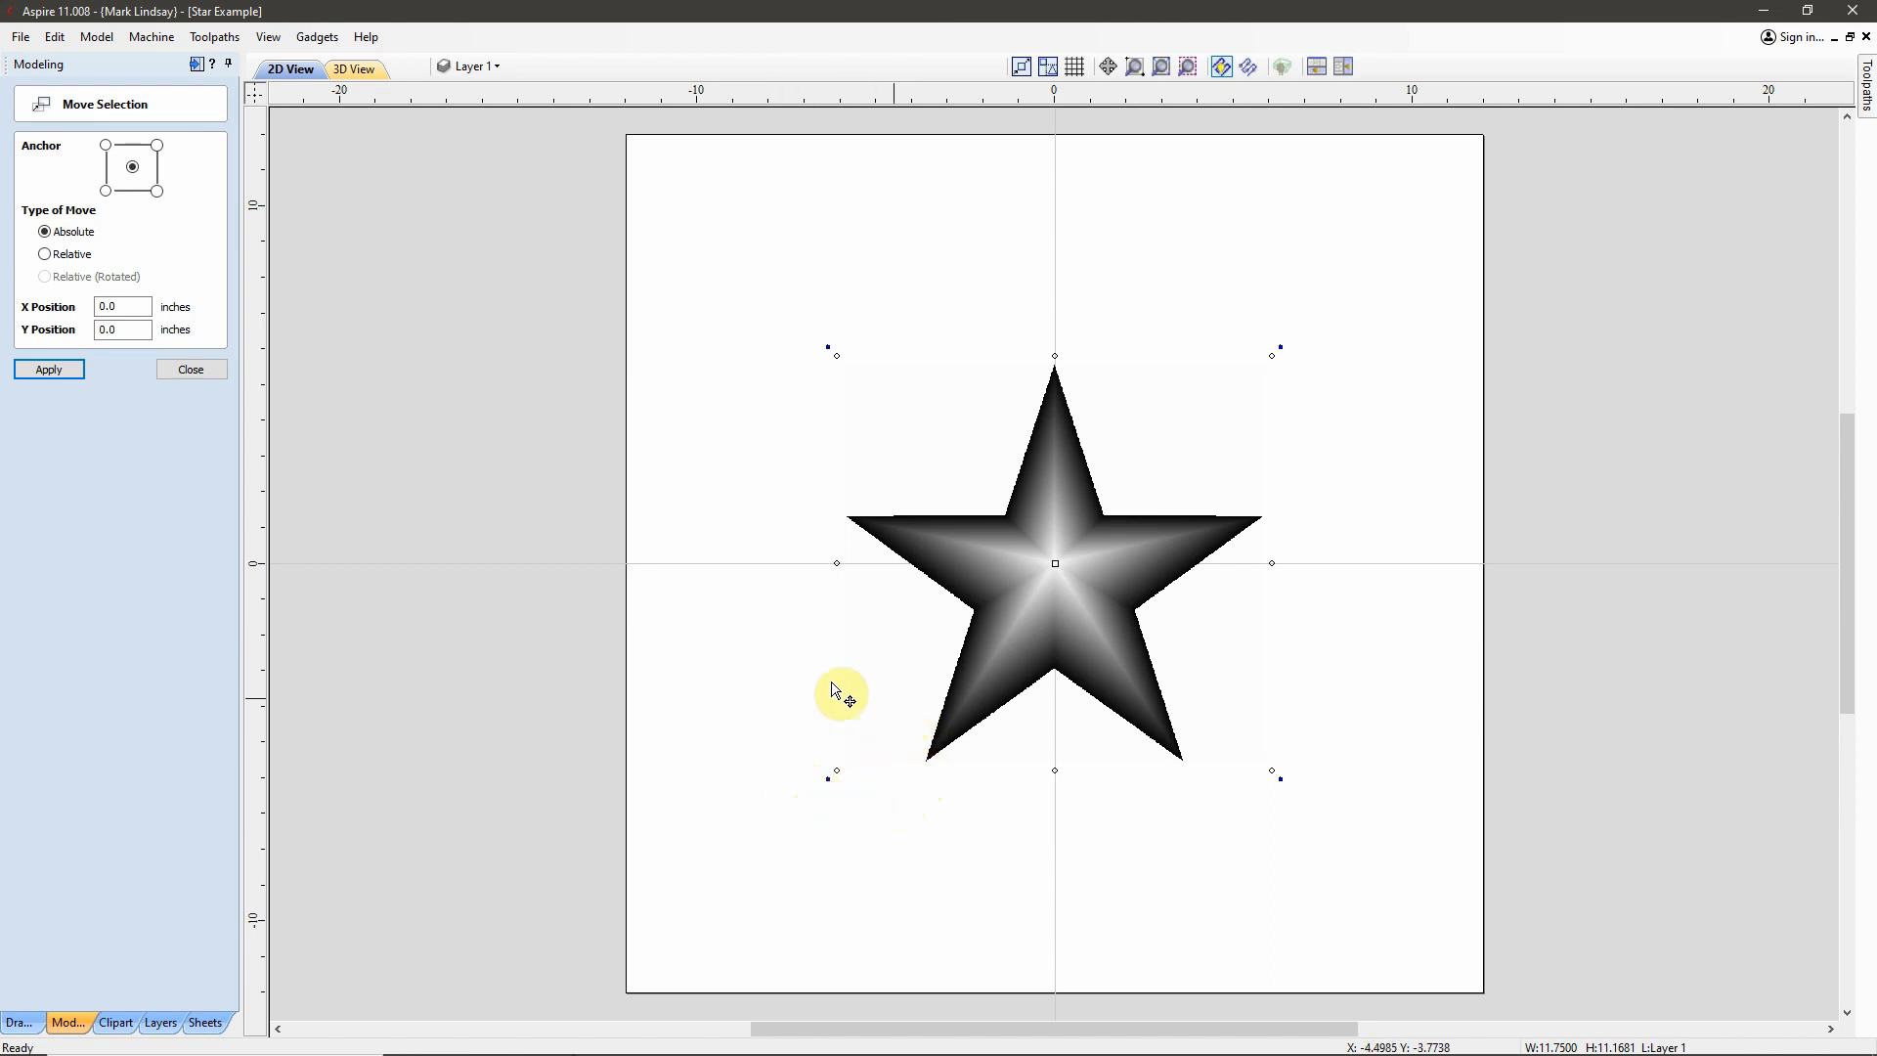
double_click(143, 304)
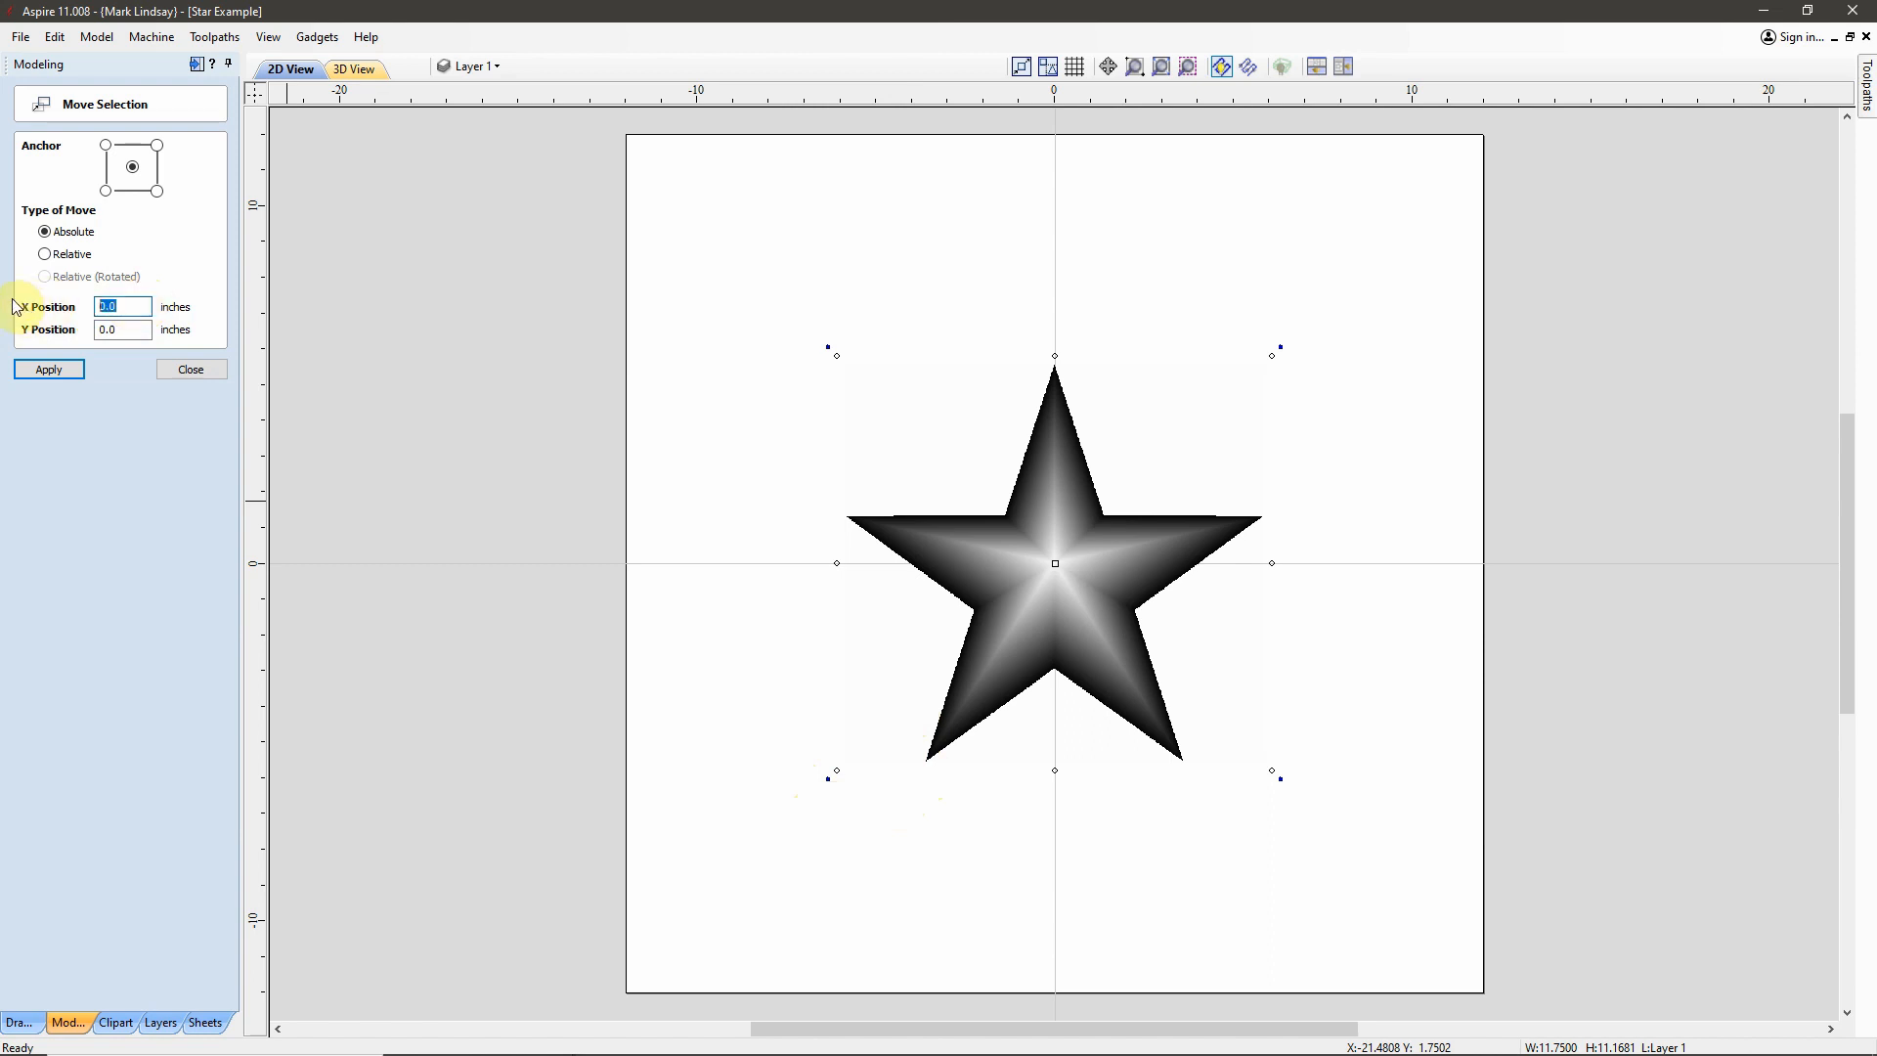
text(-6.0)
double_click(117, 331)
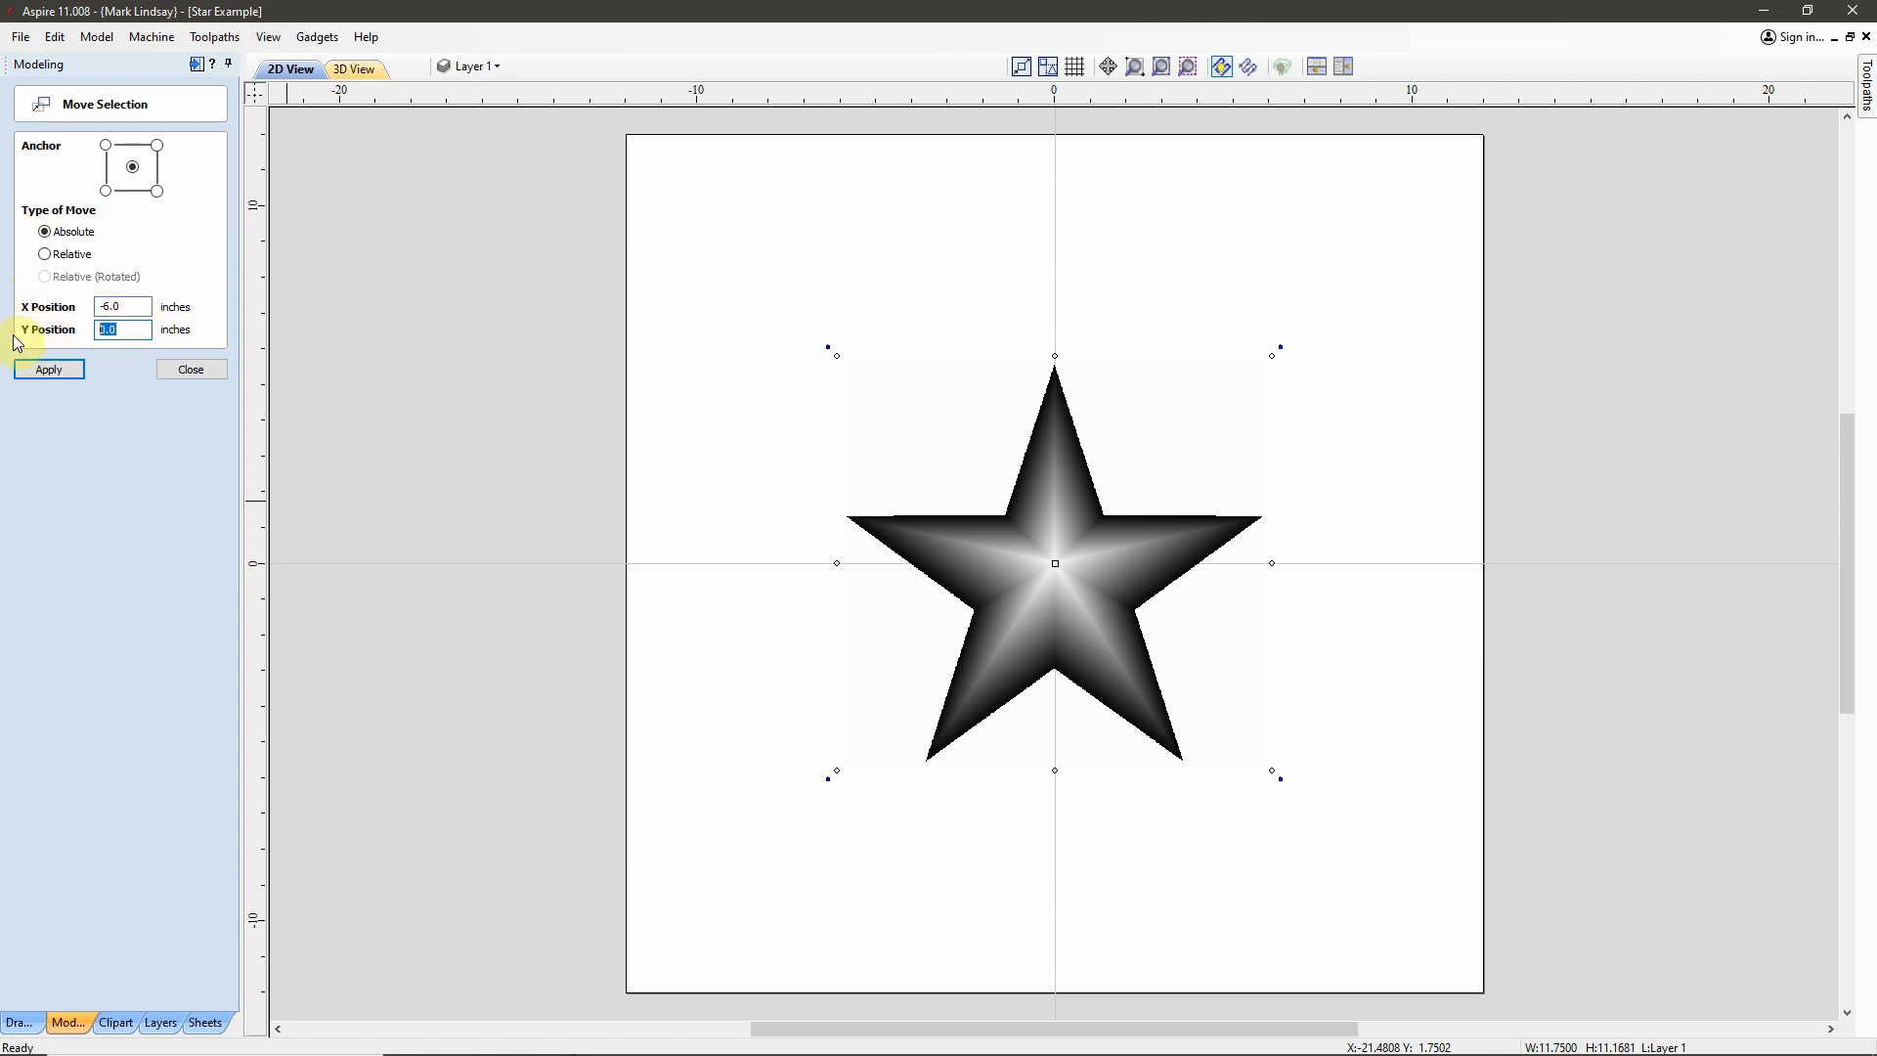
text(-6)
click(49, 369)
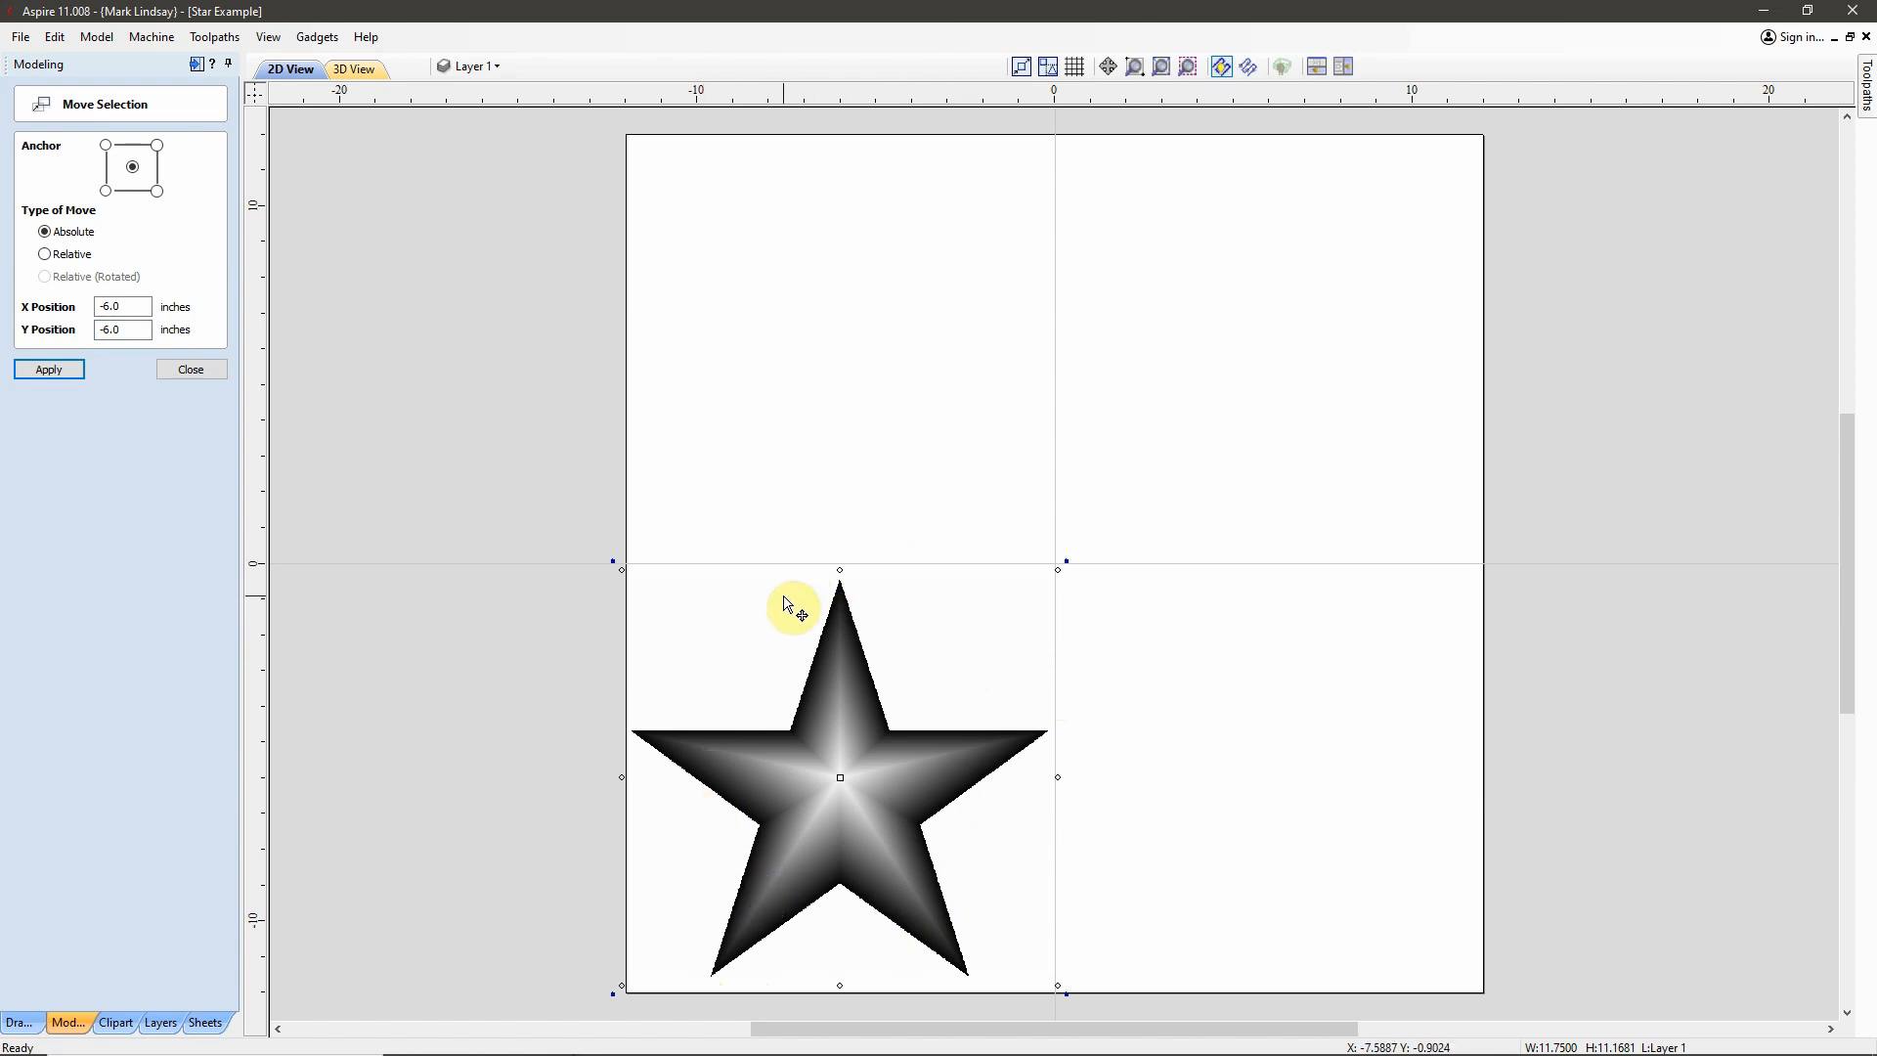
click(192, 371)
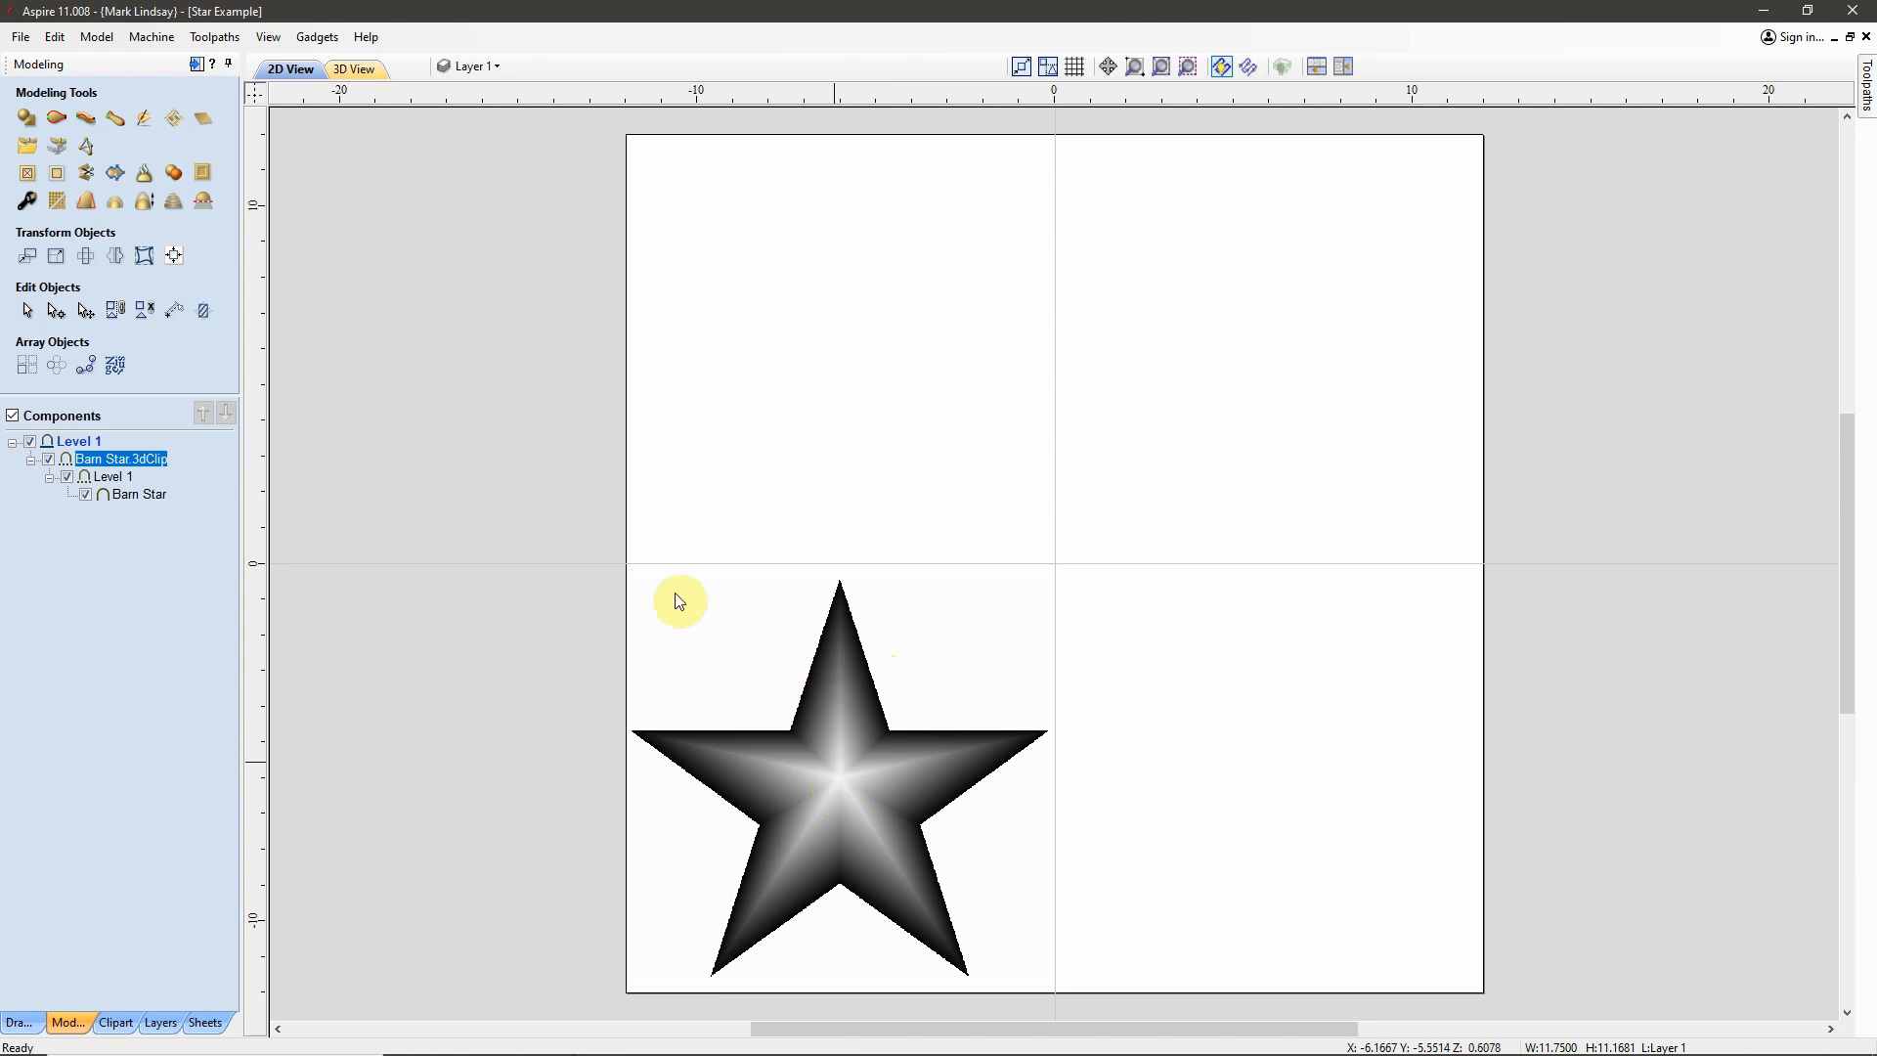
- Create a vector boundary around the star and offset it outwards 0.25 inches with sharp corners, deleting the original vector
click(115, 176)
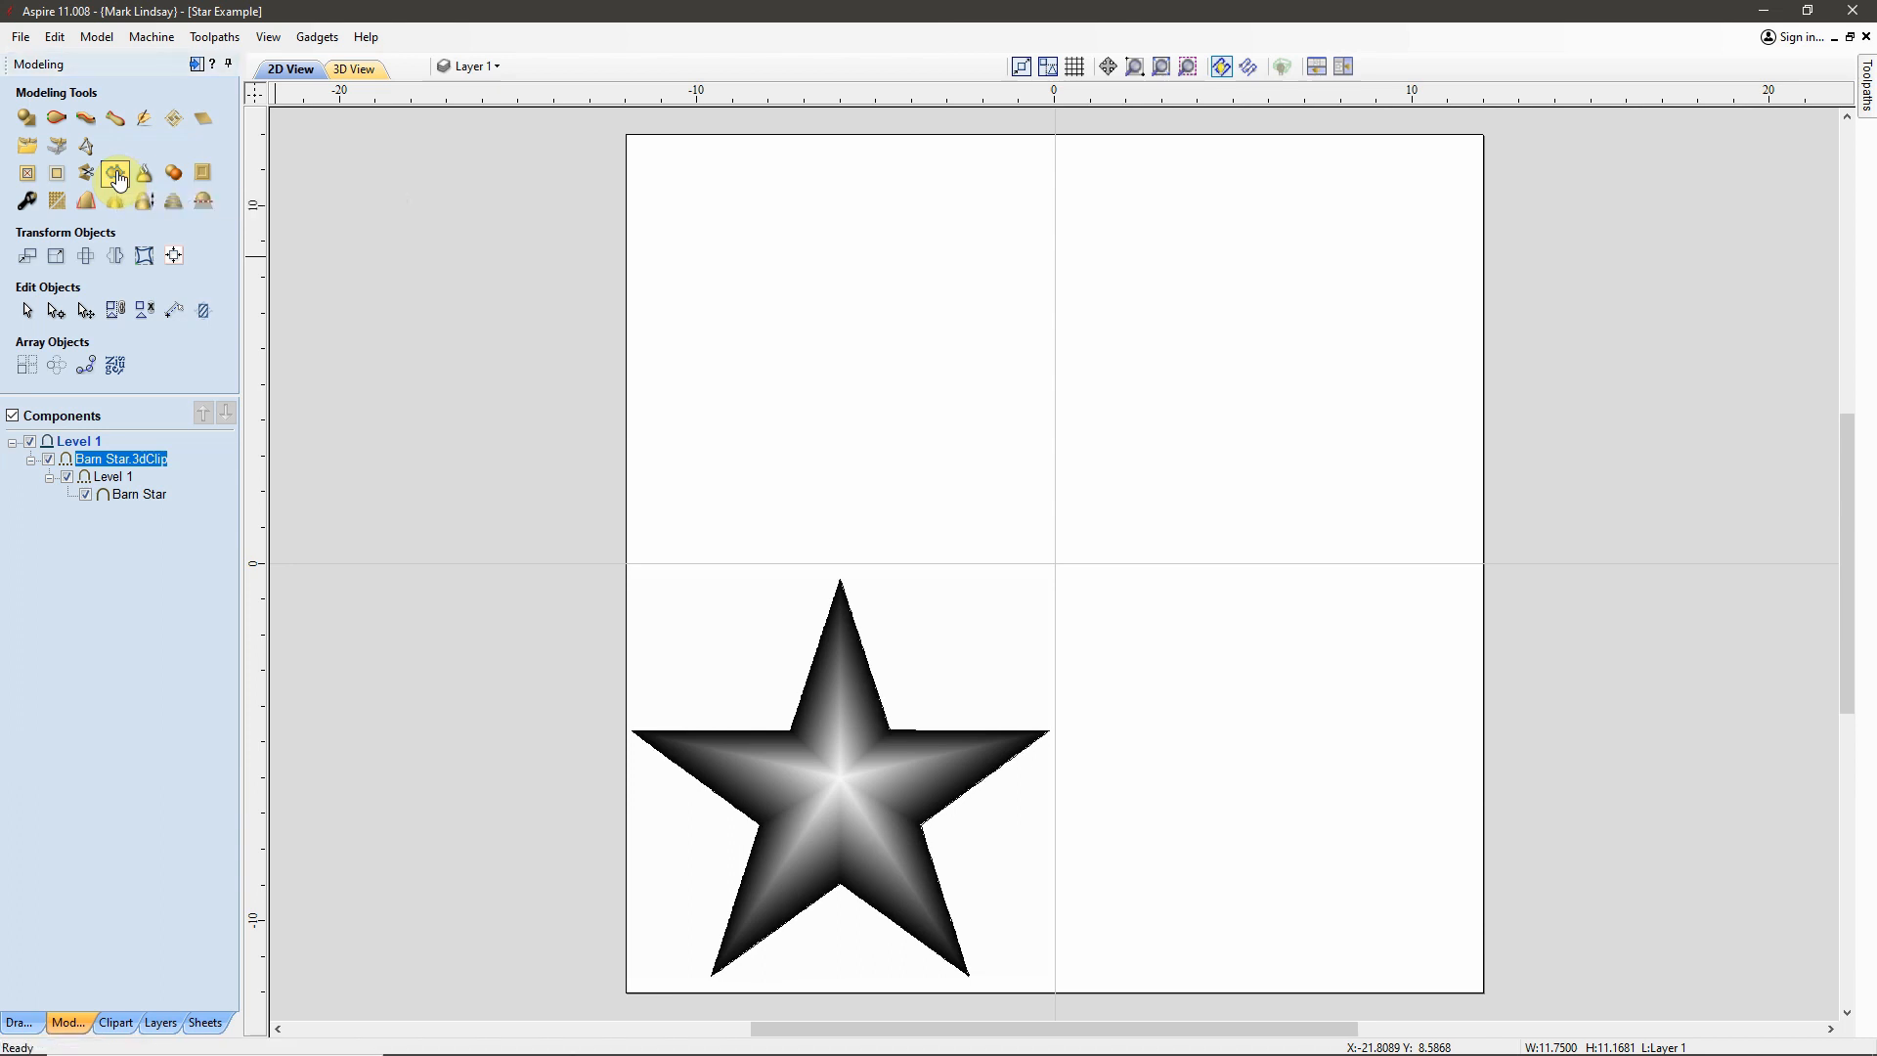
click(894, 735)
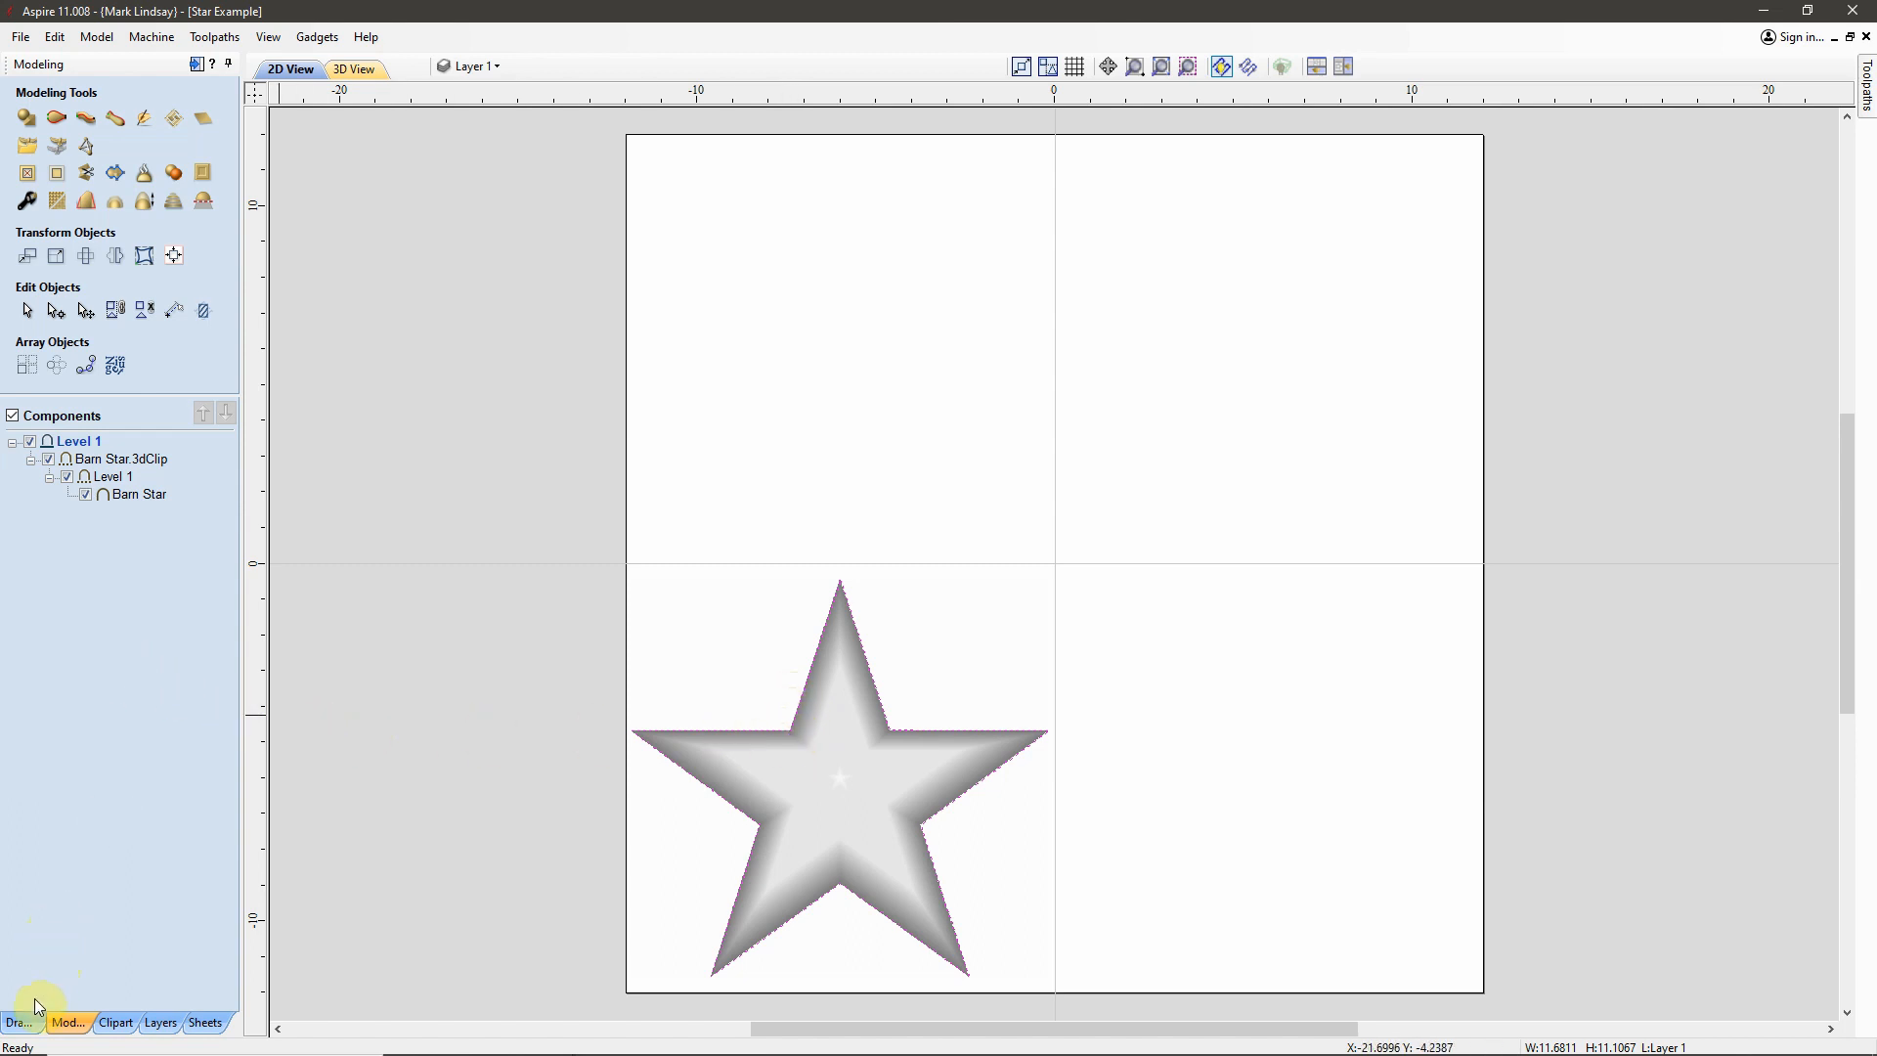
click(21, 1028)
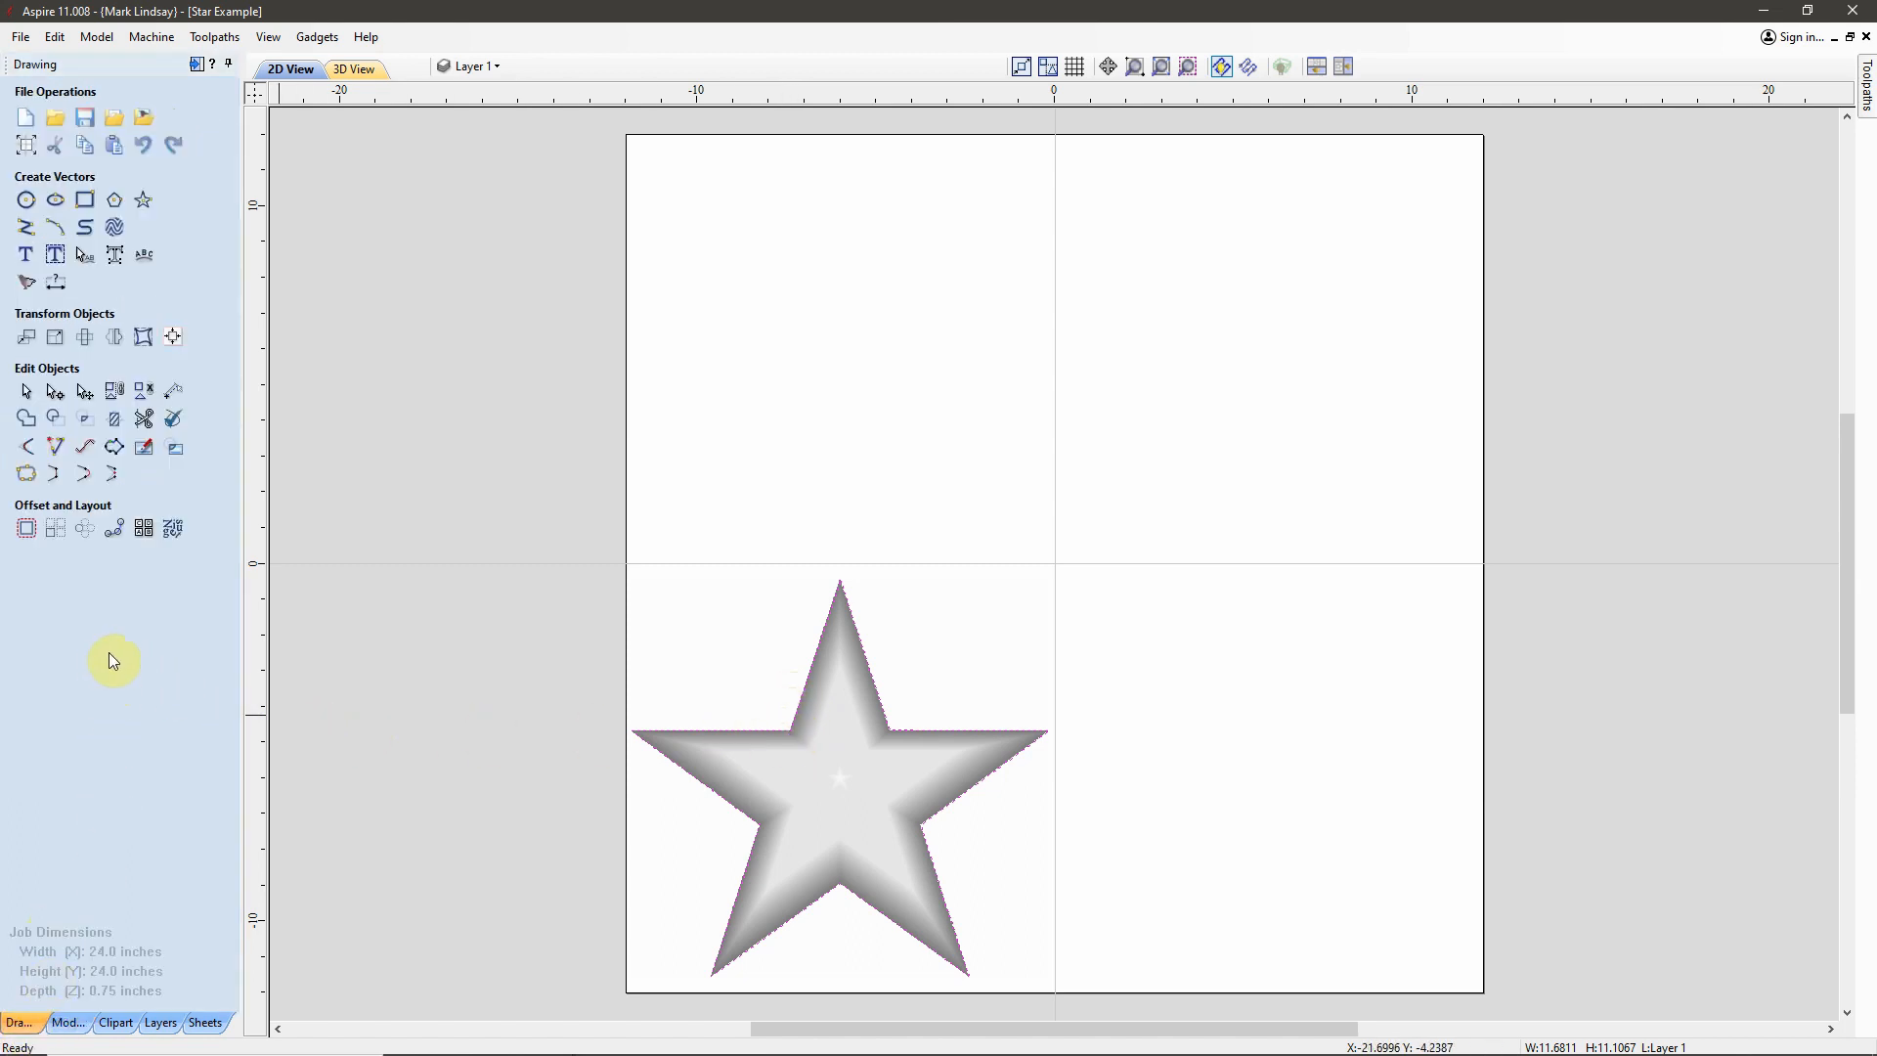
click(26, 532)
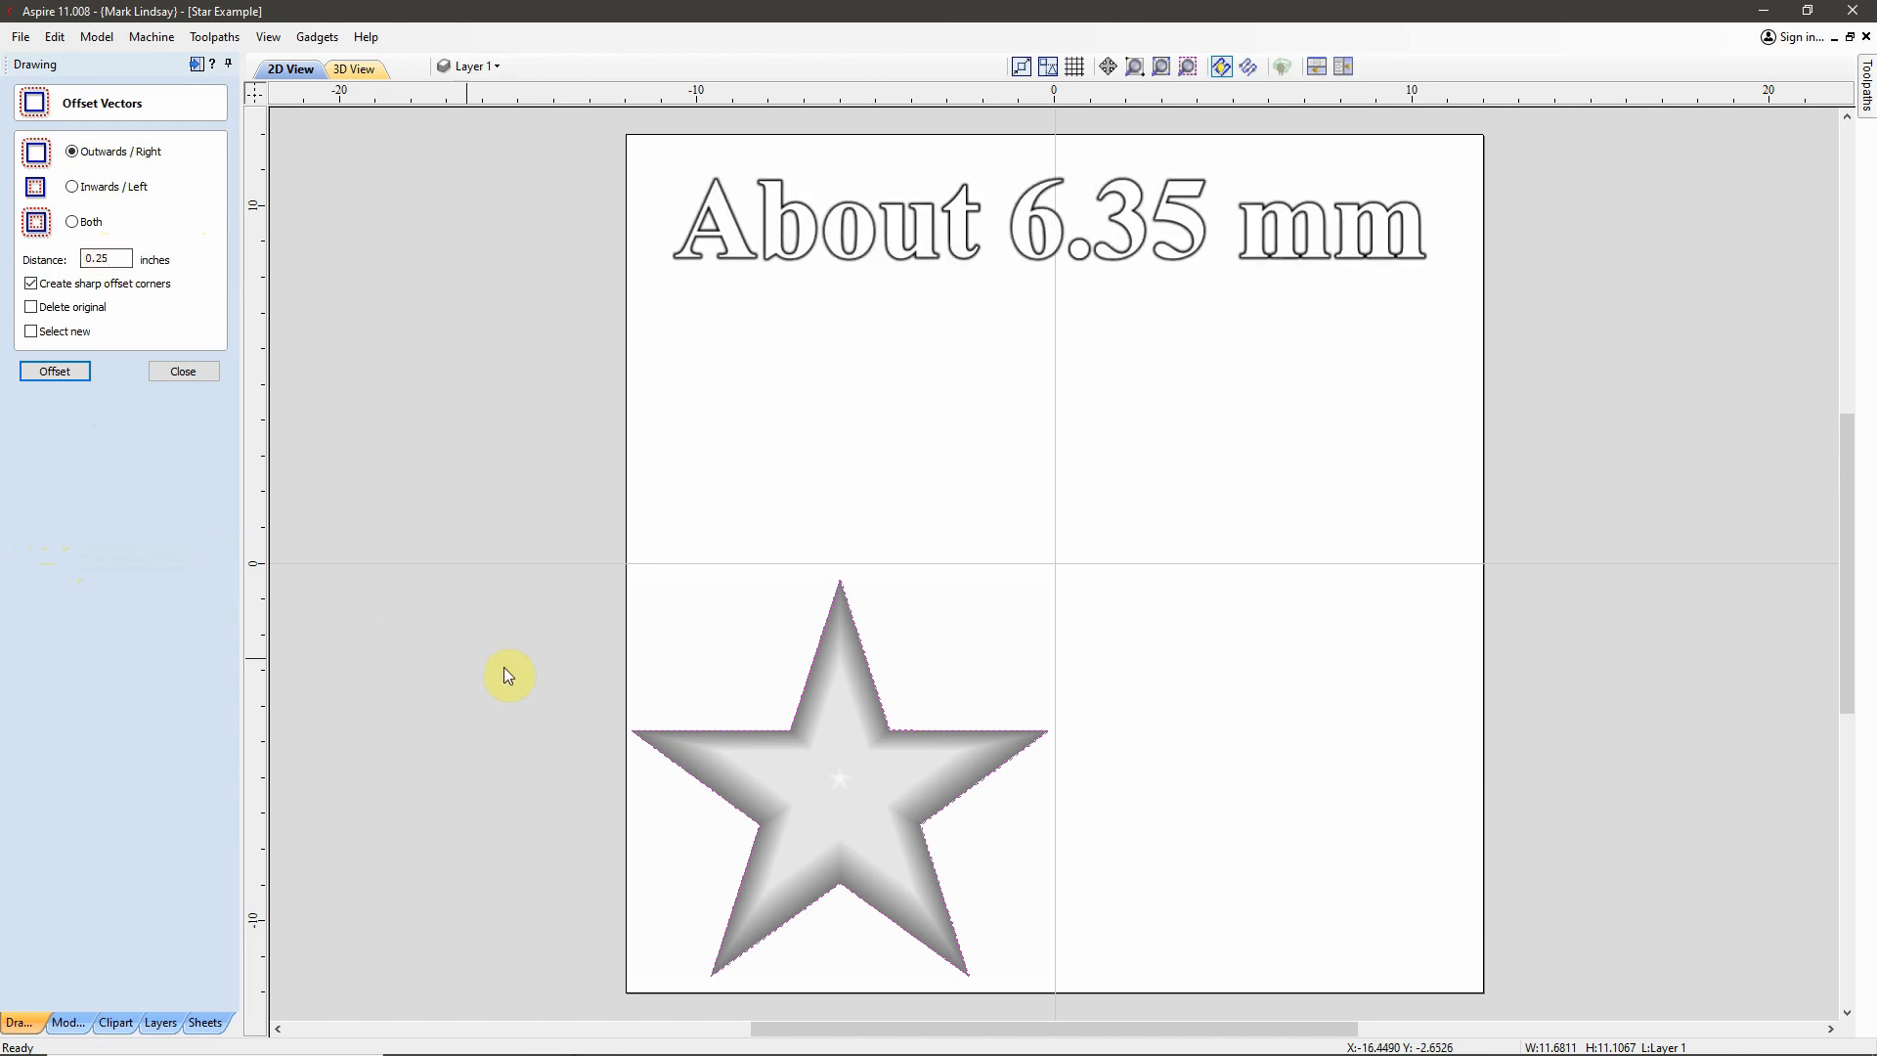
click(32, 309)
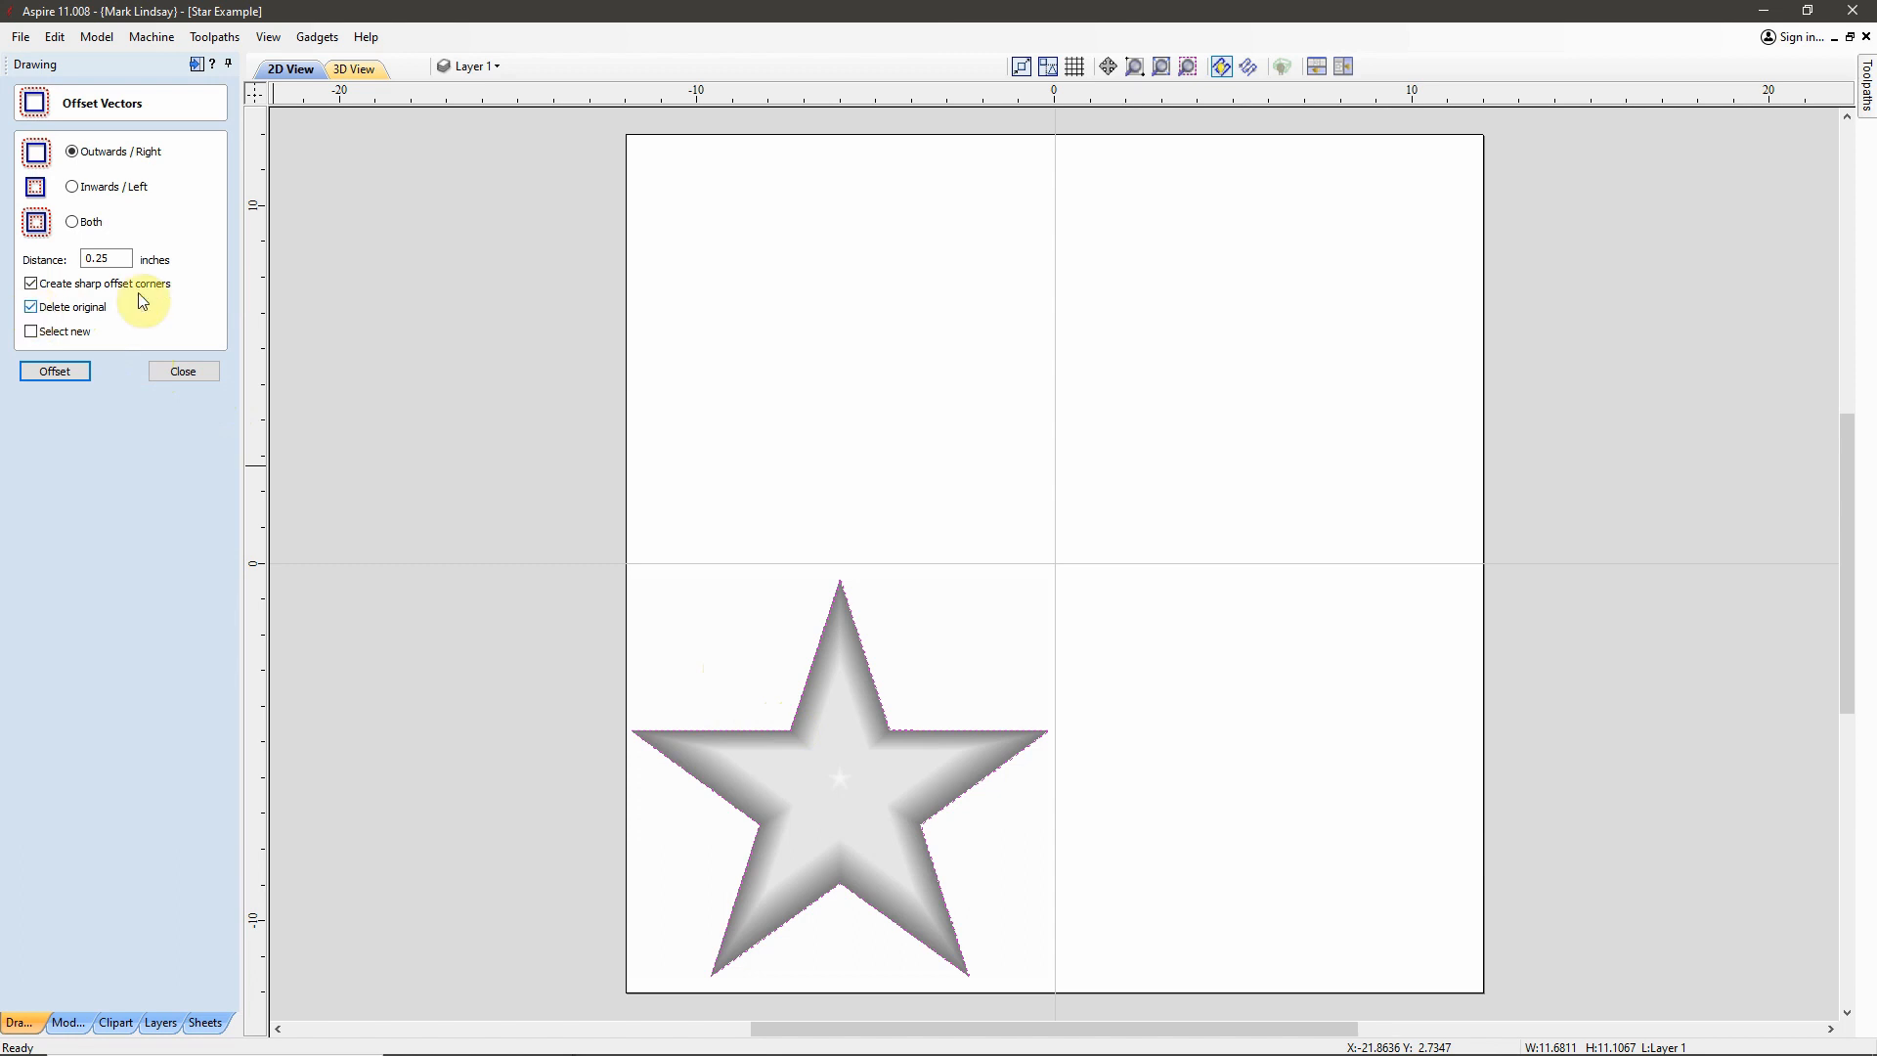
click(58, 372)
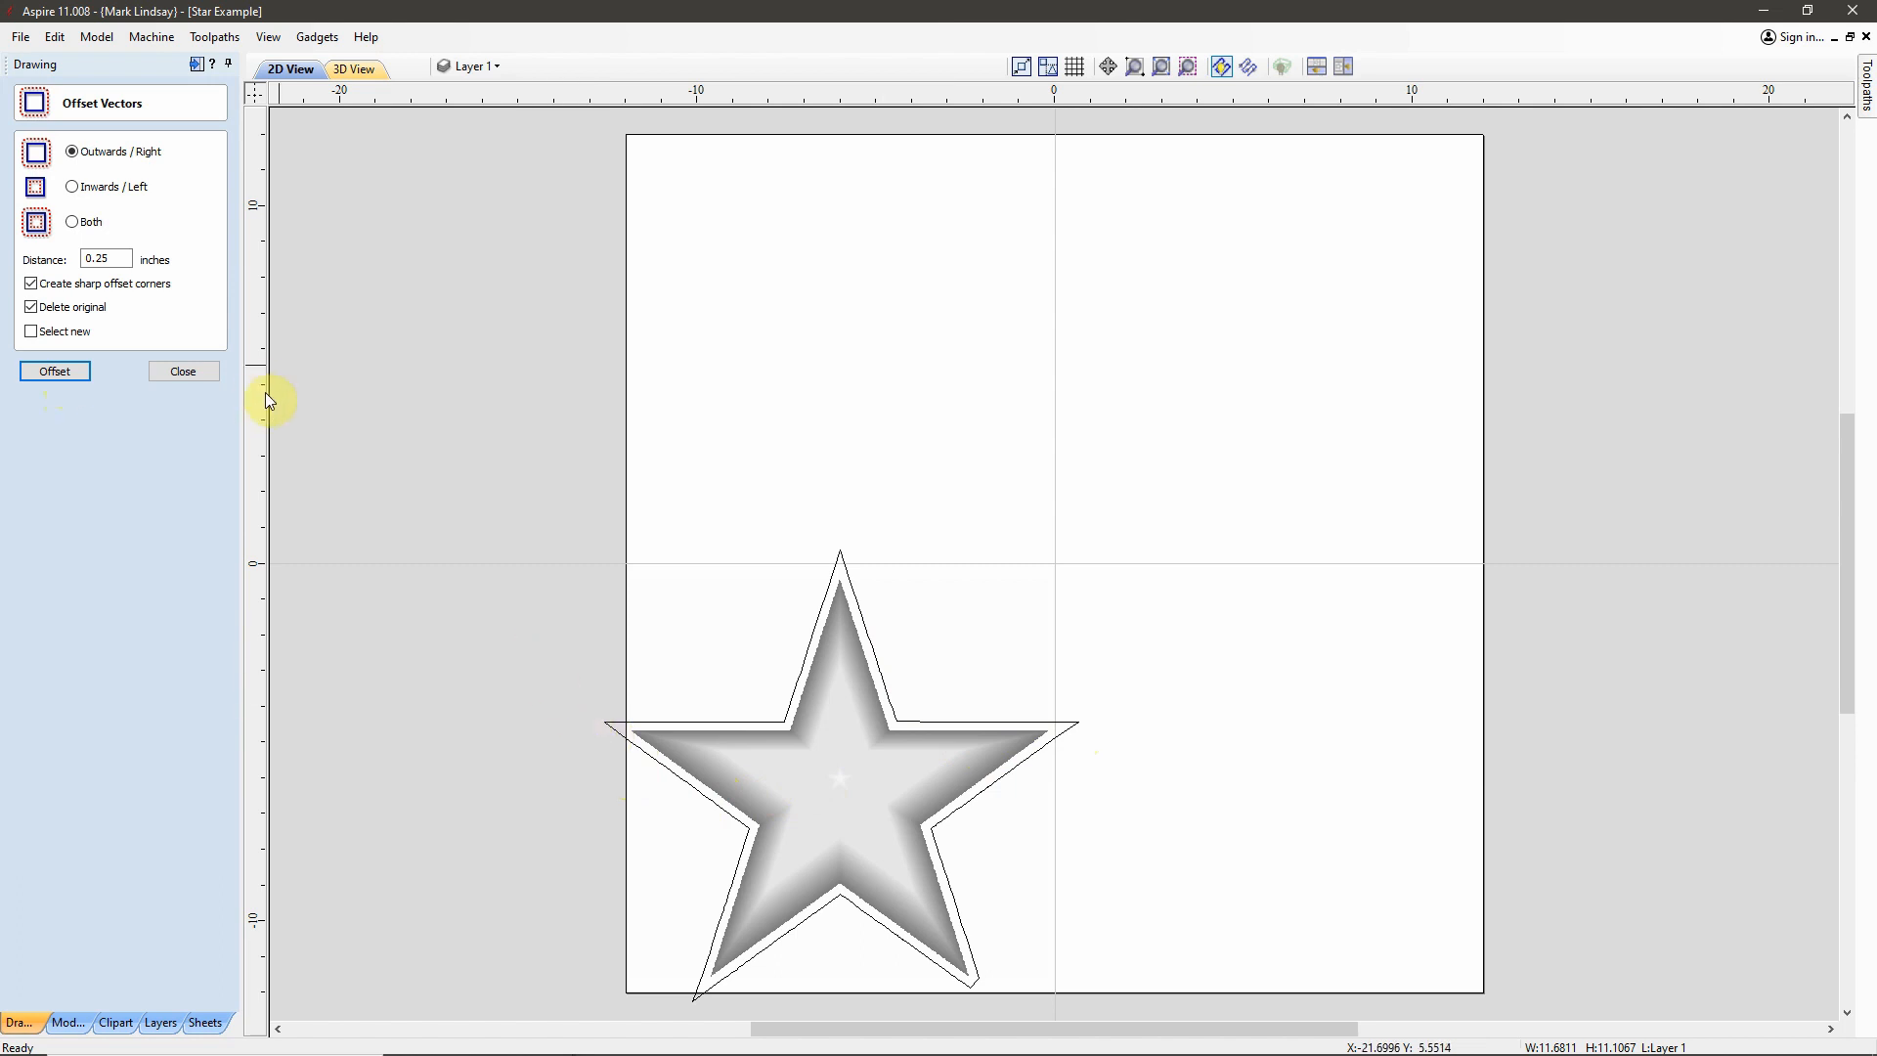
click(197, 373)
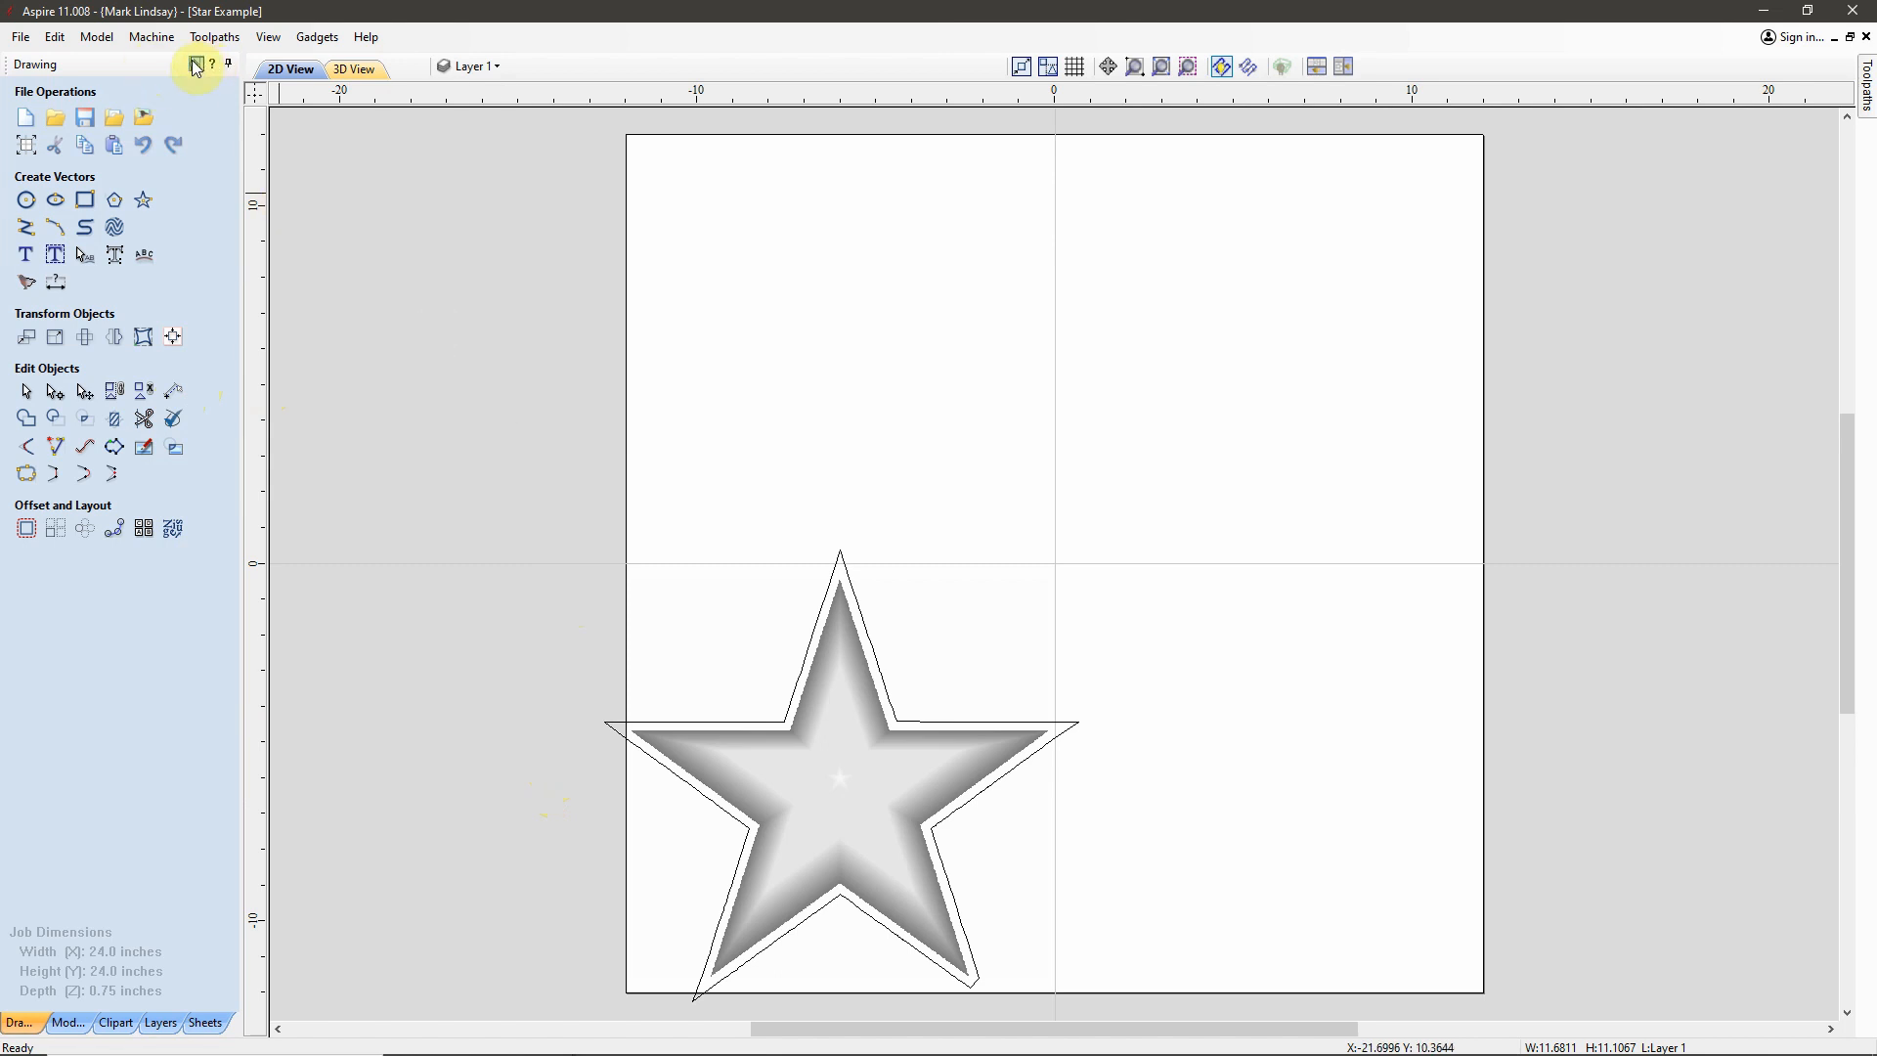
- Calculate a Z Level rough machining toolpath named 3D Roughing, limited to the offset star boundary, using the 1/4" end mill
click(228, 64)
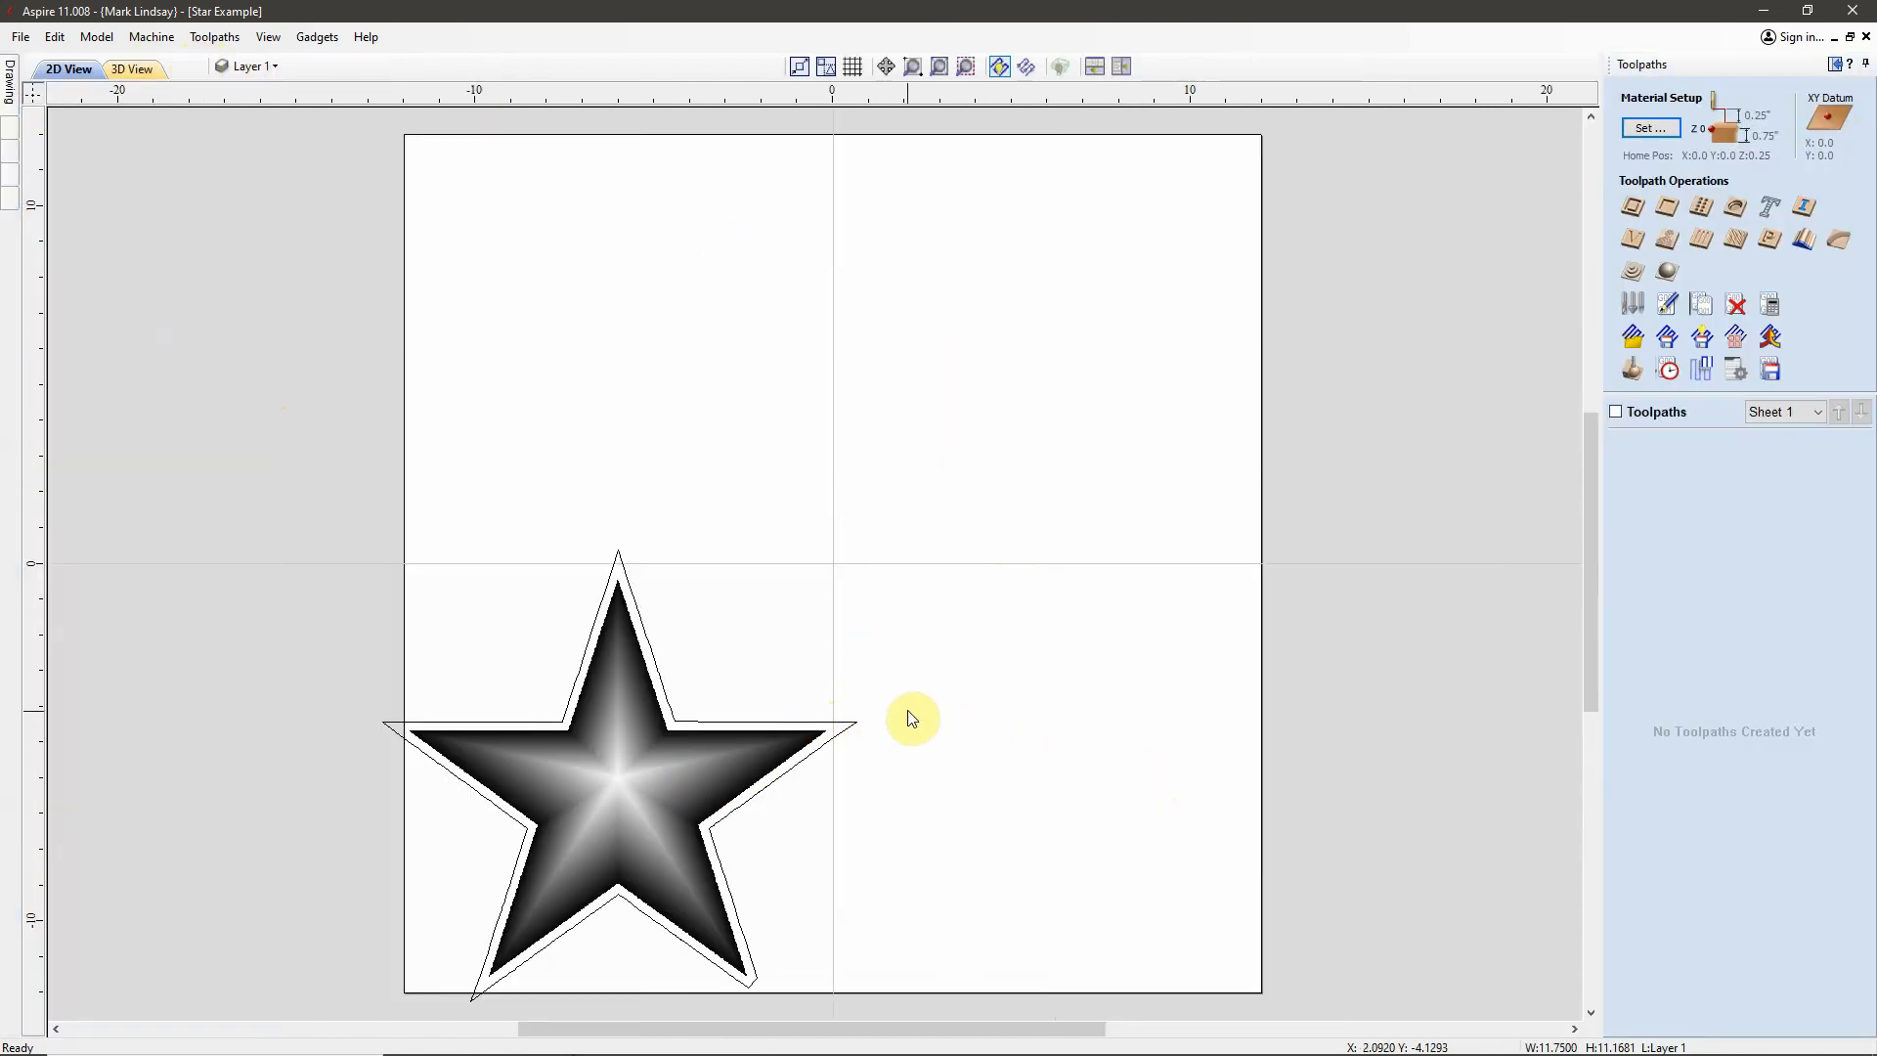
drag(901, 706, 841, 788)
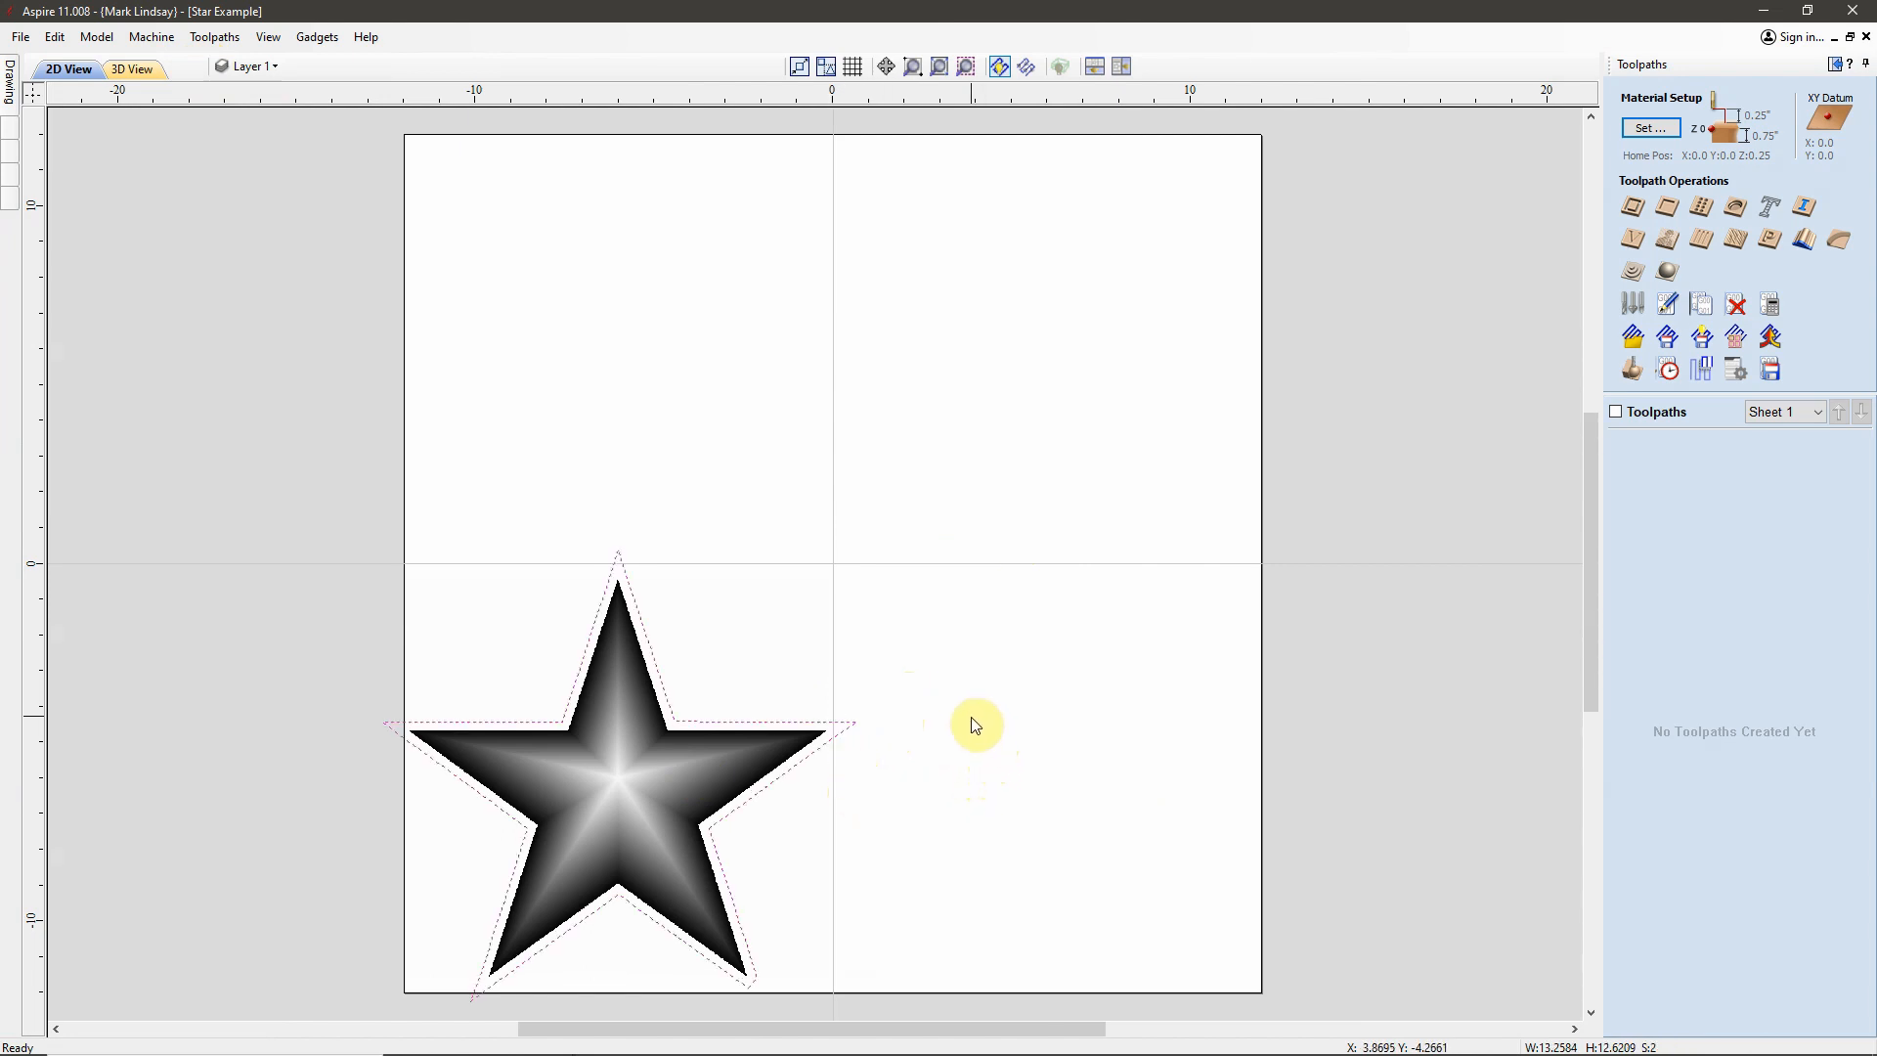
click(1635, 273)
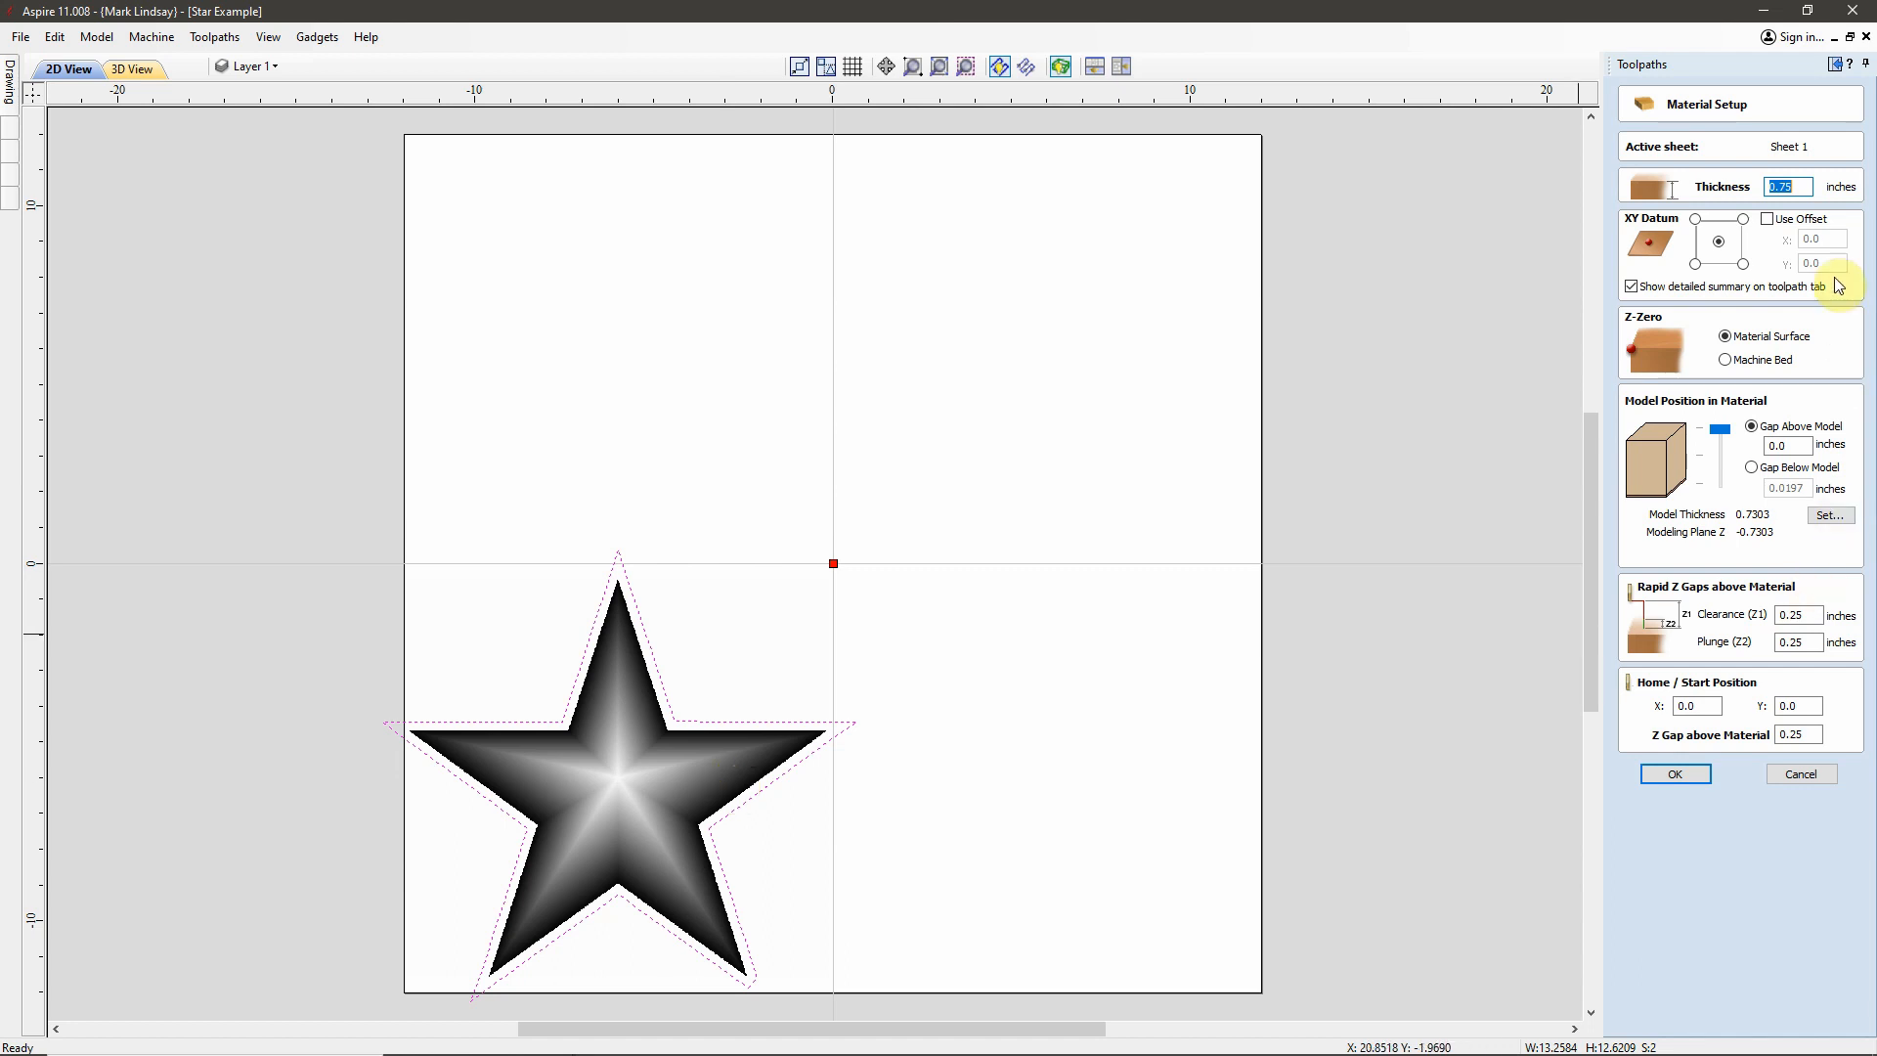
click(1691, 779)
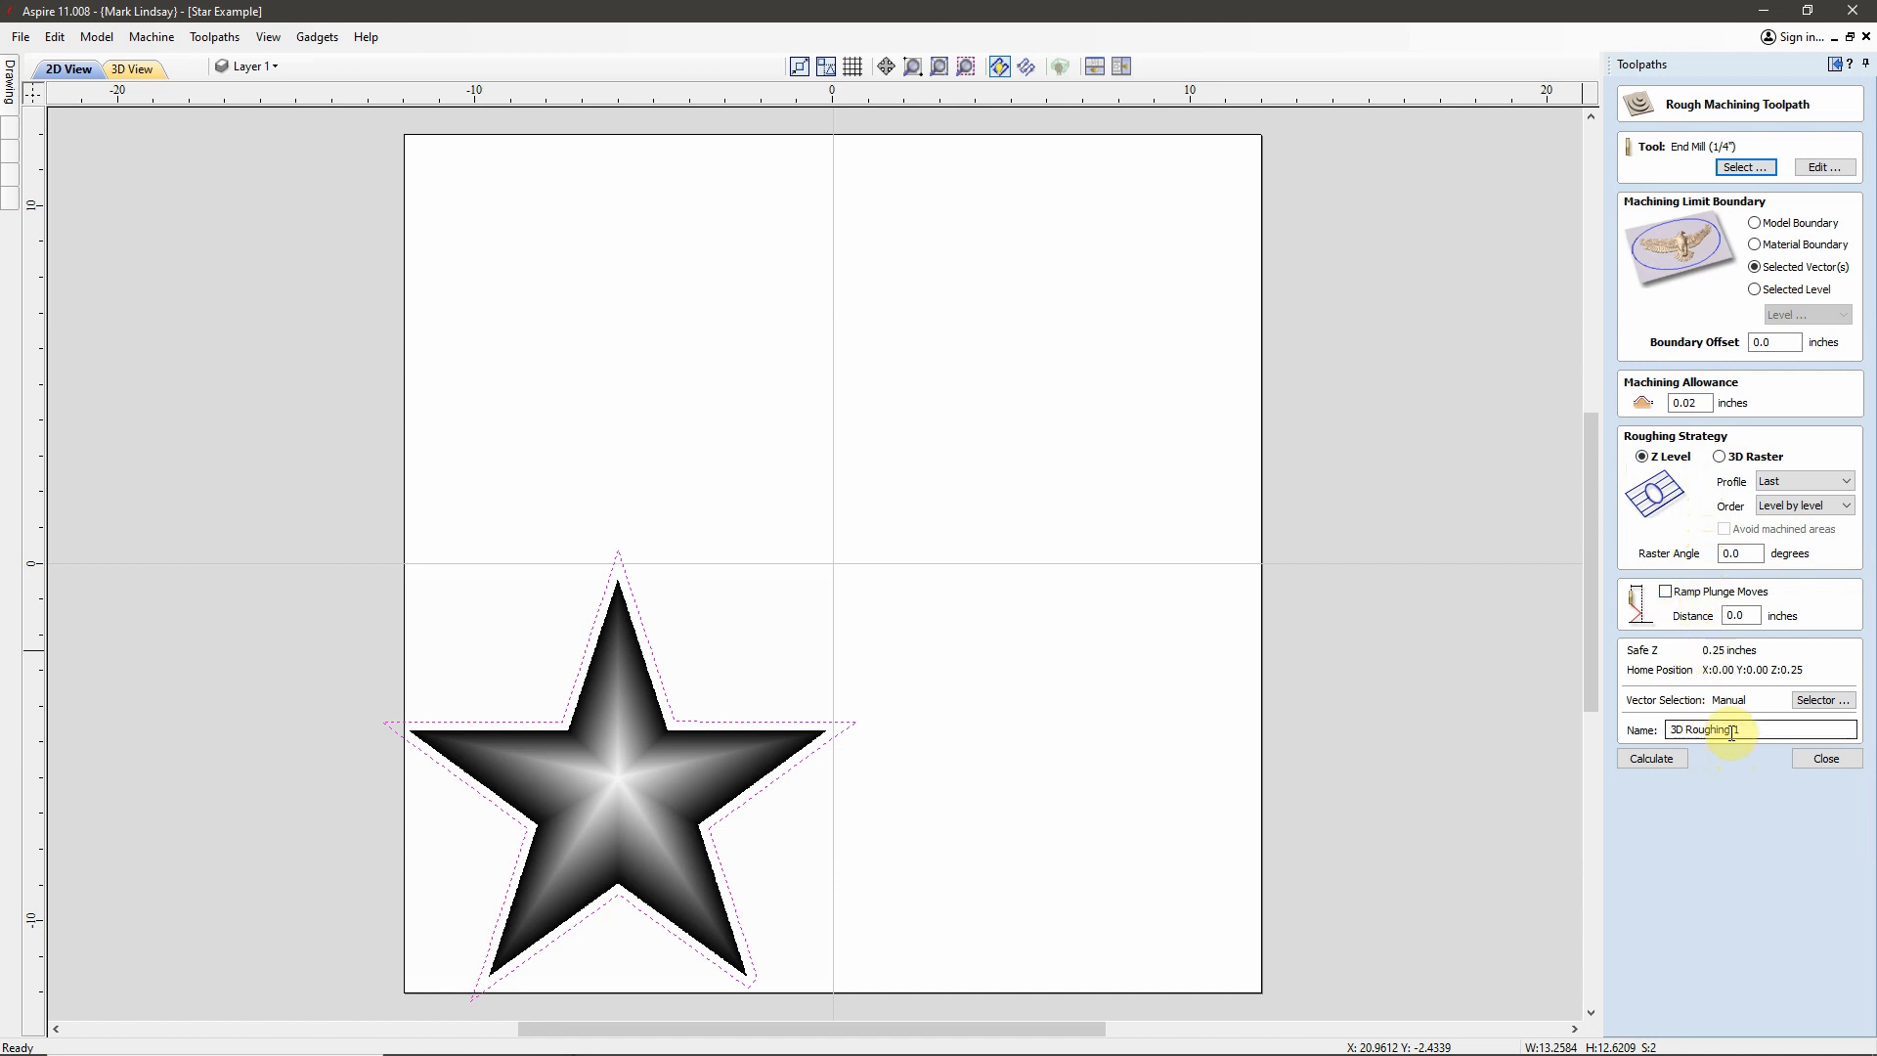
drag(1732, 732, 1756, 732)
key(BackSpace)
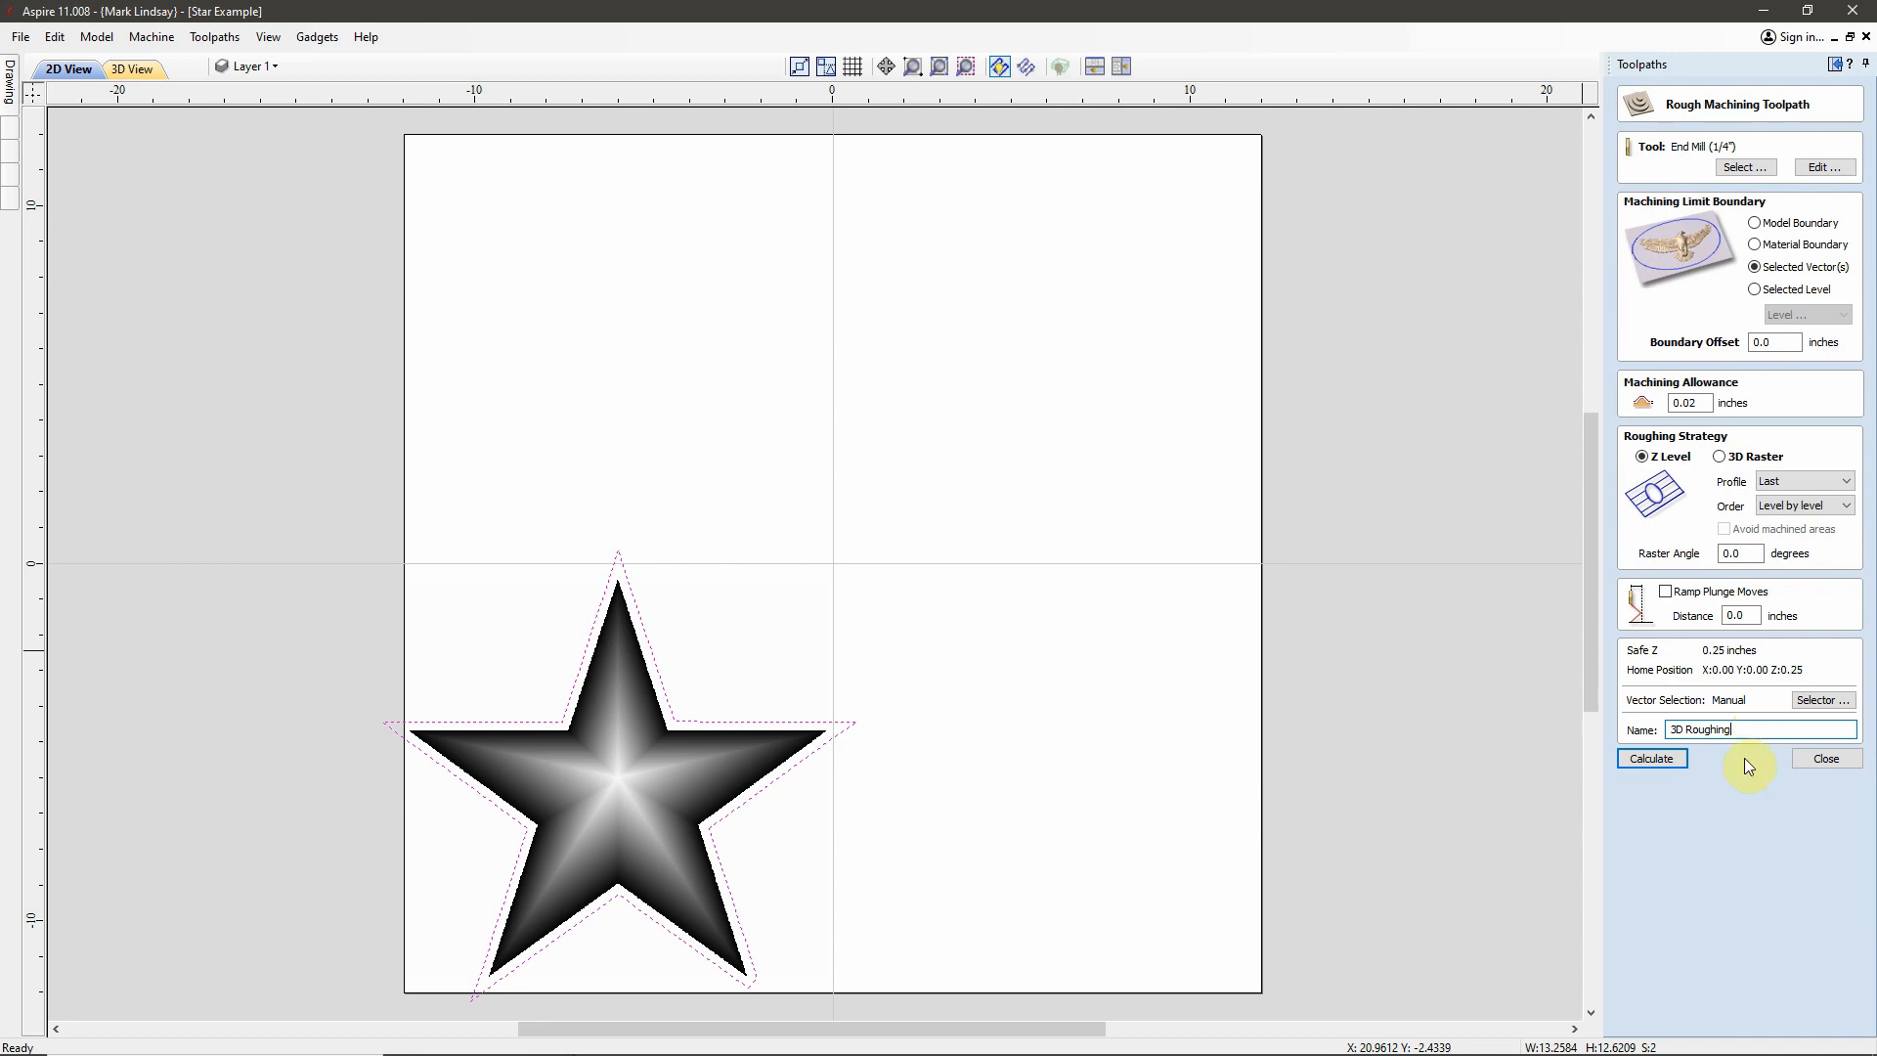
click(1652, 759)
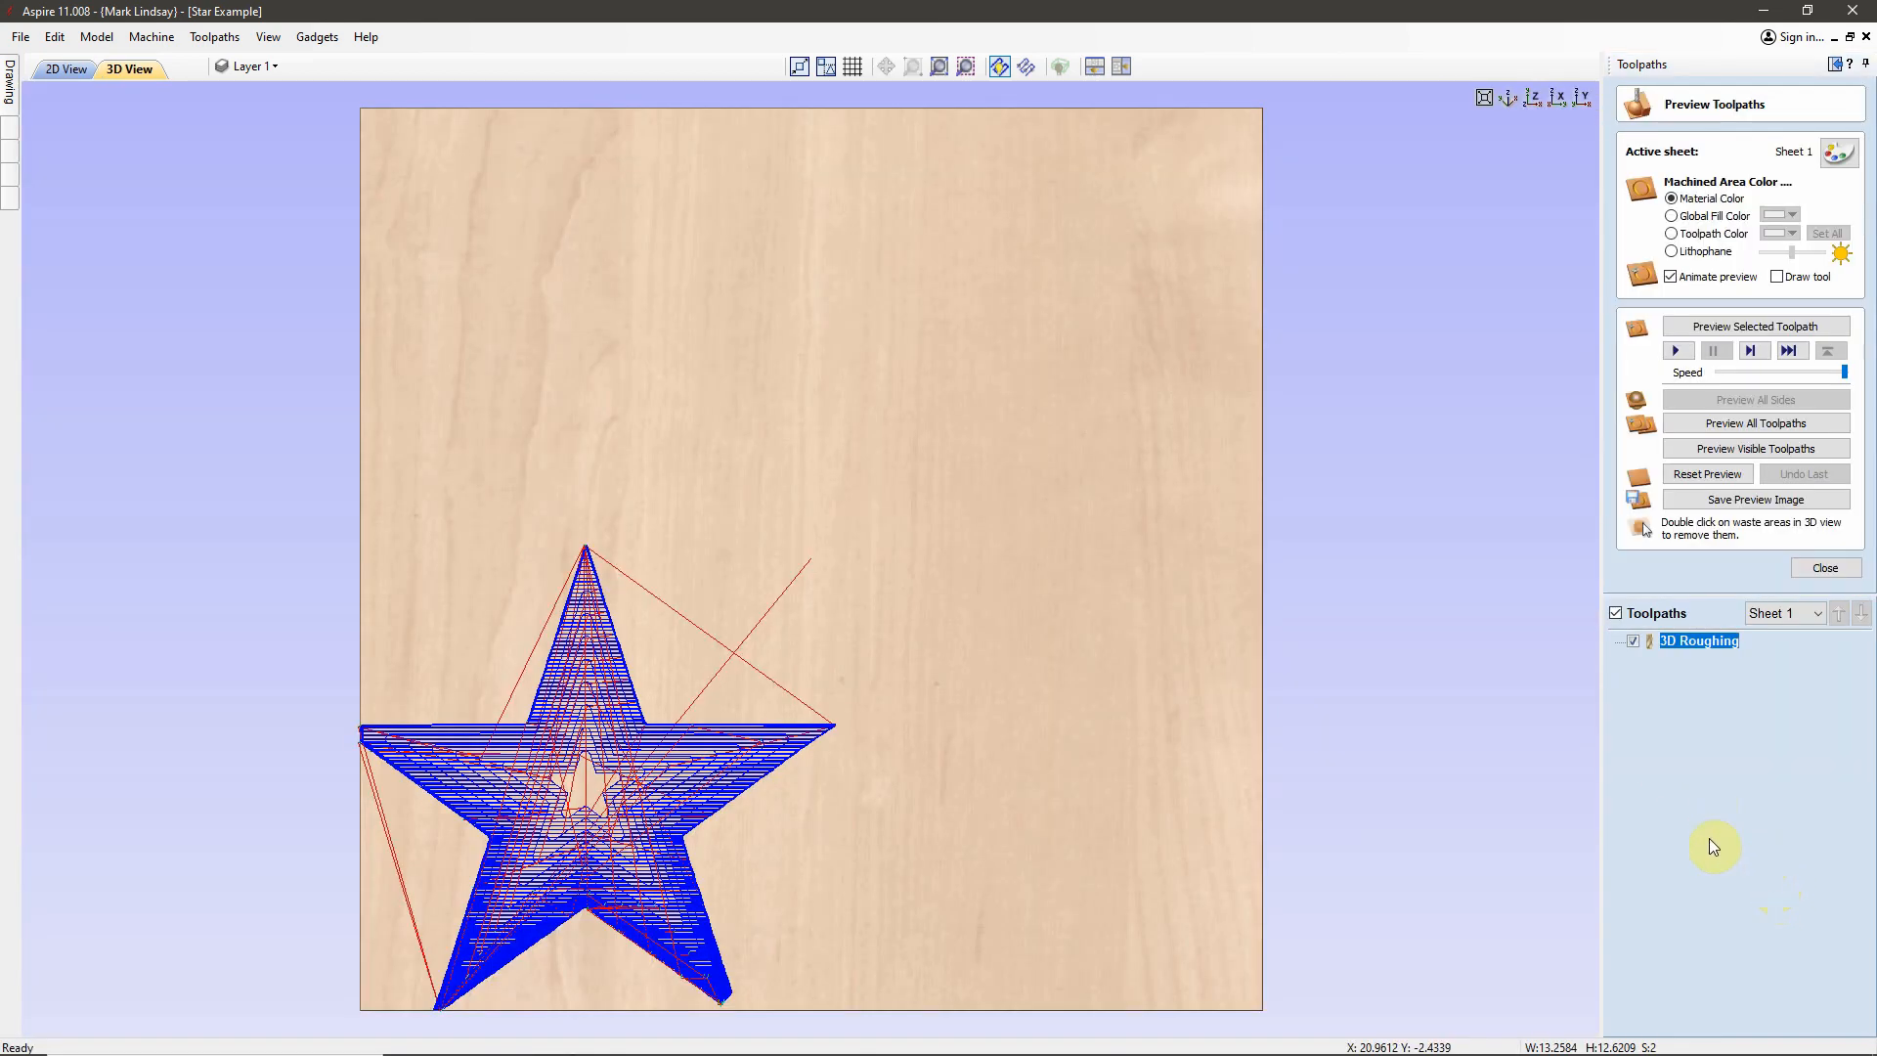
click(1839, 569)
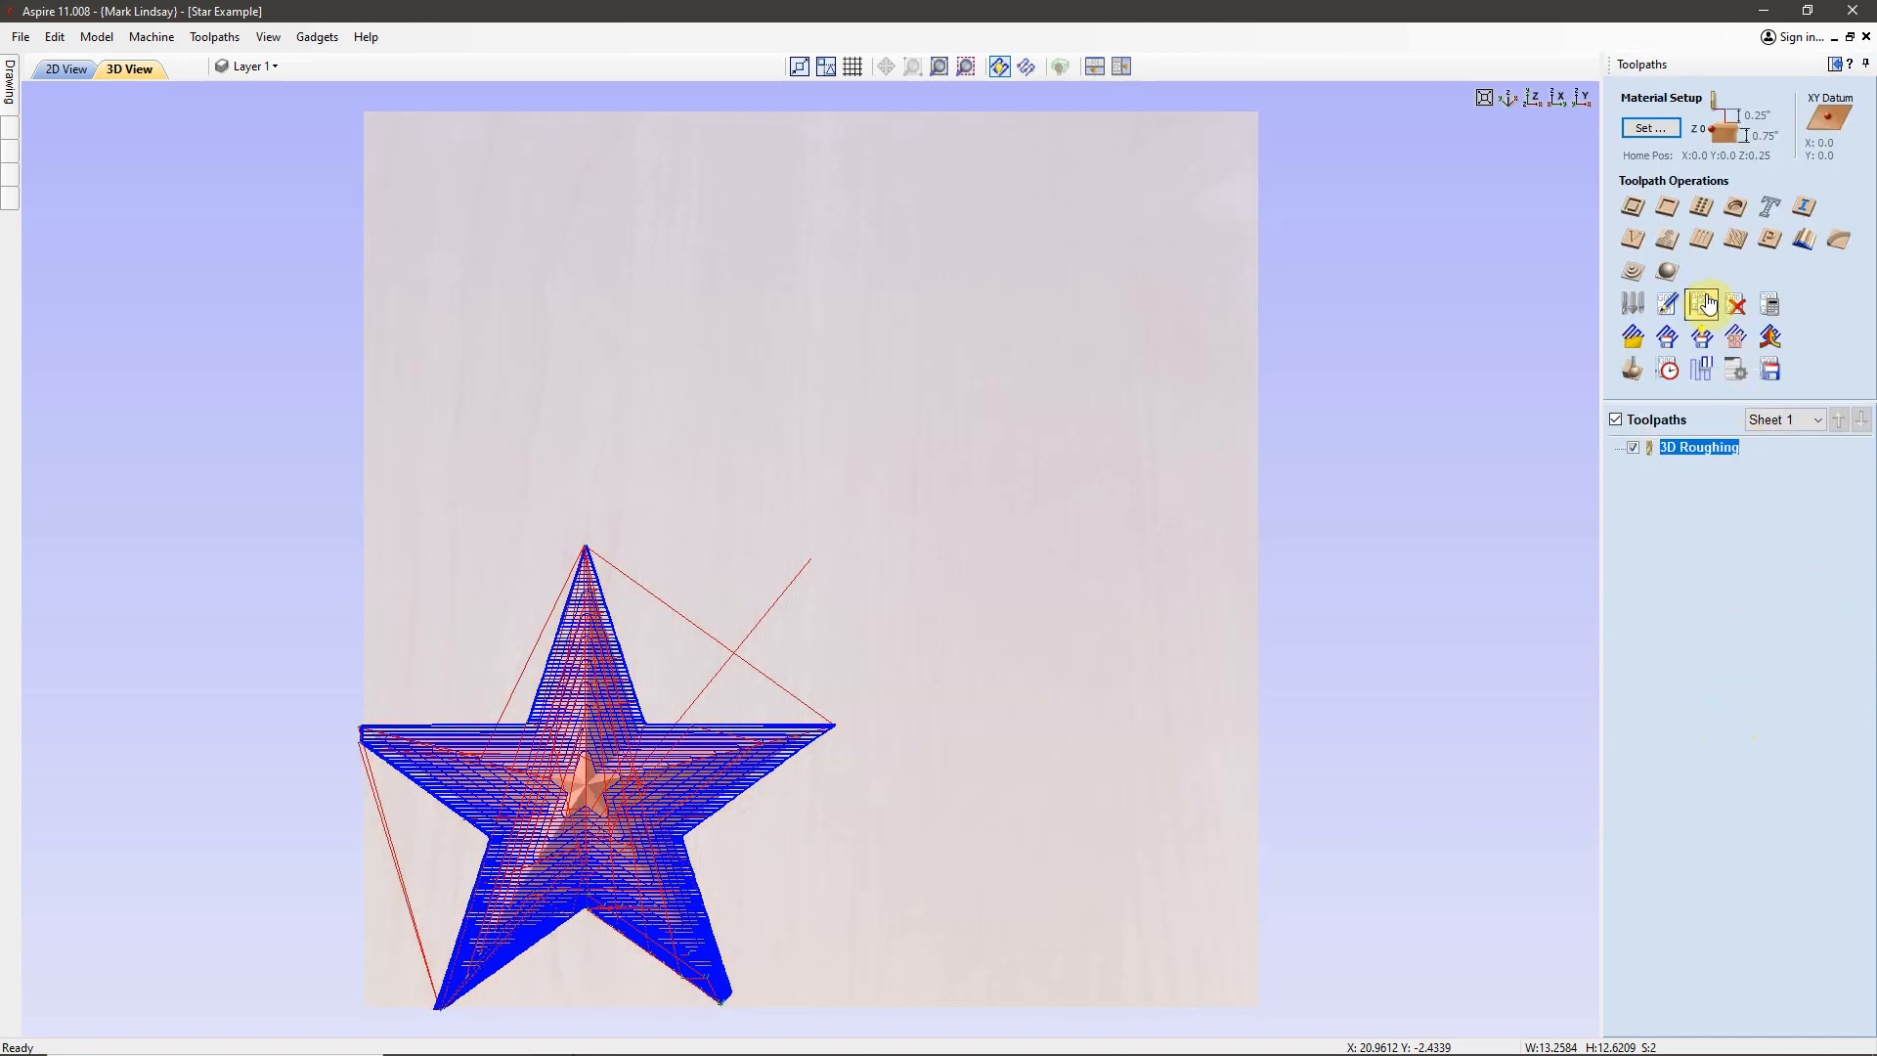
- Calculate a finish machining toolpath named 3D Finish with the 1/8" ball nose, limited to the selected boundary vector, using the Raster strategy
click(1667, 272)
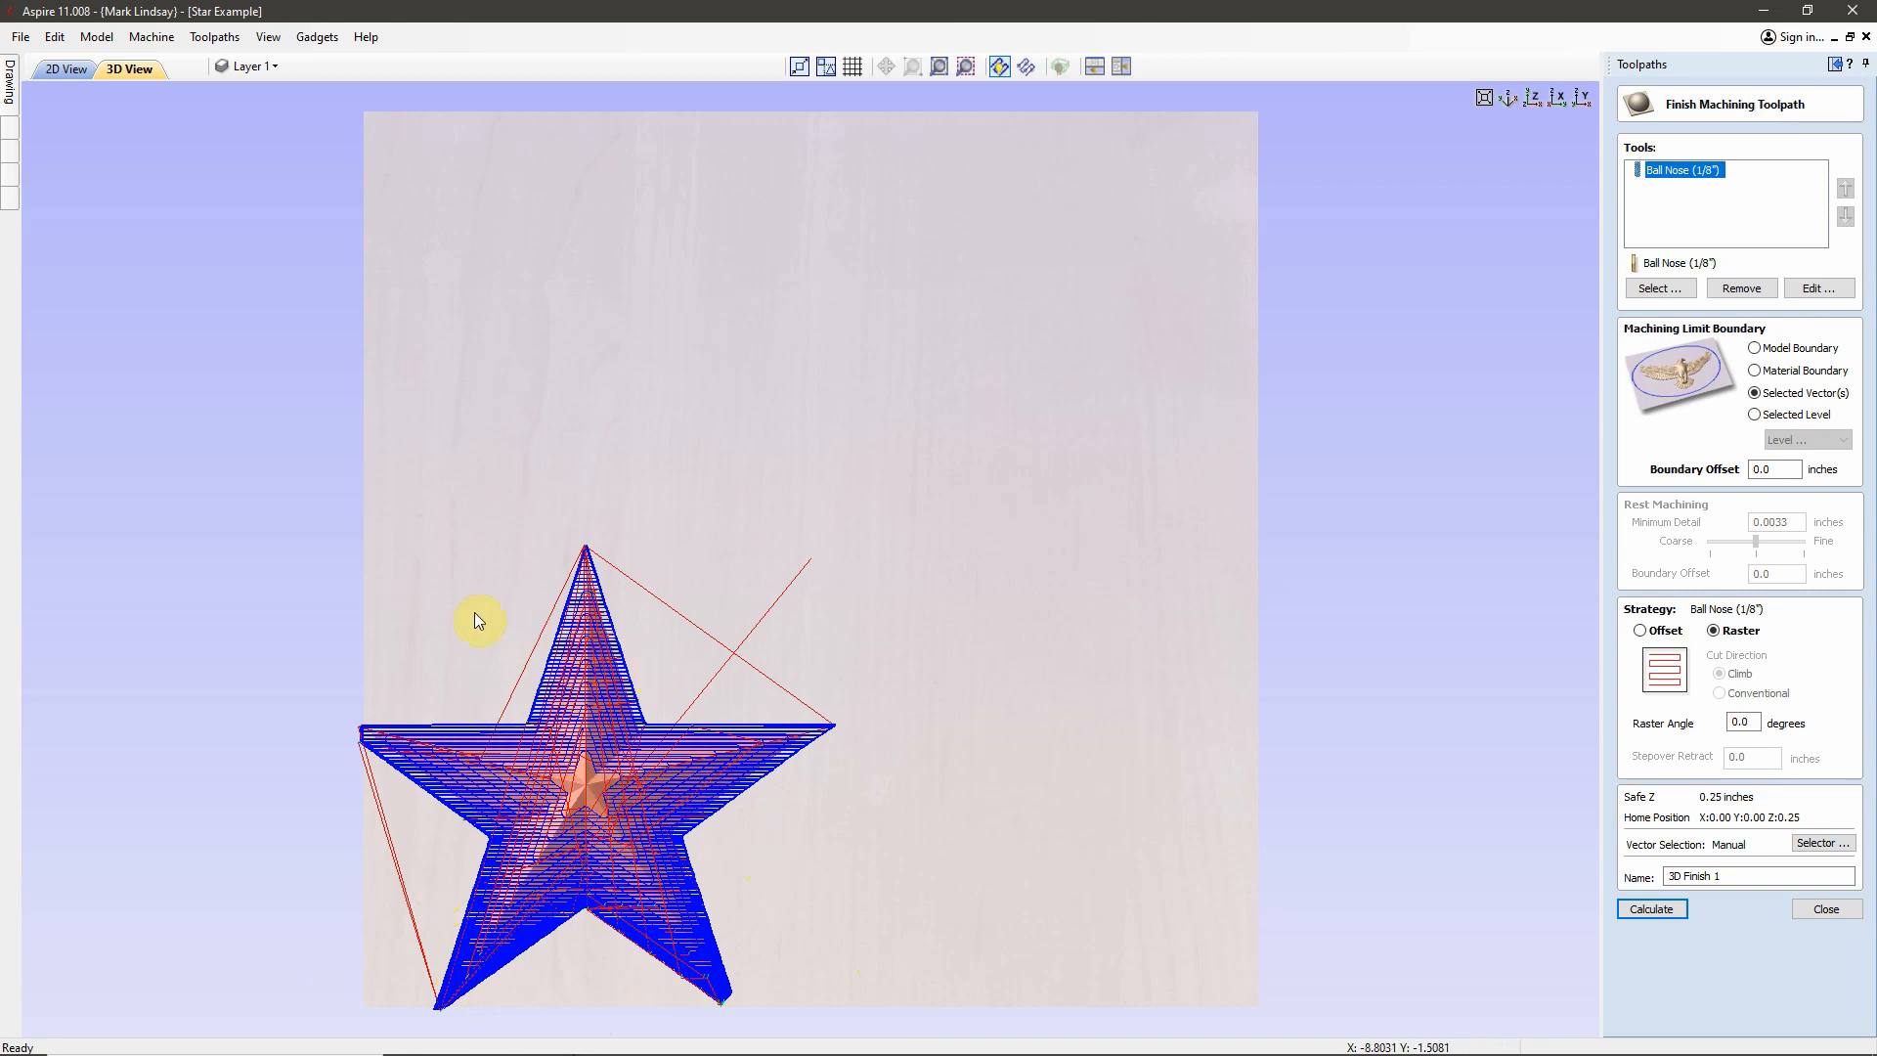
click(1718, 878)
key(BackSpace)
key(BackSpace)
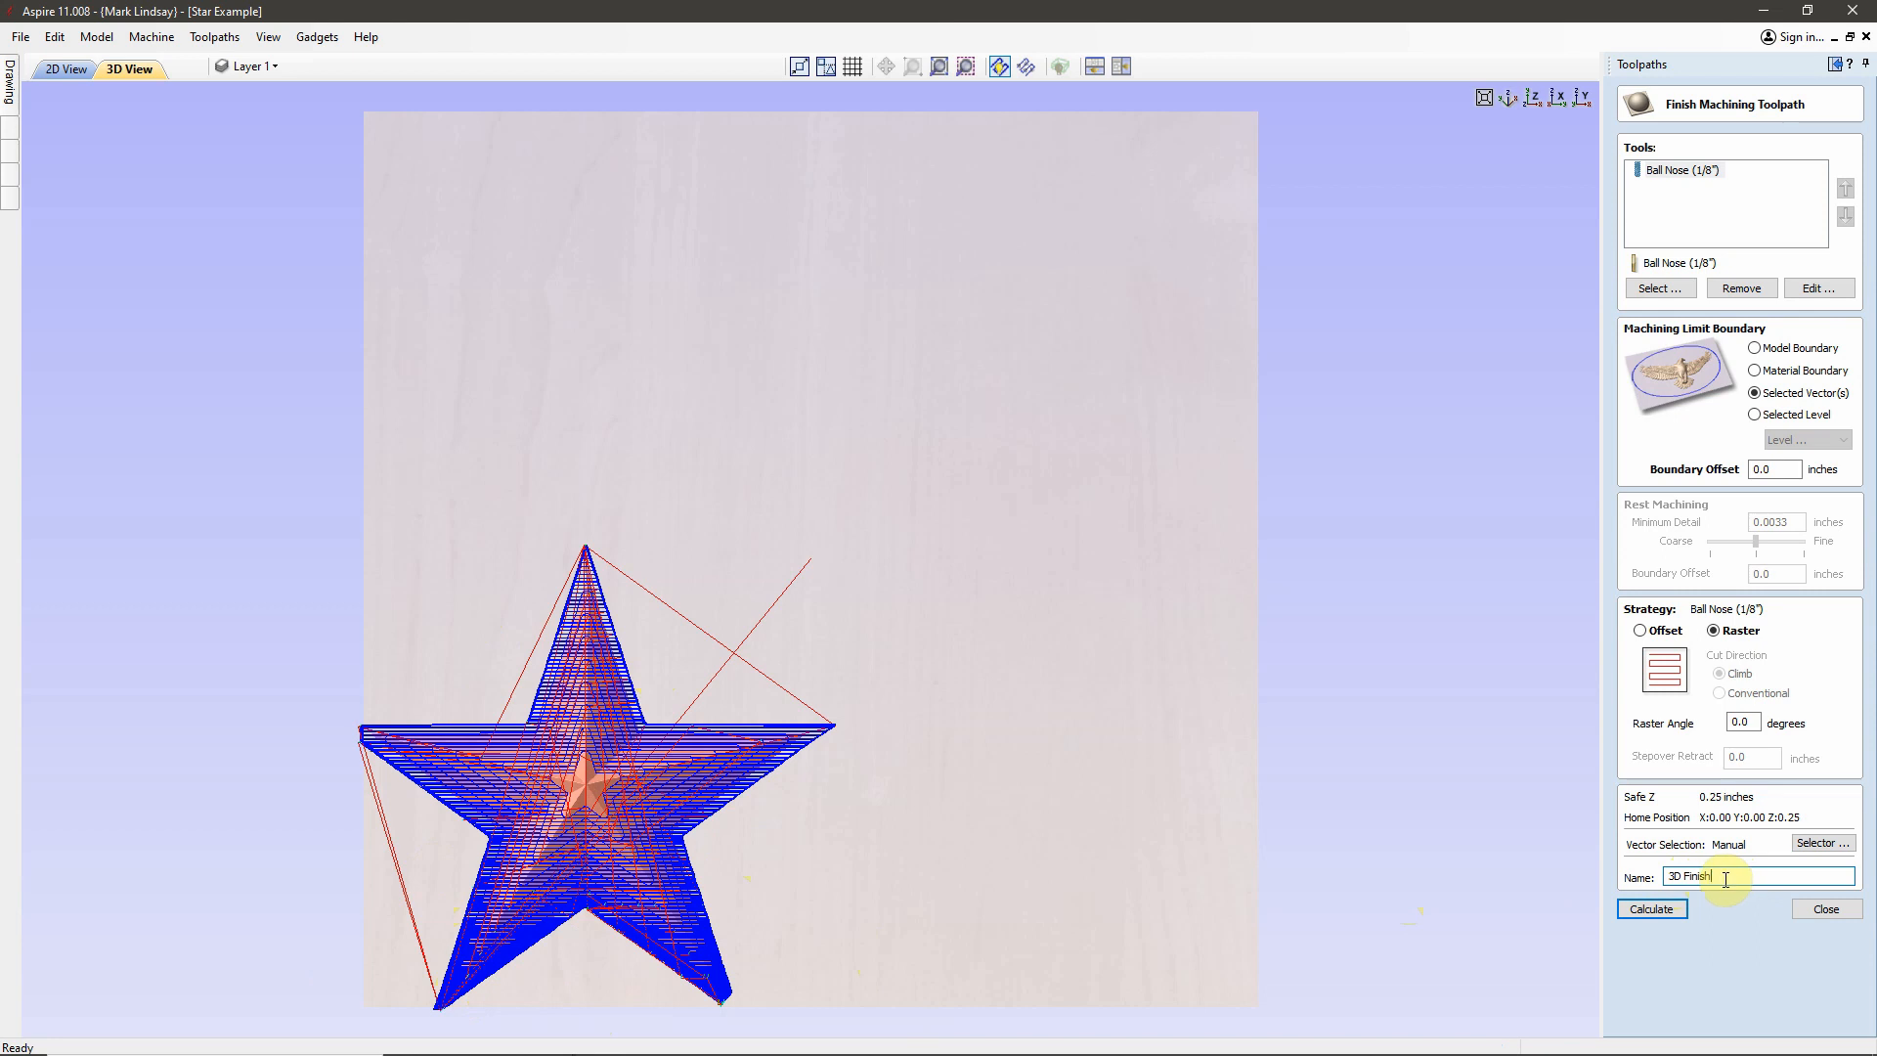
click(1661, 909)
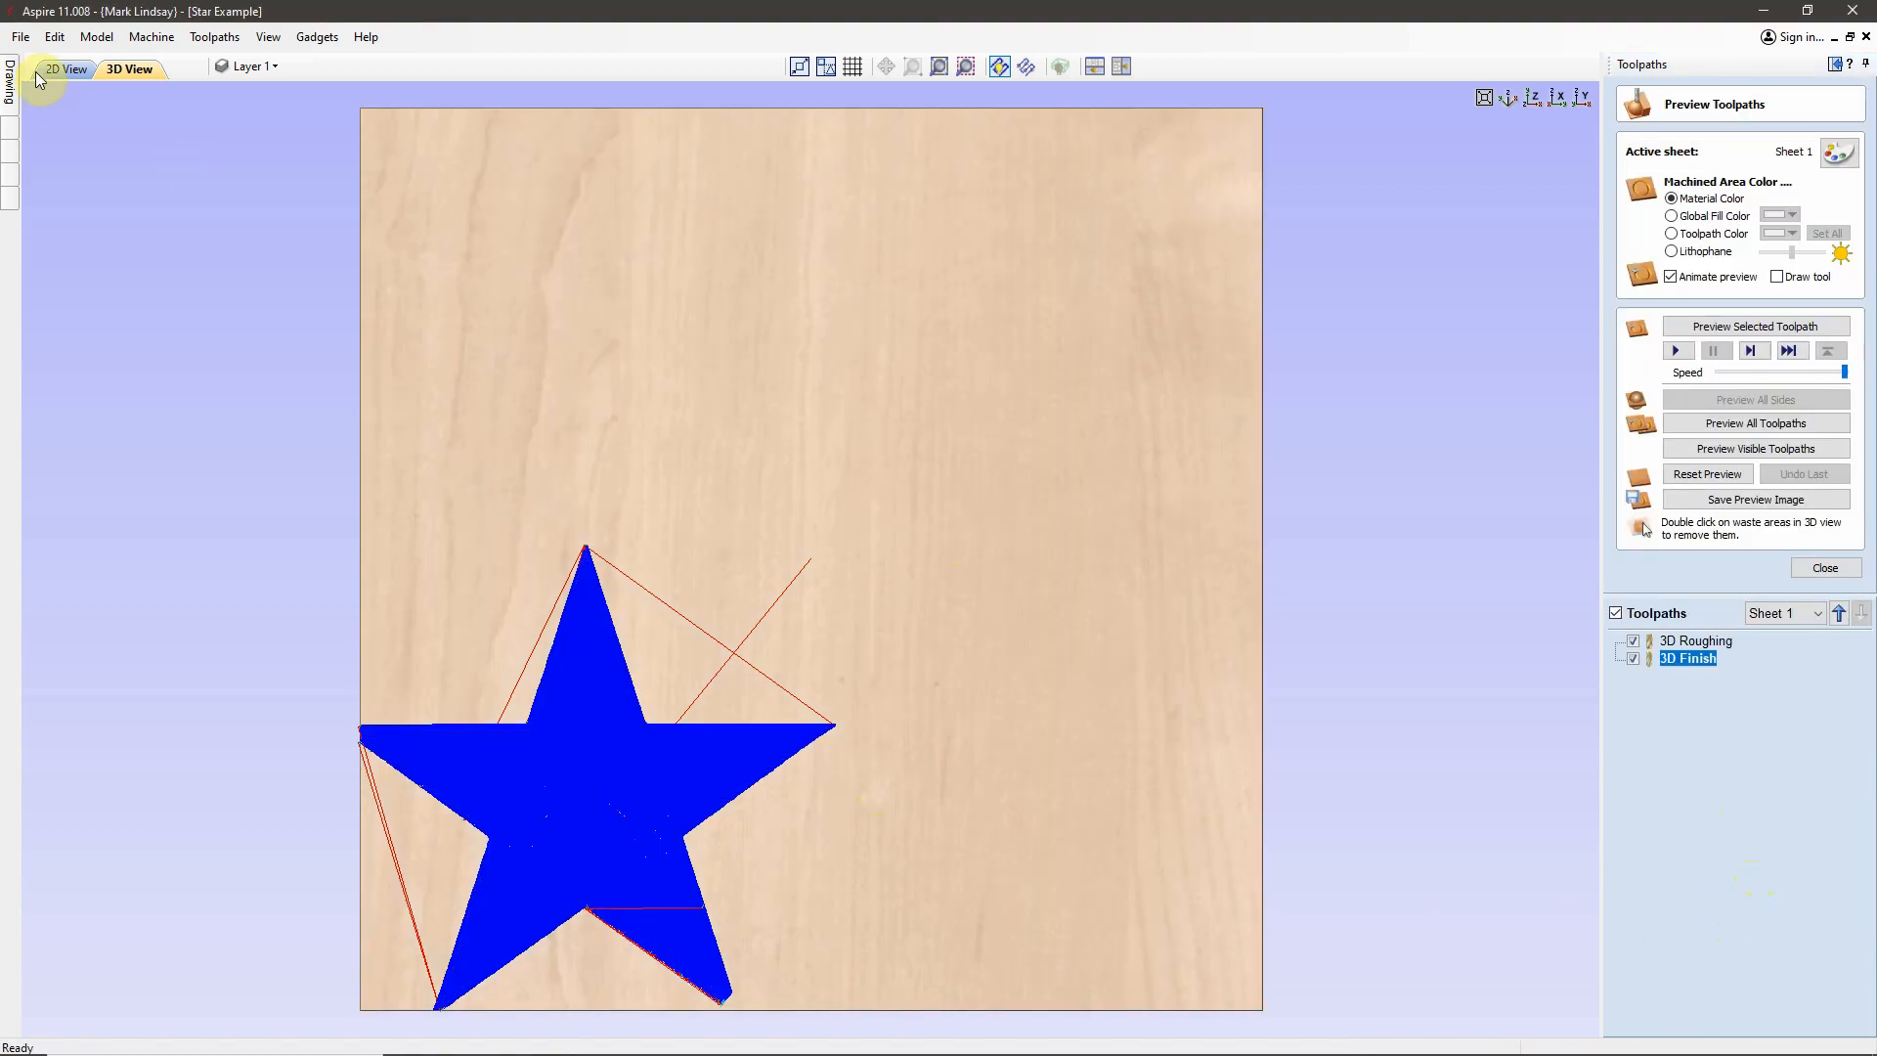
- Check the star and its boundary in the 2D view, return to the 3D view and leave the toolpath preview
click(53, 73)
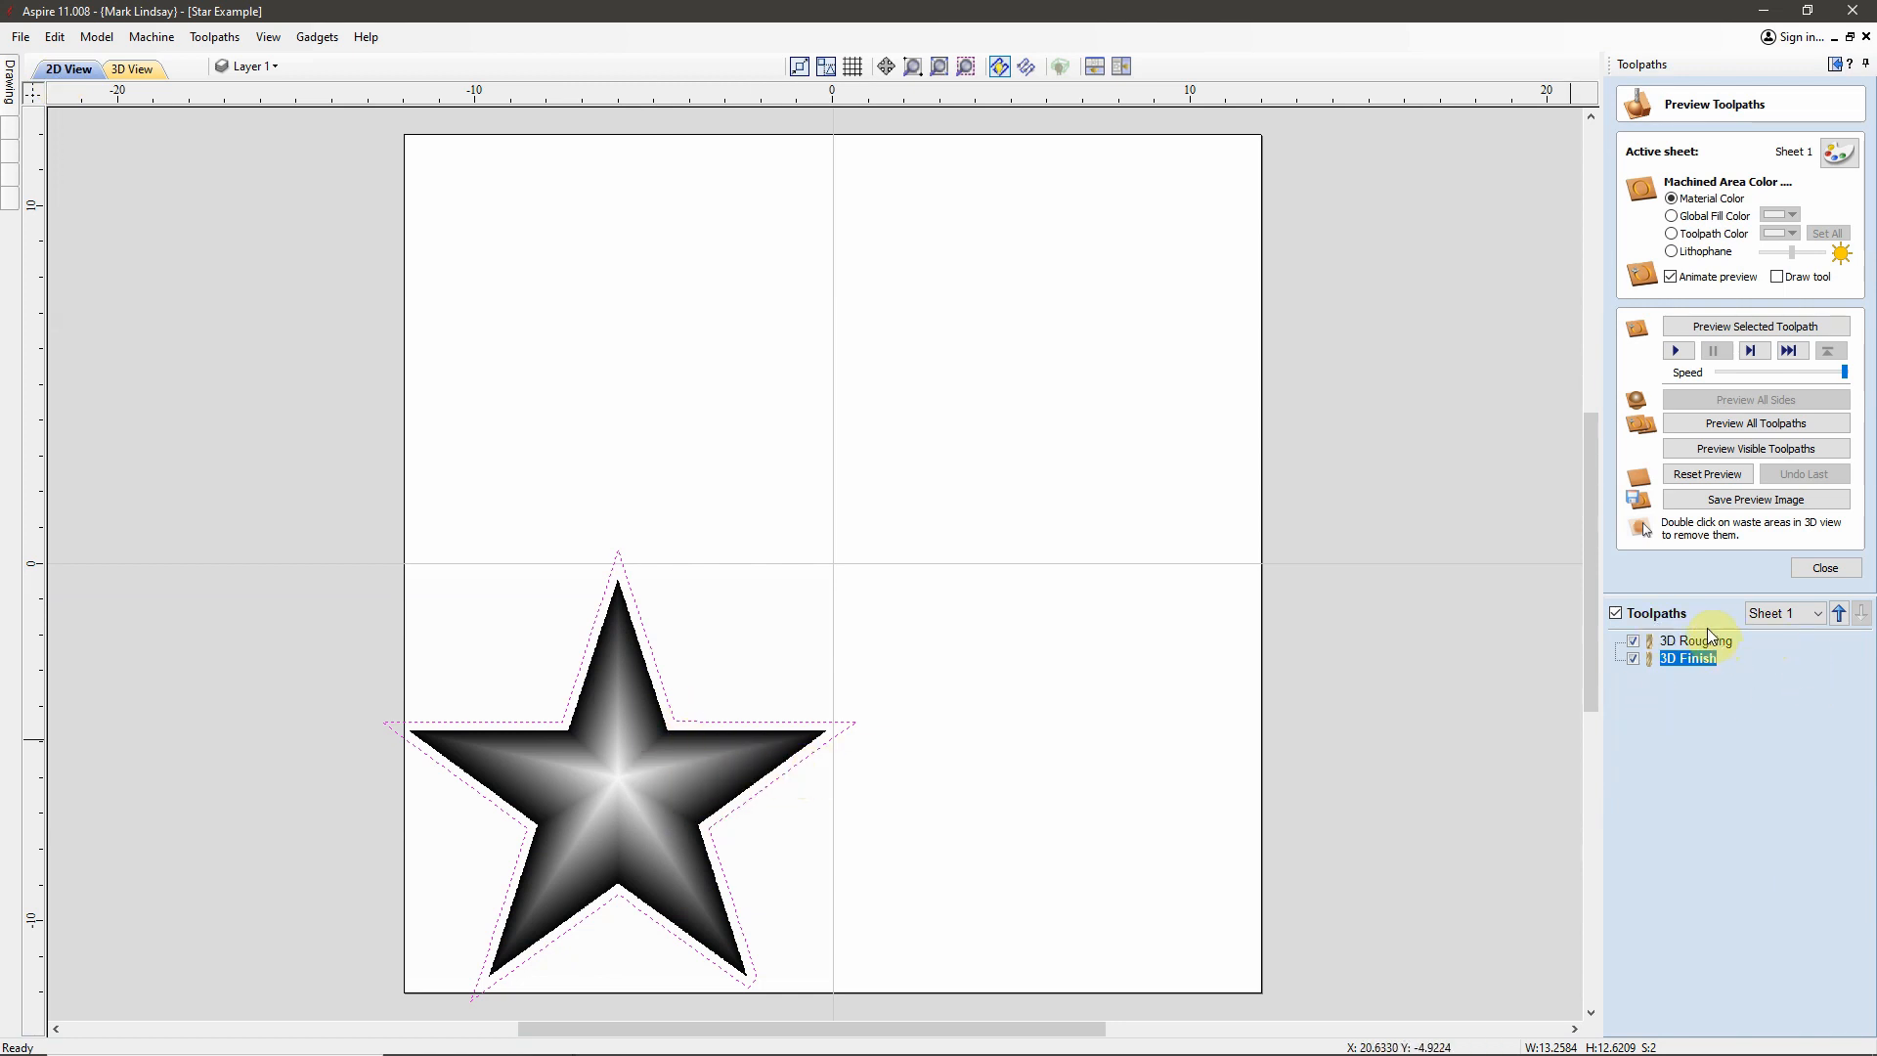
click(133, 69)
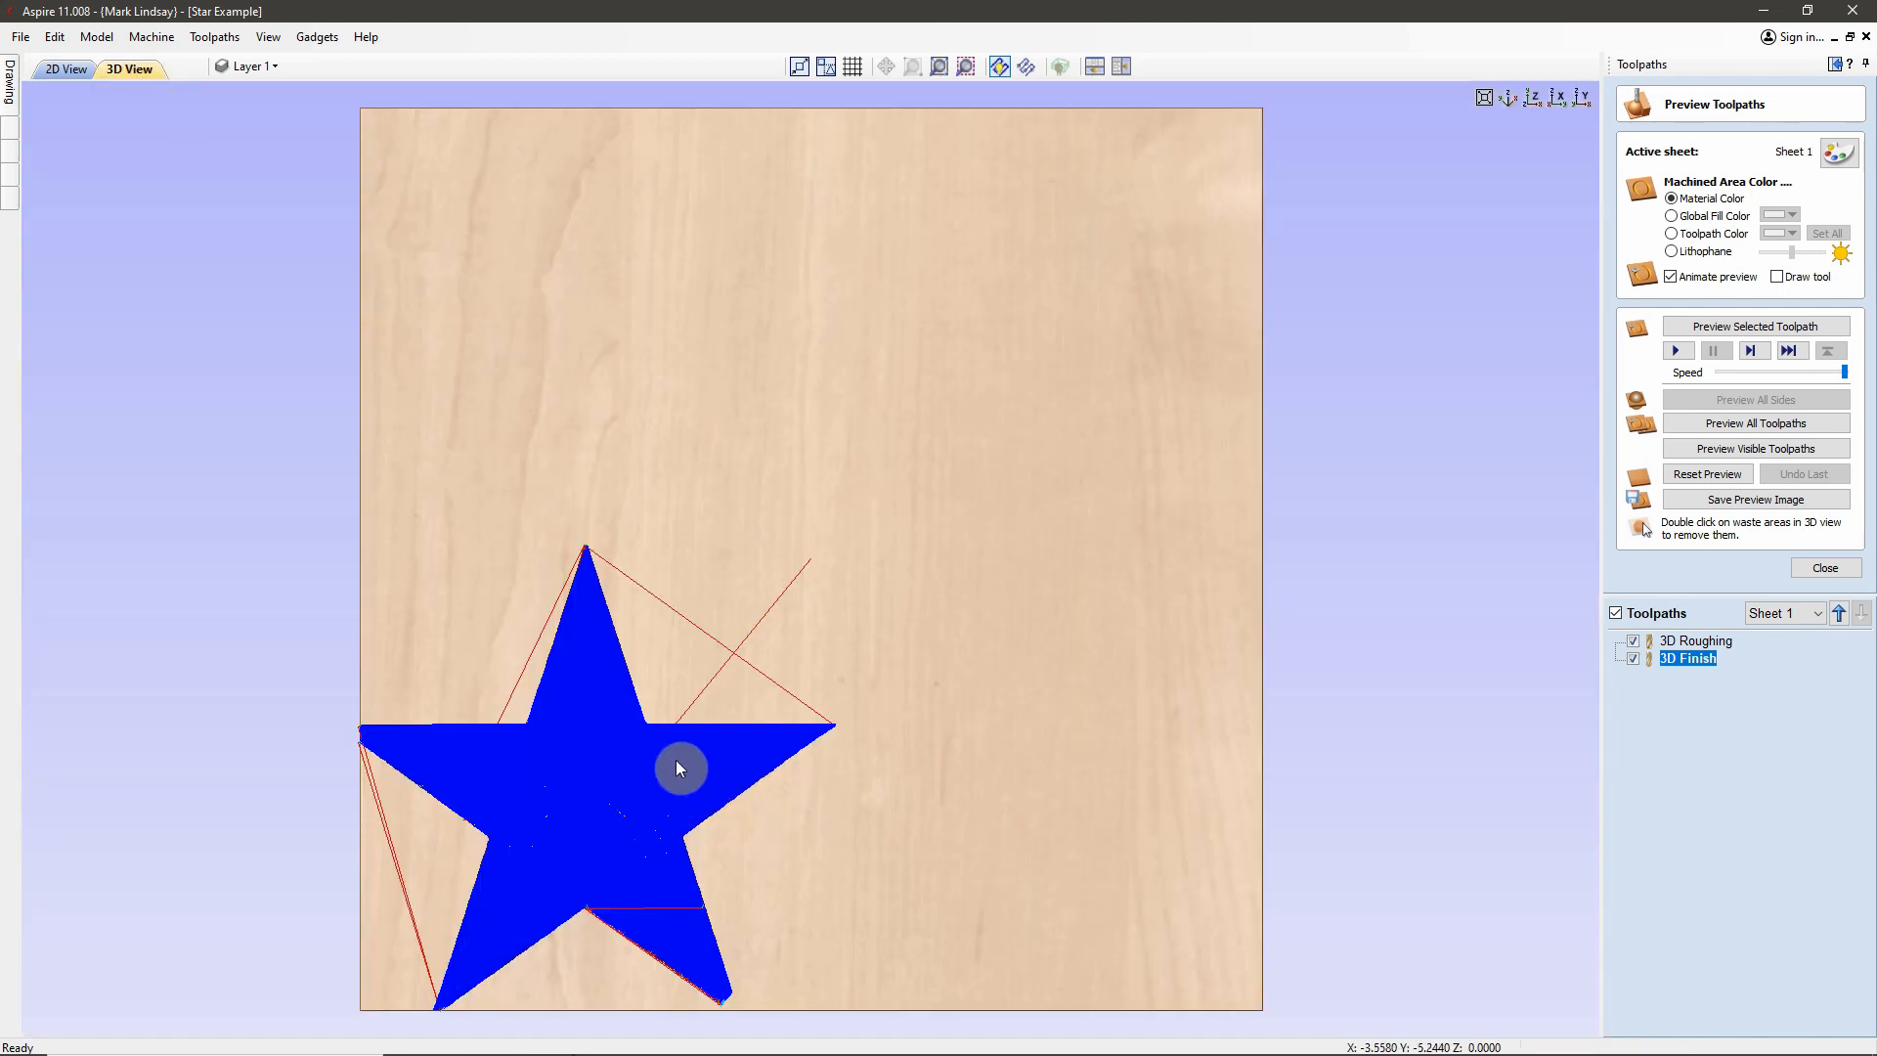
click(1826, 568)
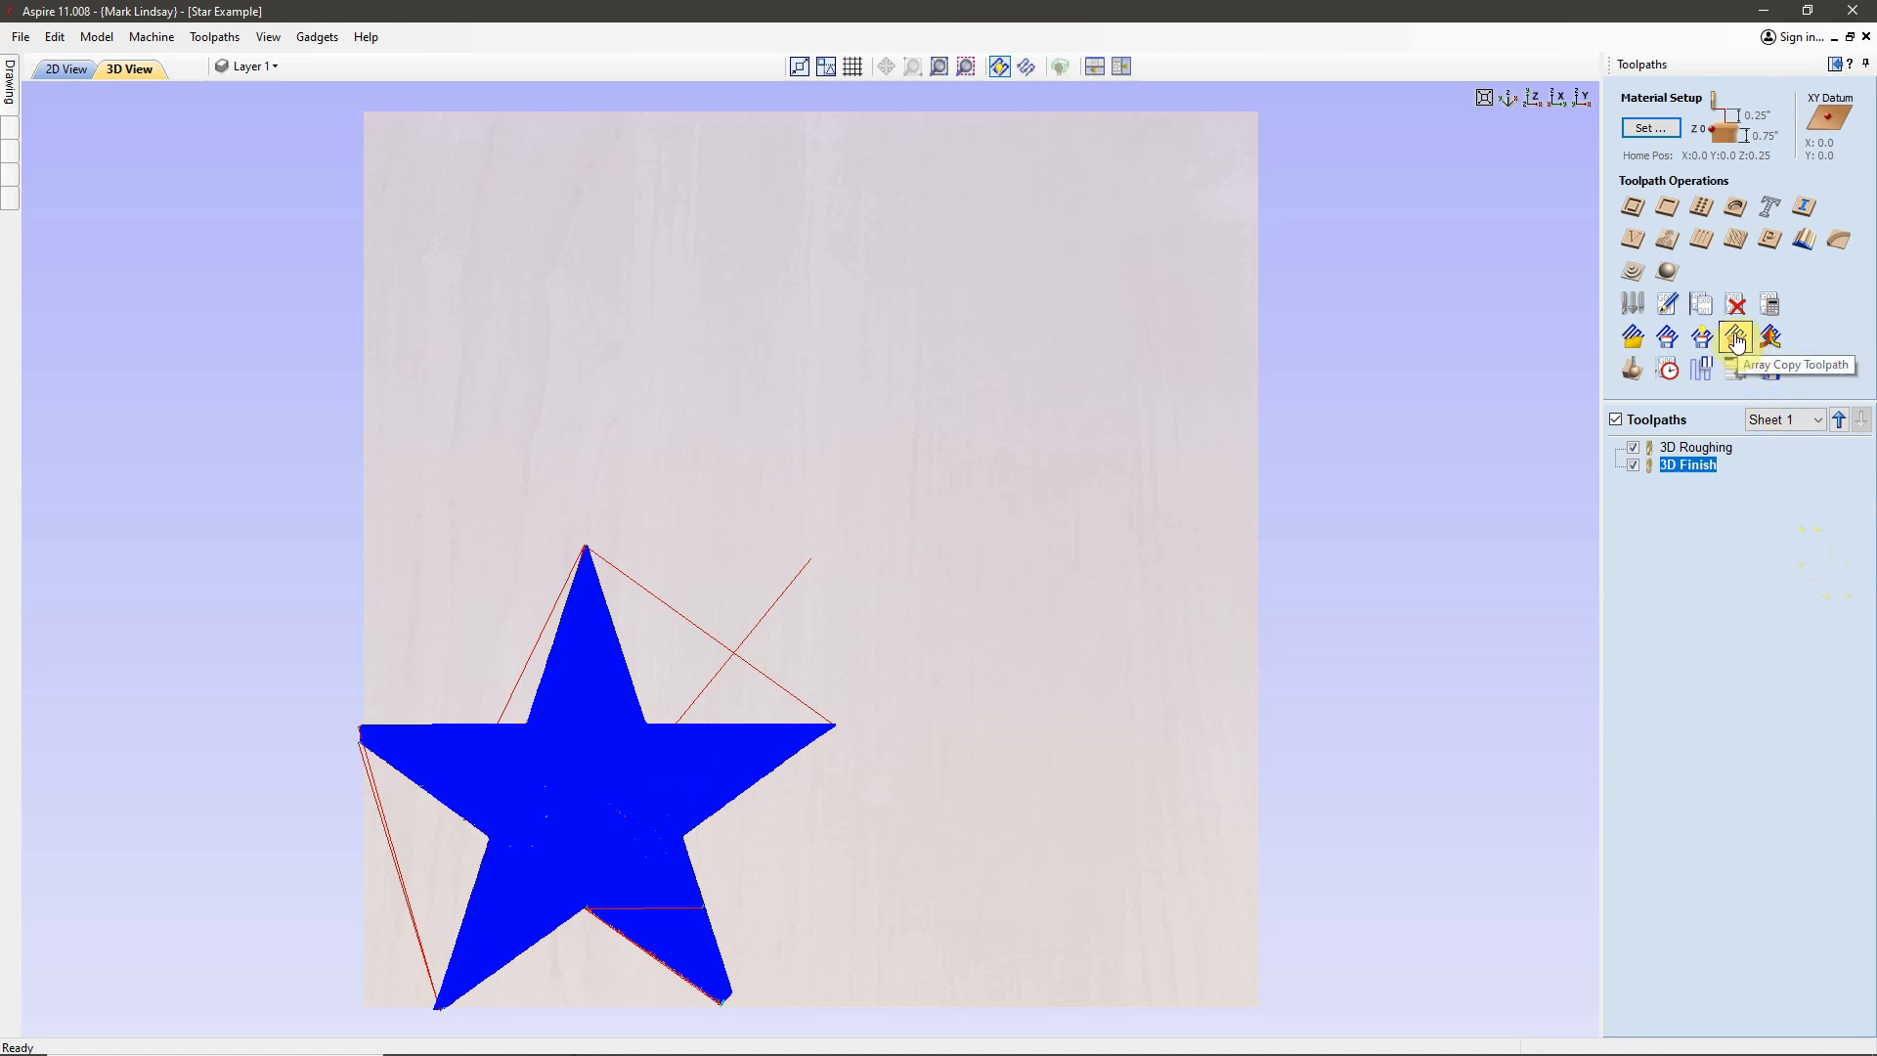
- Start an array copy of the 3D Roughing and 3D Finish toolpaths with 2 rows and 2 columns
click(1736, 339)
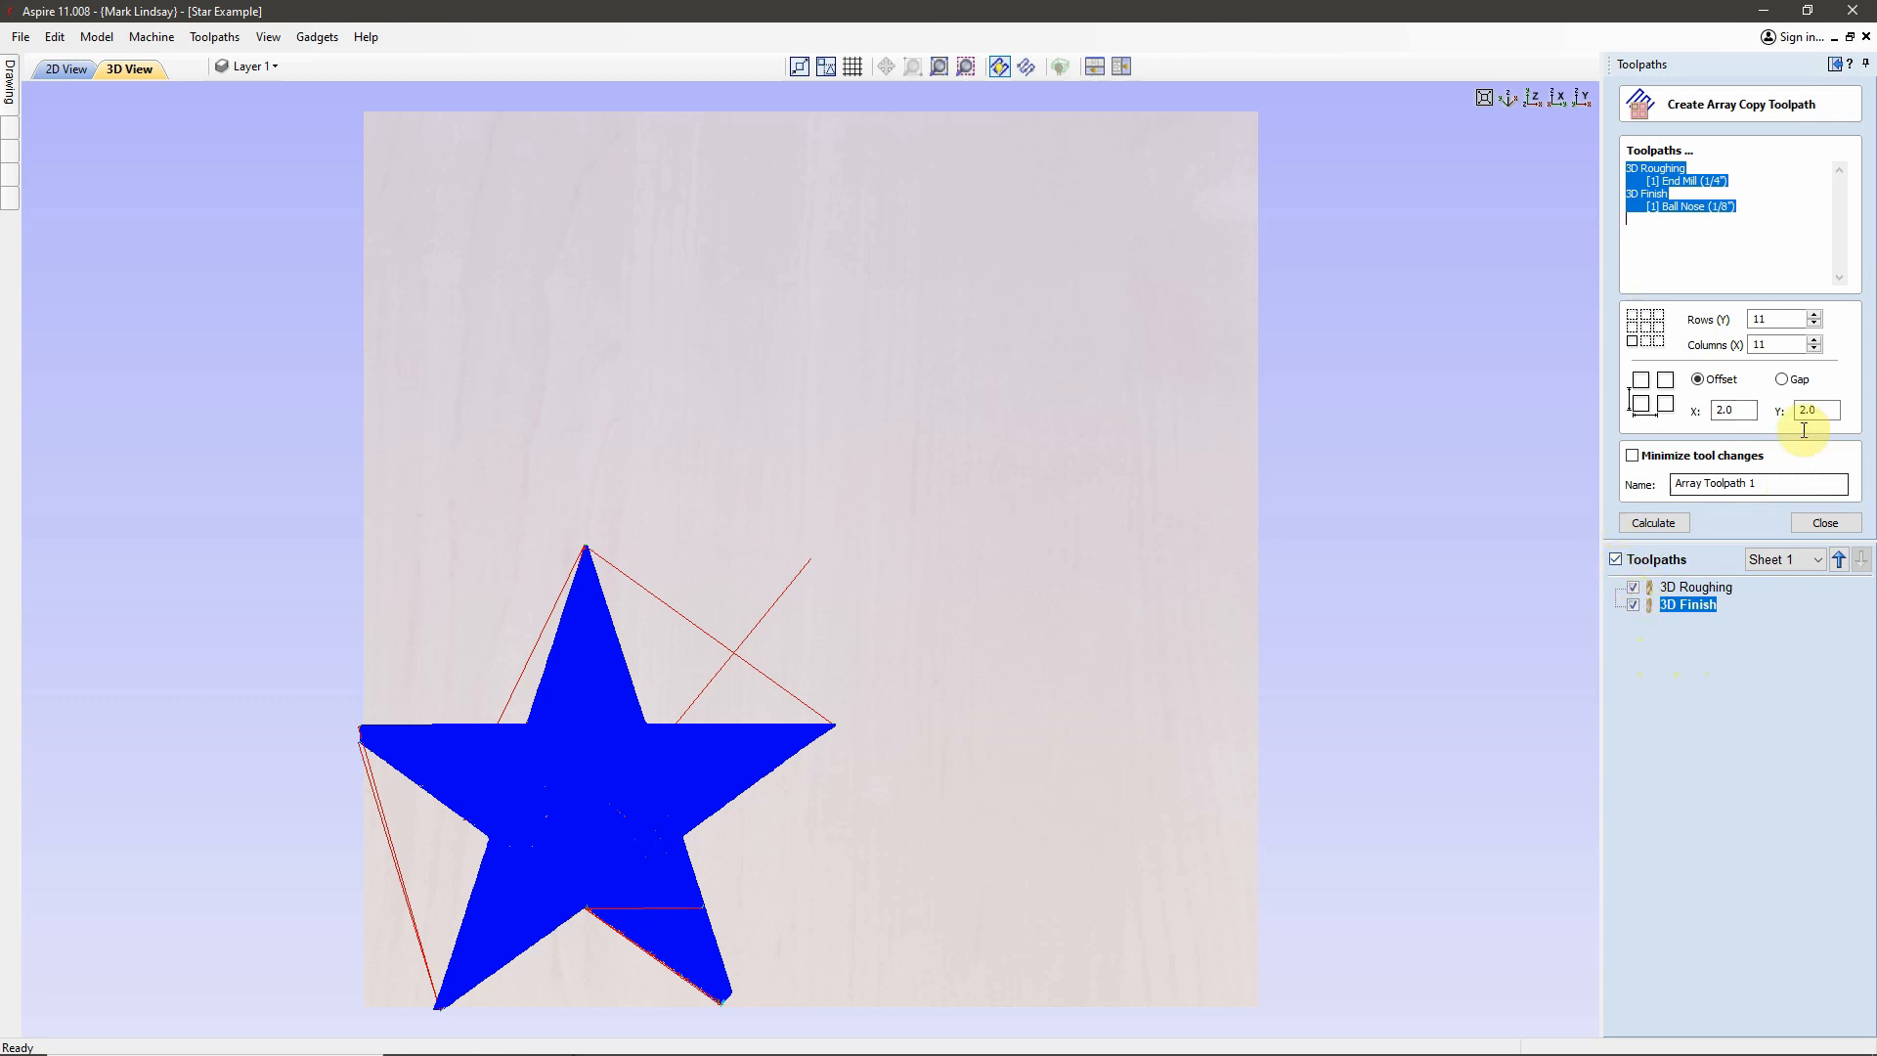
click(1745, 203)
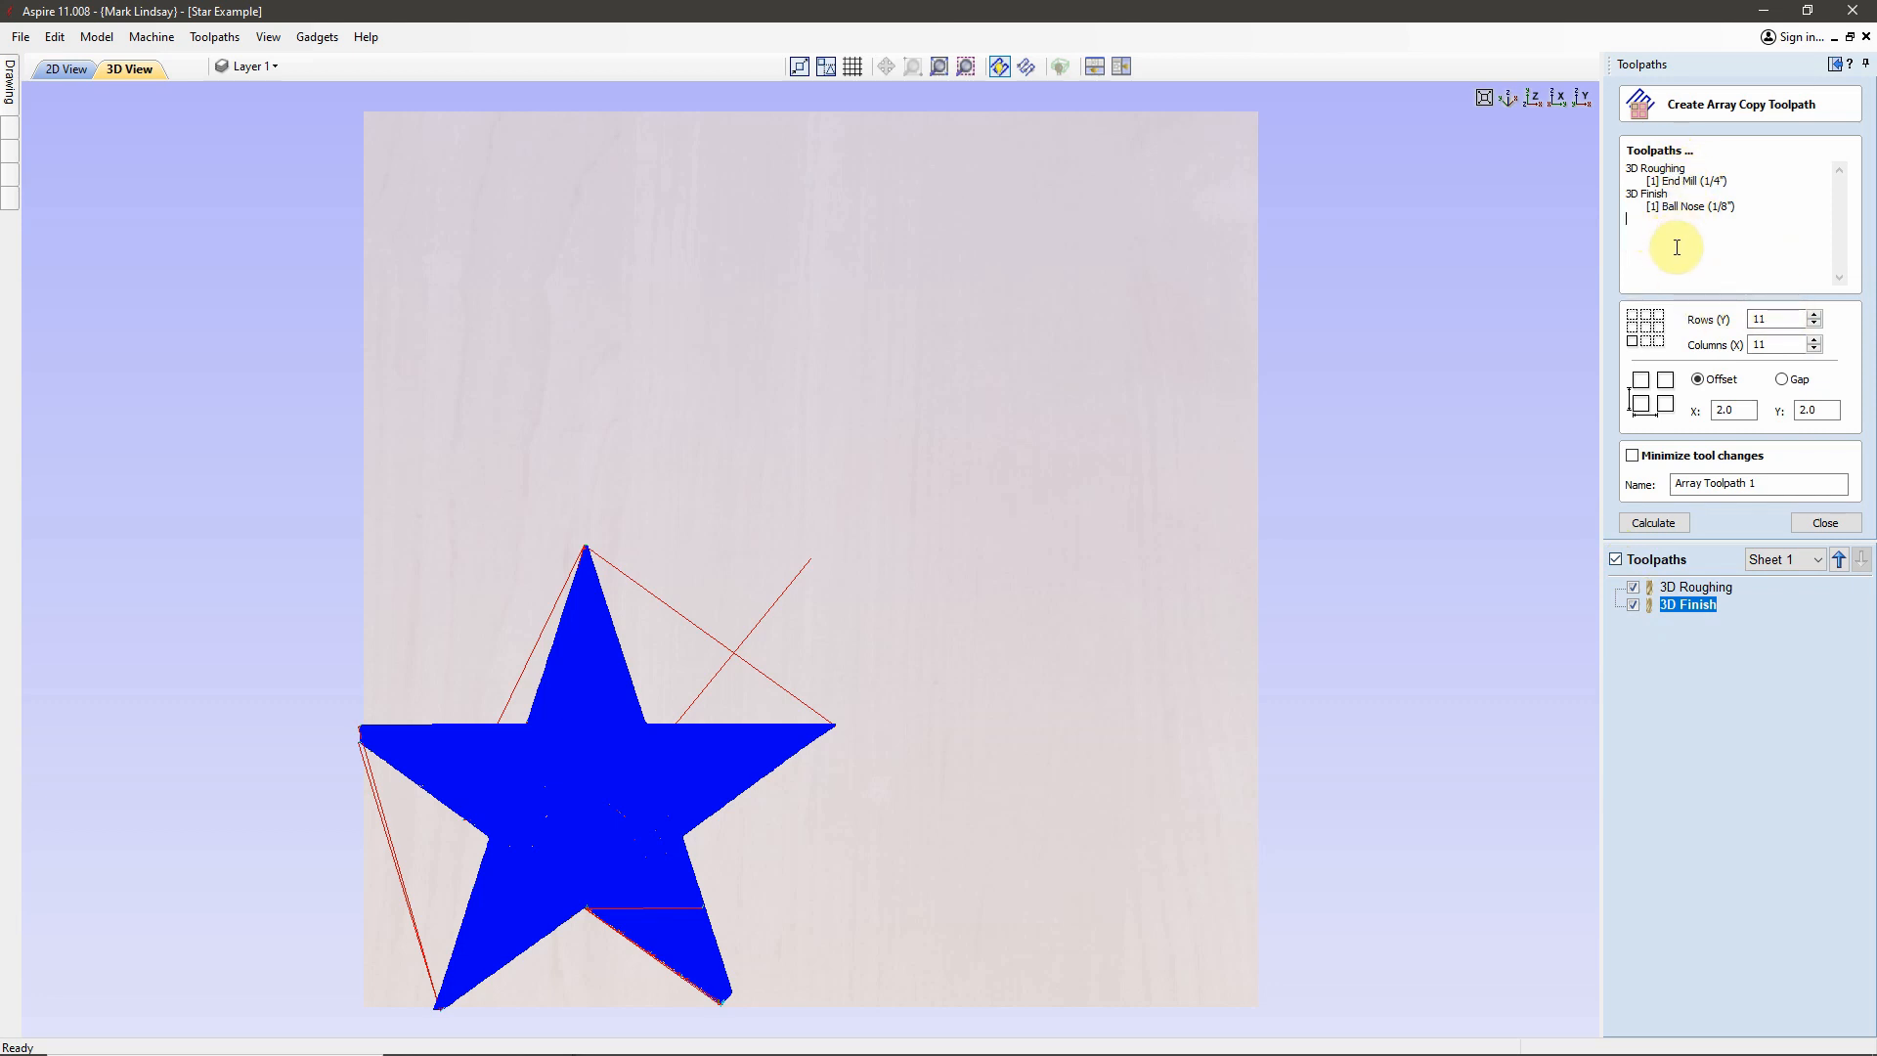
double_click(1768, 319)
text(2)
double_click(1774, 344)
text(2)
- Set the array's X and Y offsets to 12.0 inches and calculate it as Array Toolpath 1
click(1718, 411)
click(1797, 410)
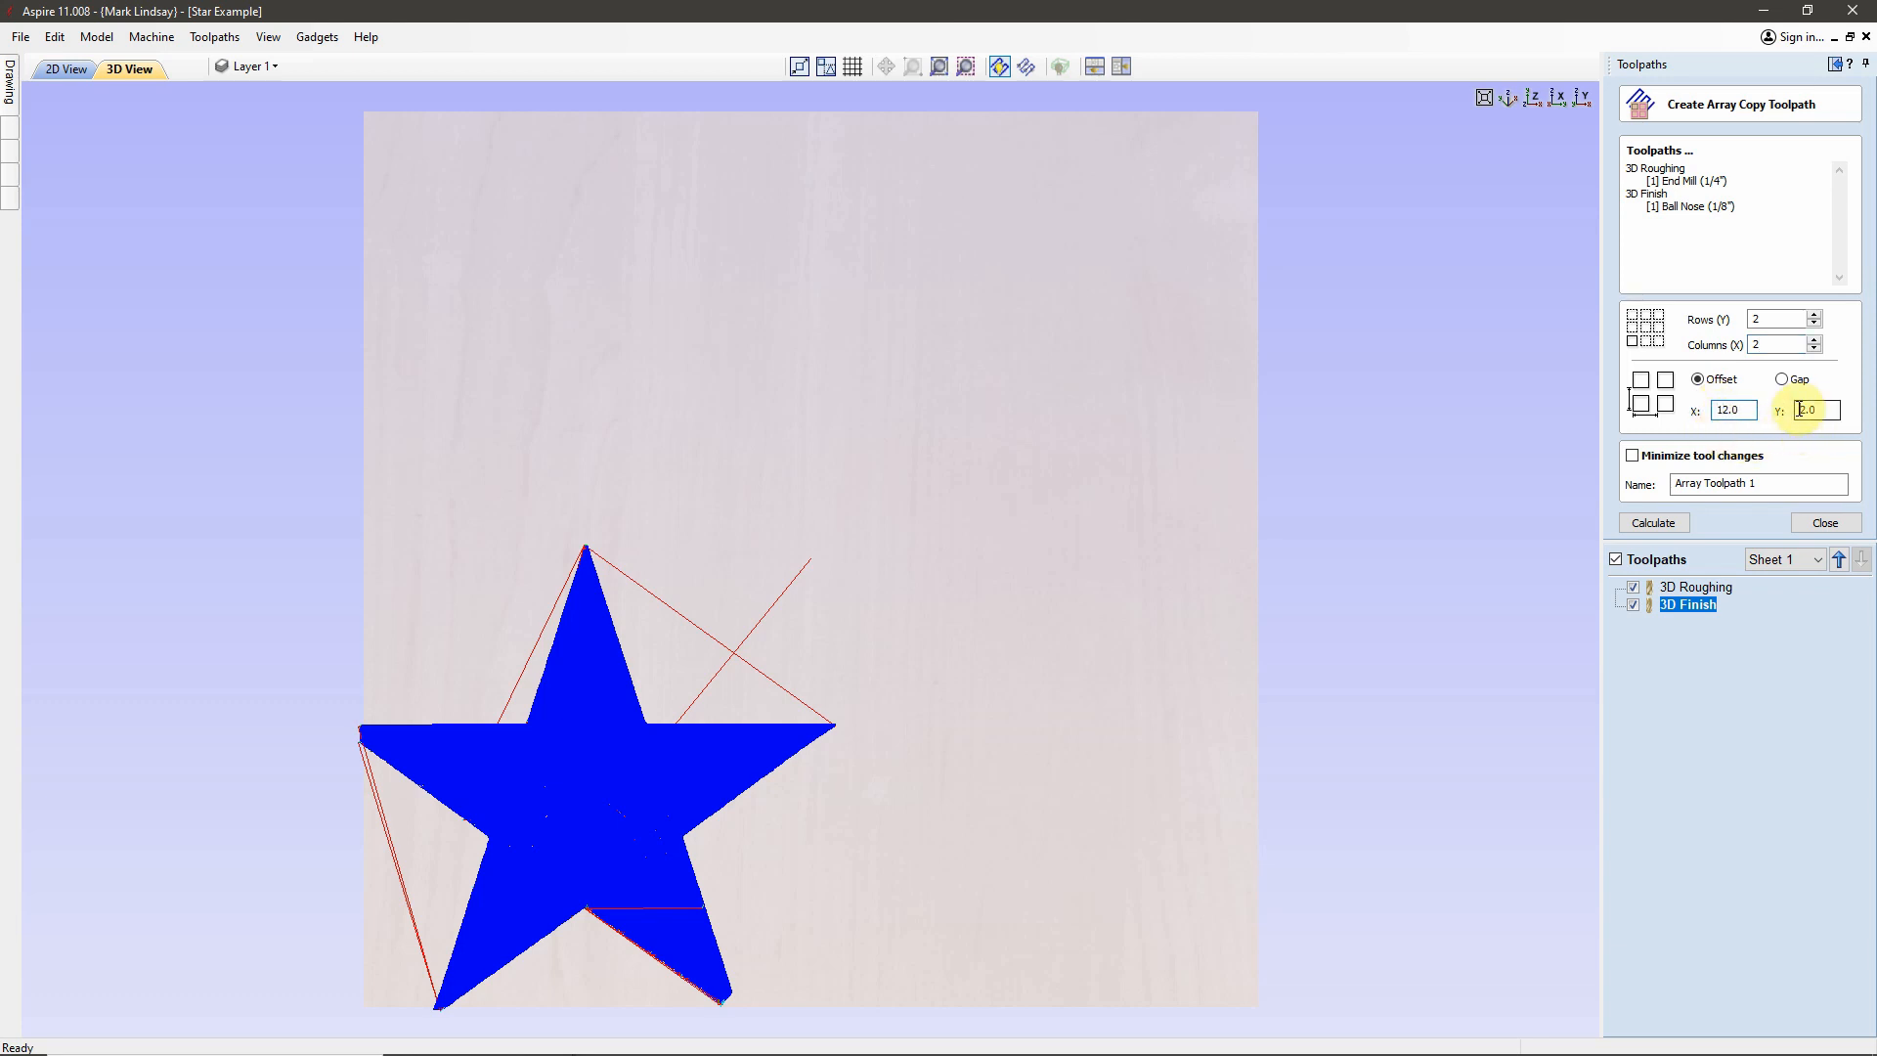
text(1)
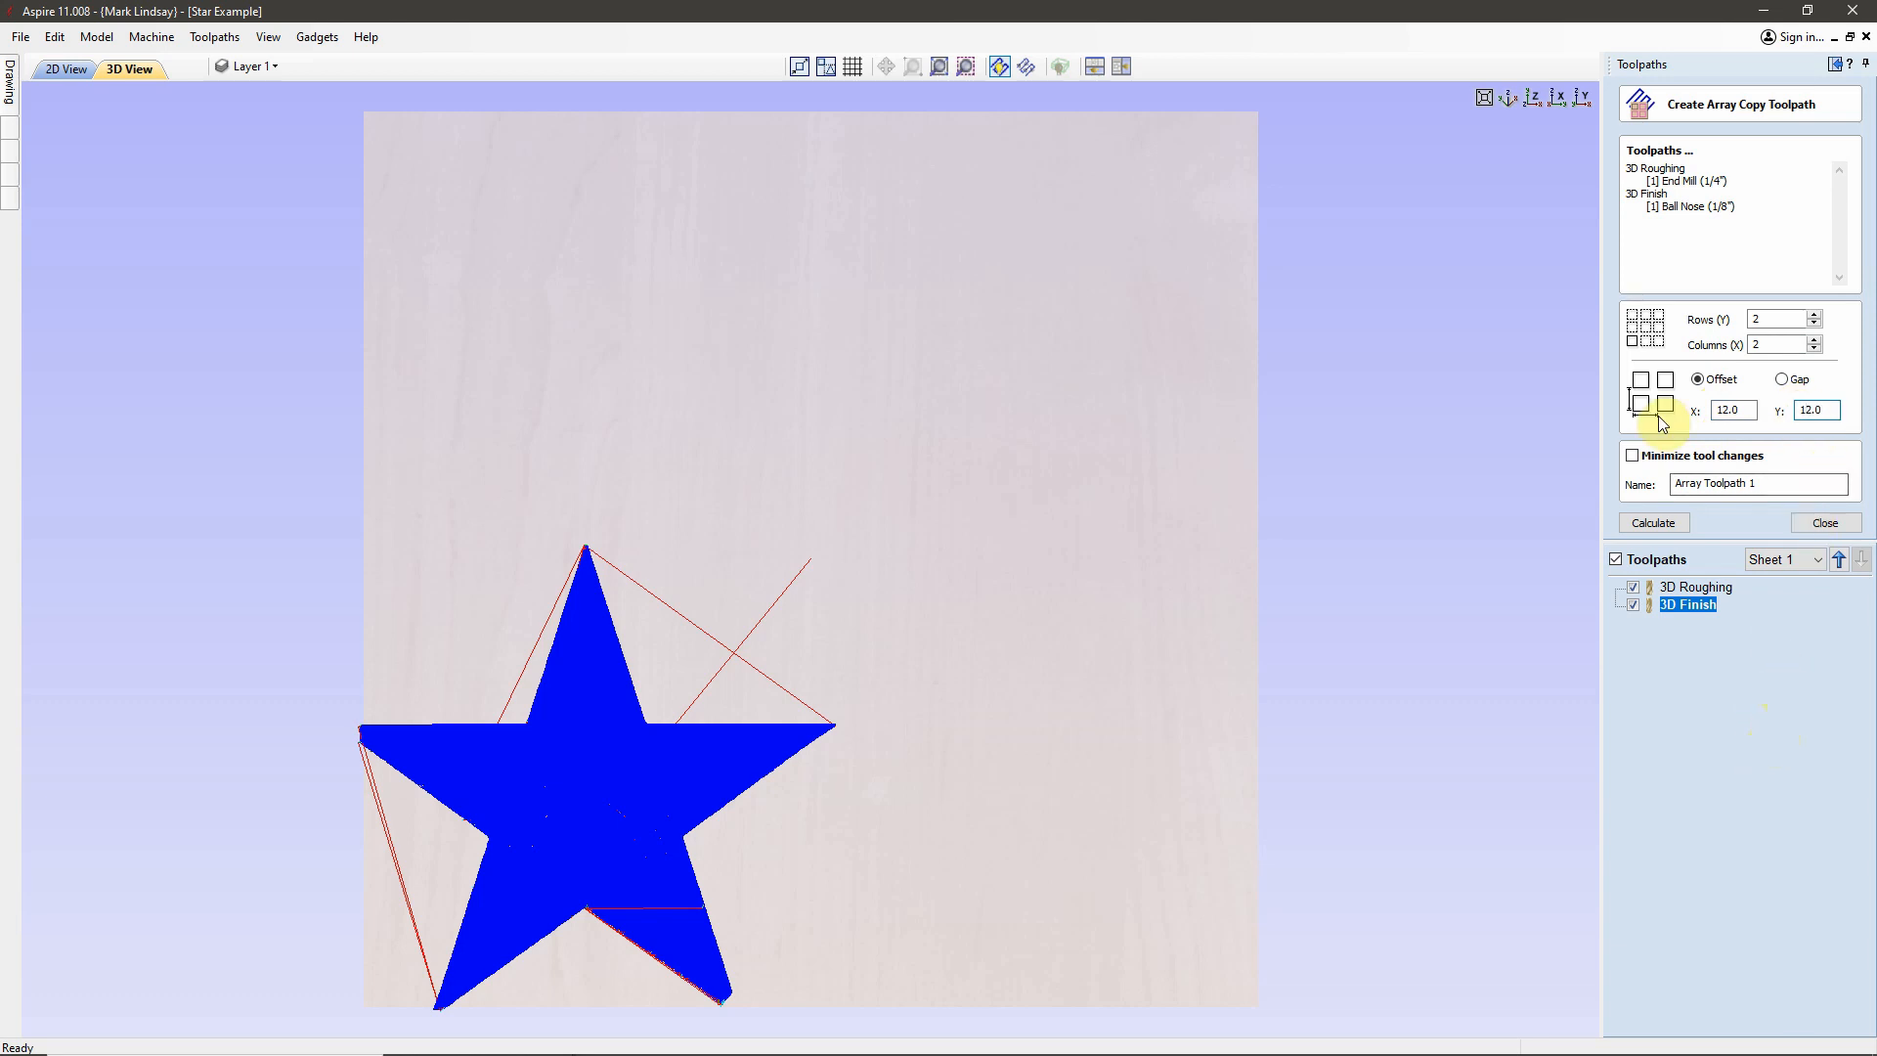
click(1751, 484)
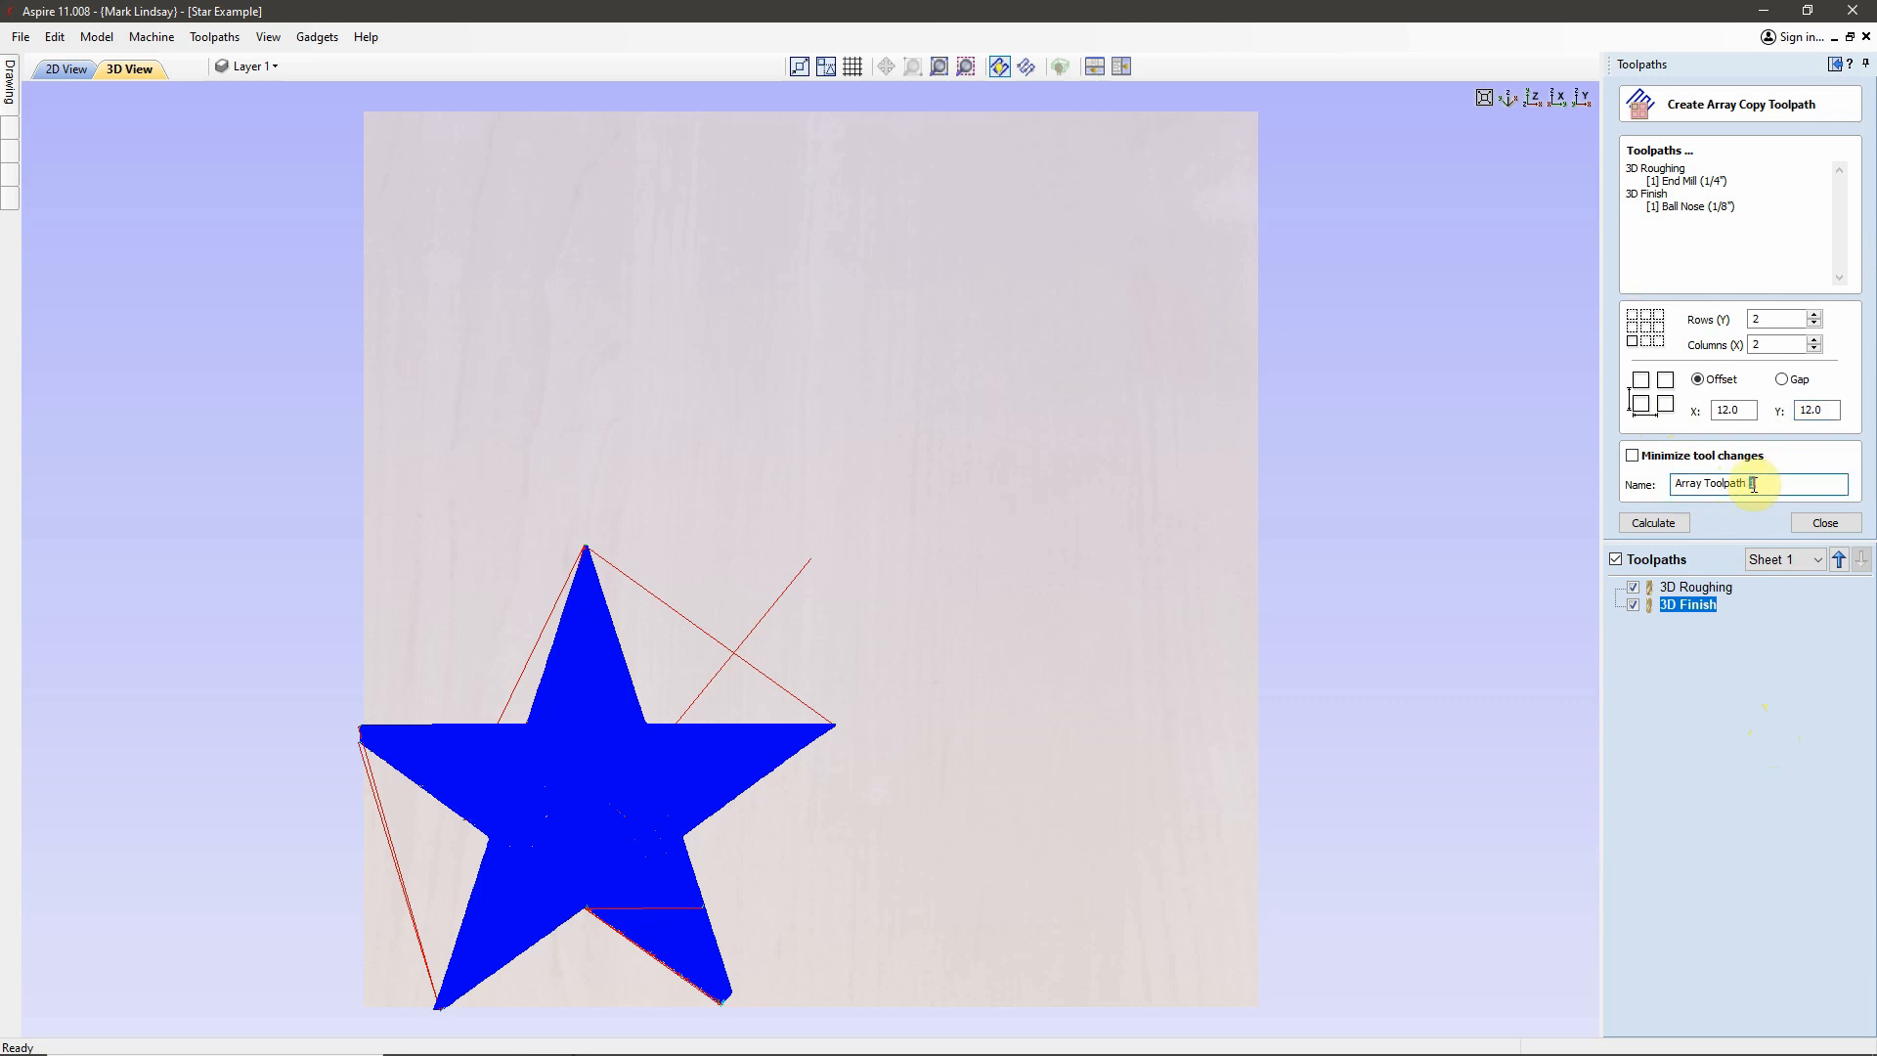
drag(1751, 484, 1786, 480)
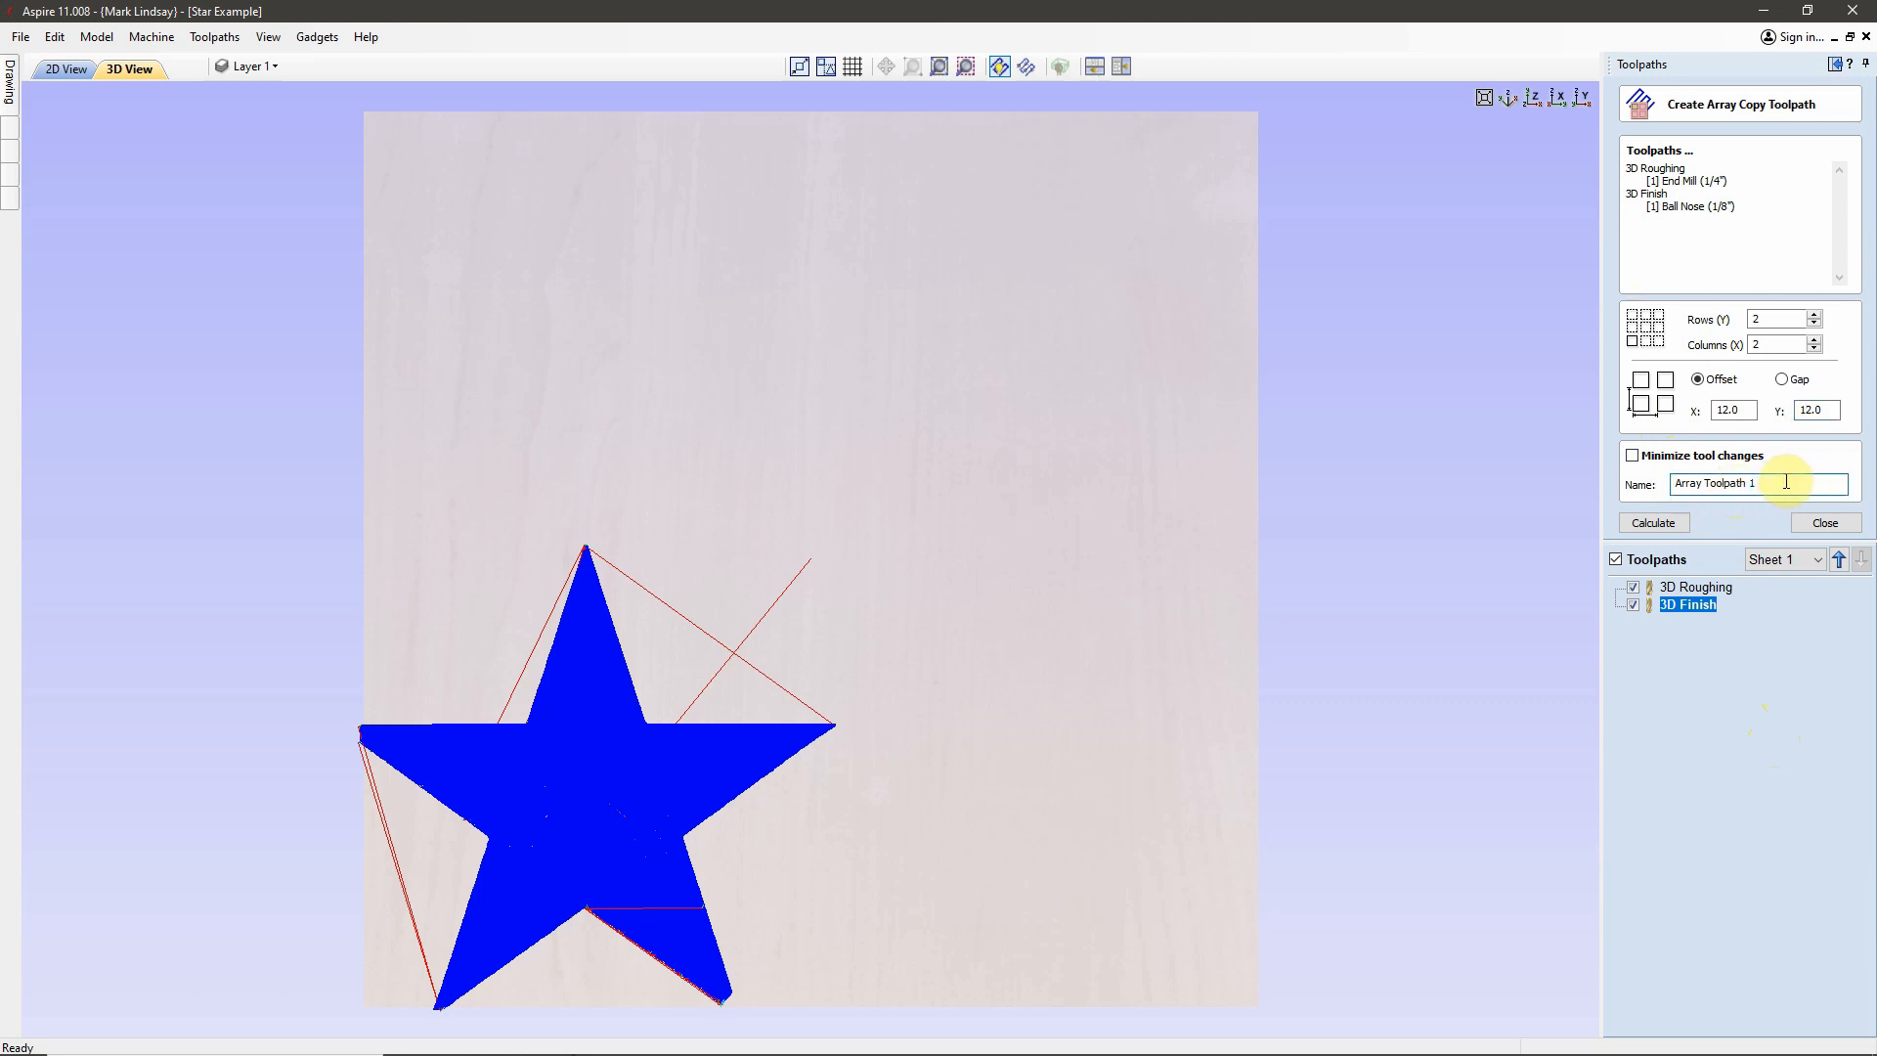
click(1654, 525)
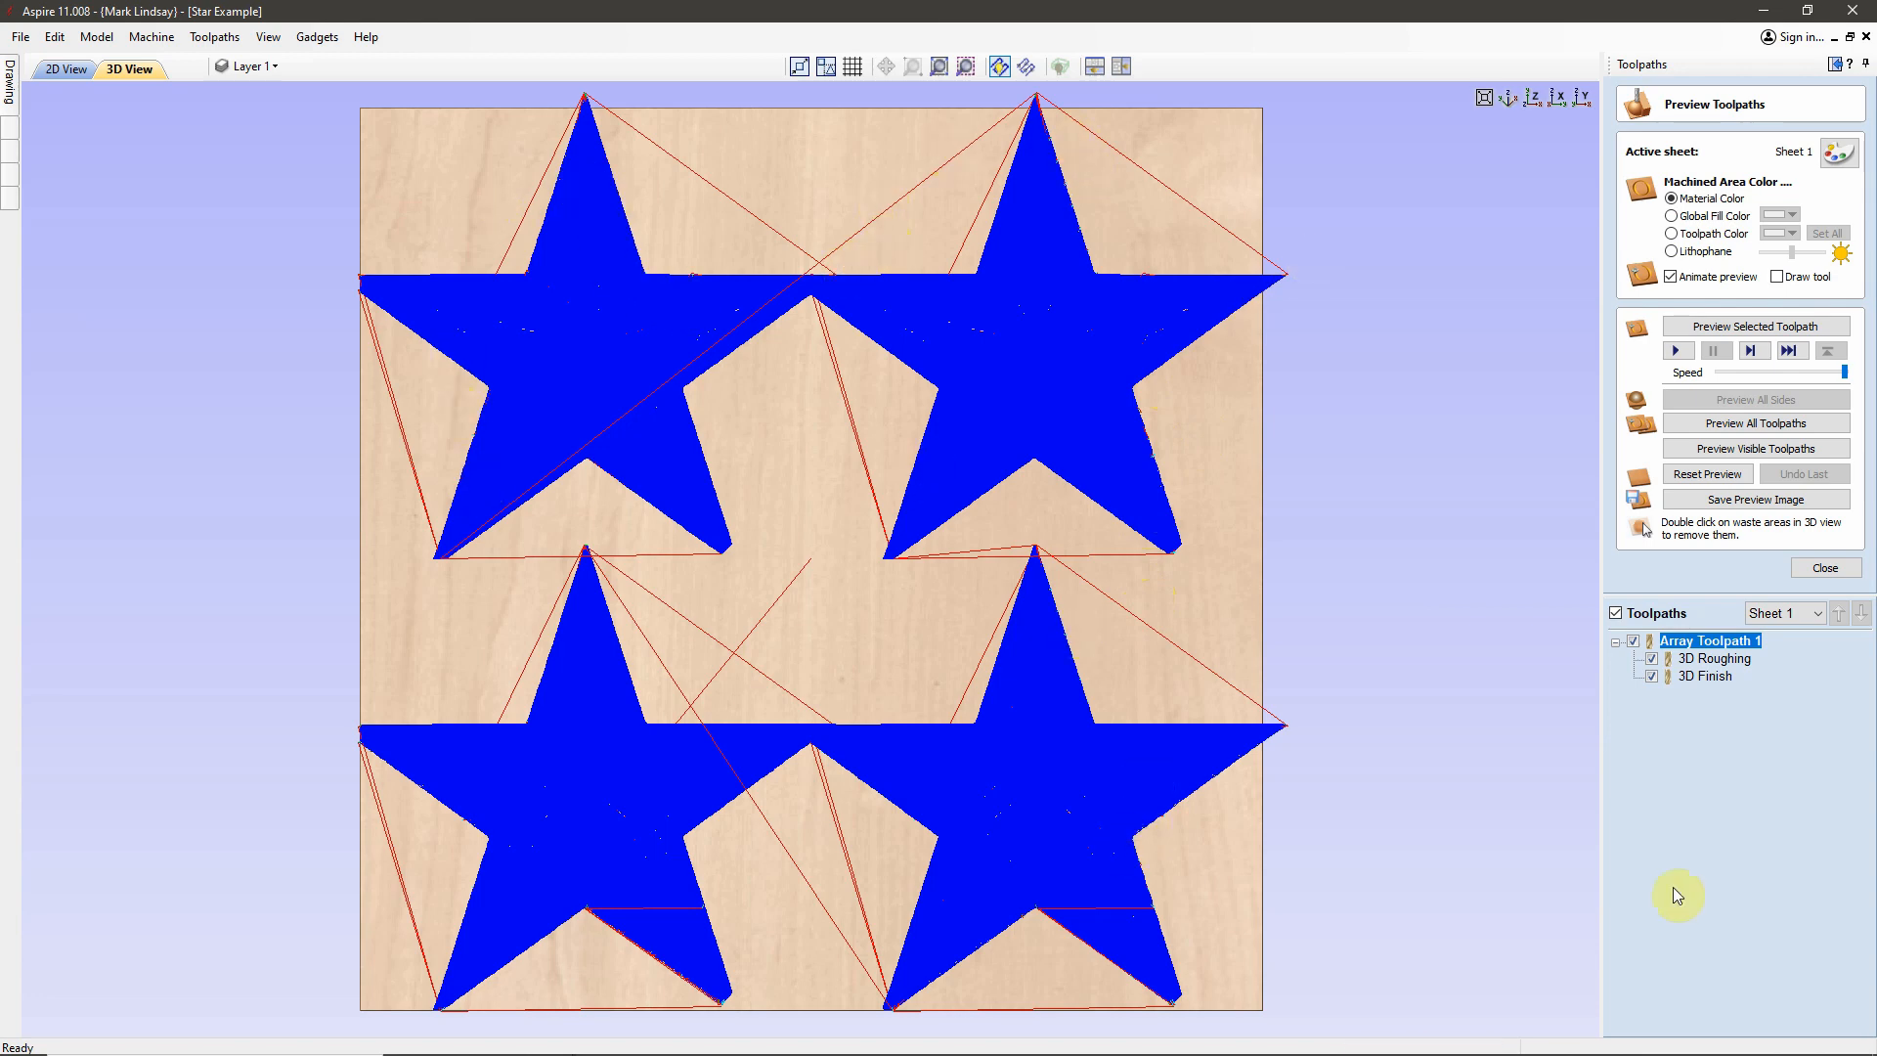
- Inspect the array toolpath's details, preview its machining sequence on the board and reset the preview
mouse_move(1716, 646)
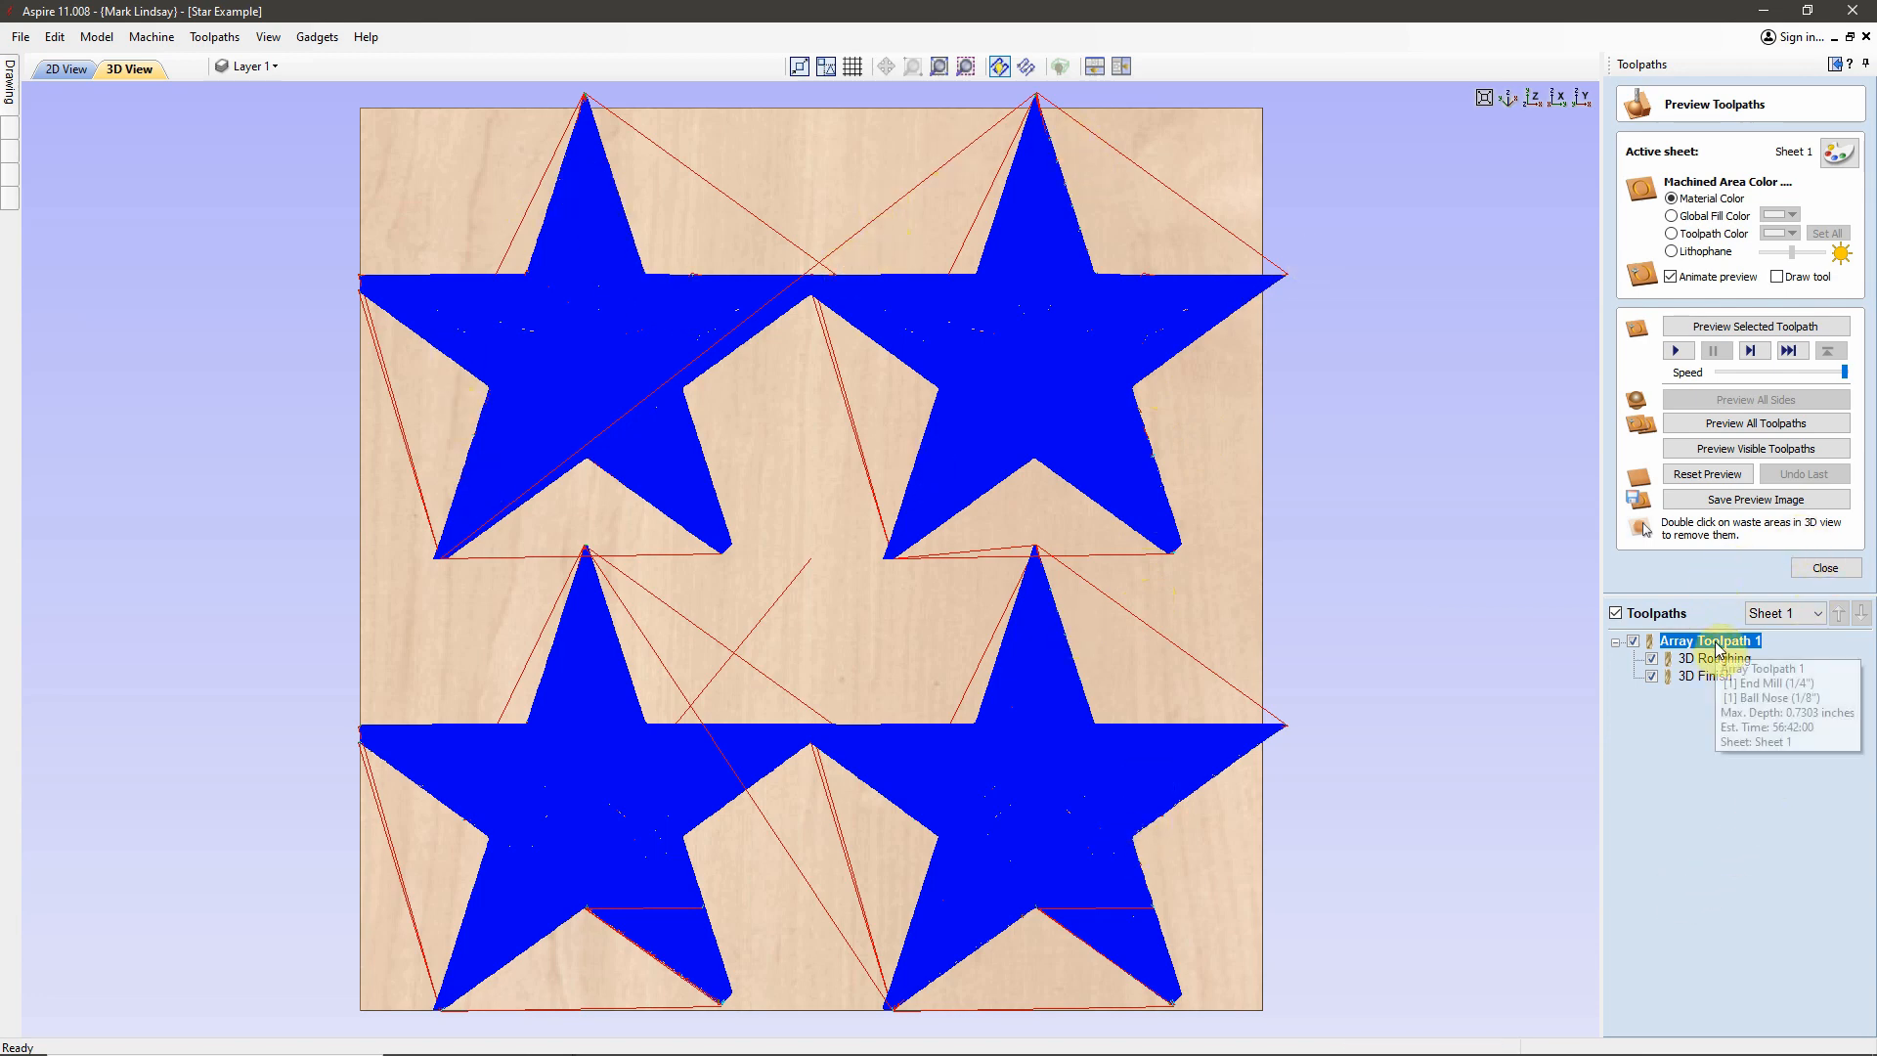
click(1762, 327)
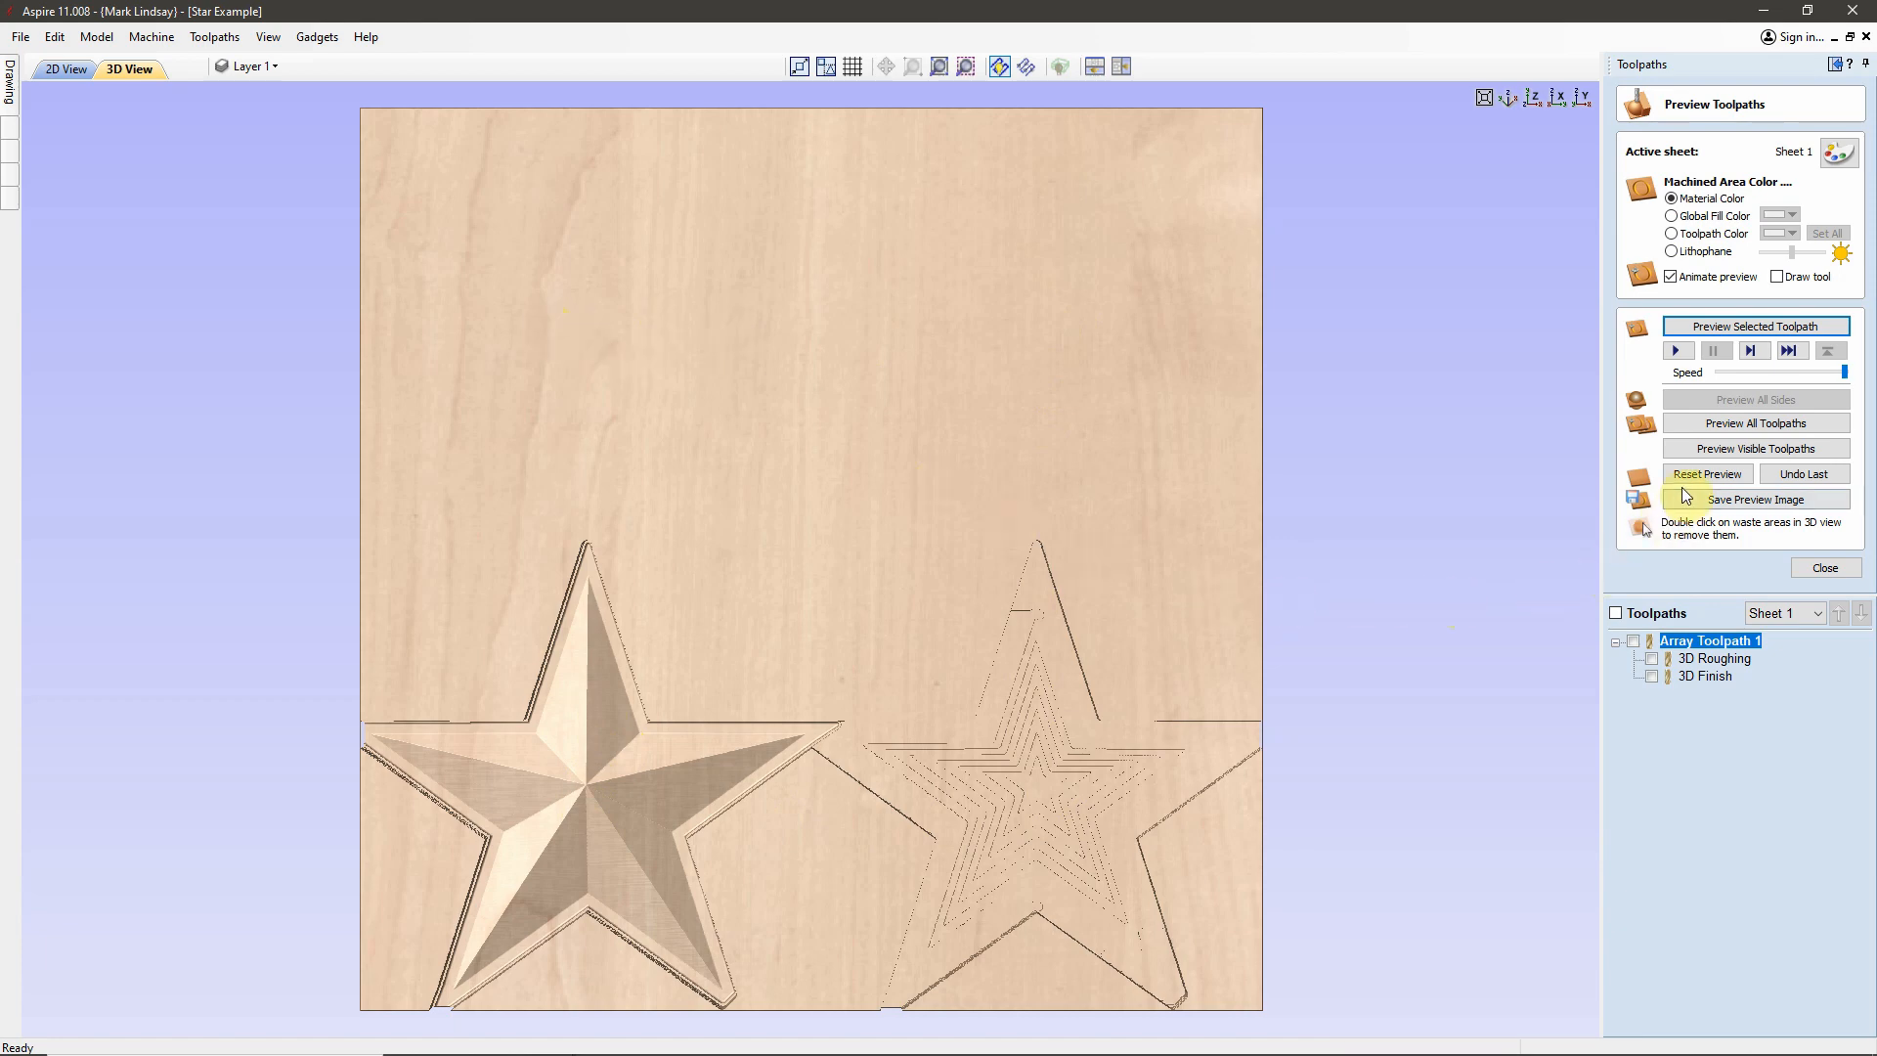
click(1743, 476)
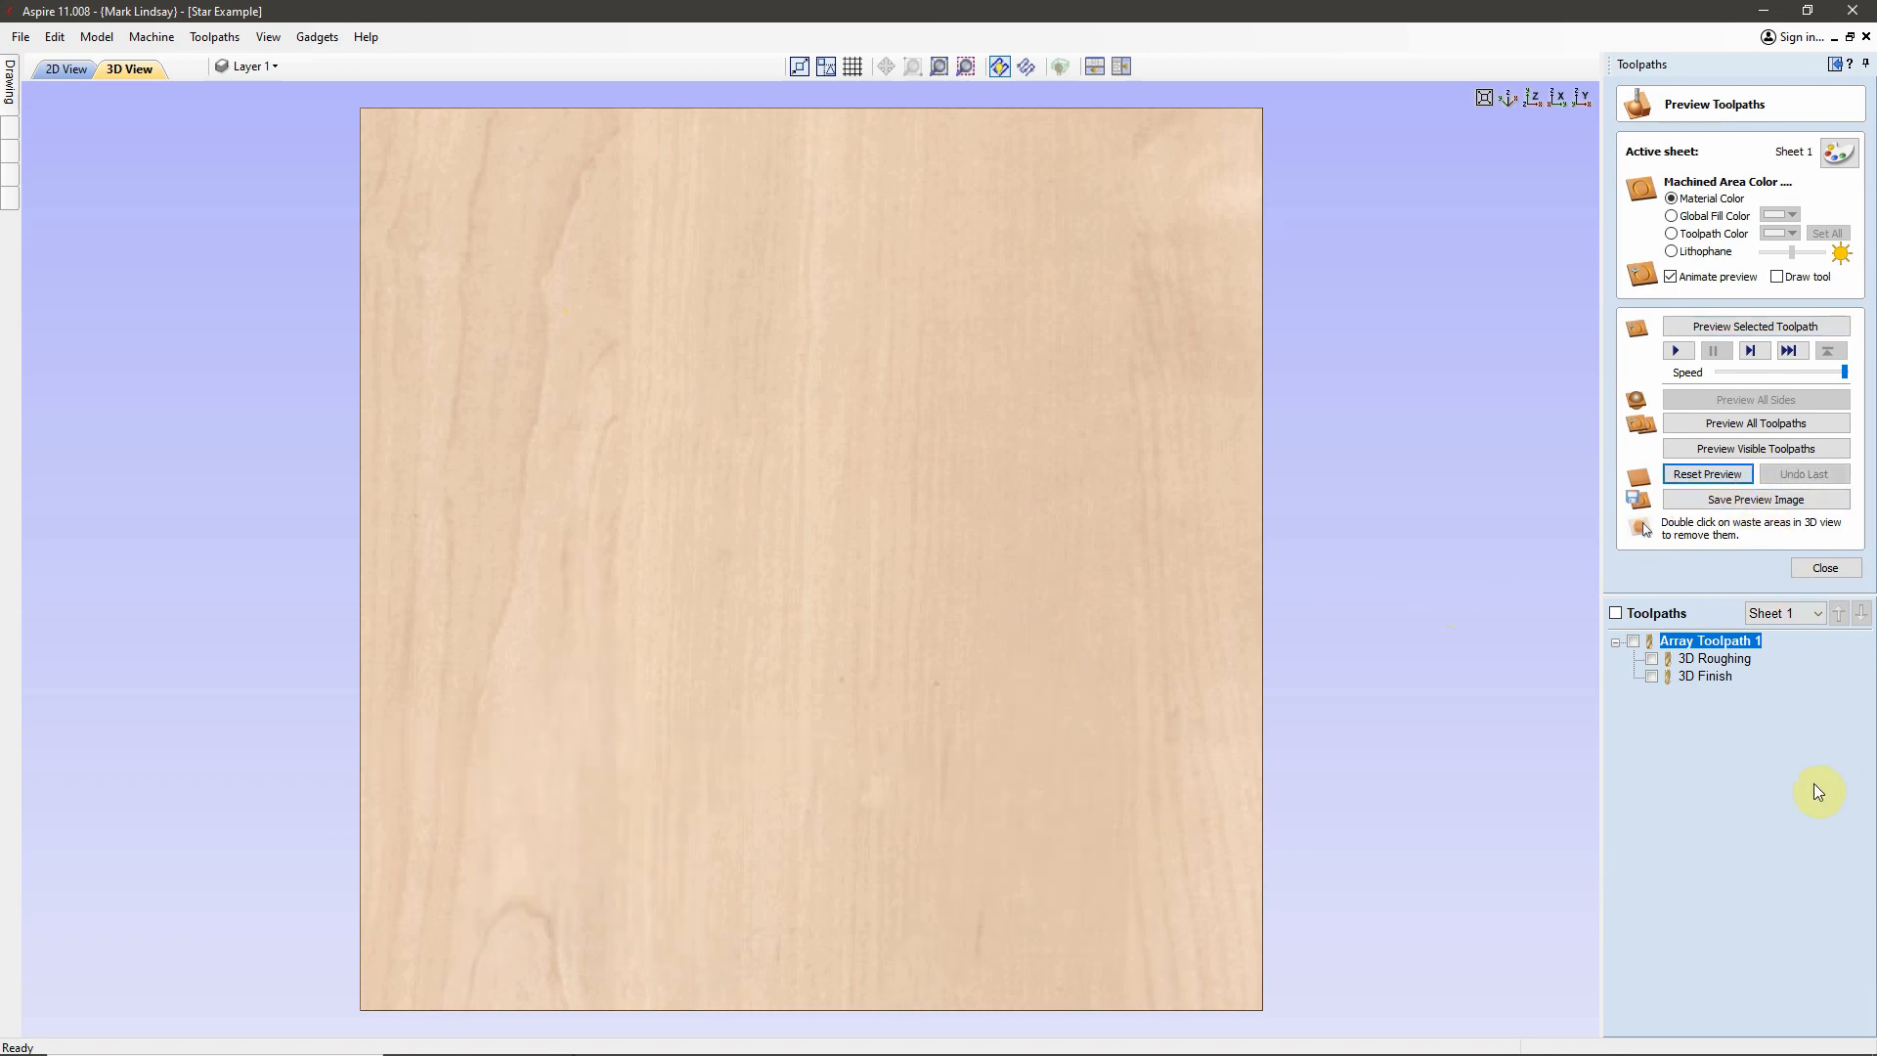
- Edit Array Toolpath 1 to minimize tool changes and recalculate it
double_click(1763, 659)
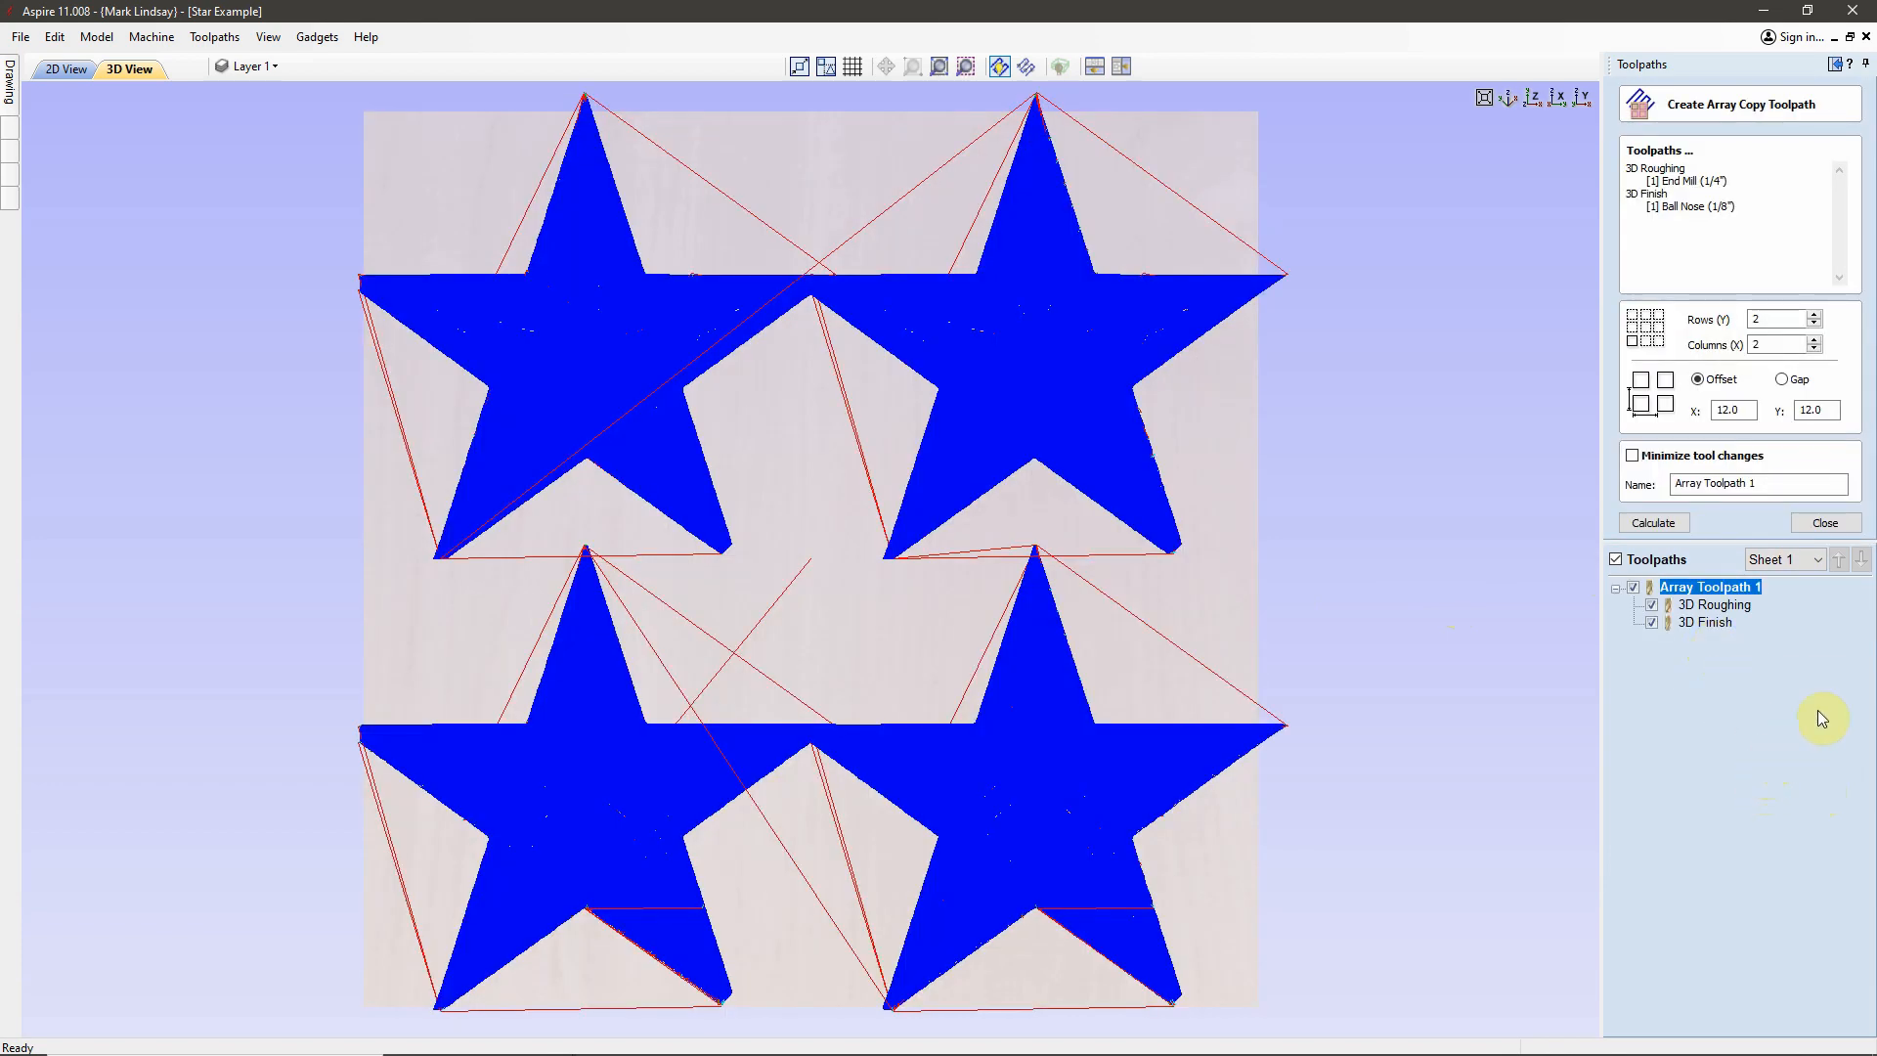
click(1633, 457)
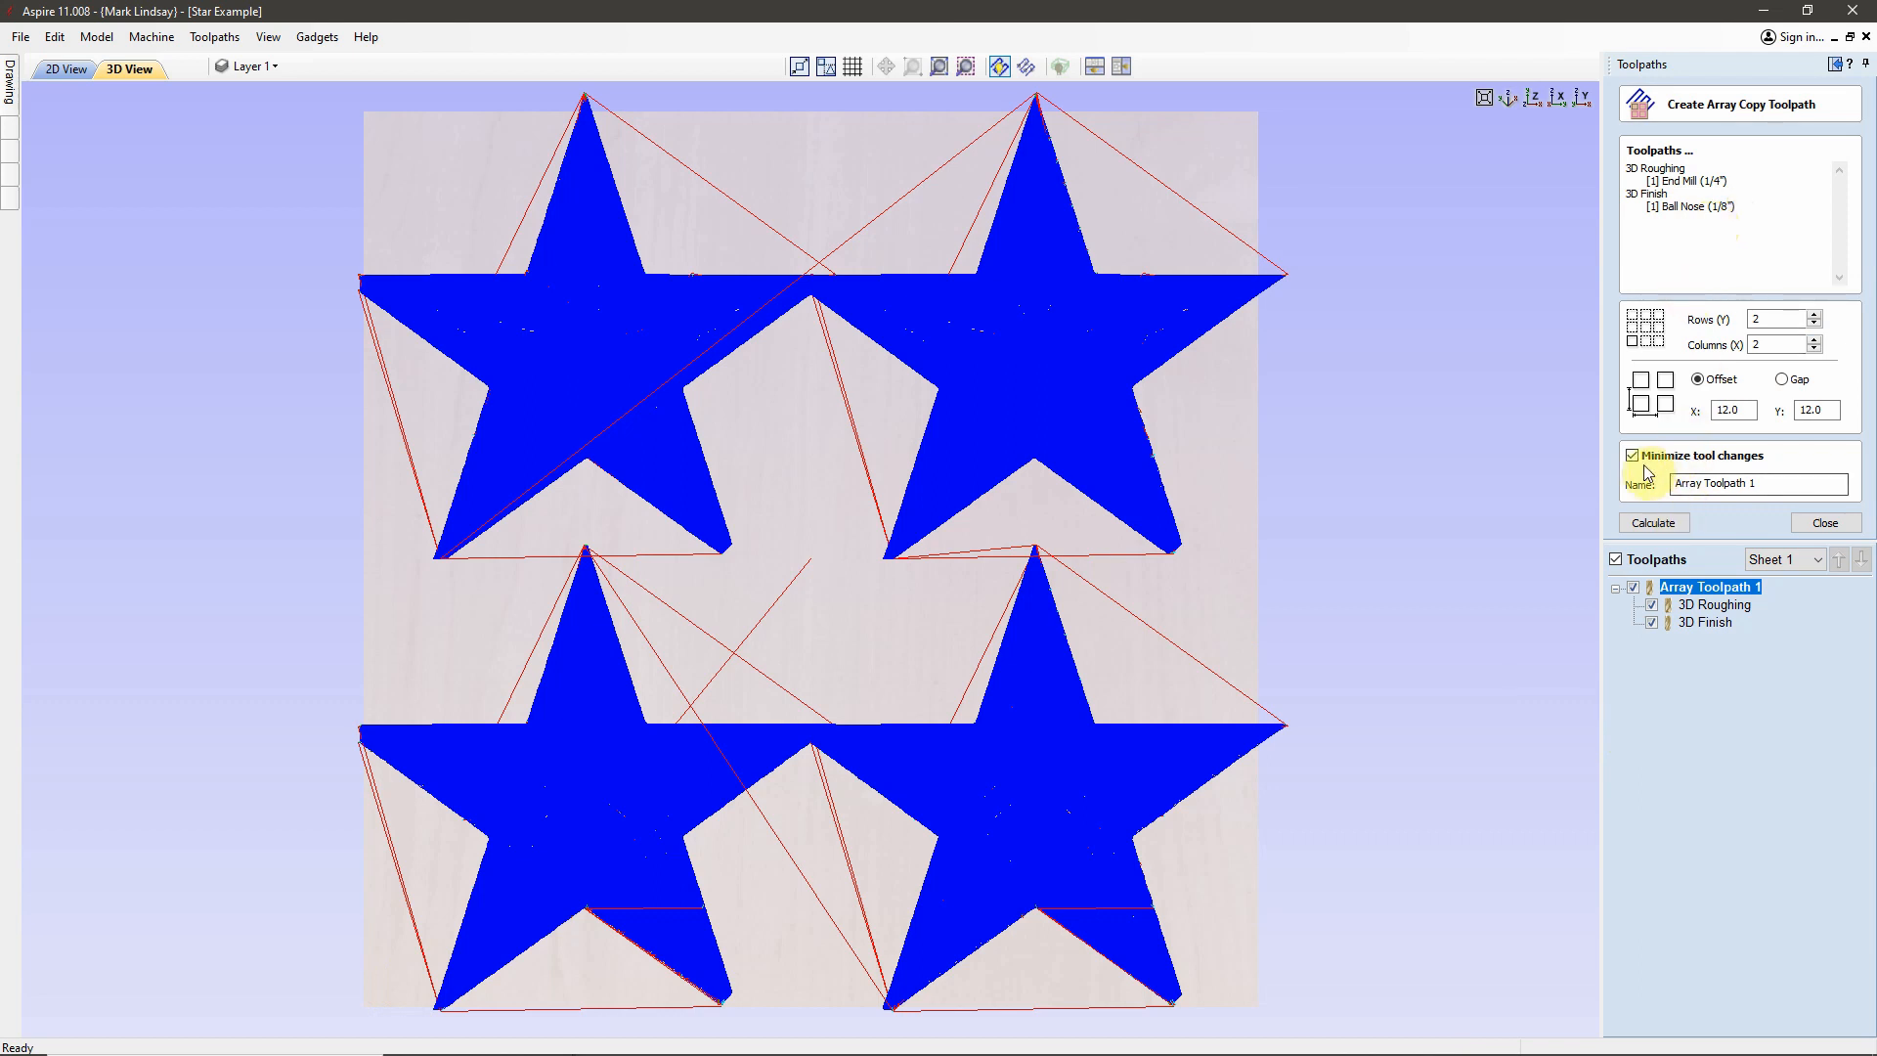
click(1653, 523)
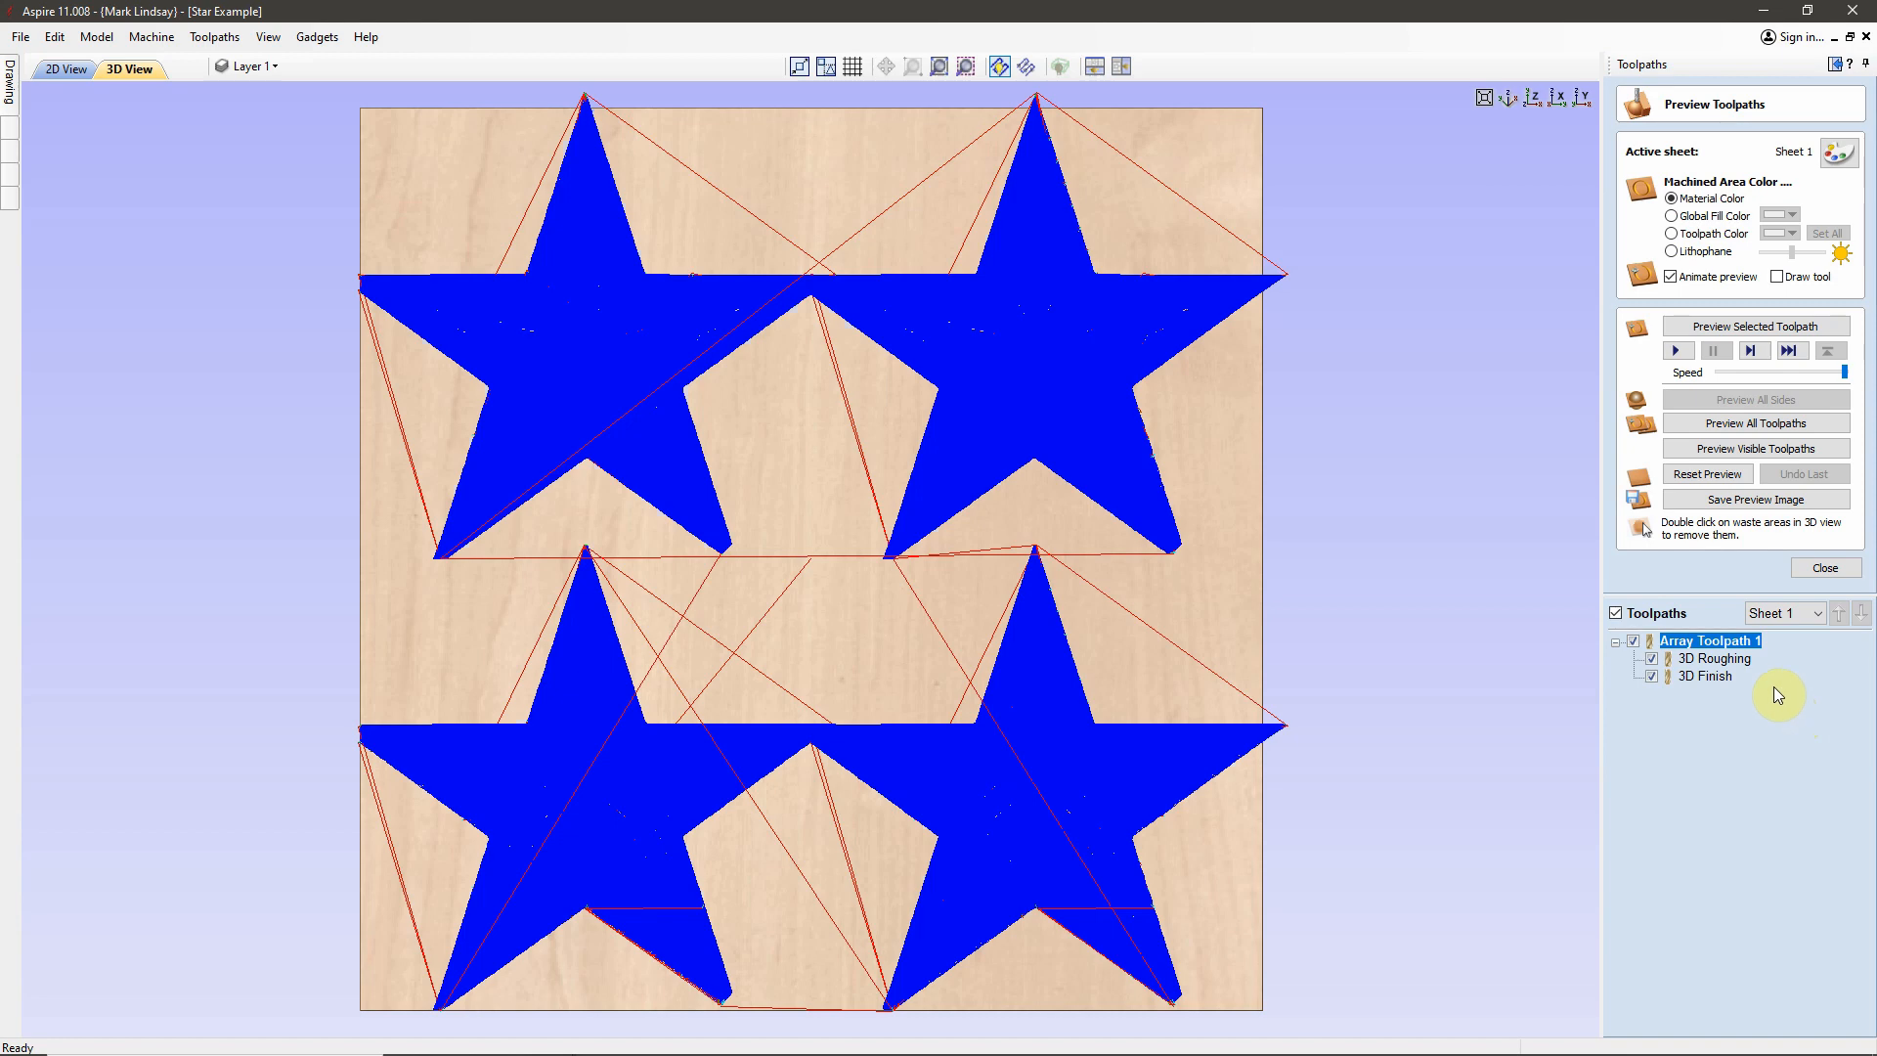
- Inspect the recalculated array toolpath's details, preview its machining and examine the carved stars from an angle
mouse_move(1708, 650)
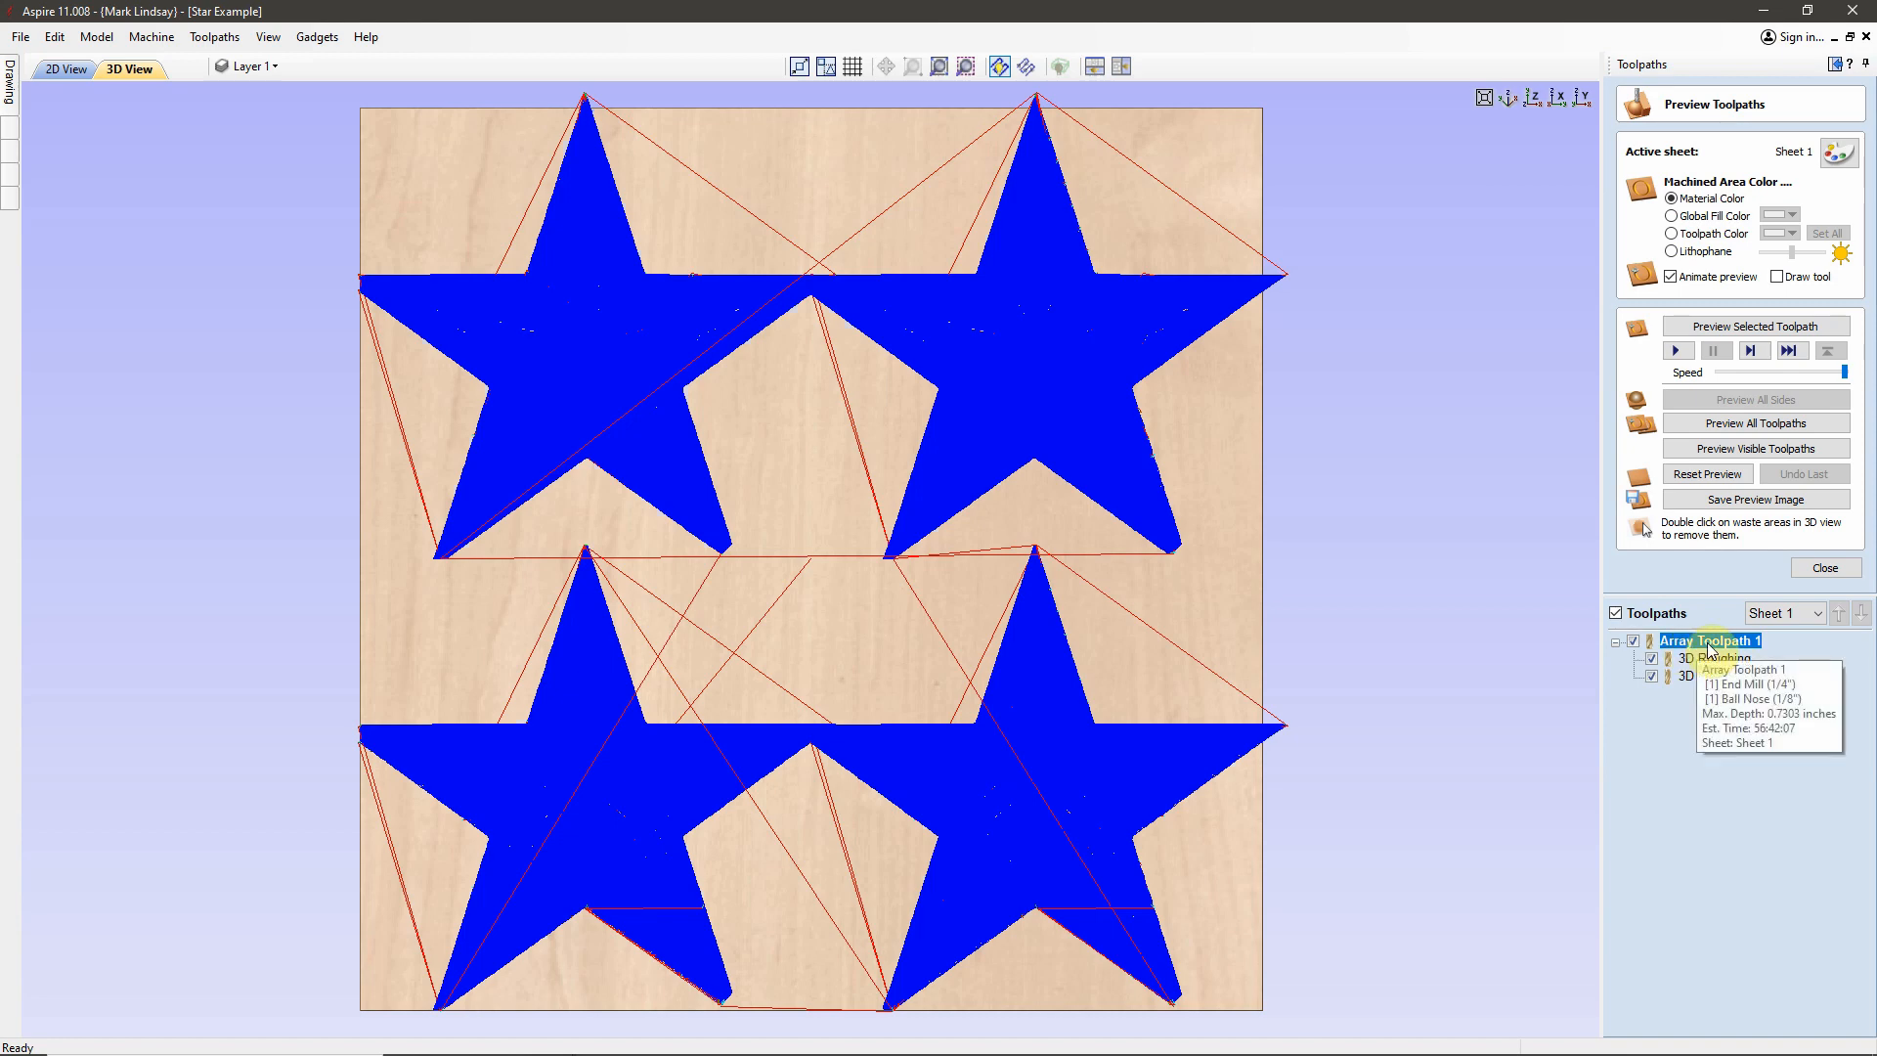
click(1789, 324)
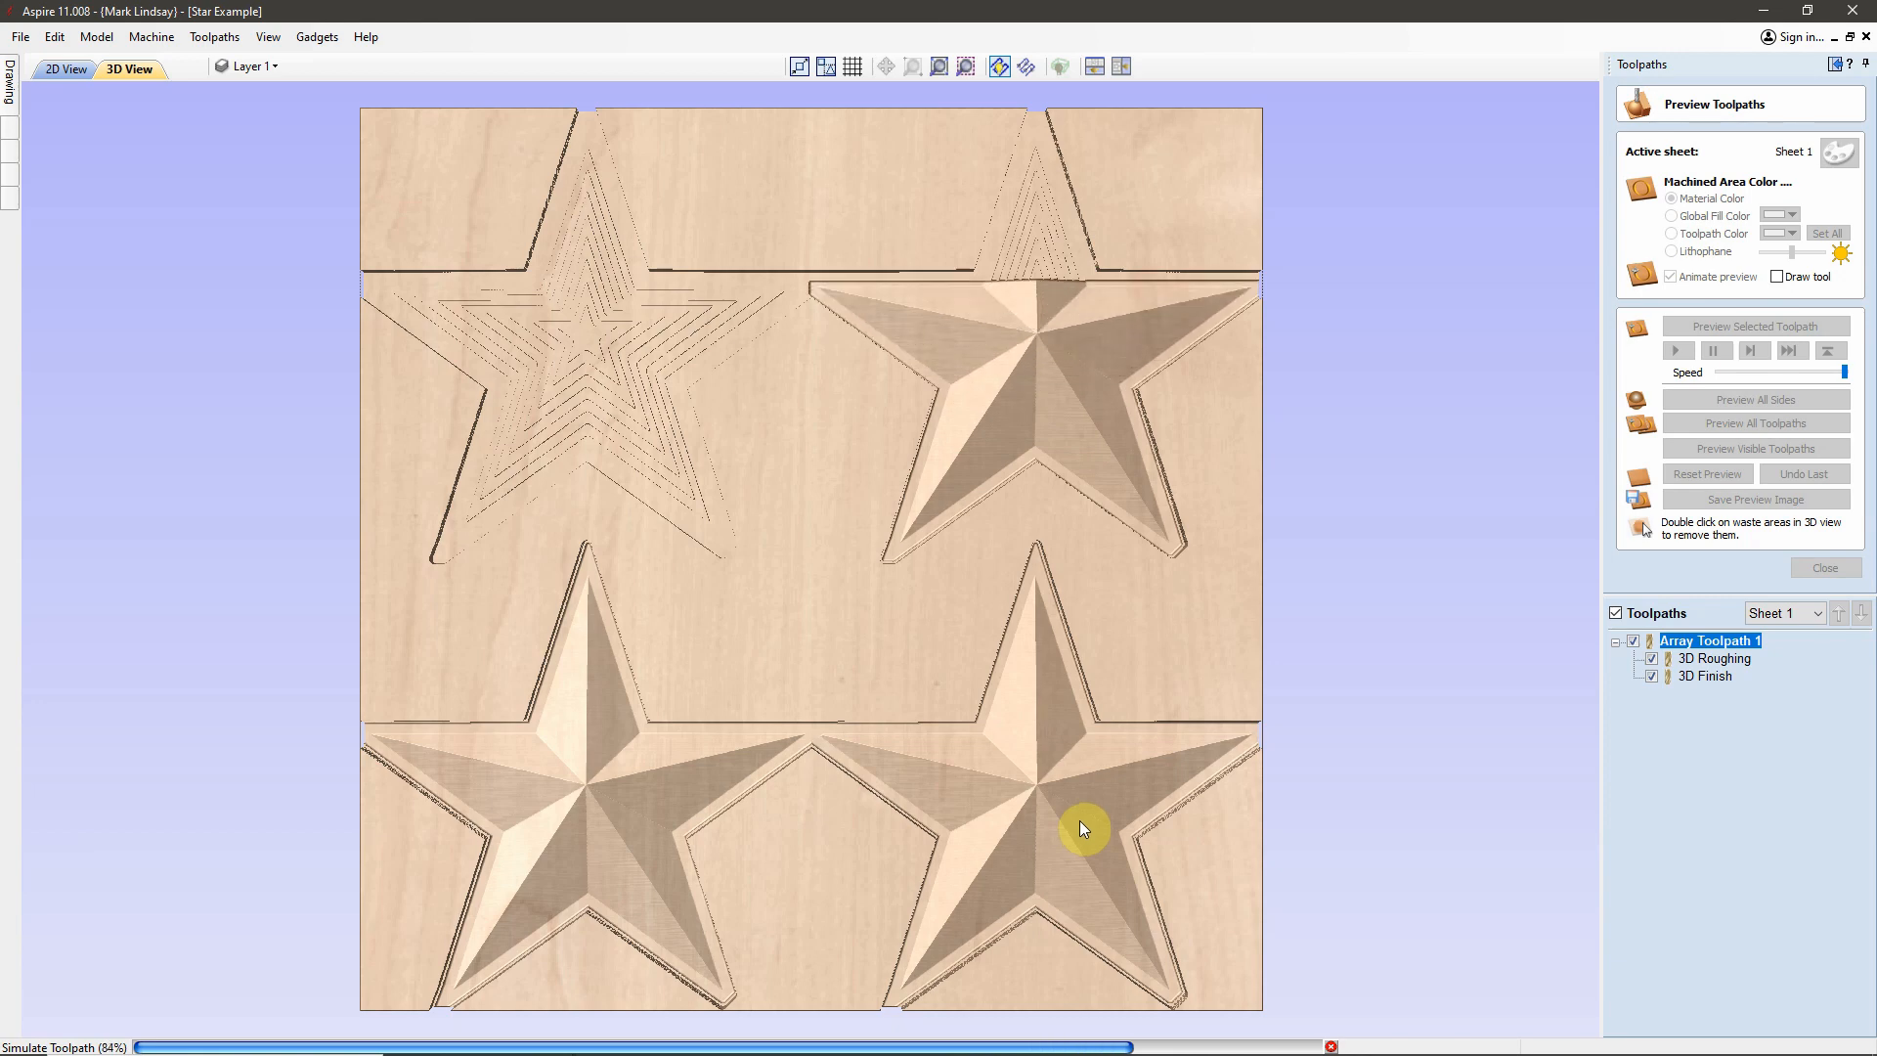
drag(1118, 643, 1175, 722)
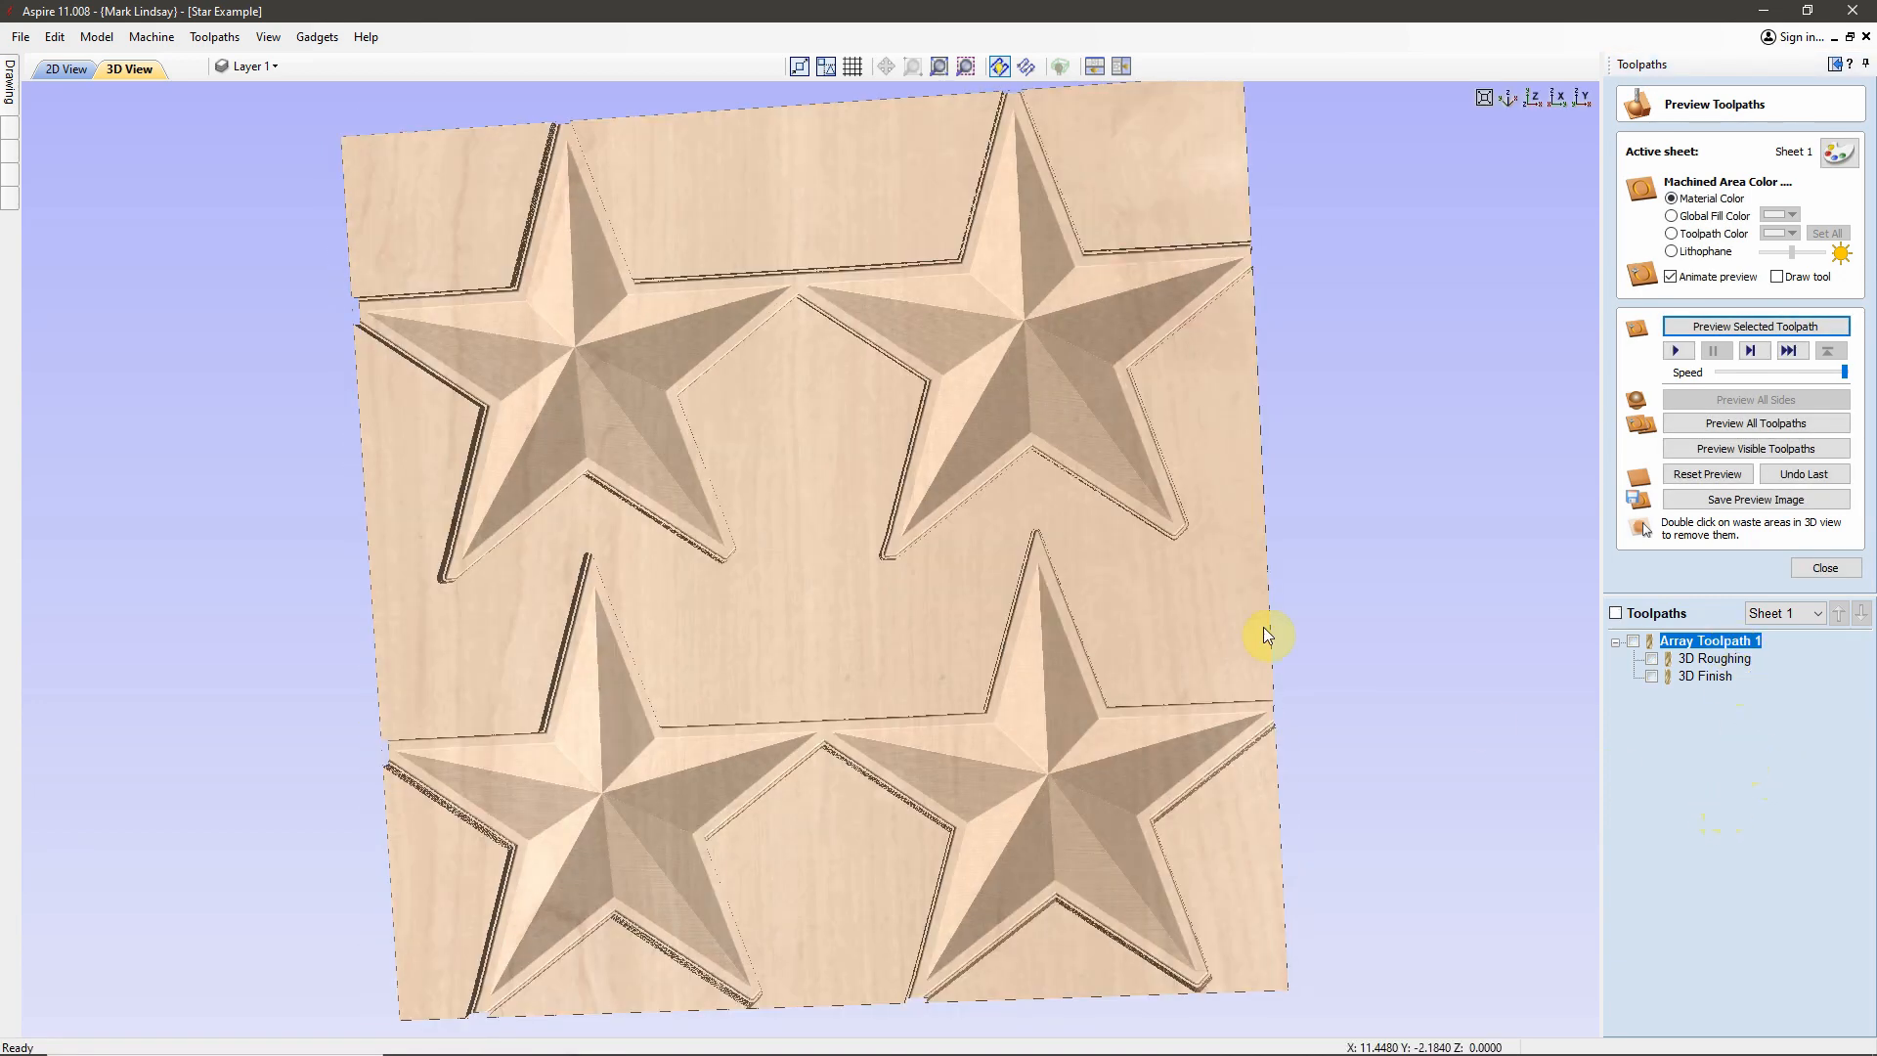
drag(1005, 565, 1116, 520)
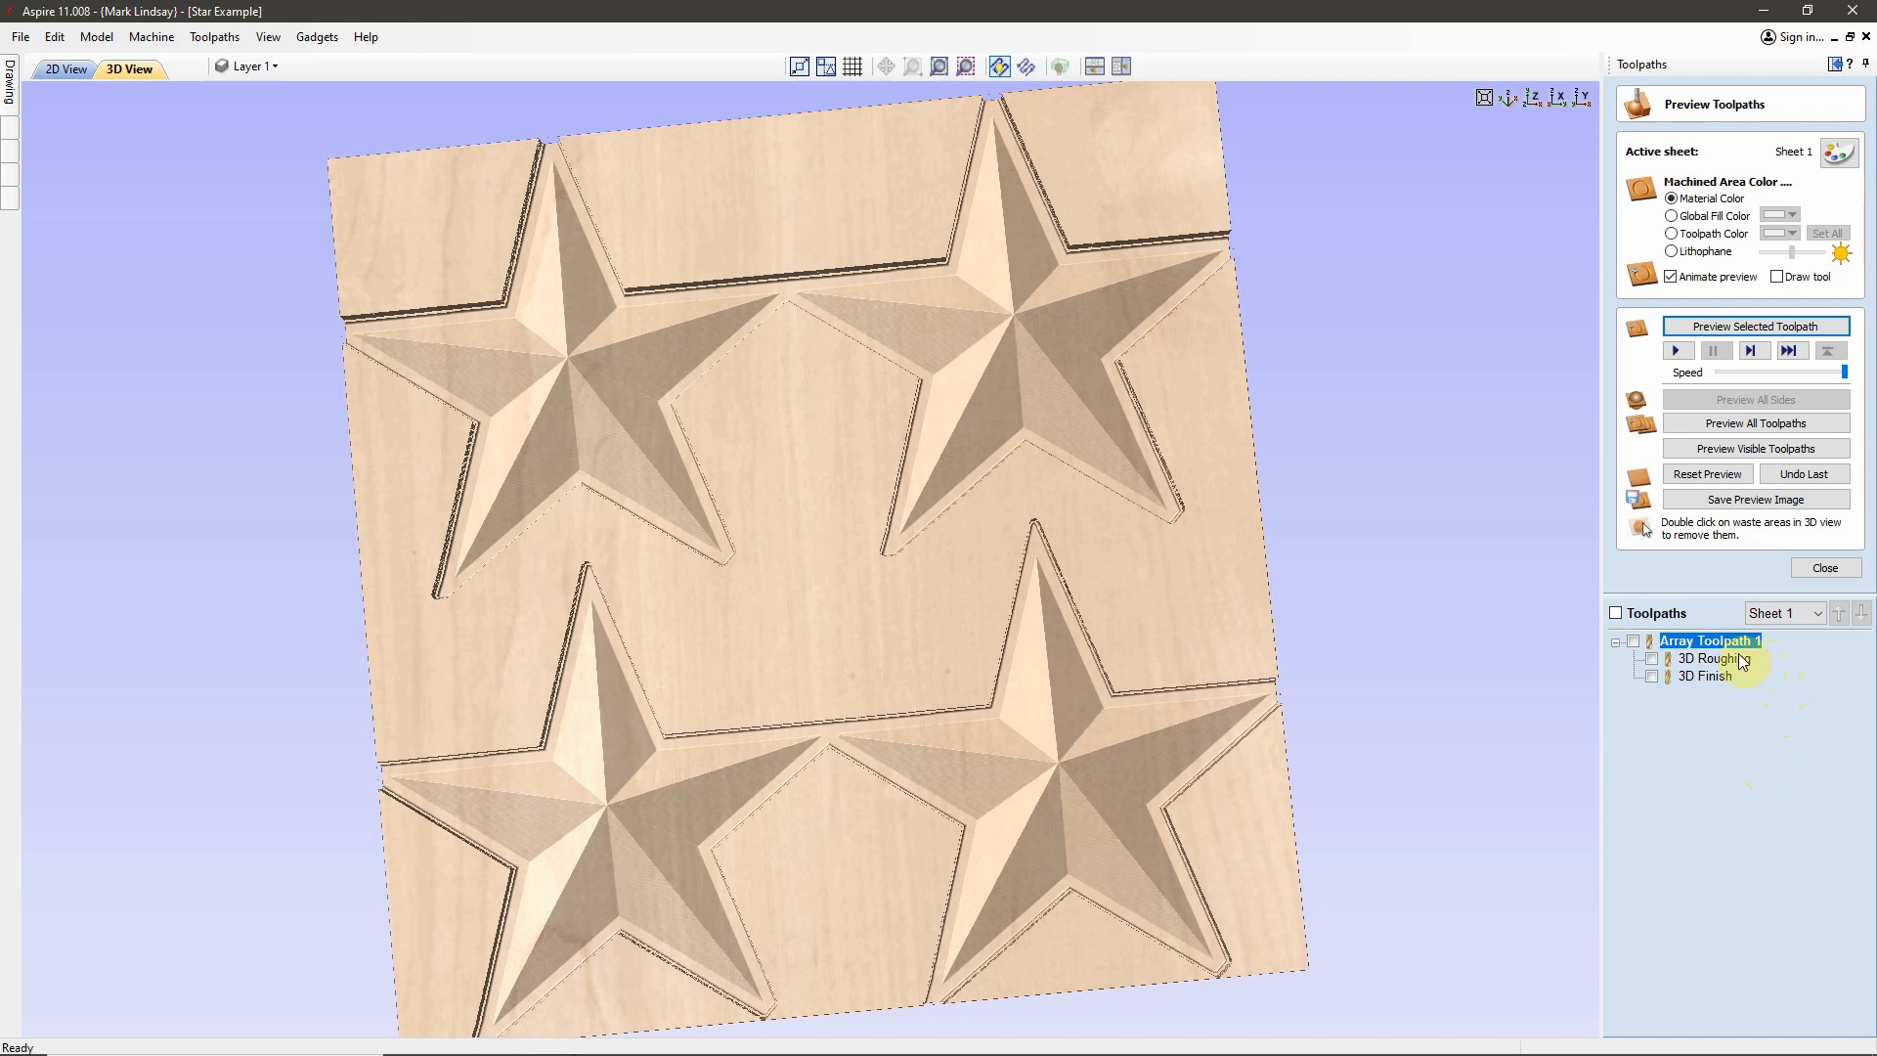
right_click(1704, 644)
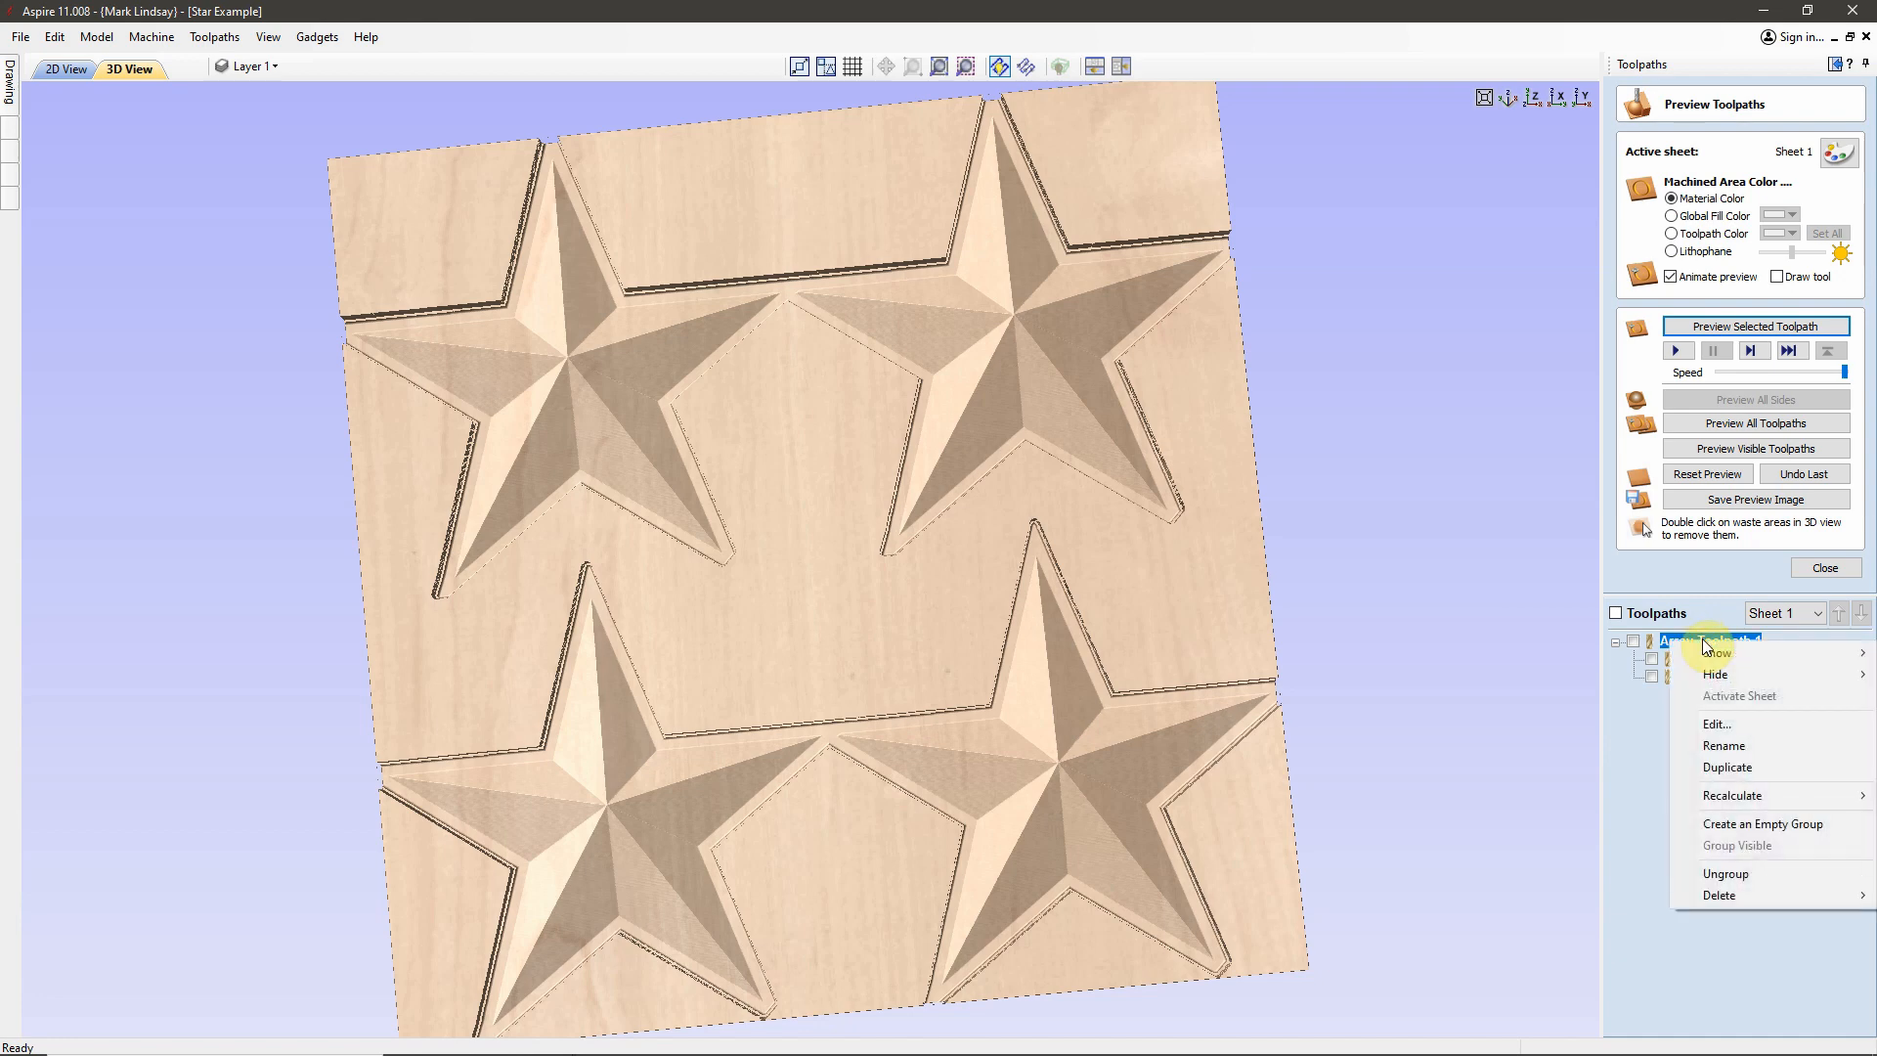
click(1633, 893)
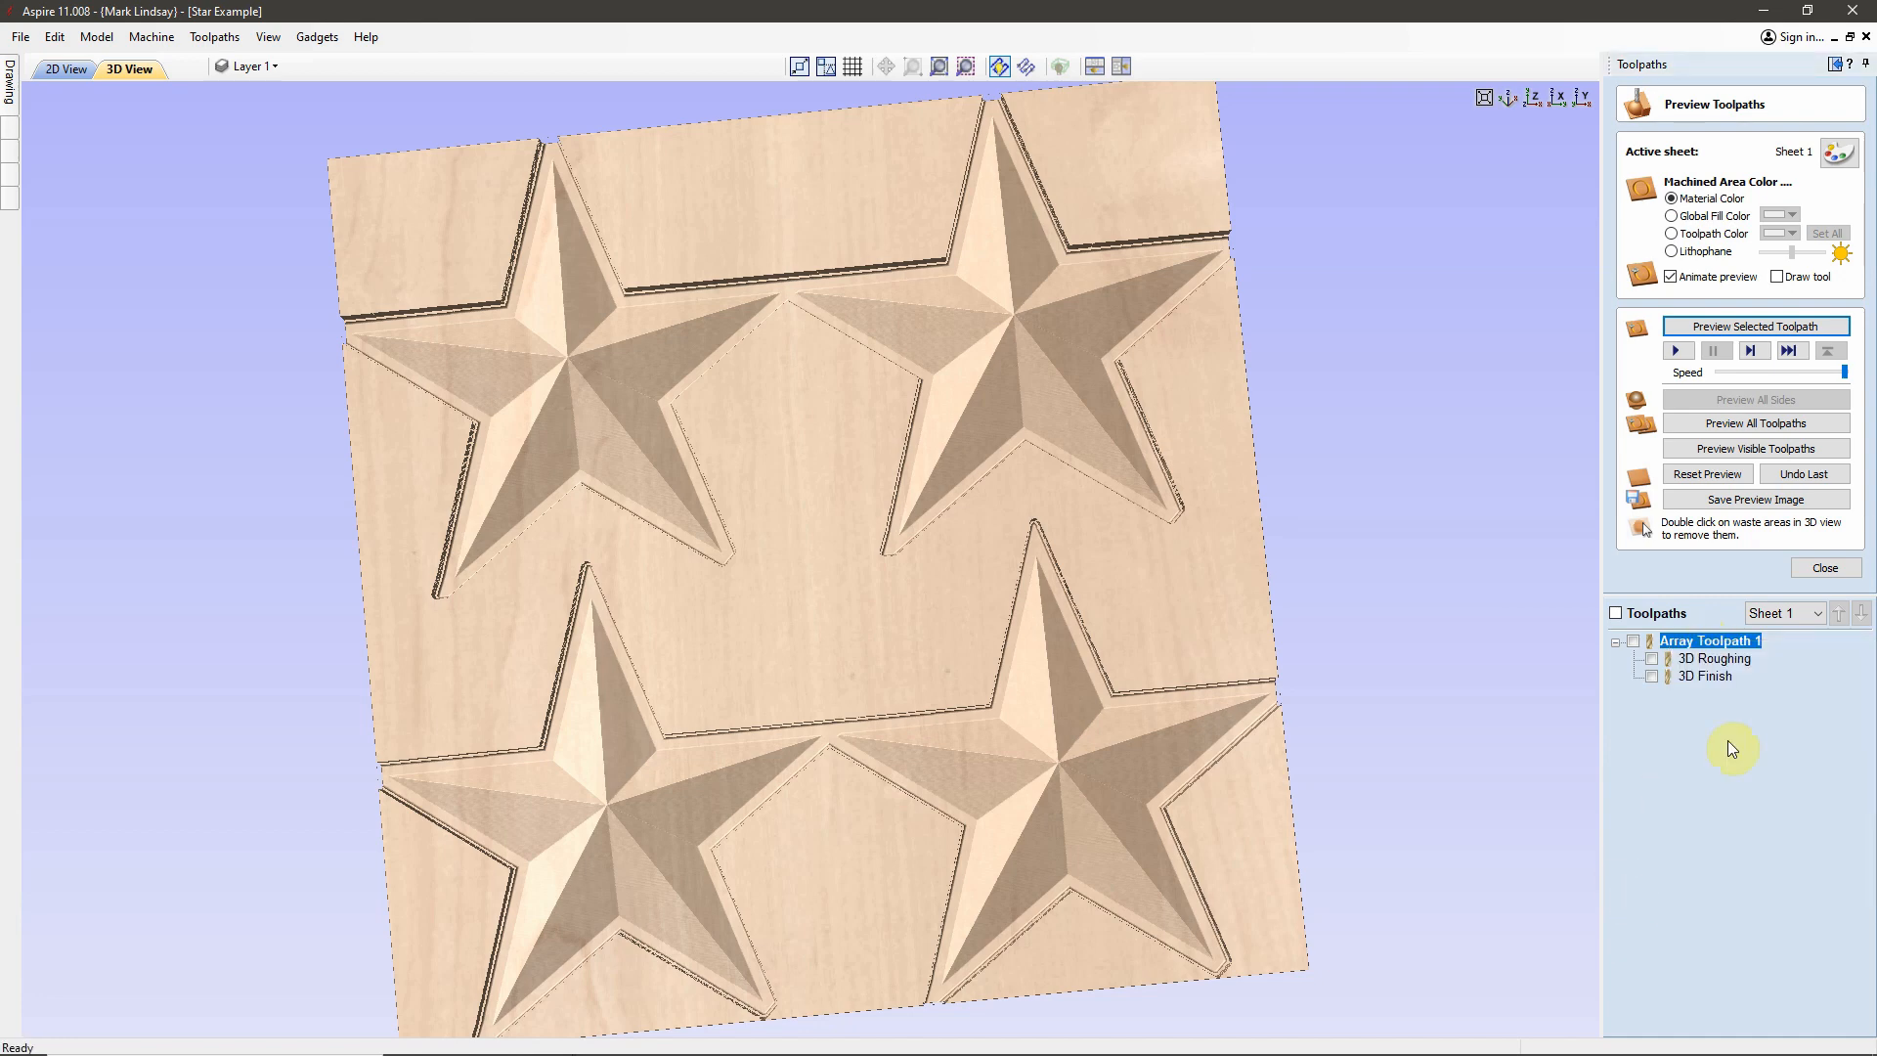
right_click(1692, 647)
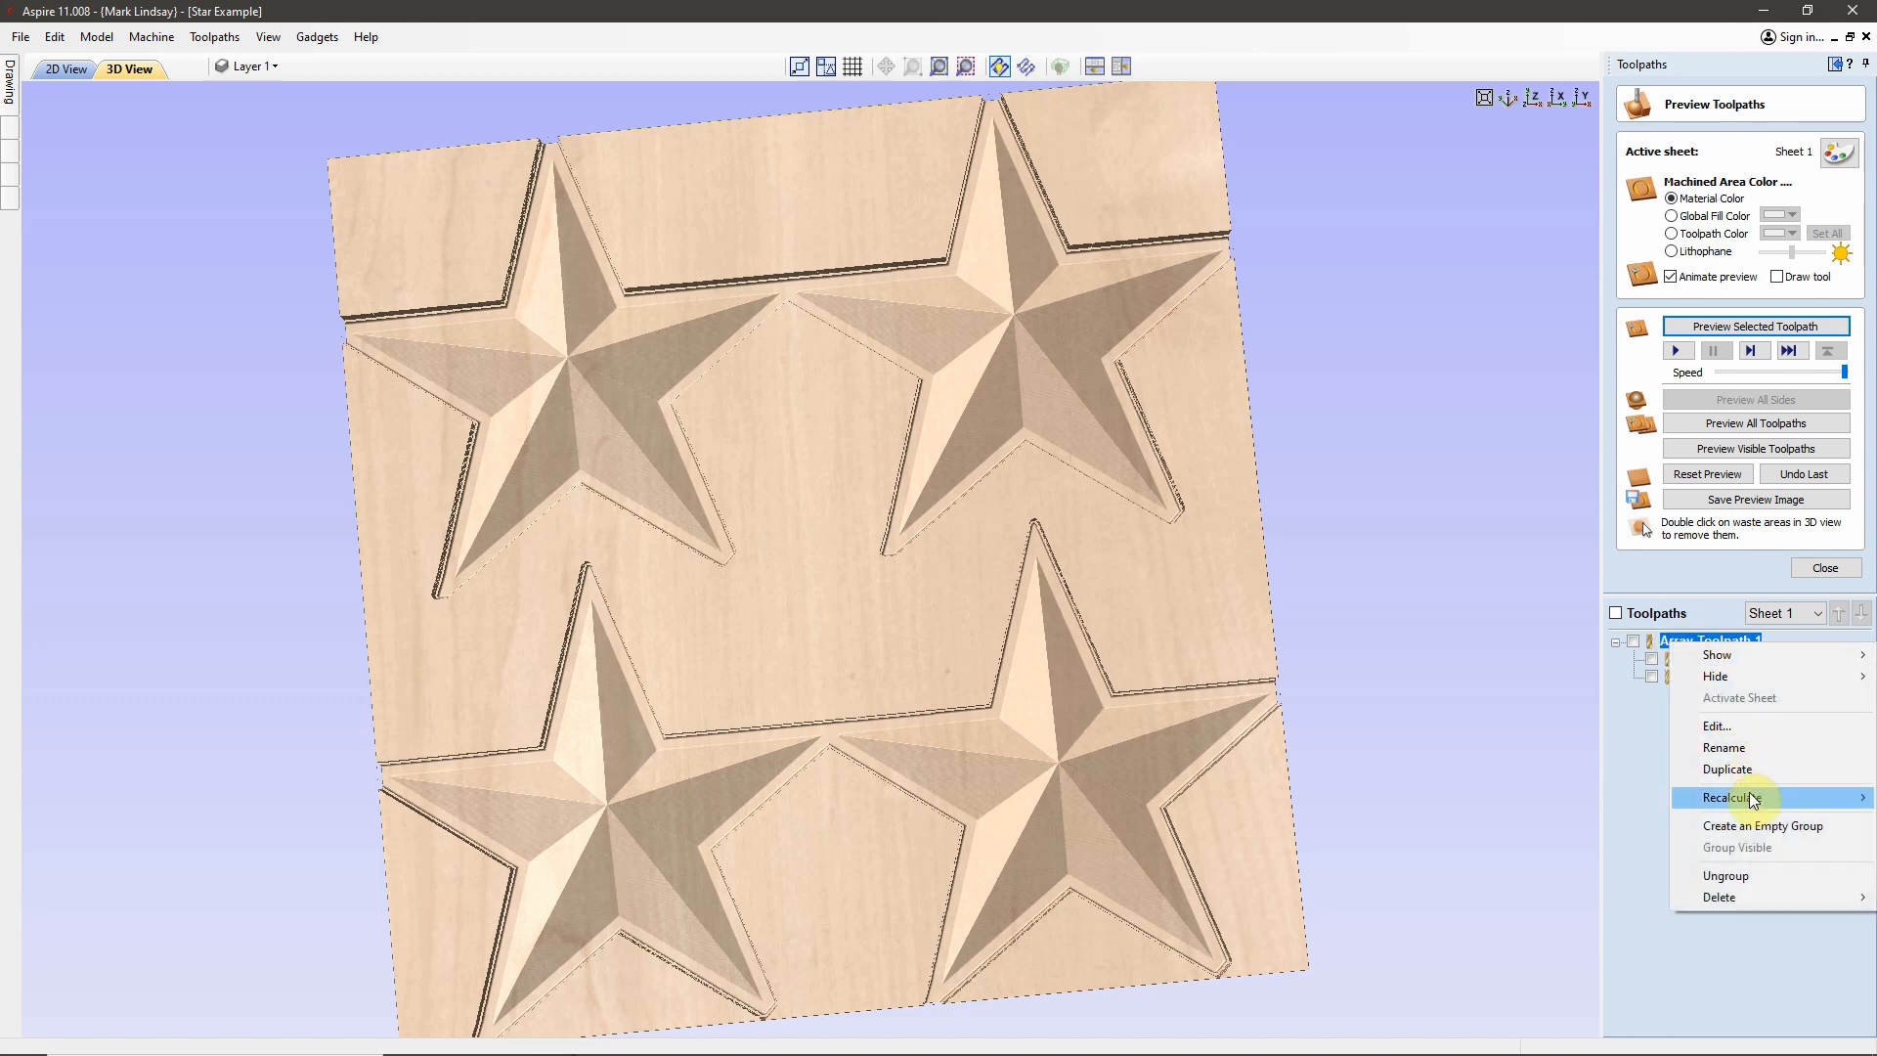
mouse_move(1736, 899)
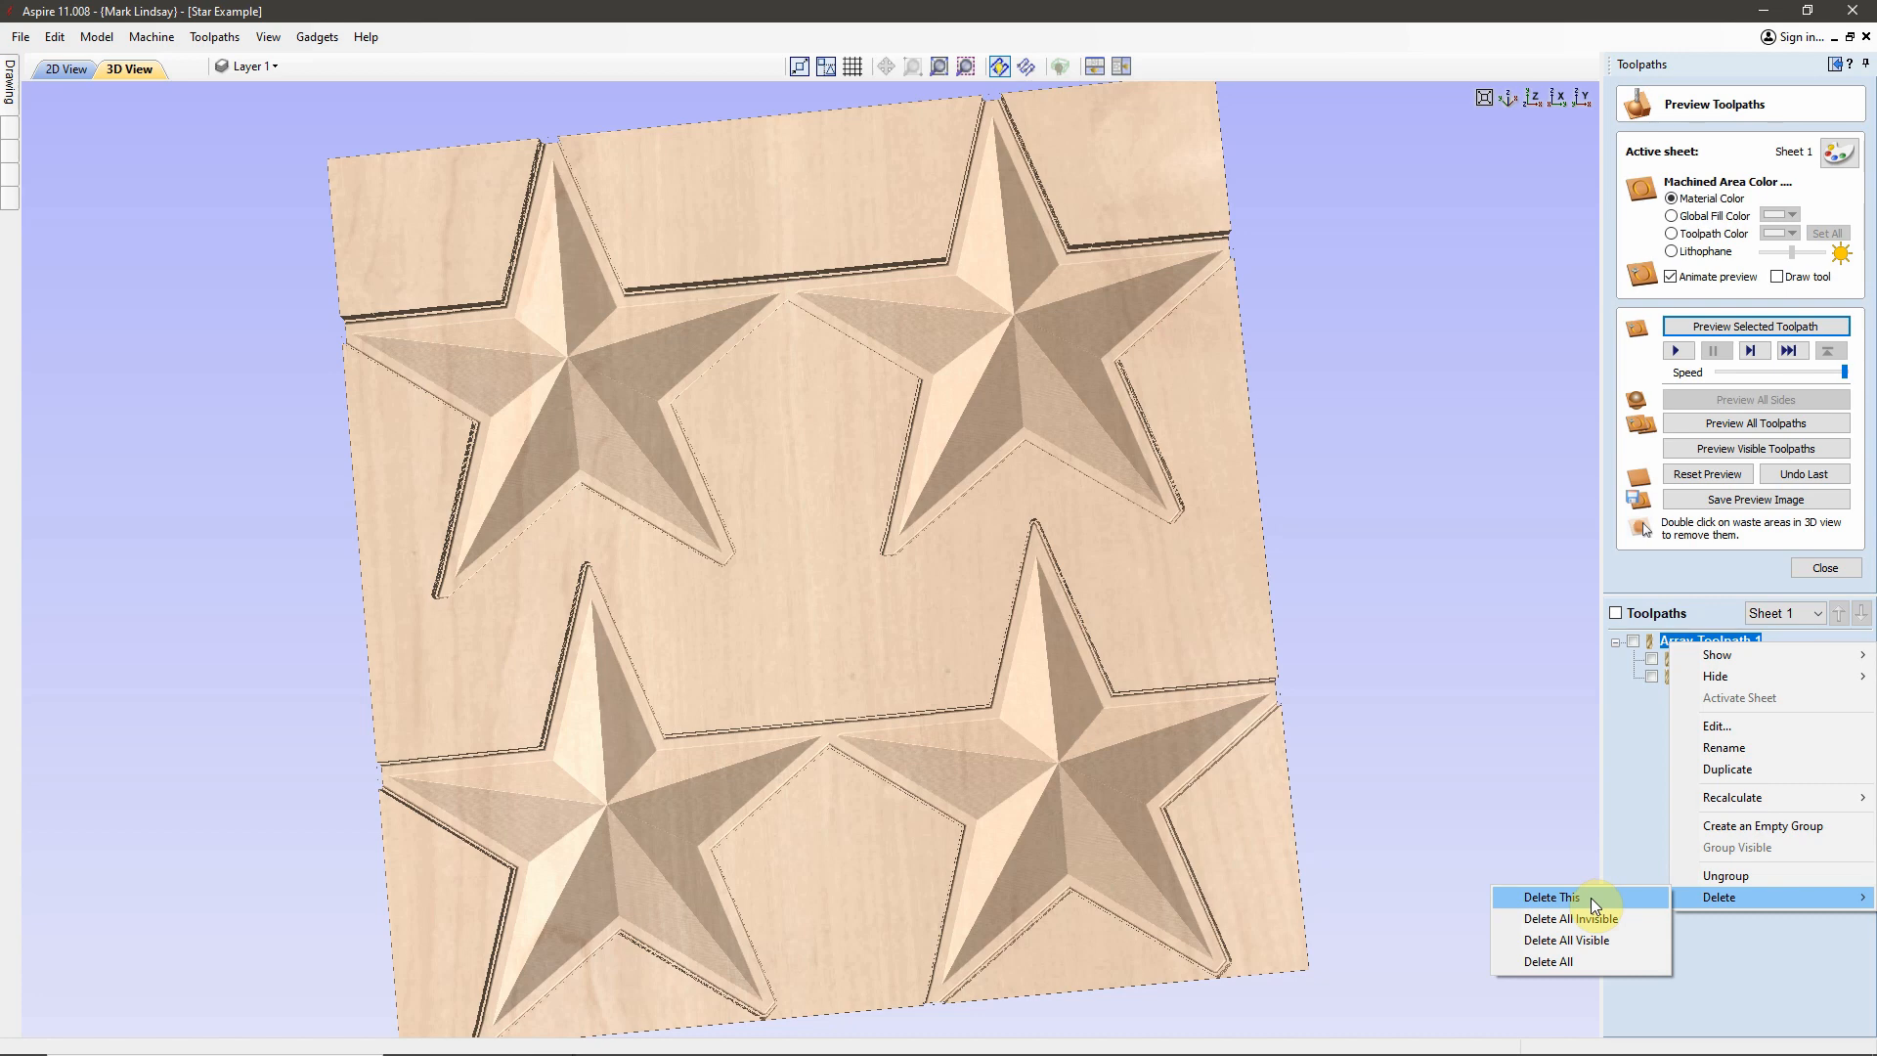
click(1641, 800)
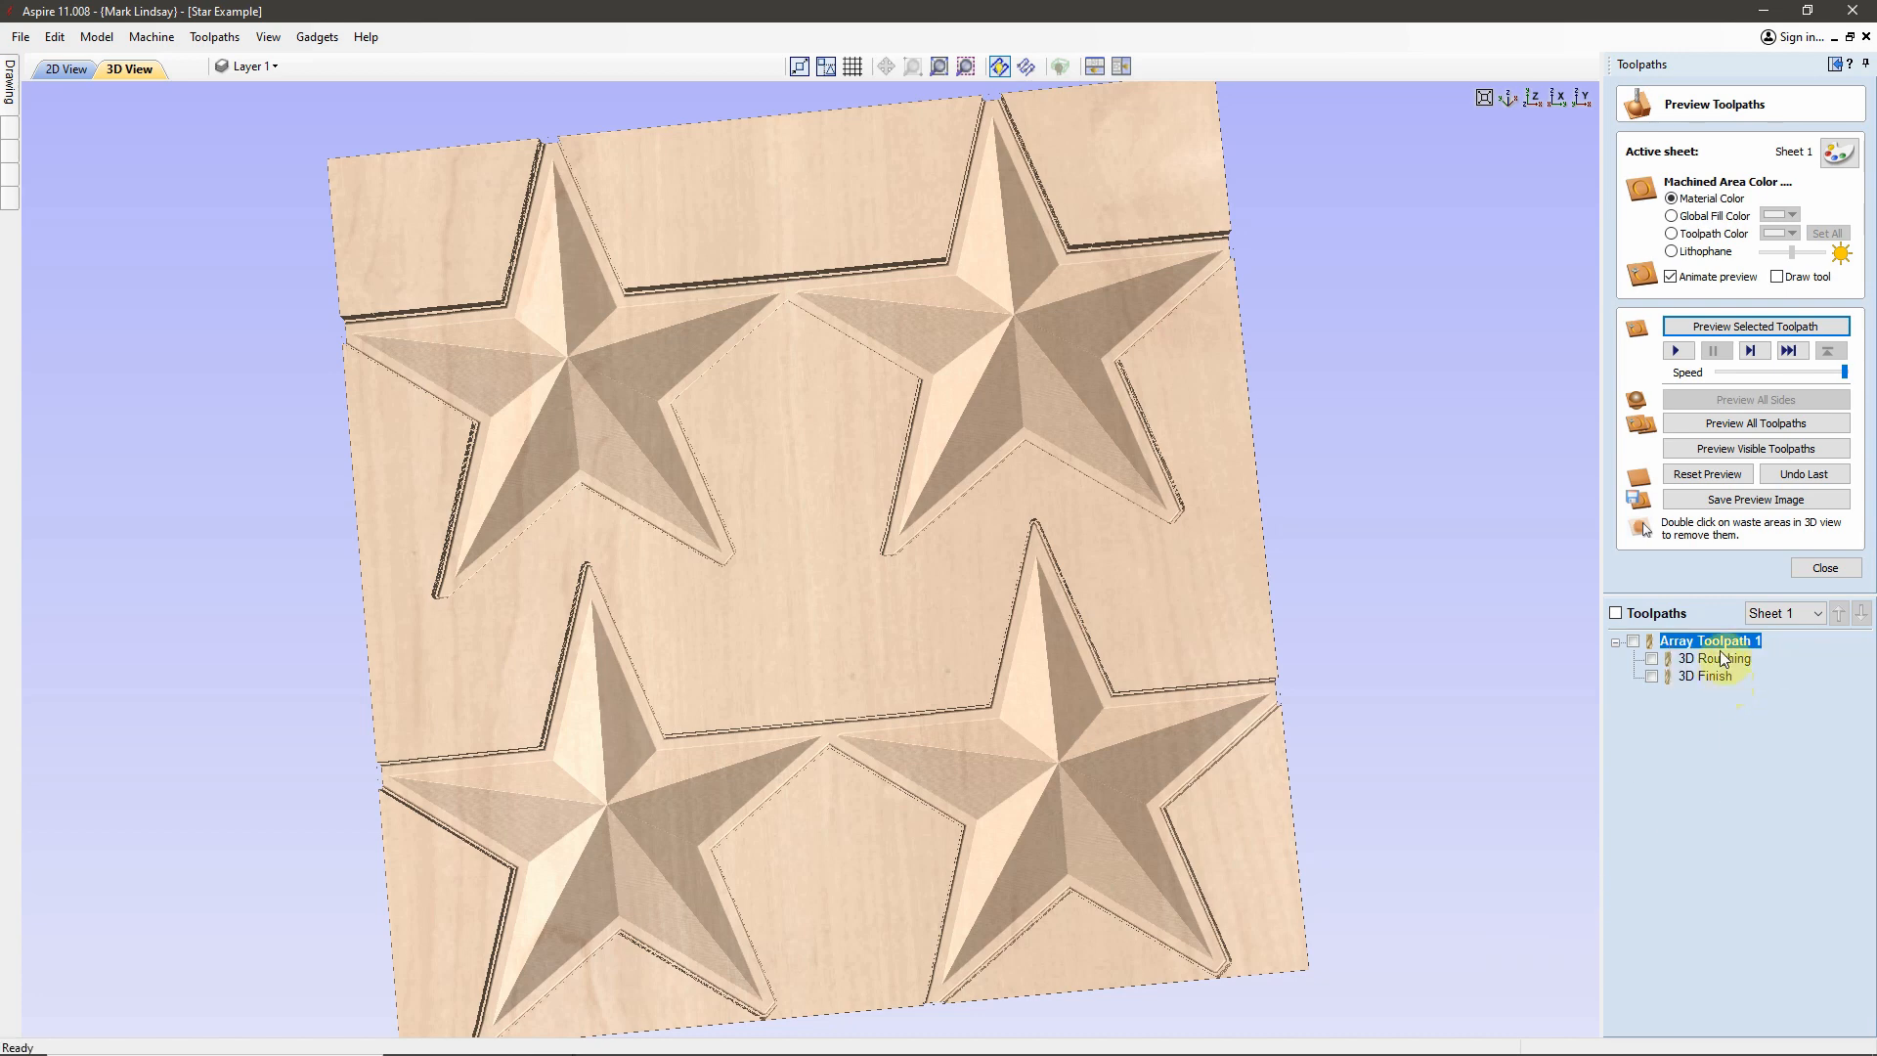
- Delete only Array Toolpath 1 from the toolpath list and undo the deletion
mouse_move(1708, 648)
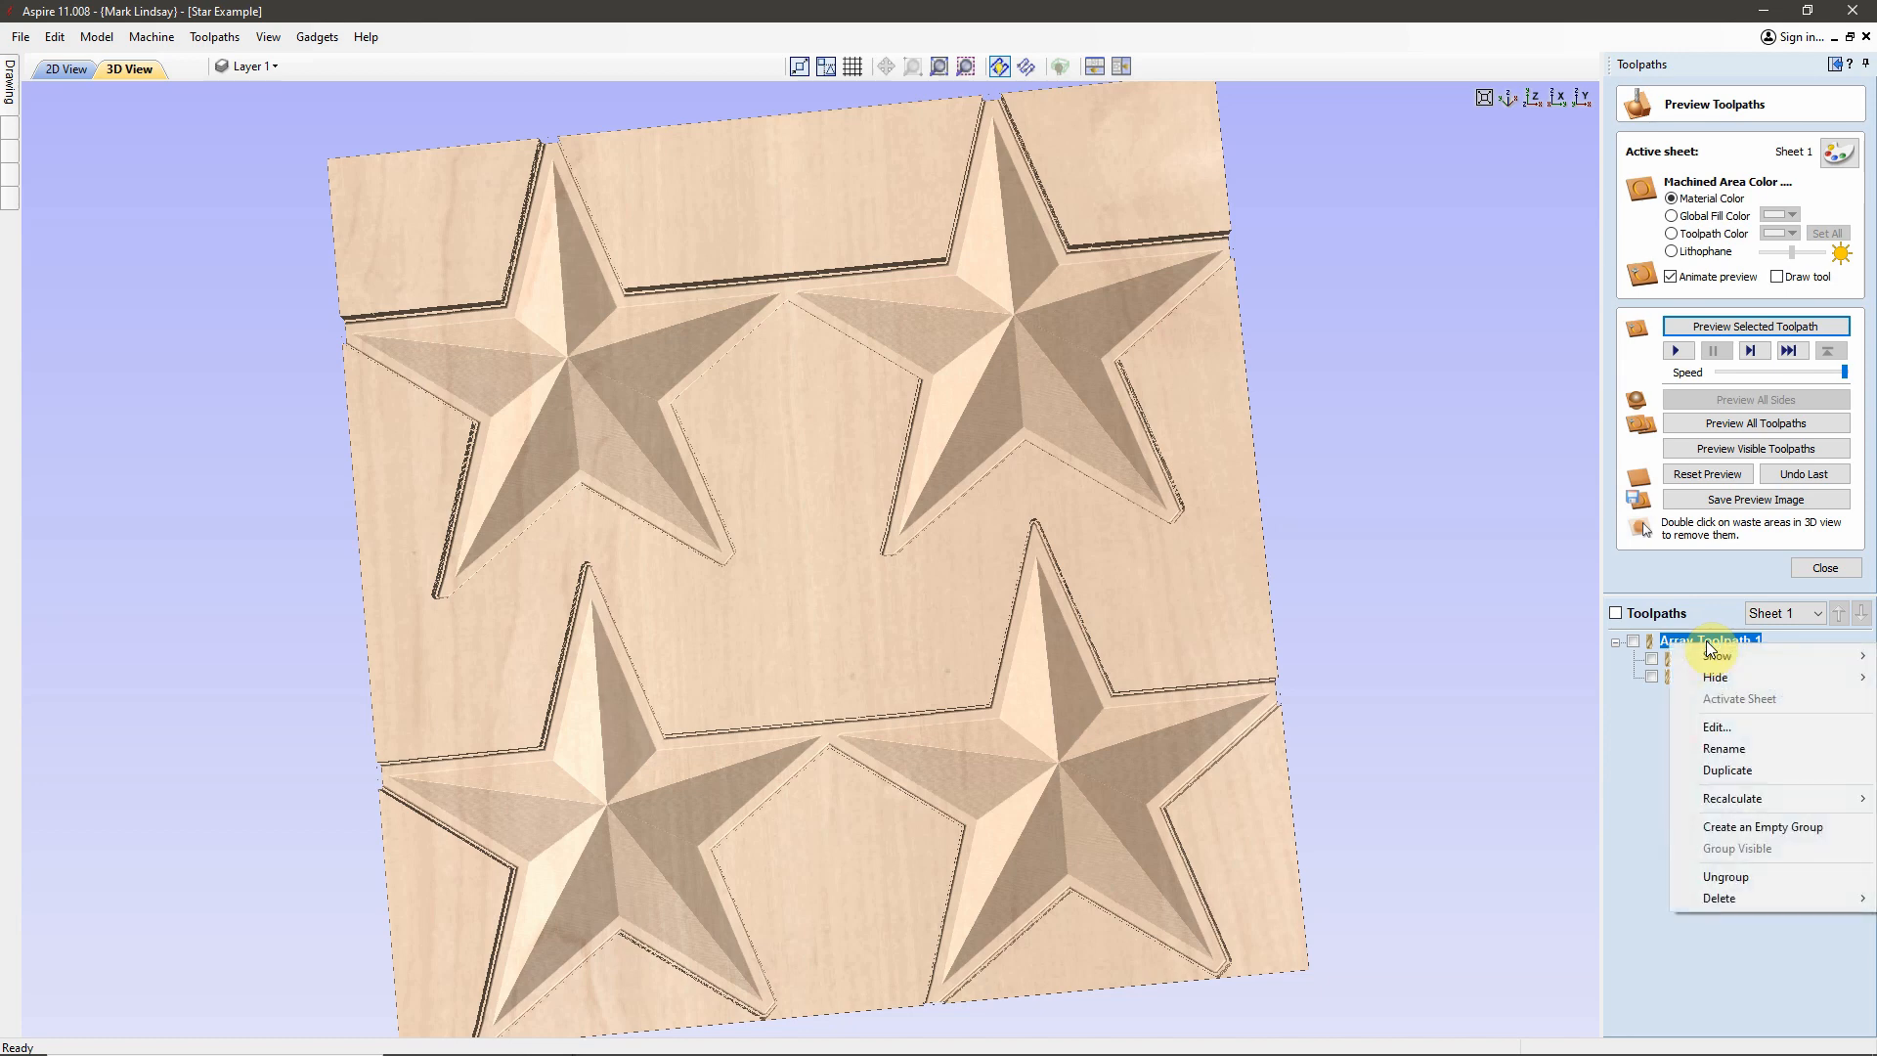
mouse_move(1734, 899)
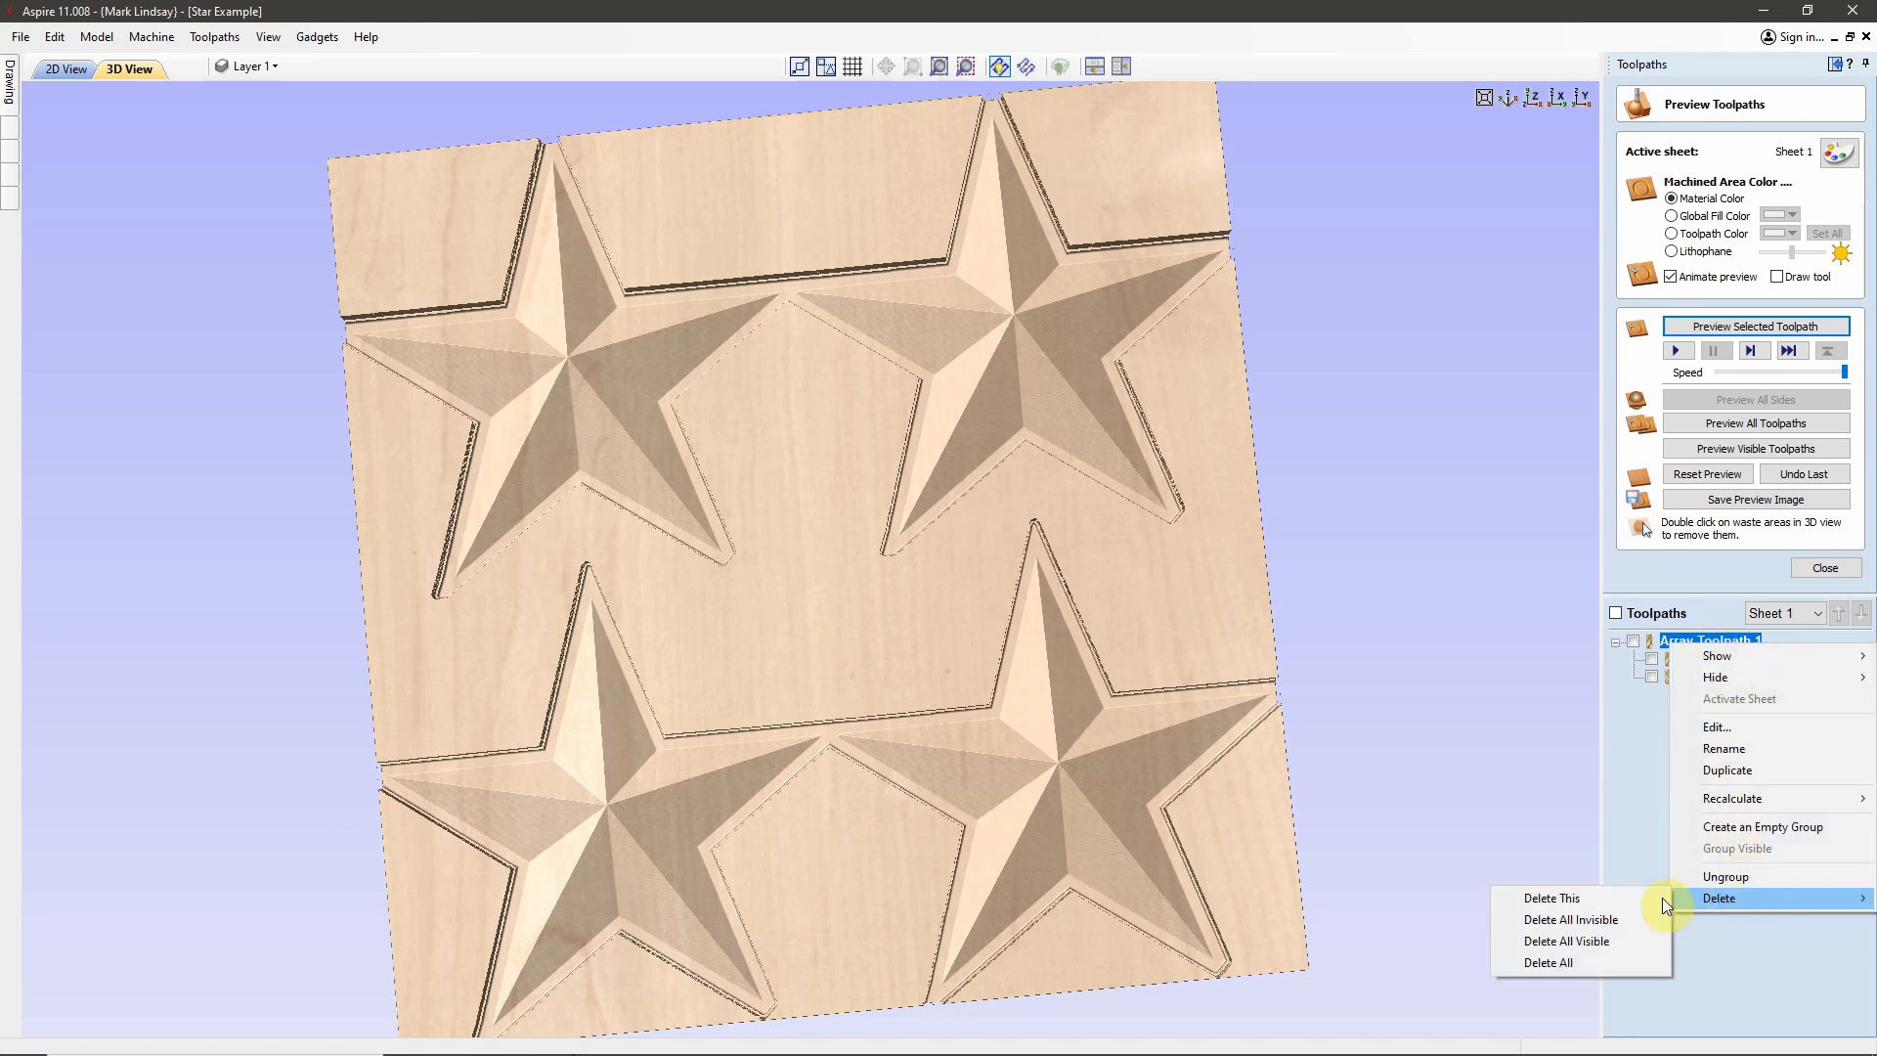
click(1574, 900)
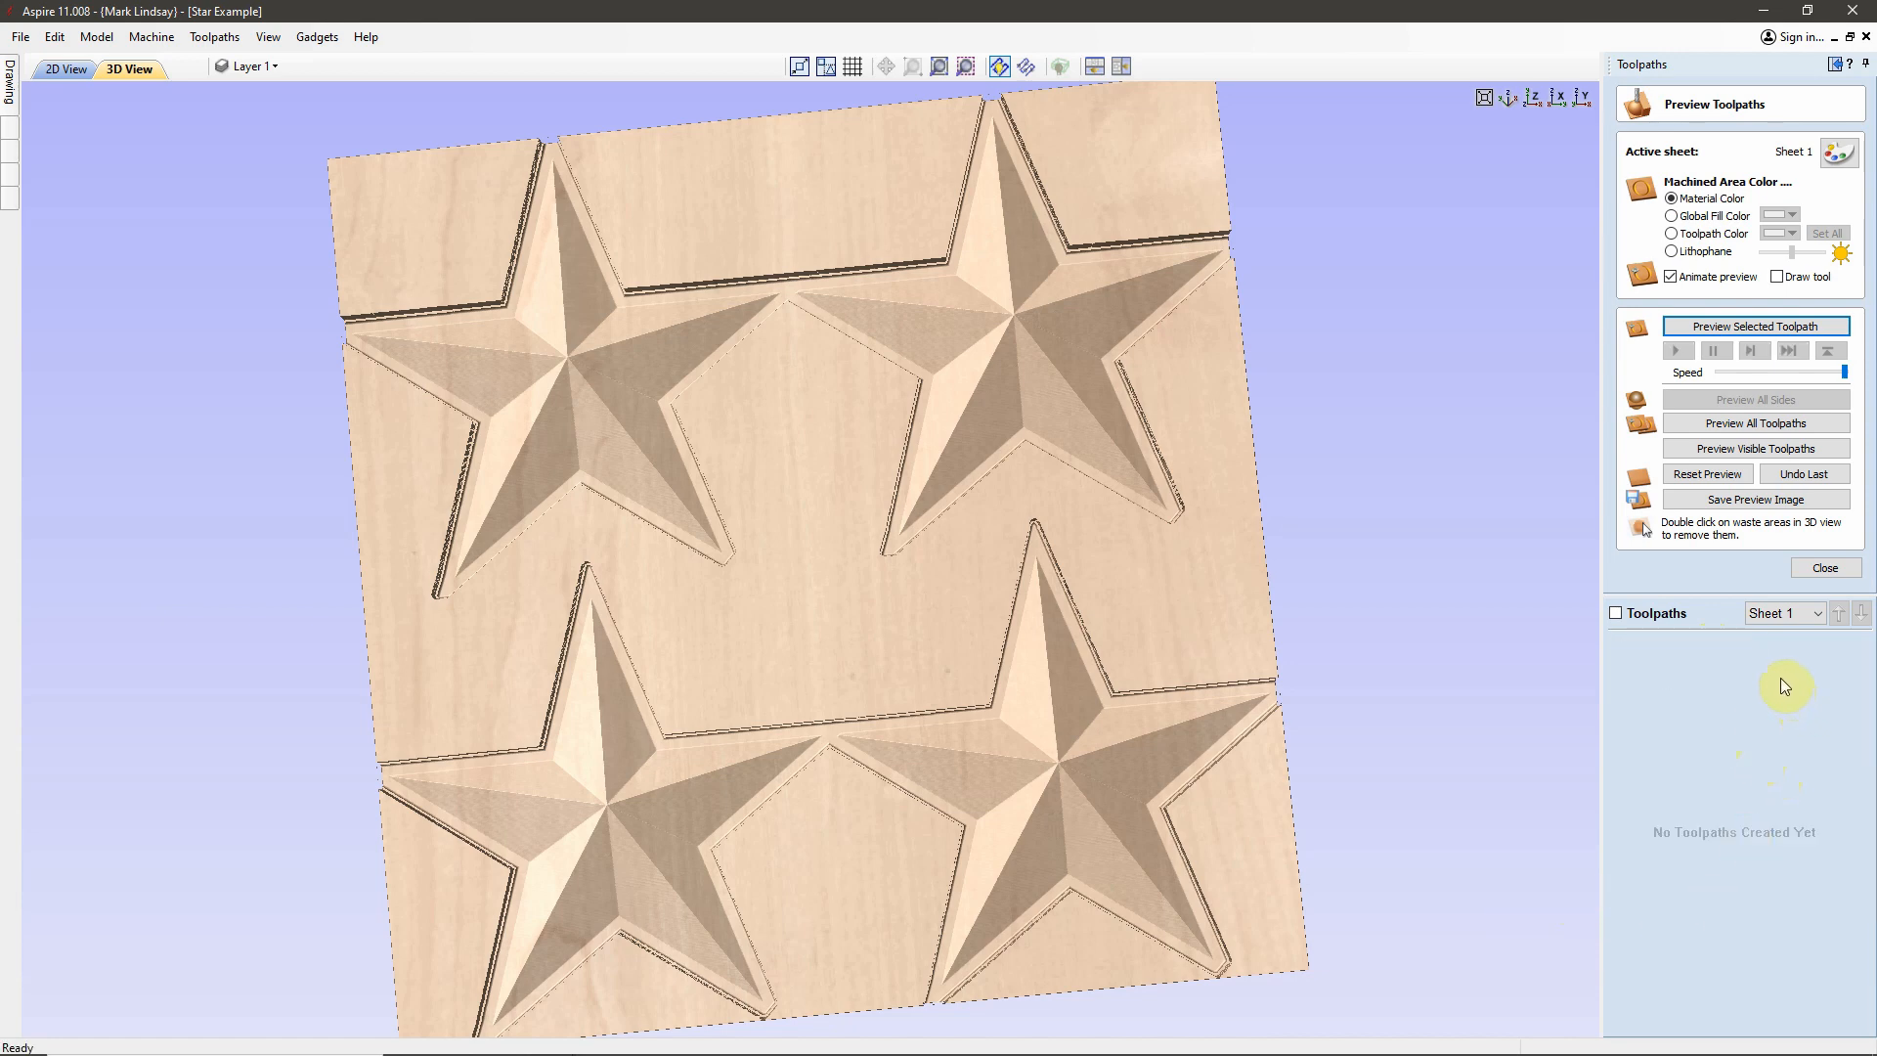
key(ctrl+z)
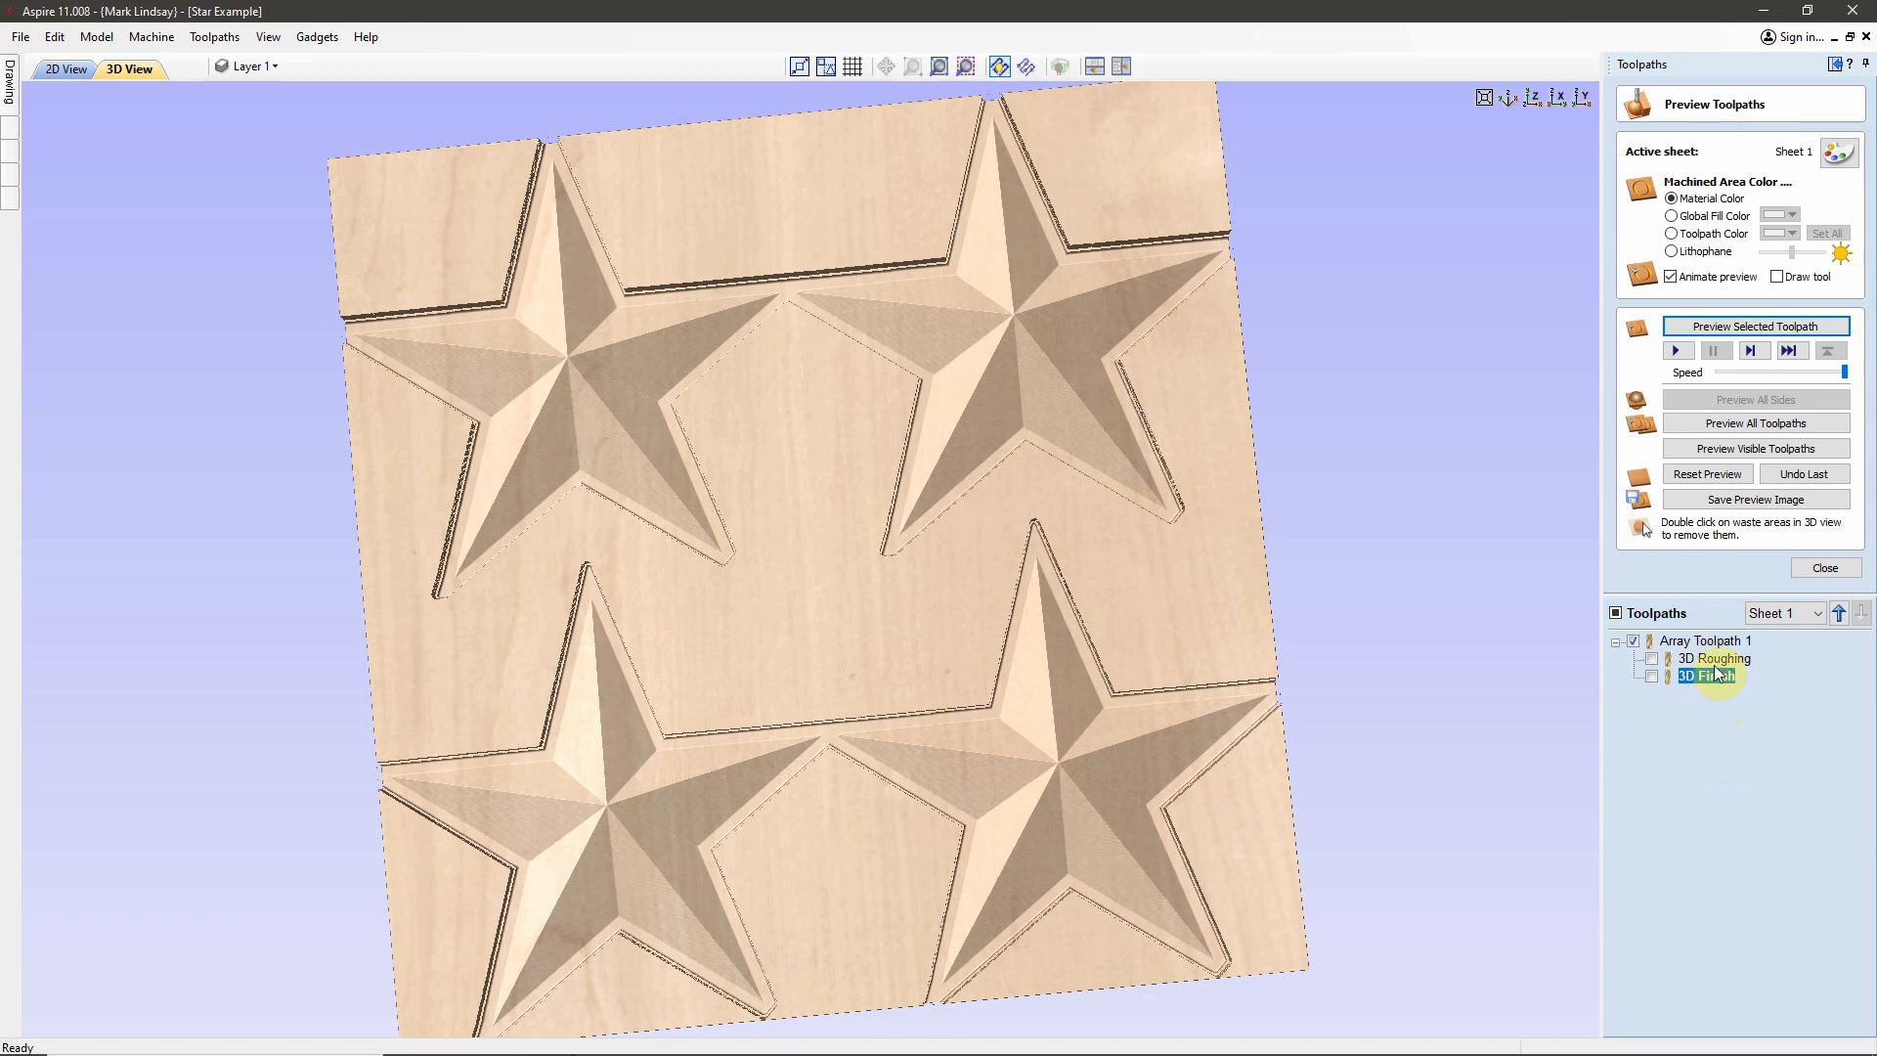
- Ungroup Array Toolpath 1 so 3D Roughing and 3D Finish are separate toolpaths
mouse_move(1715, 666)
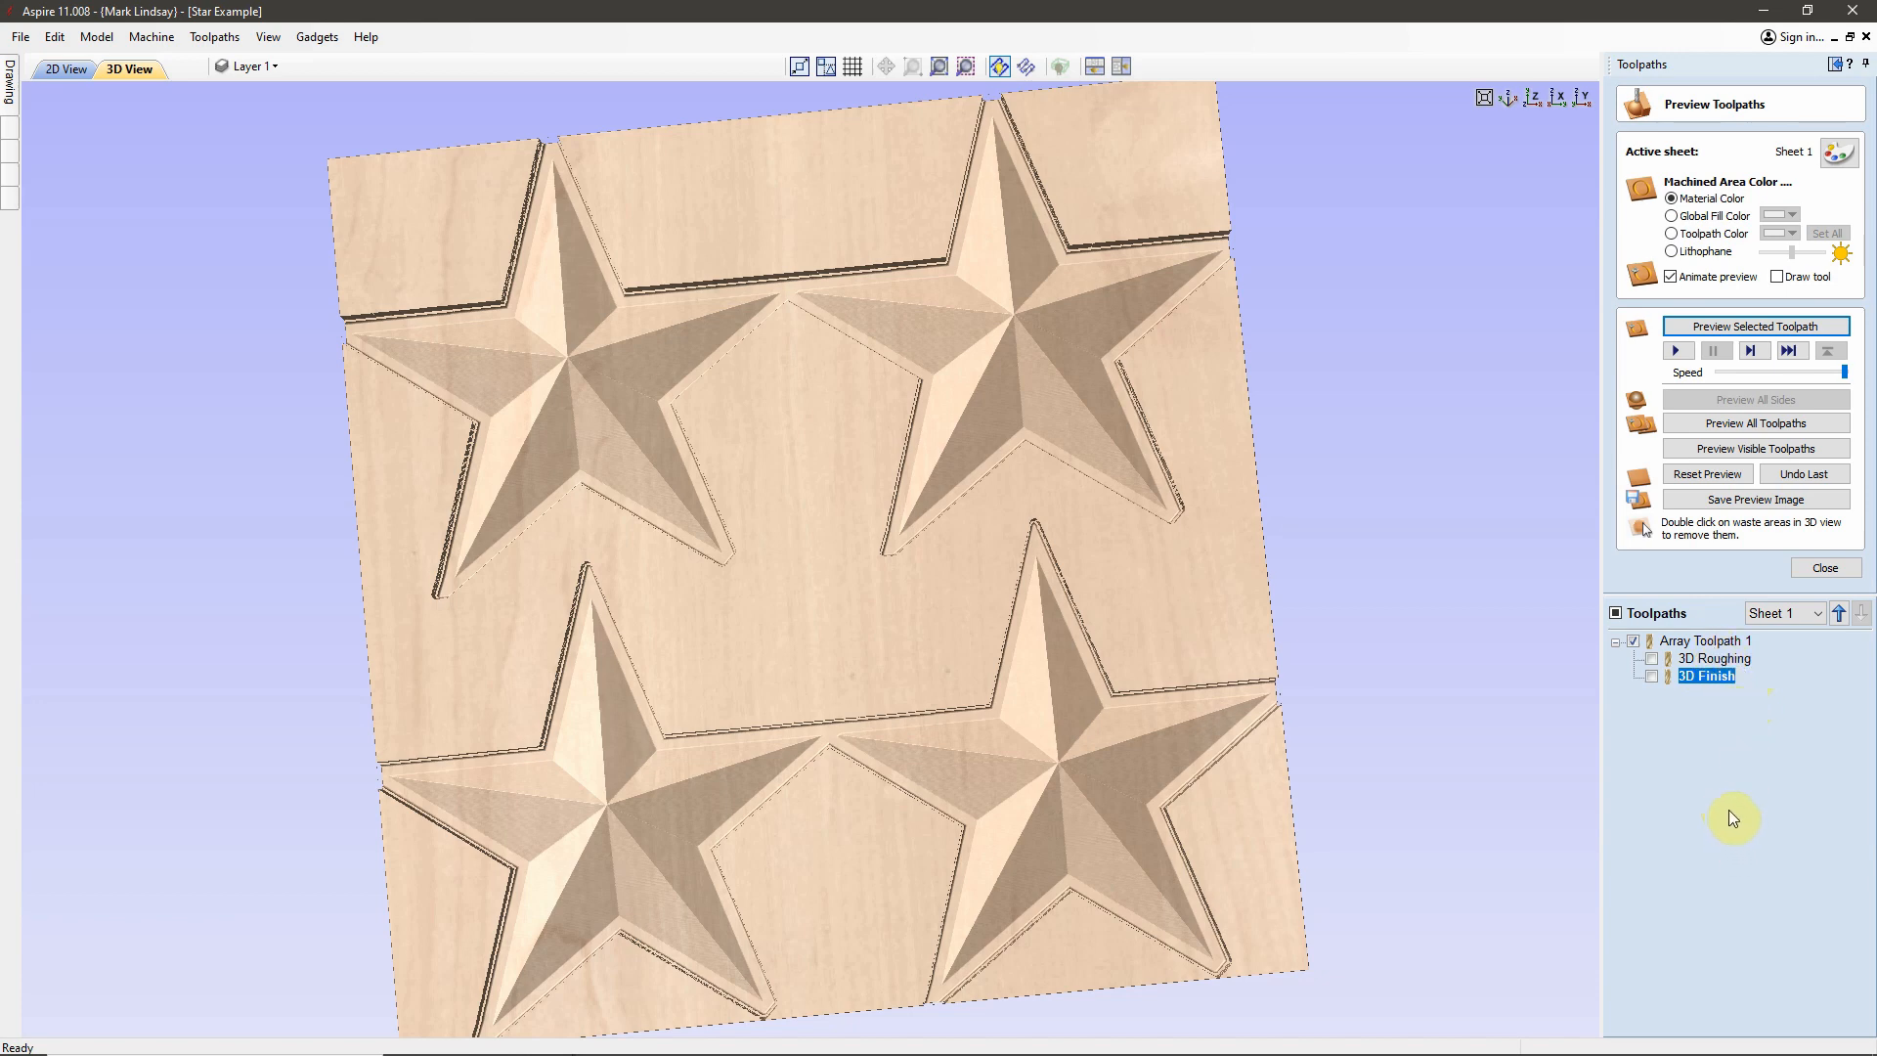
click(1736, 644)
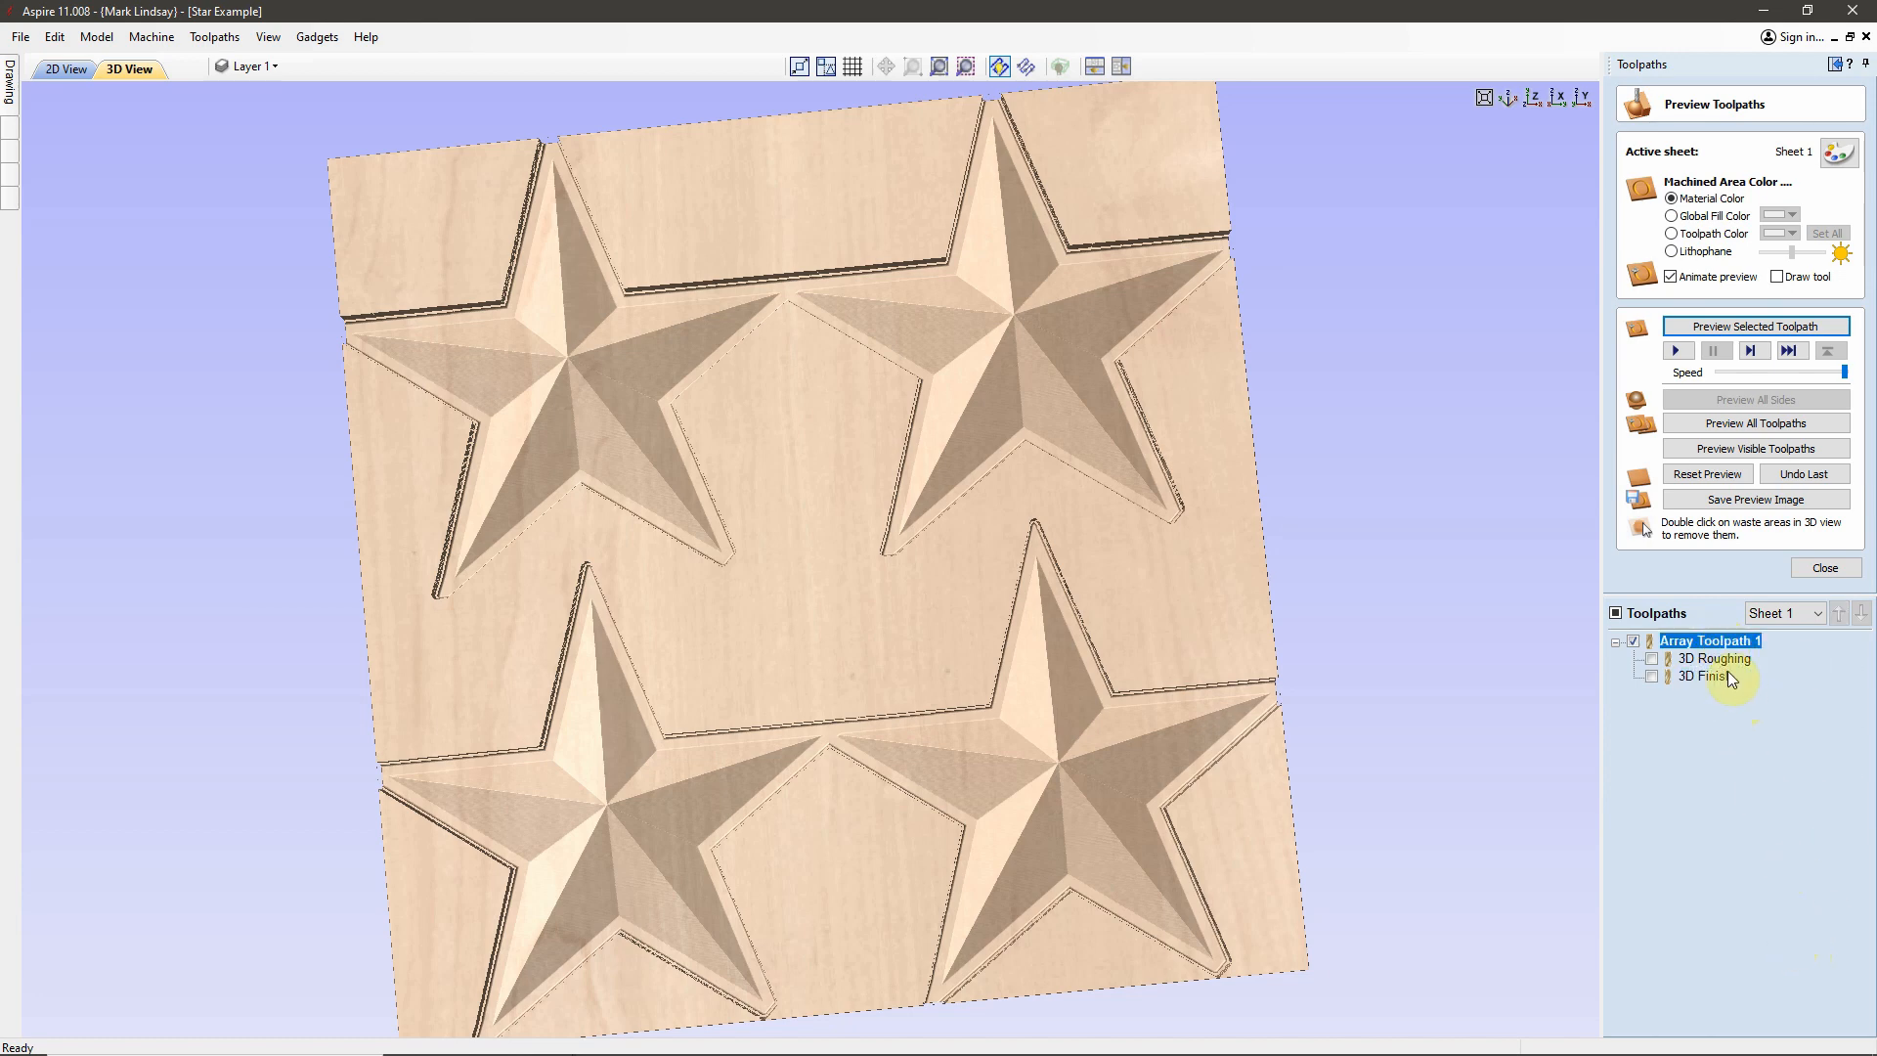
right_click(1699, 641)
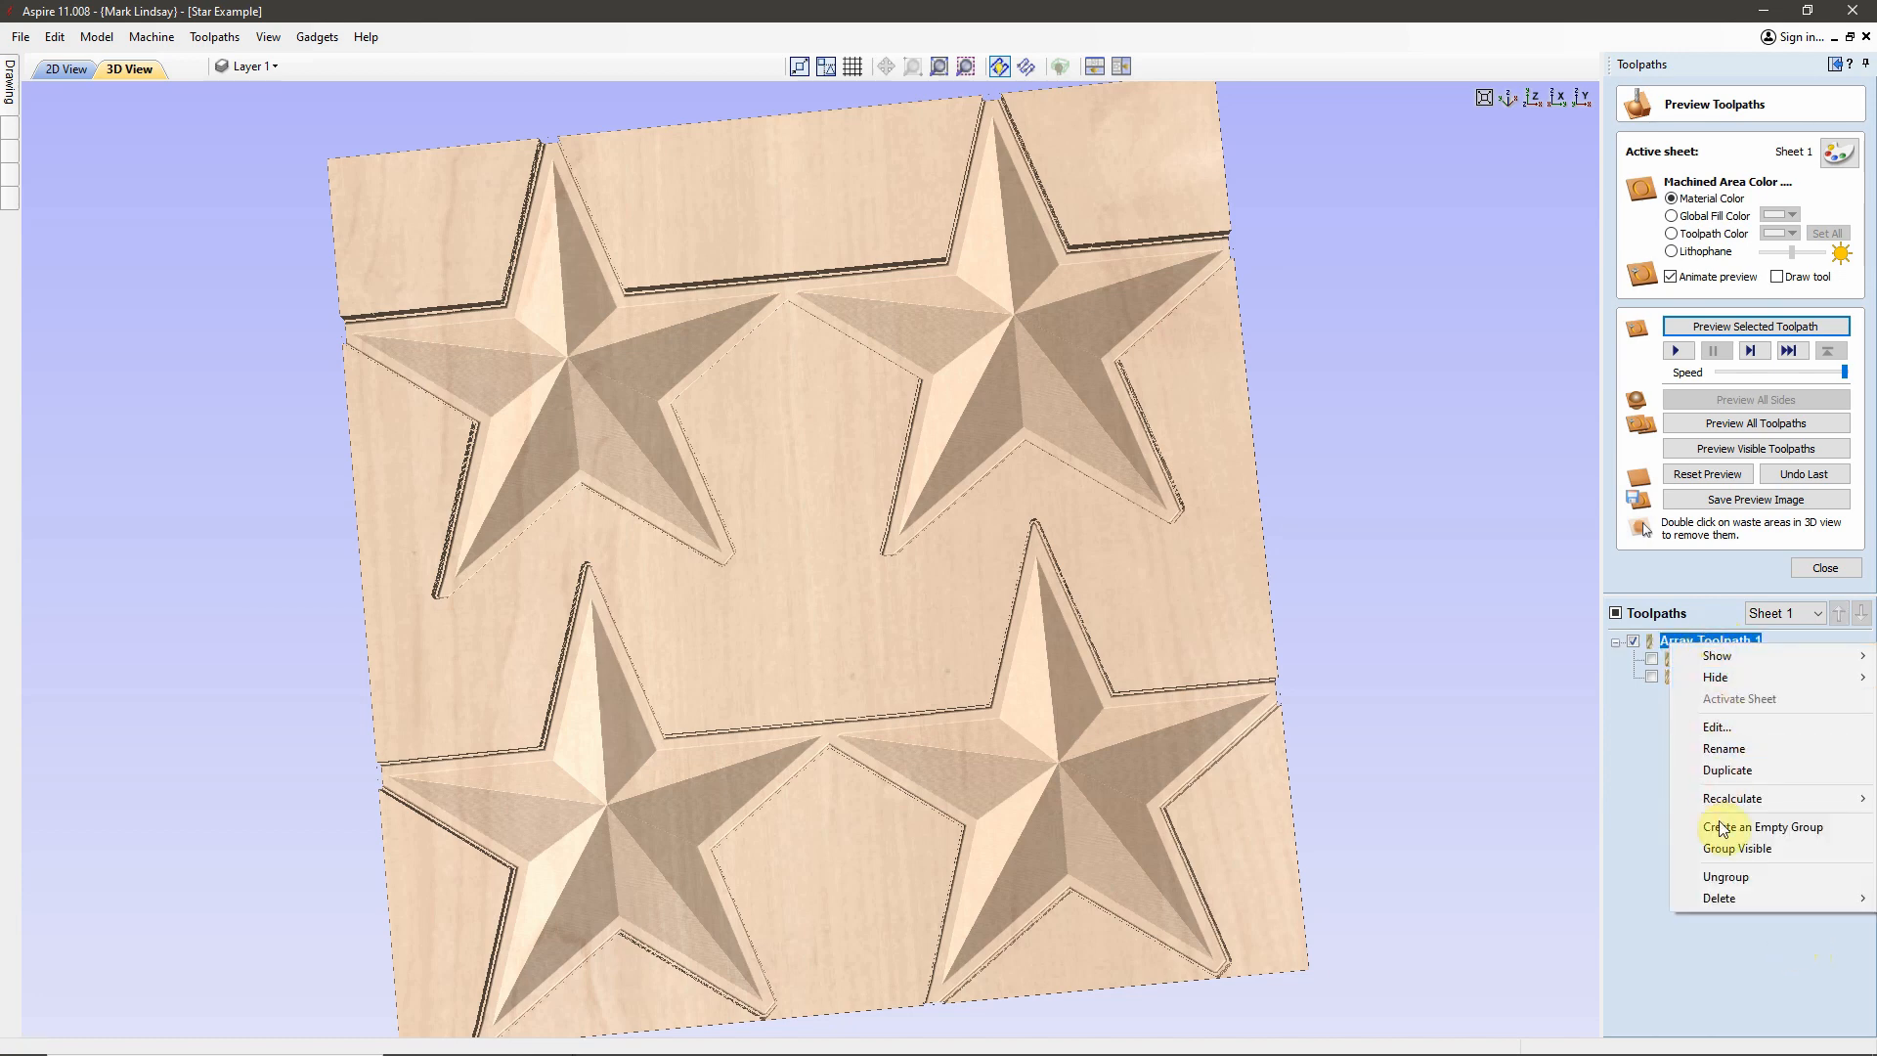
click(1748, 880)
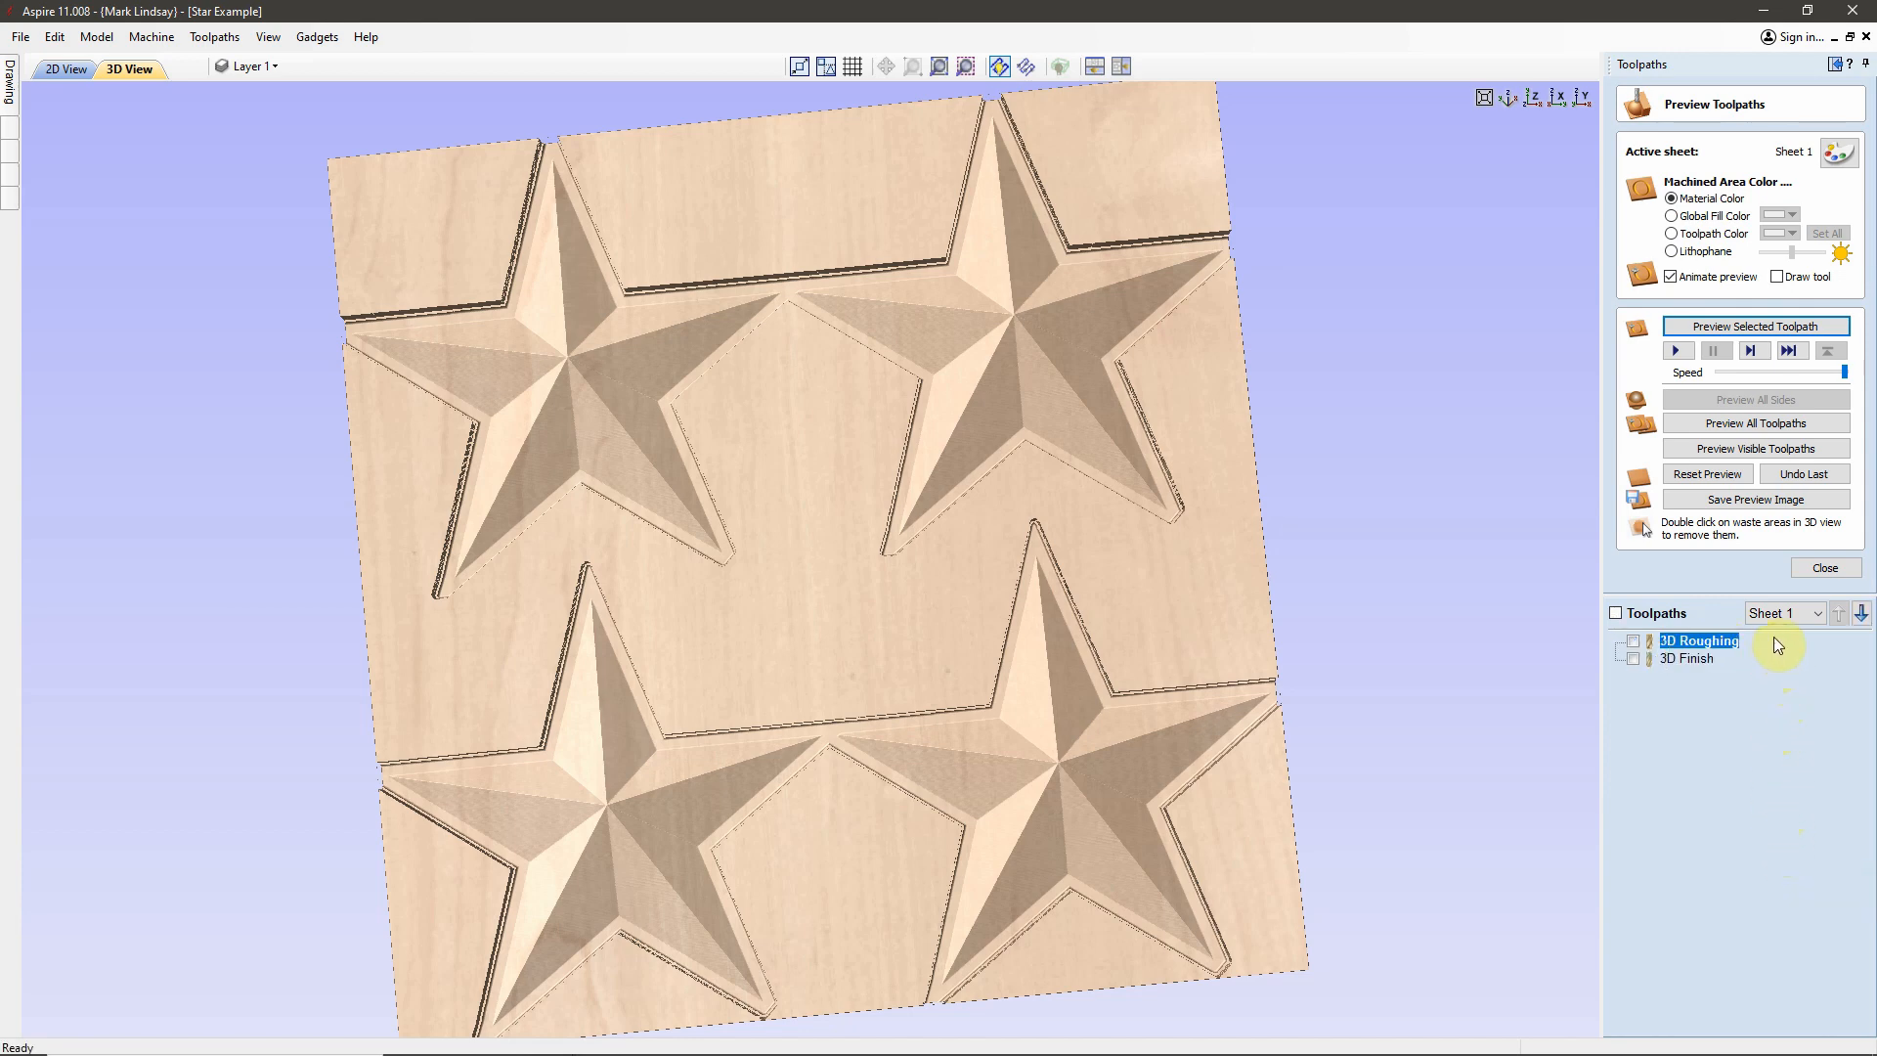
mouse_move(1702, 650)
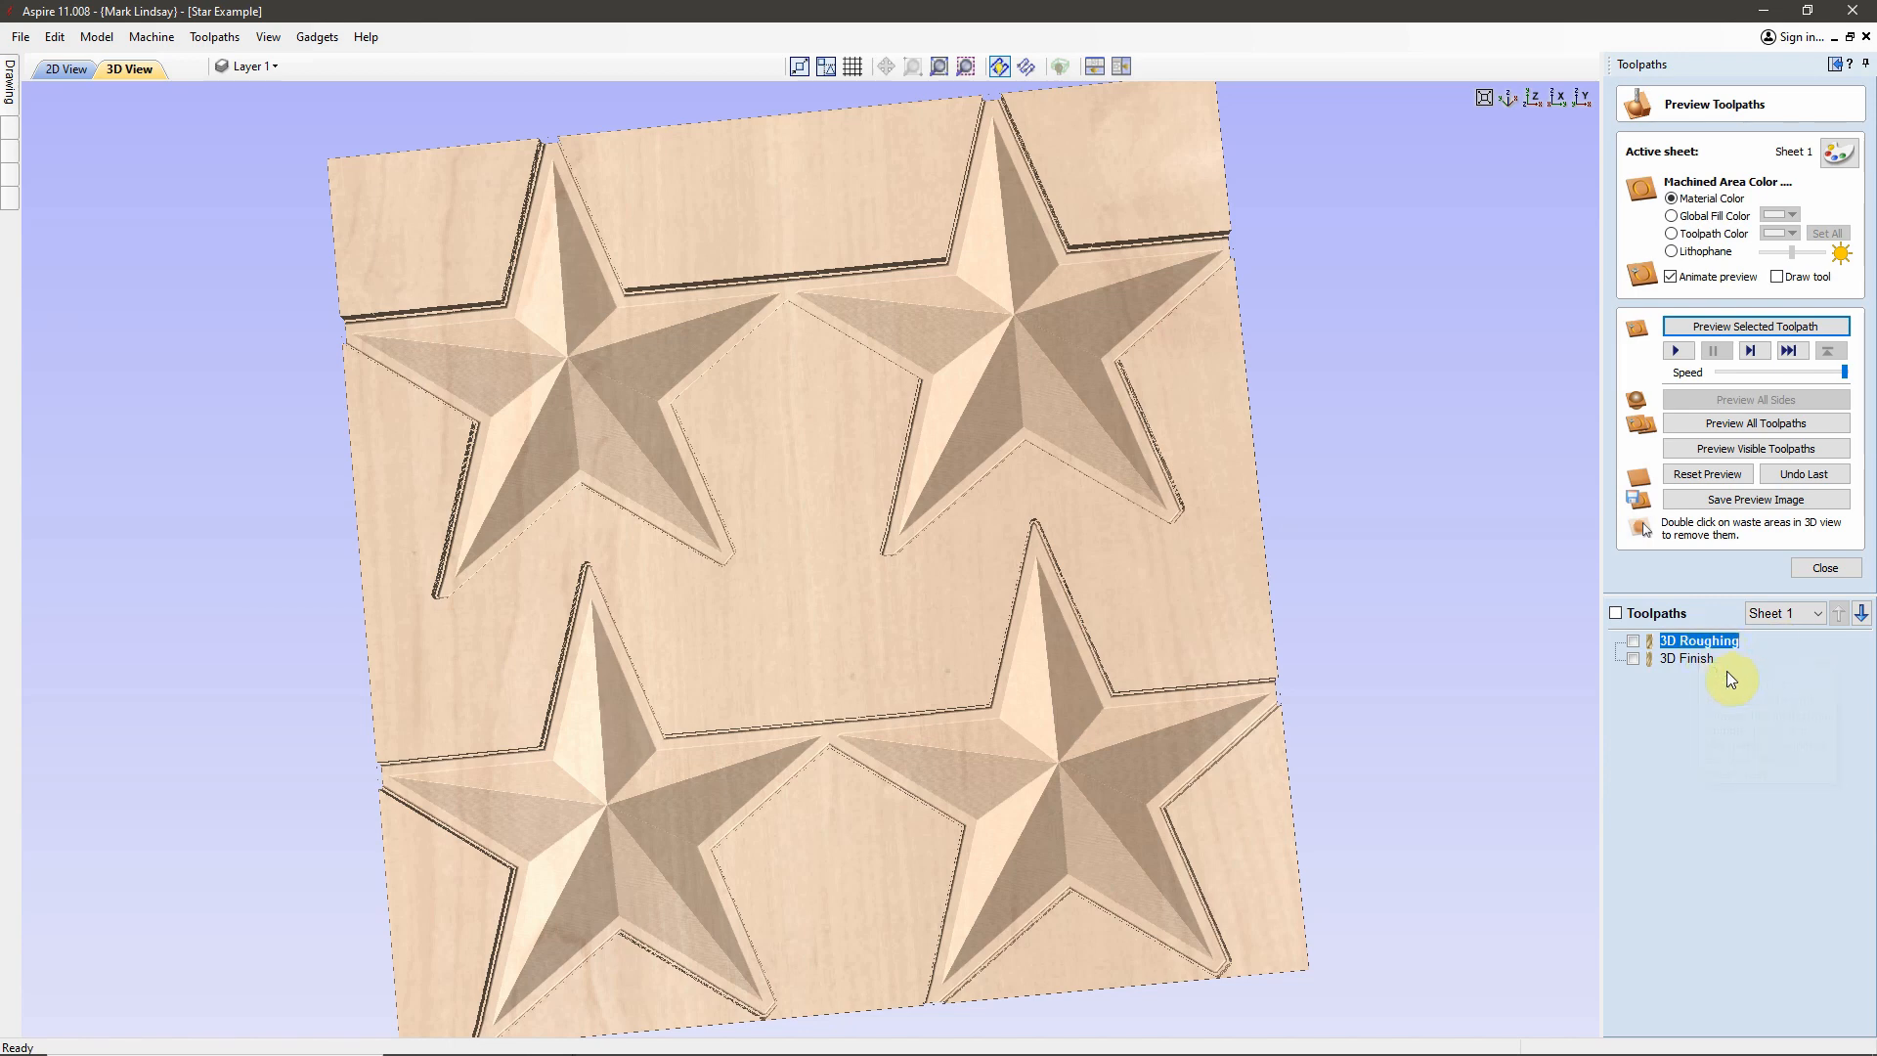
- Show the job in the flat 2D view with the drawing tools and close the toolpath preview
click(1836, 66)
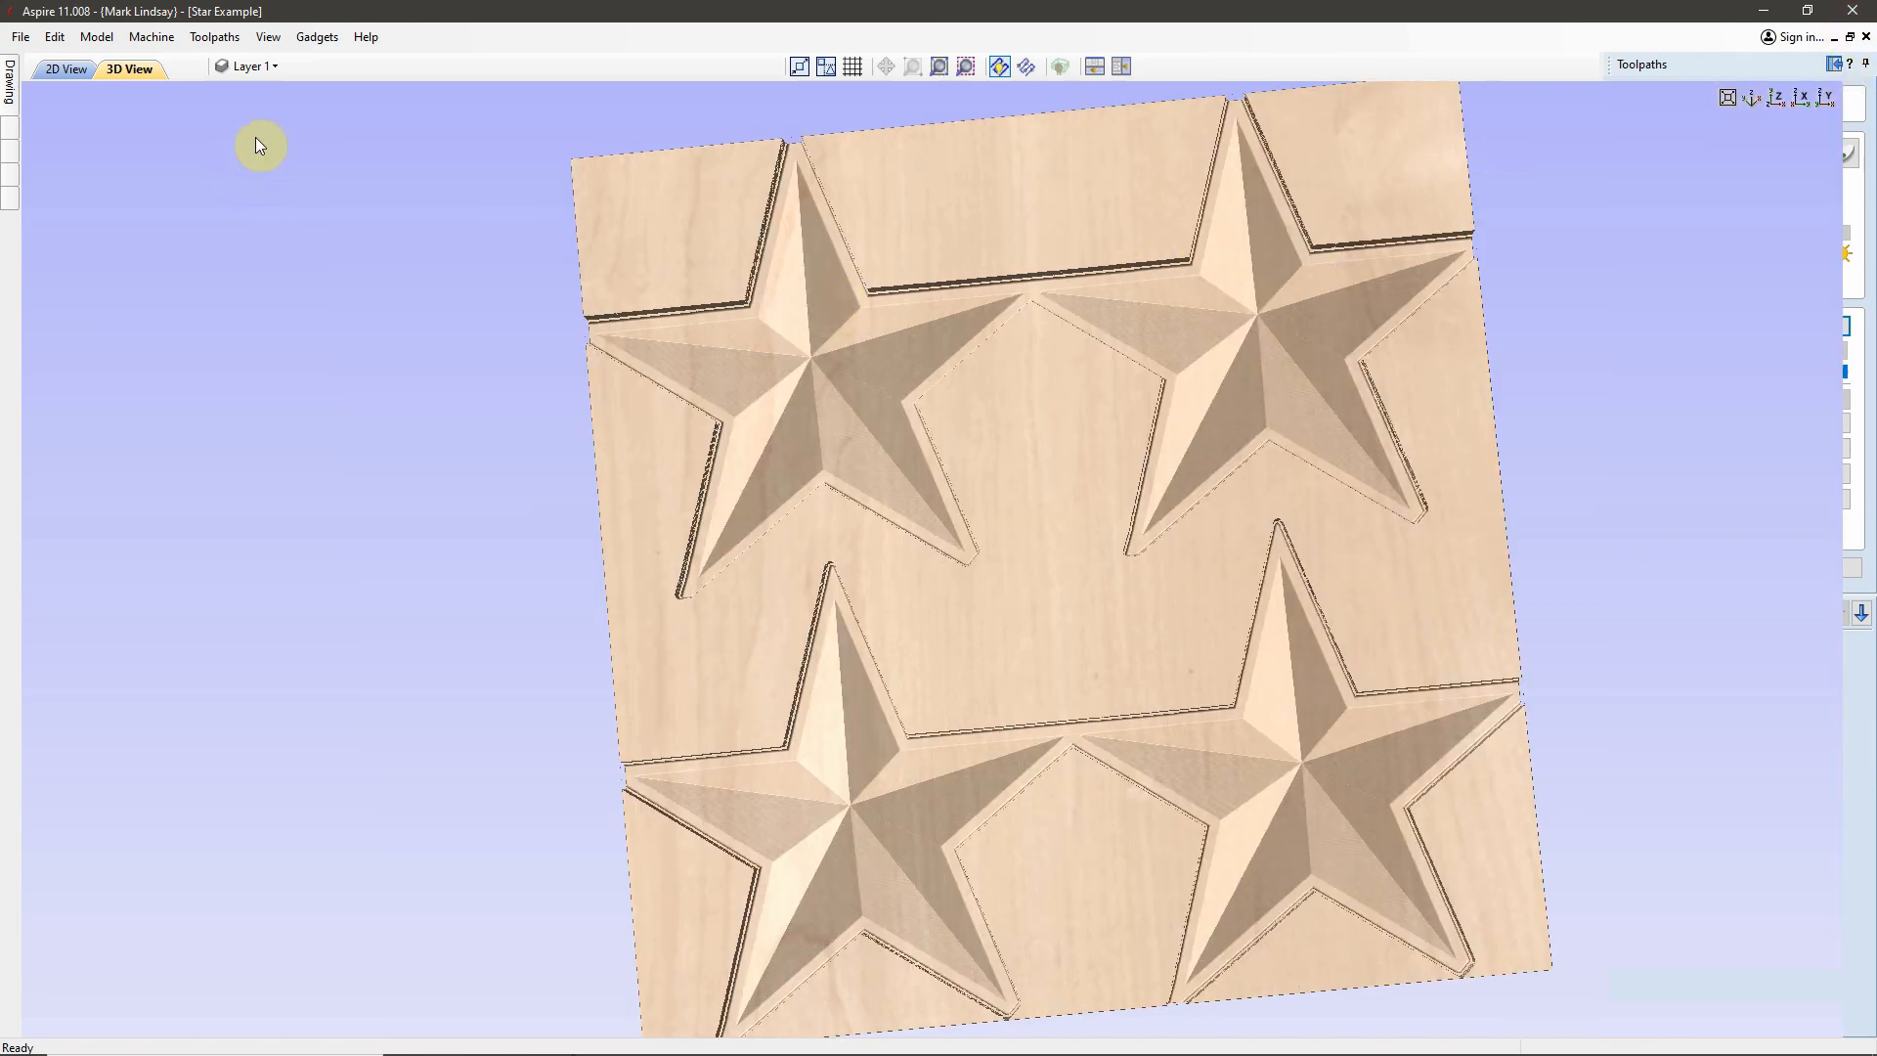
click(276, 64)
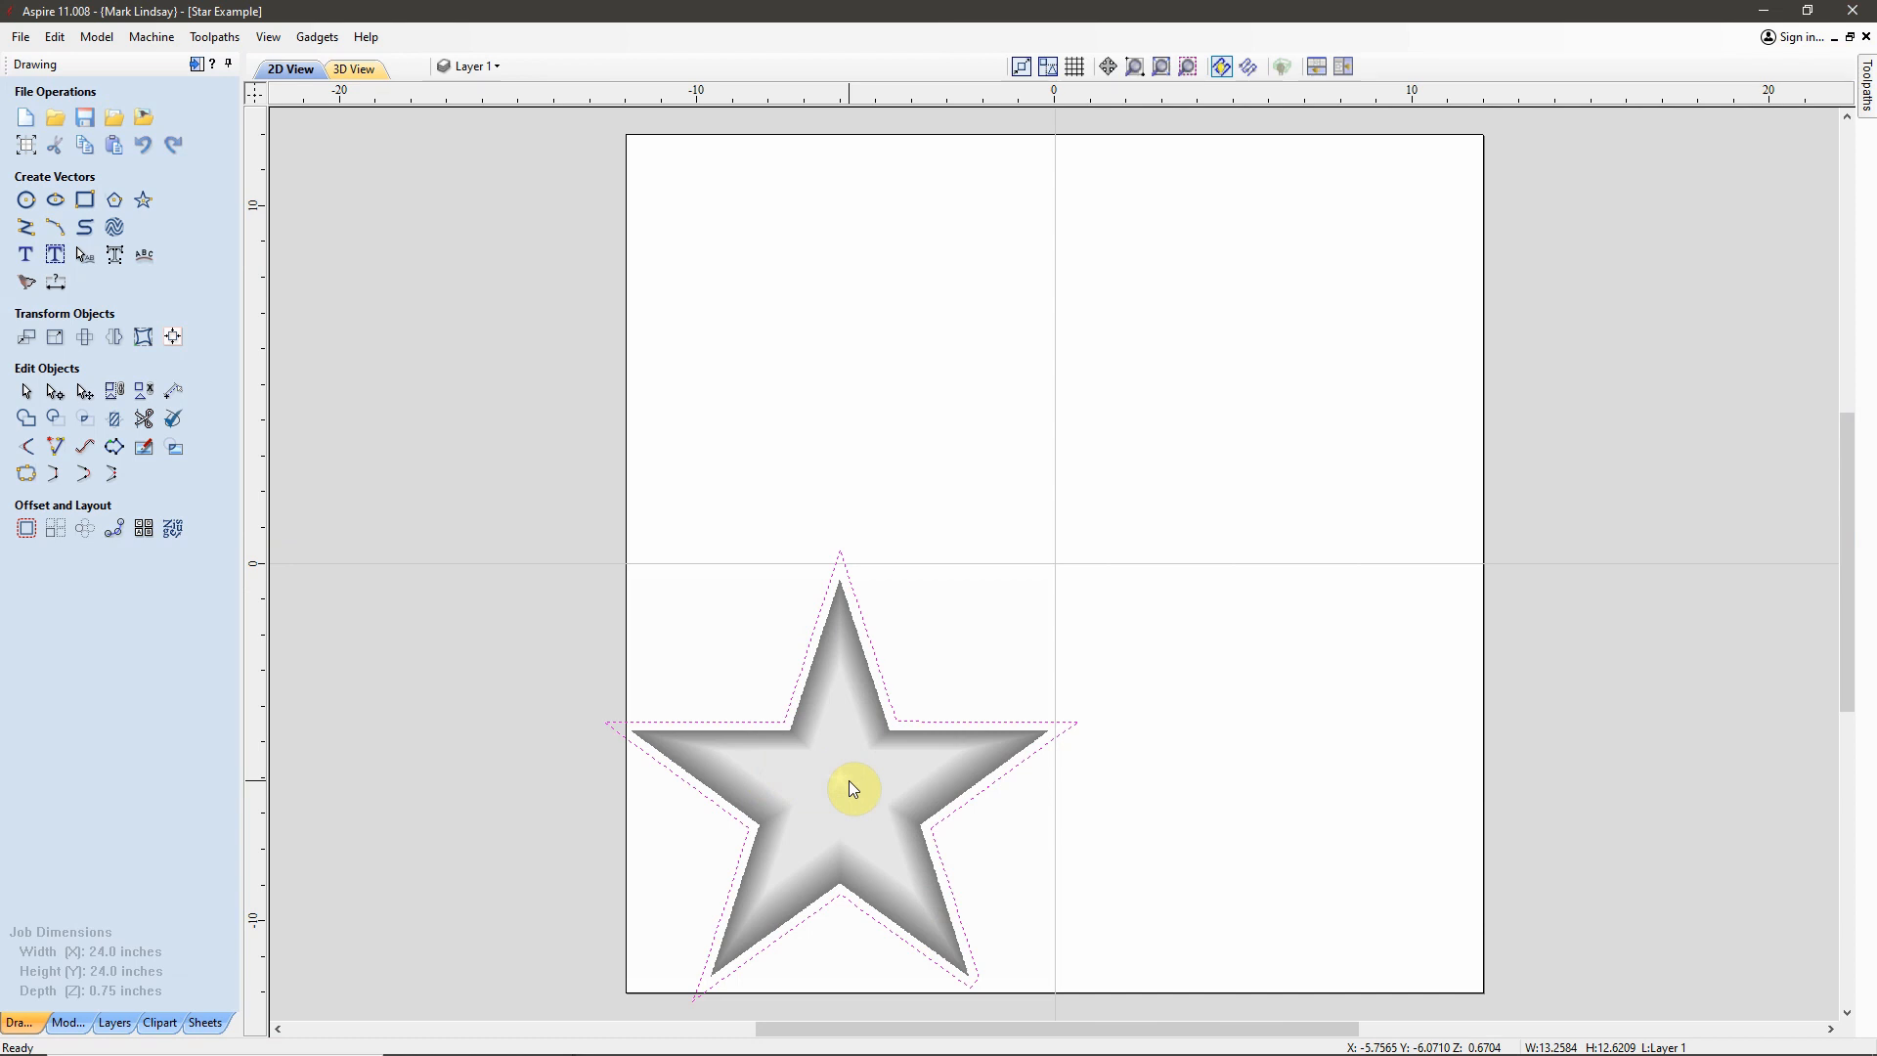
click(195, 65)
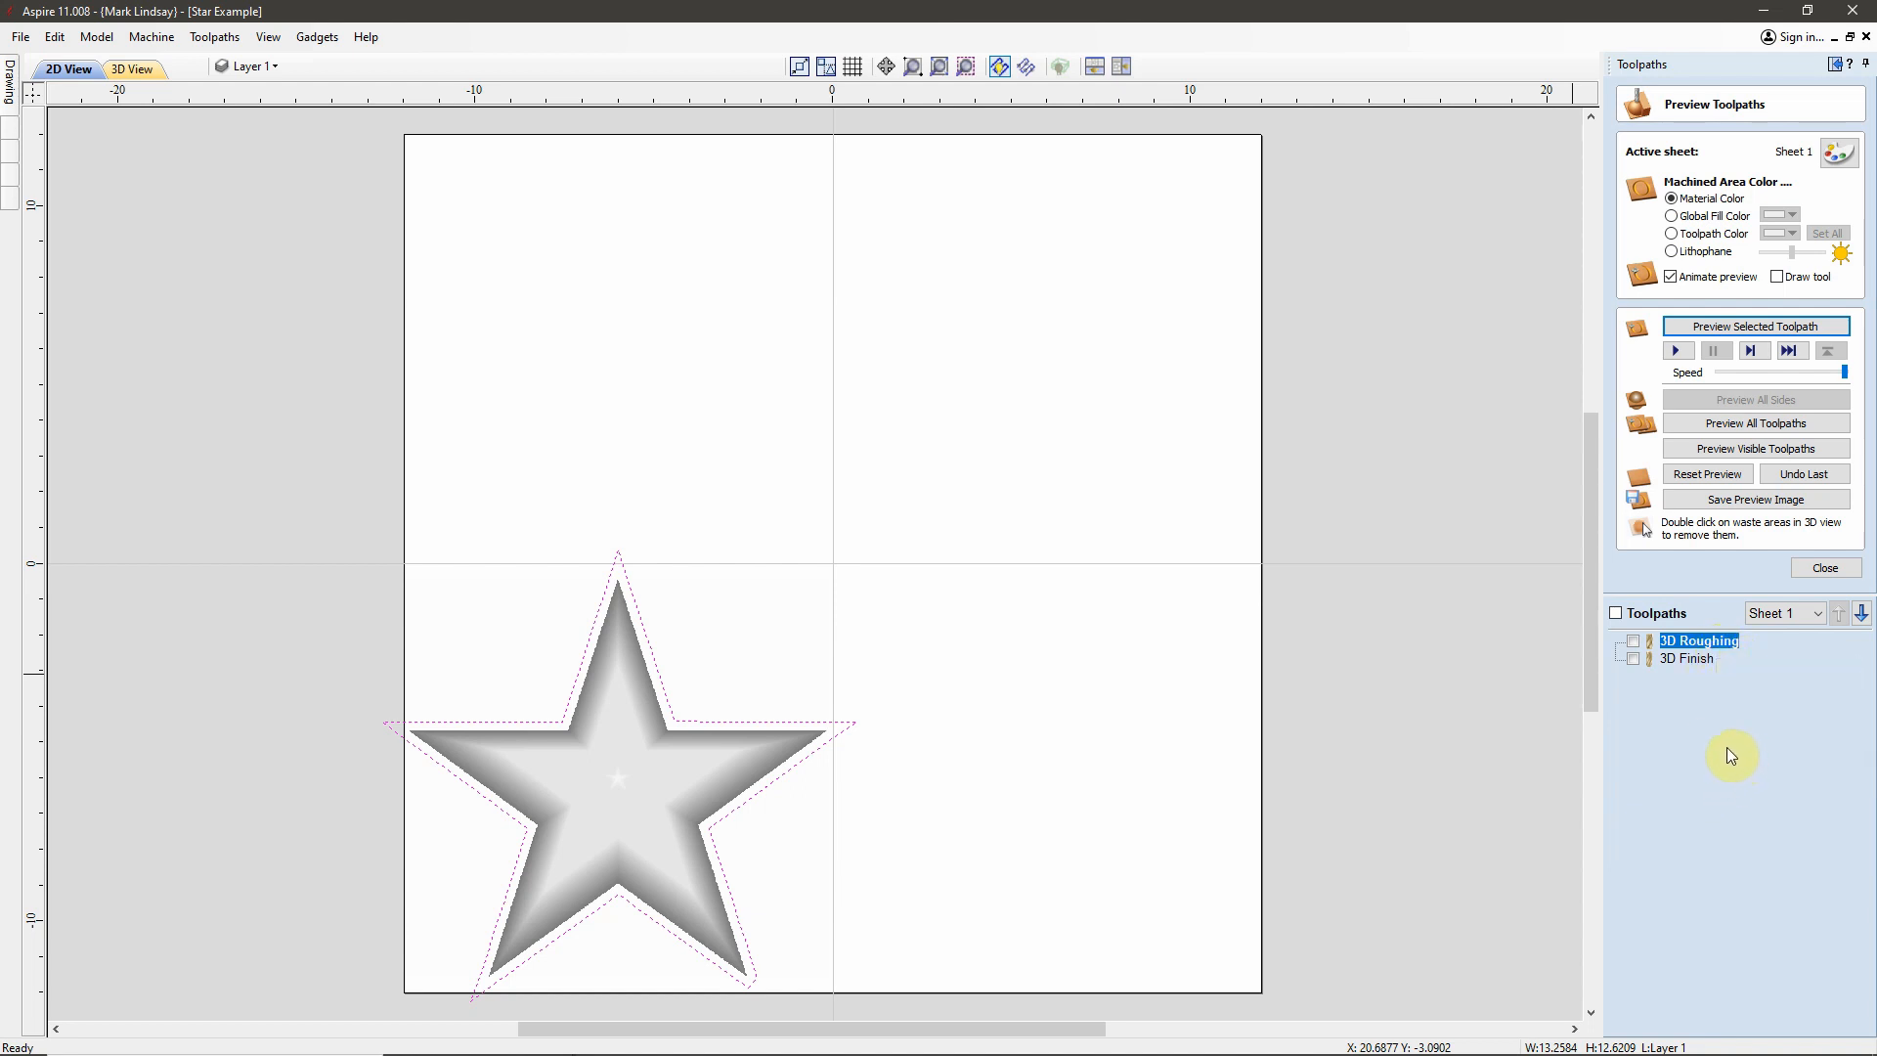
click(1826, 569)
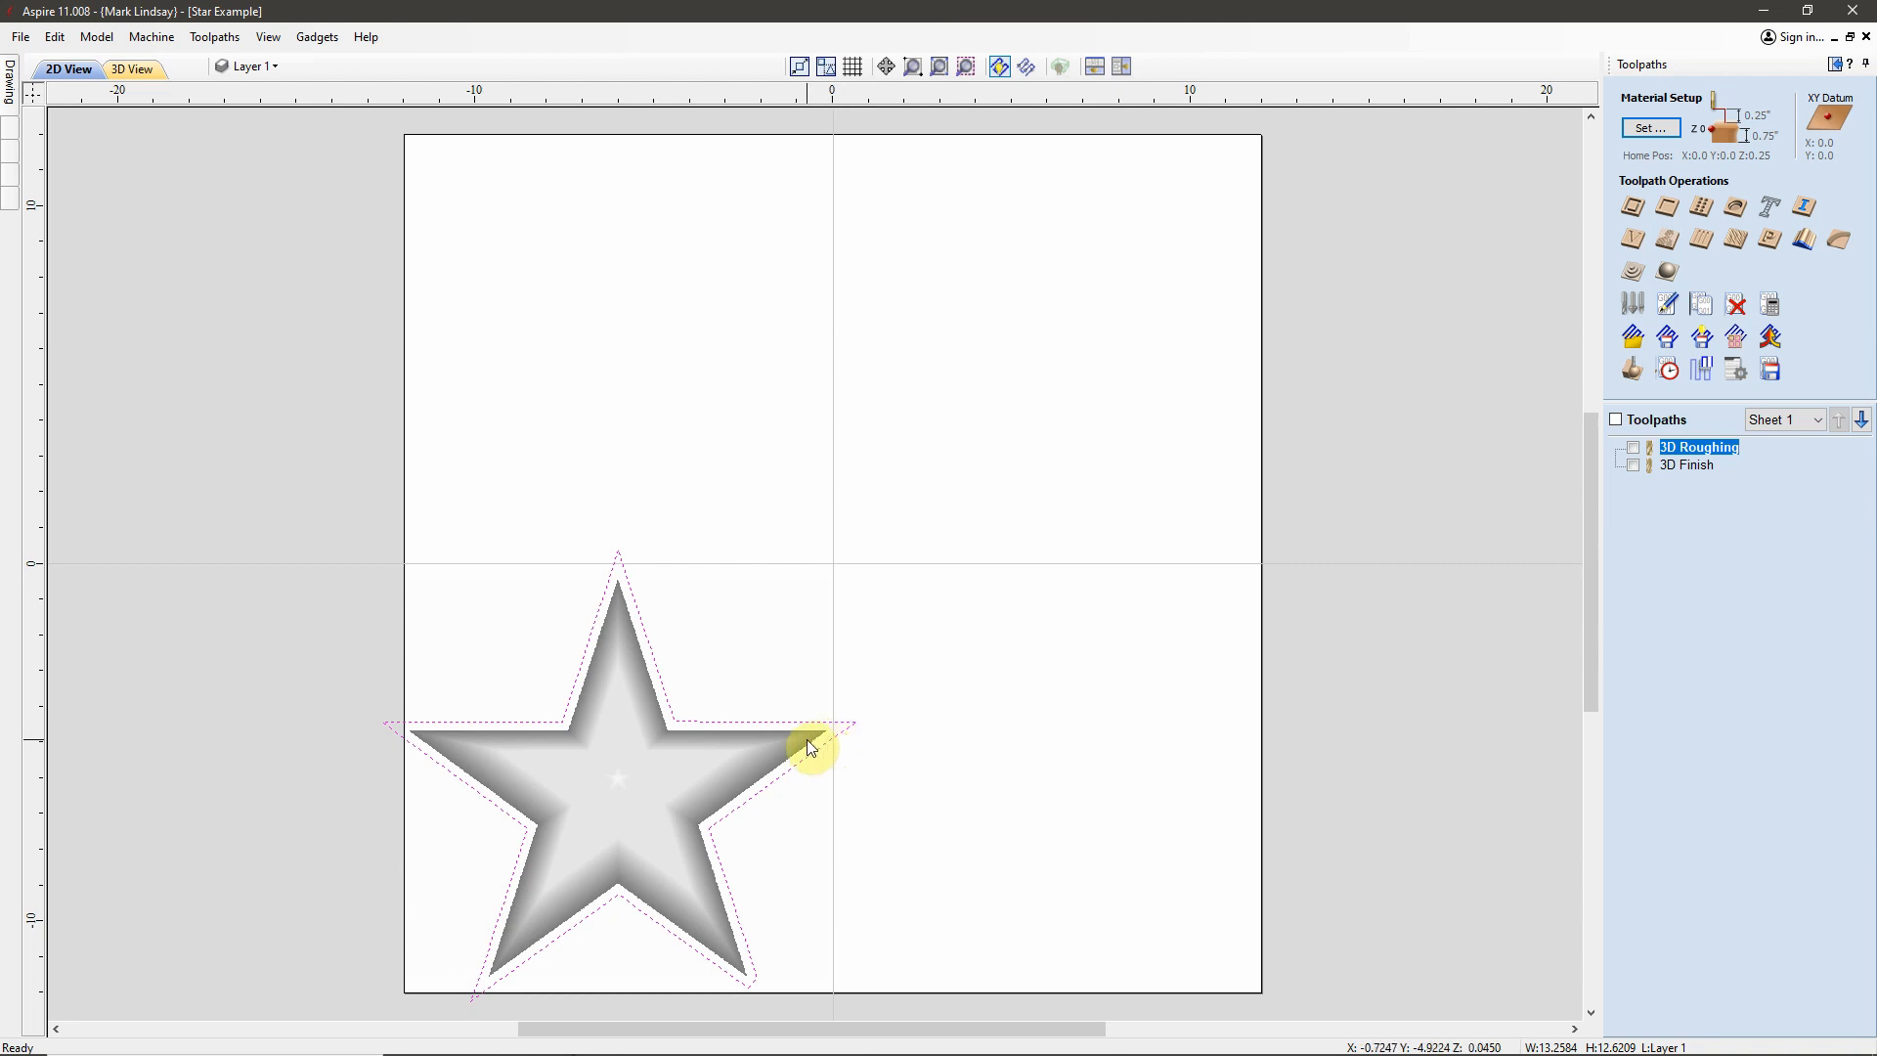
click(1835, 64)
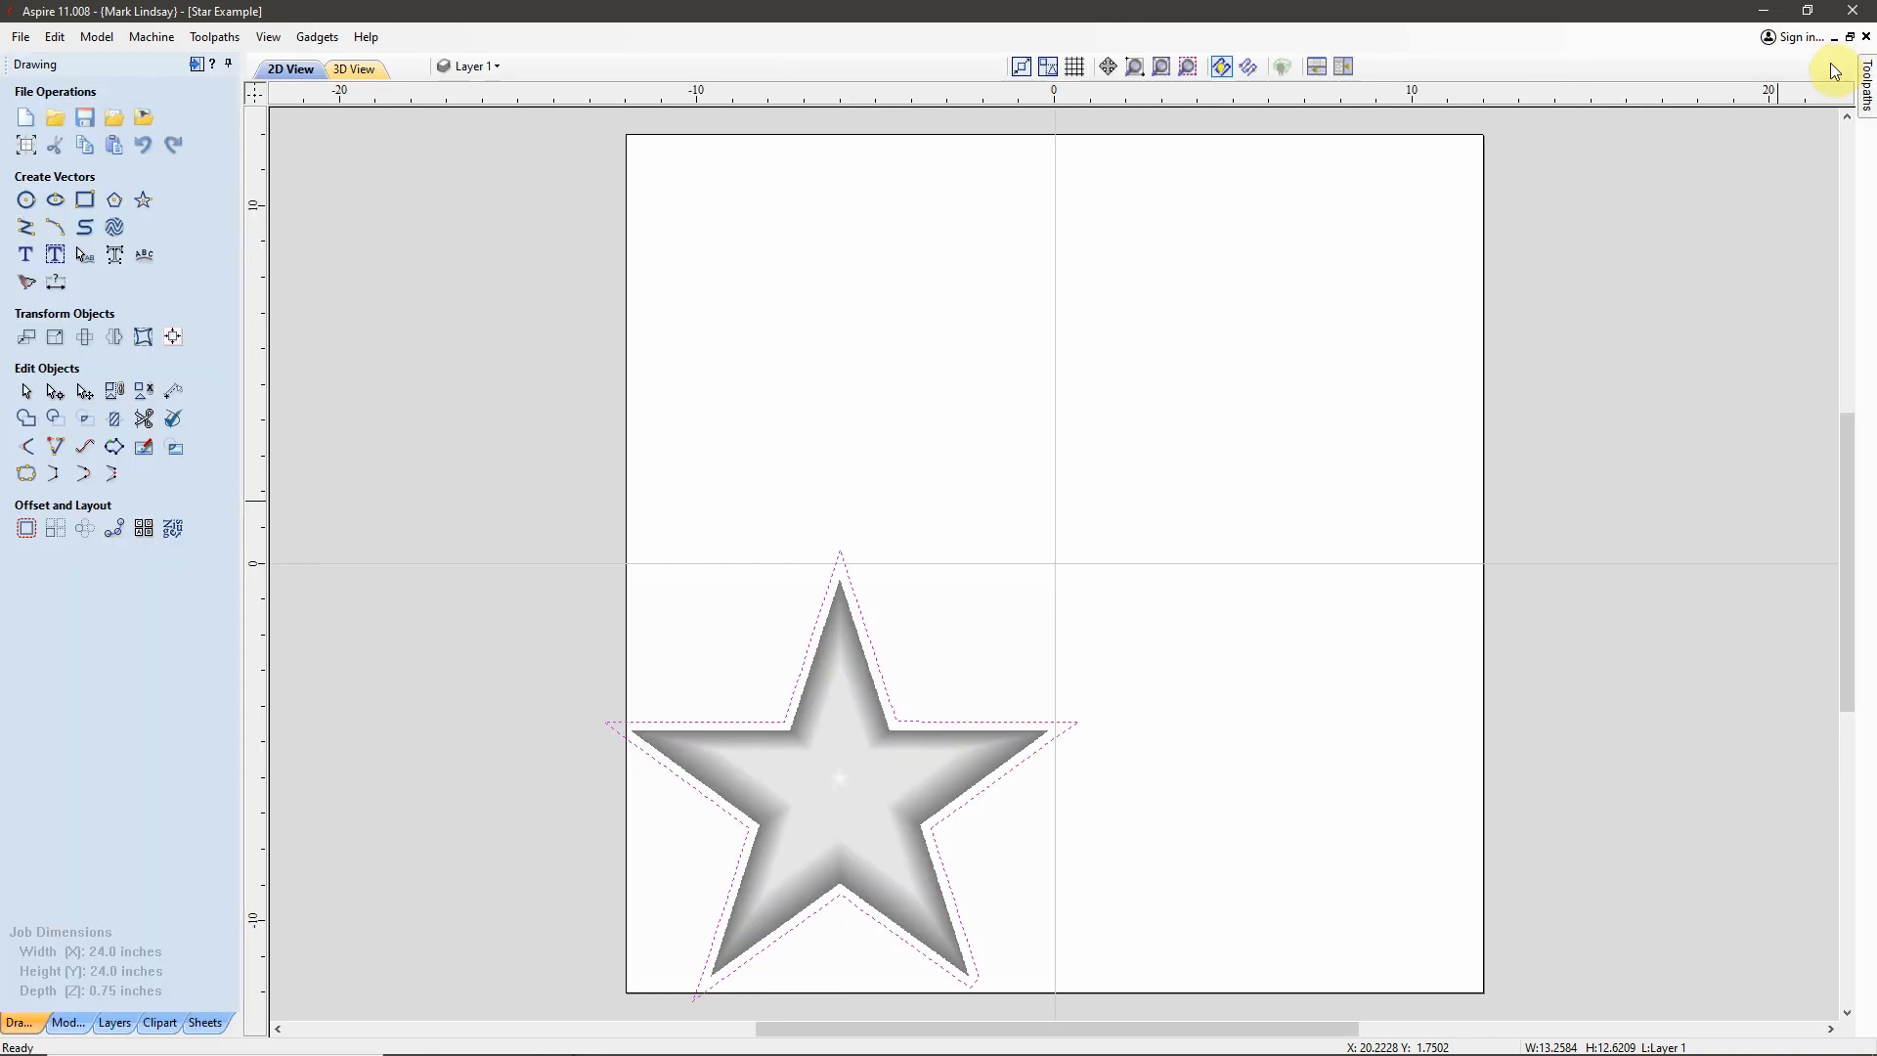
- Select the vector outline that follows the edge of the Barn Star component
click(807, 776)
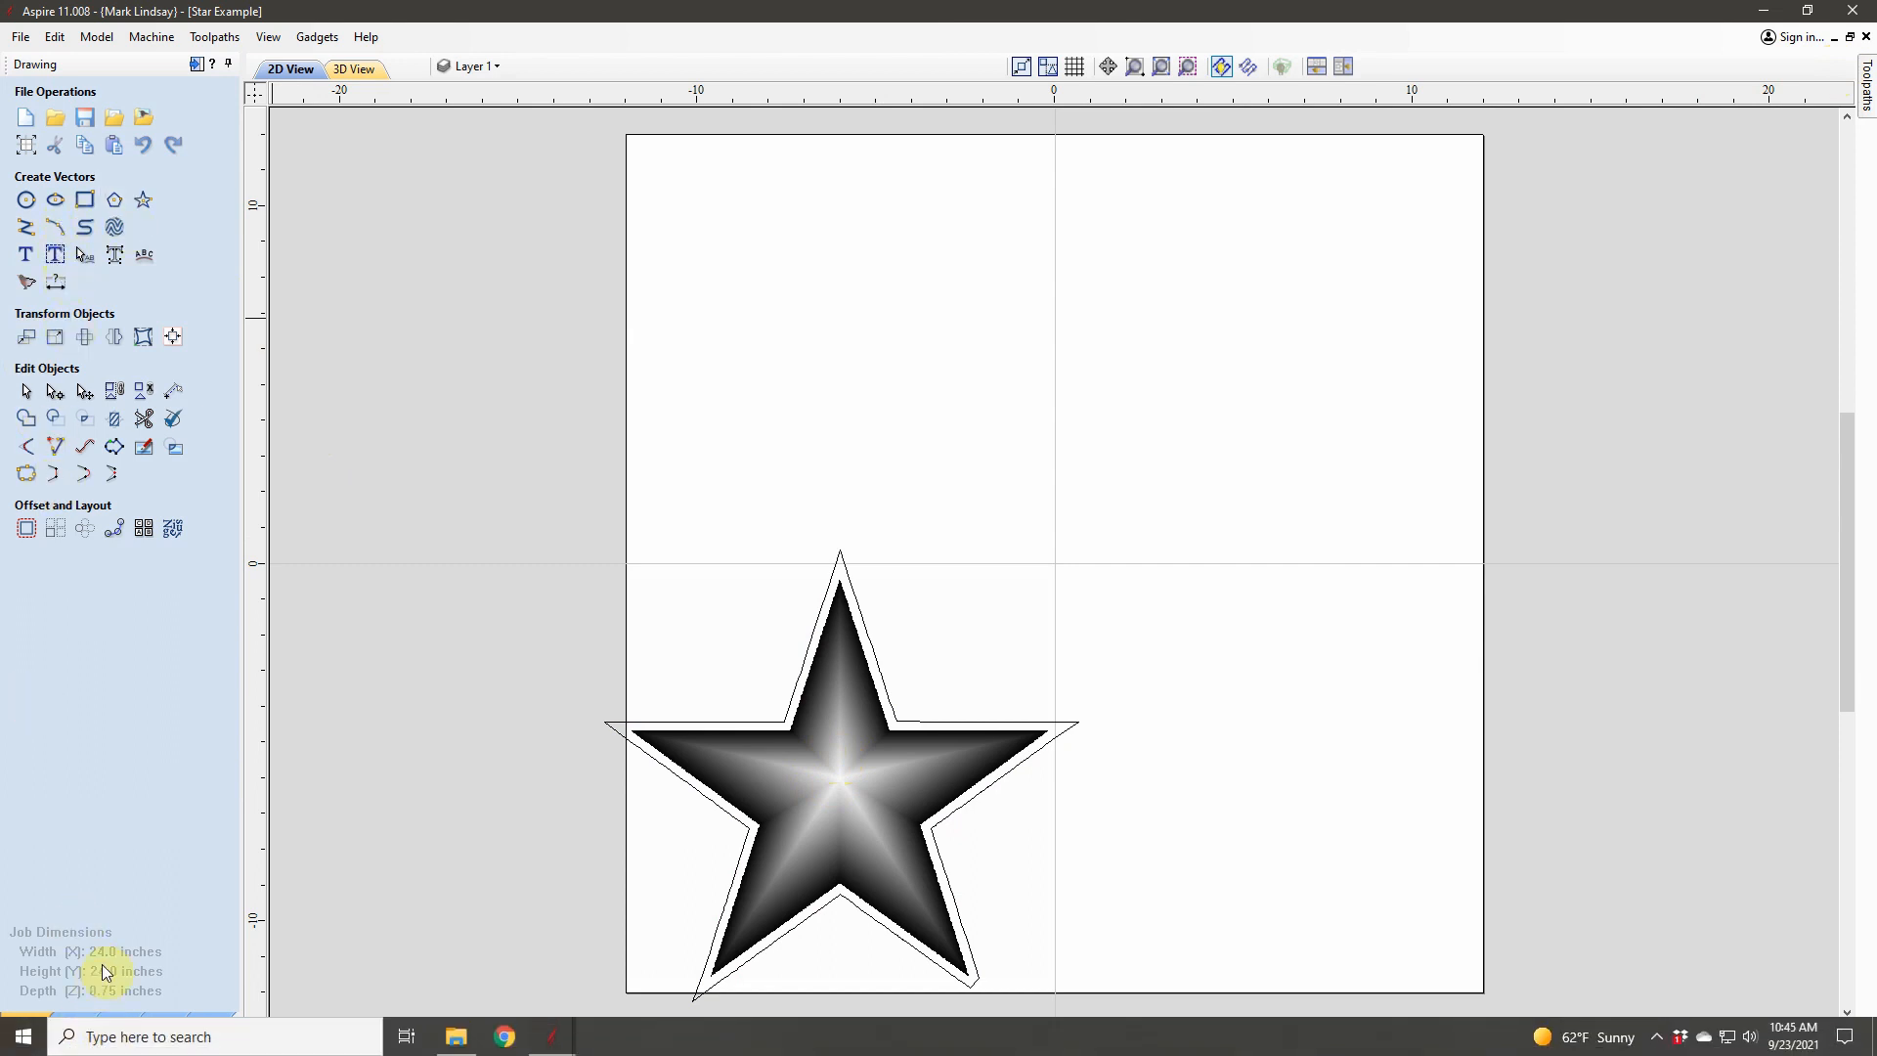
click(69, 1022)
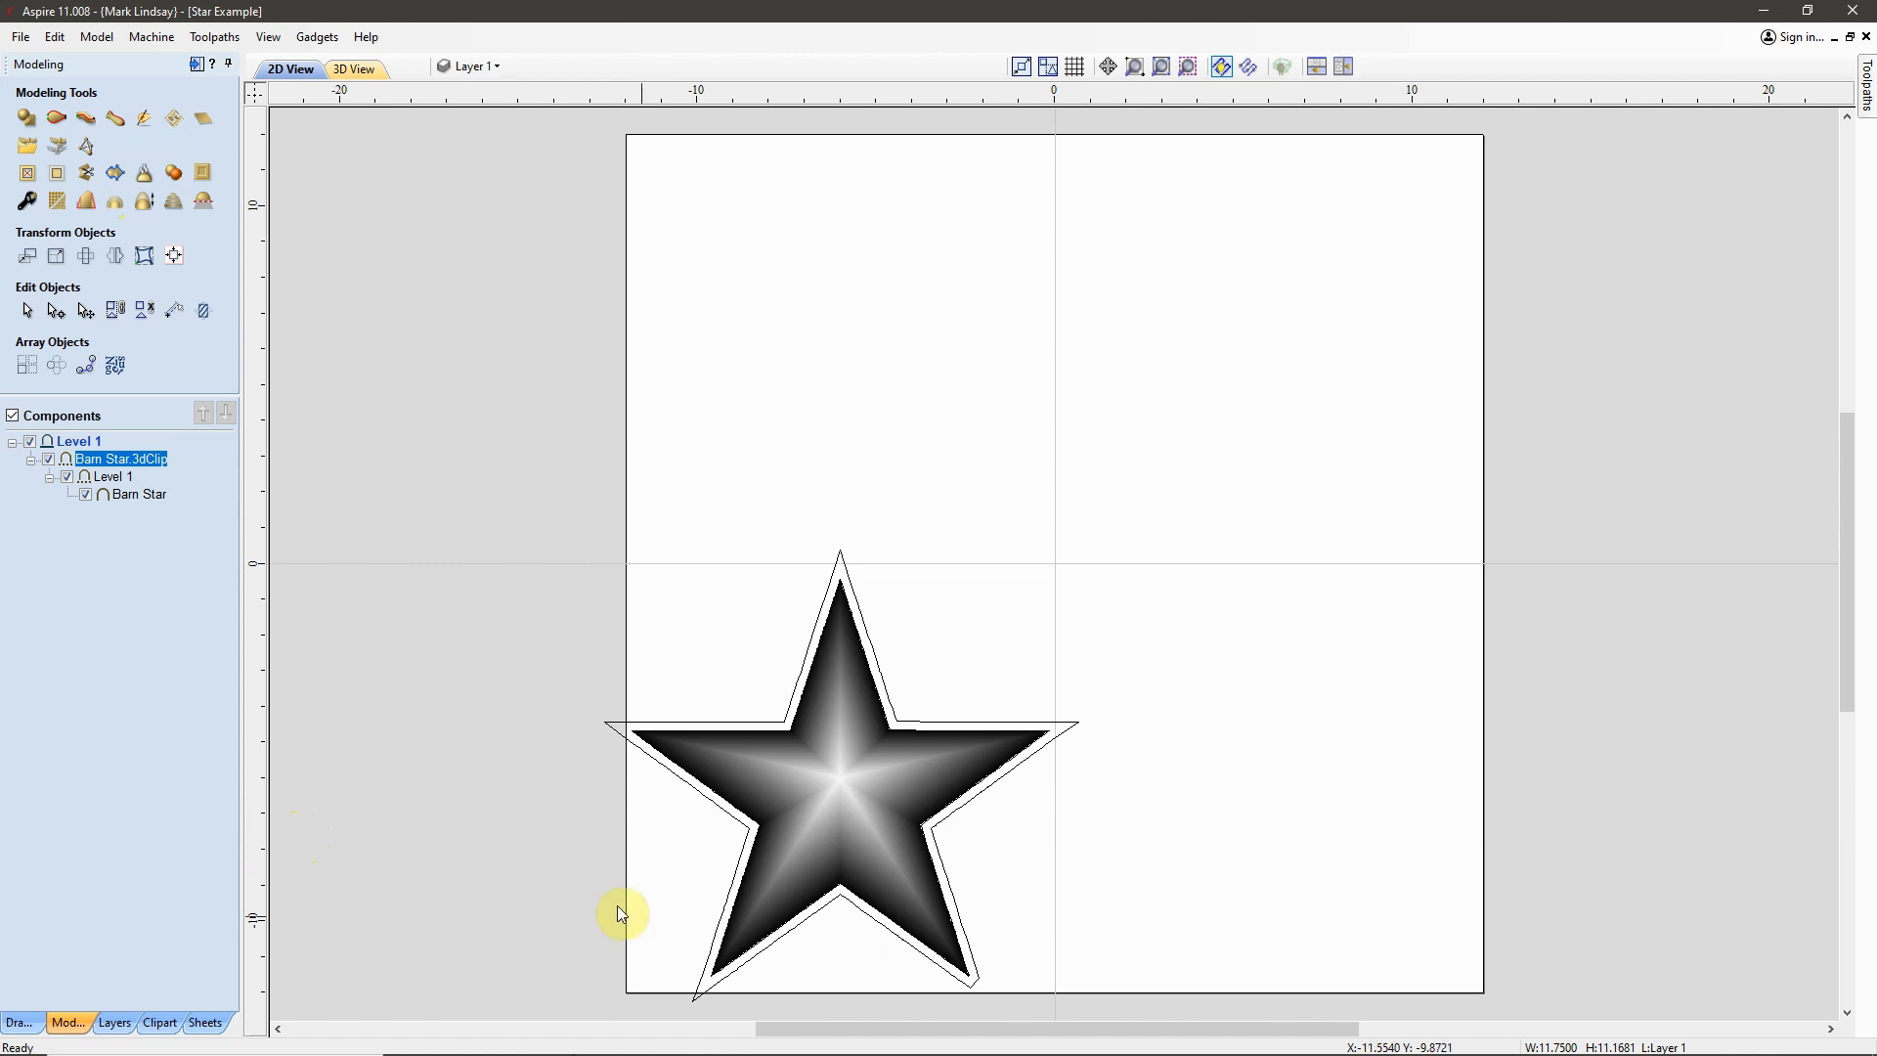
click(786, 731)
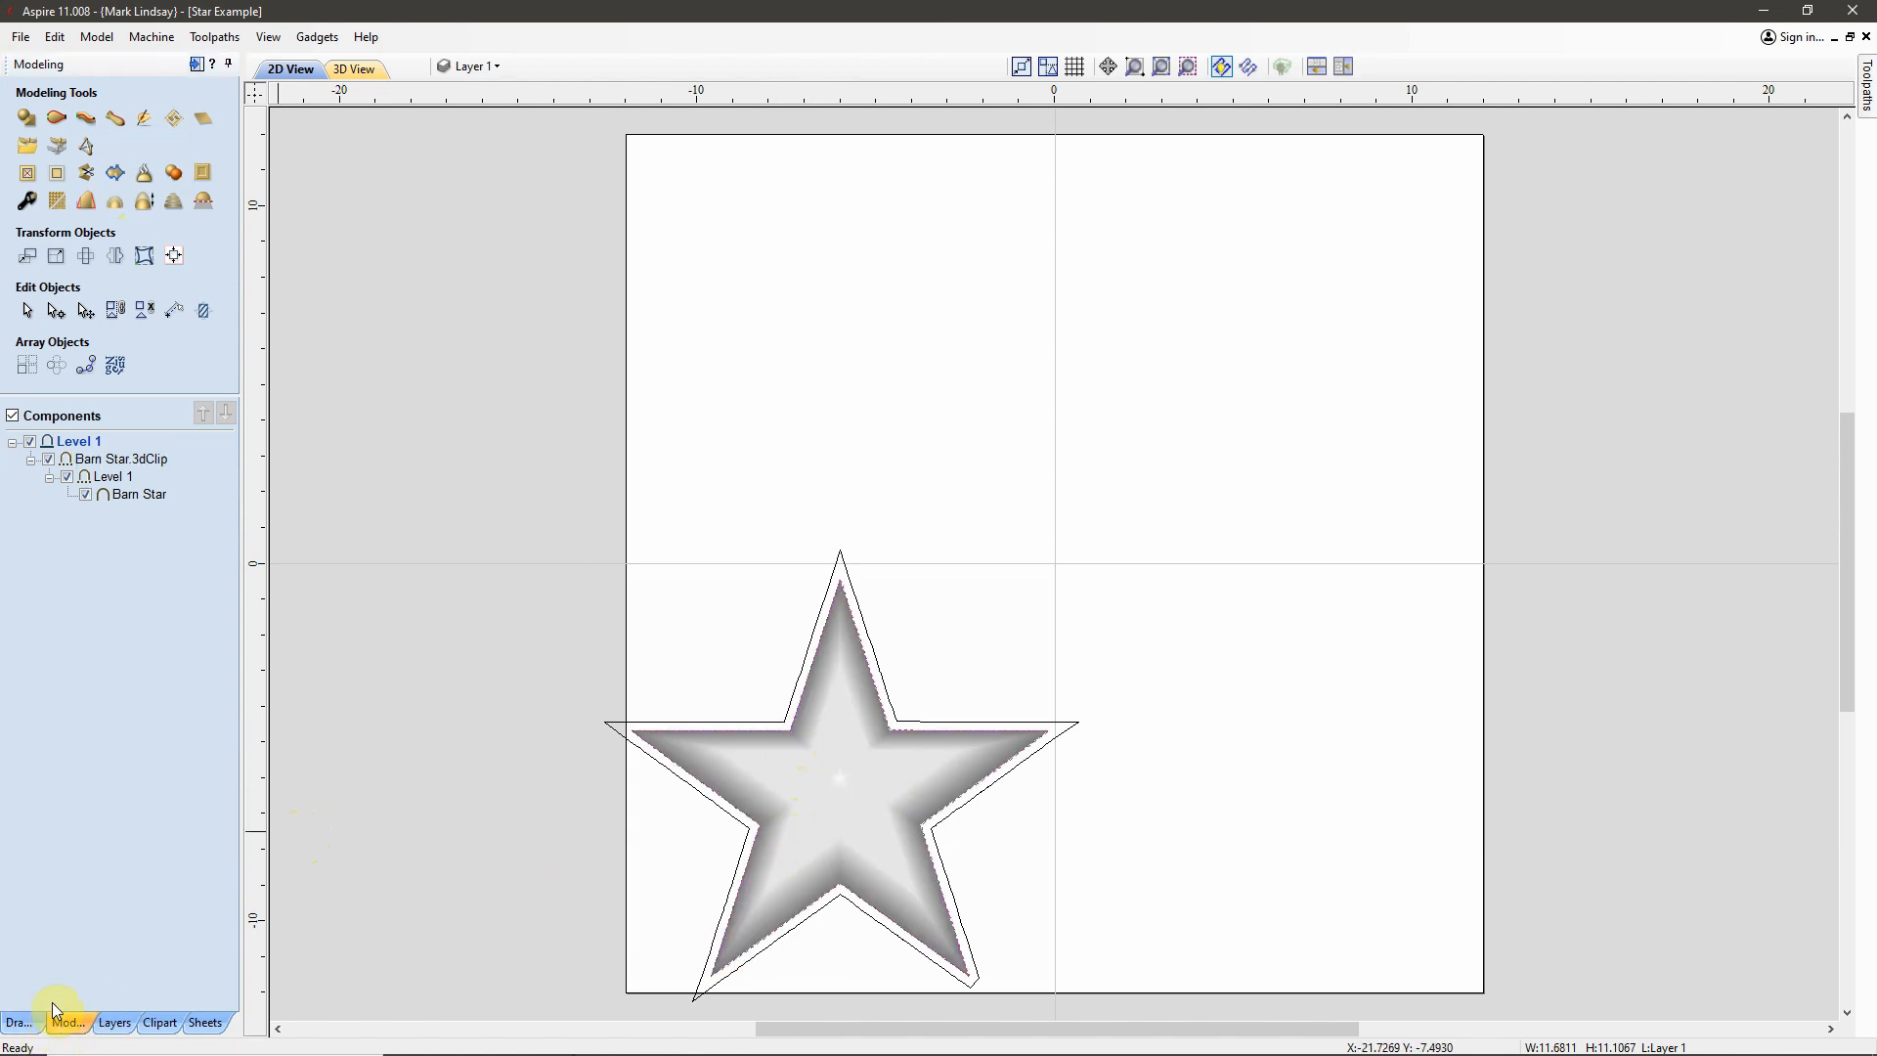
click(19, 1022)
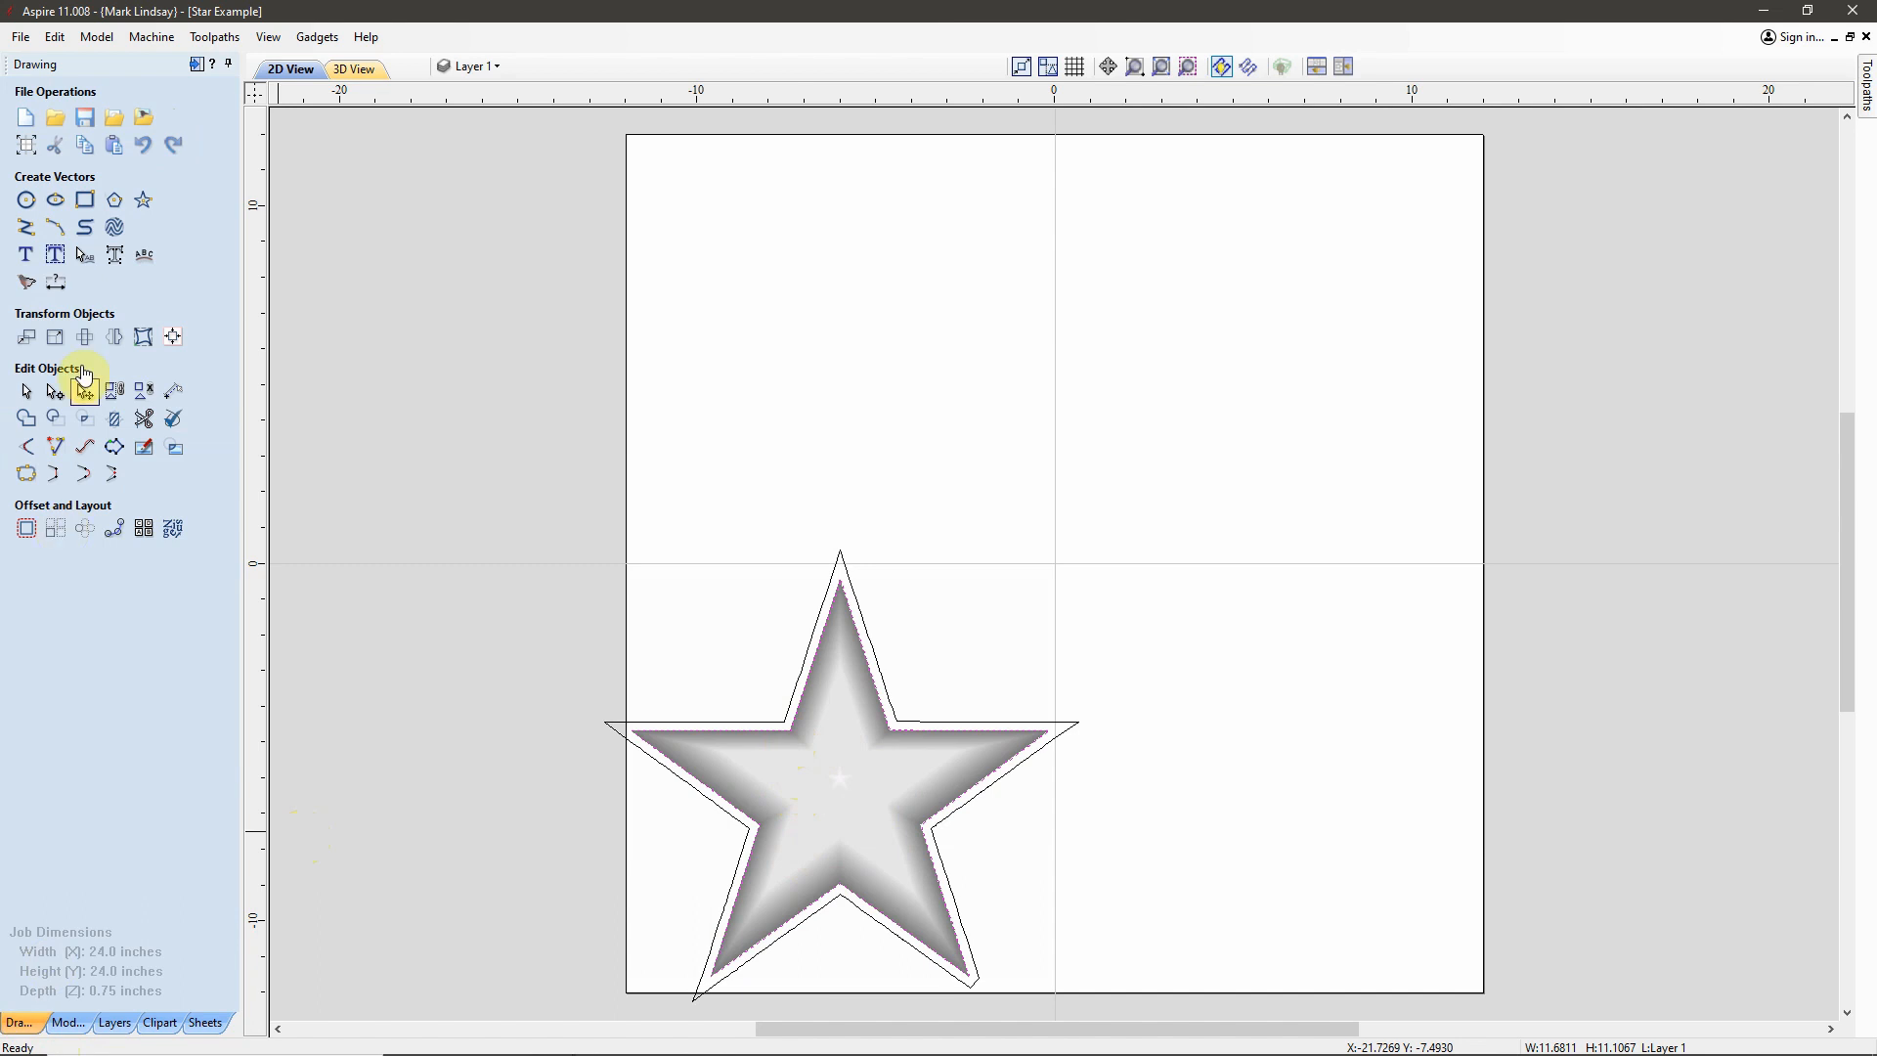
- Set up an outside profile toolpath on the star outline with start depth 0.73 and cut depth 0.02 inches
click(196, 64)
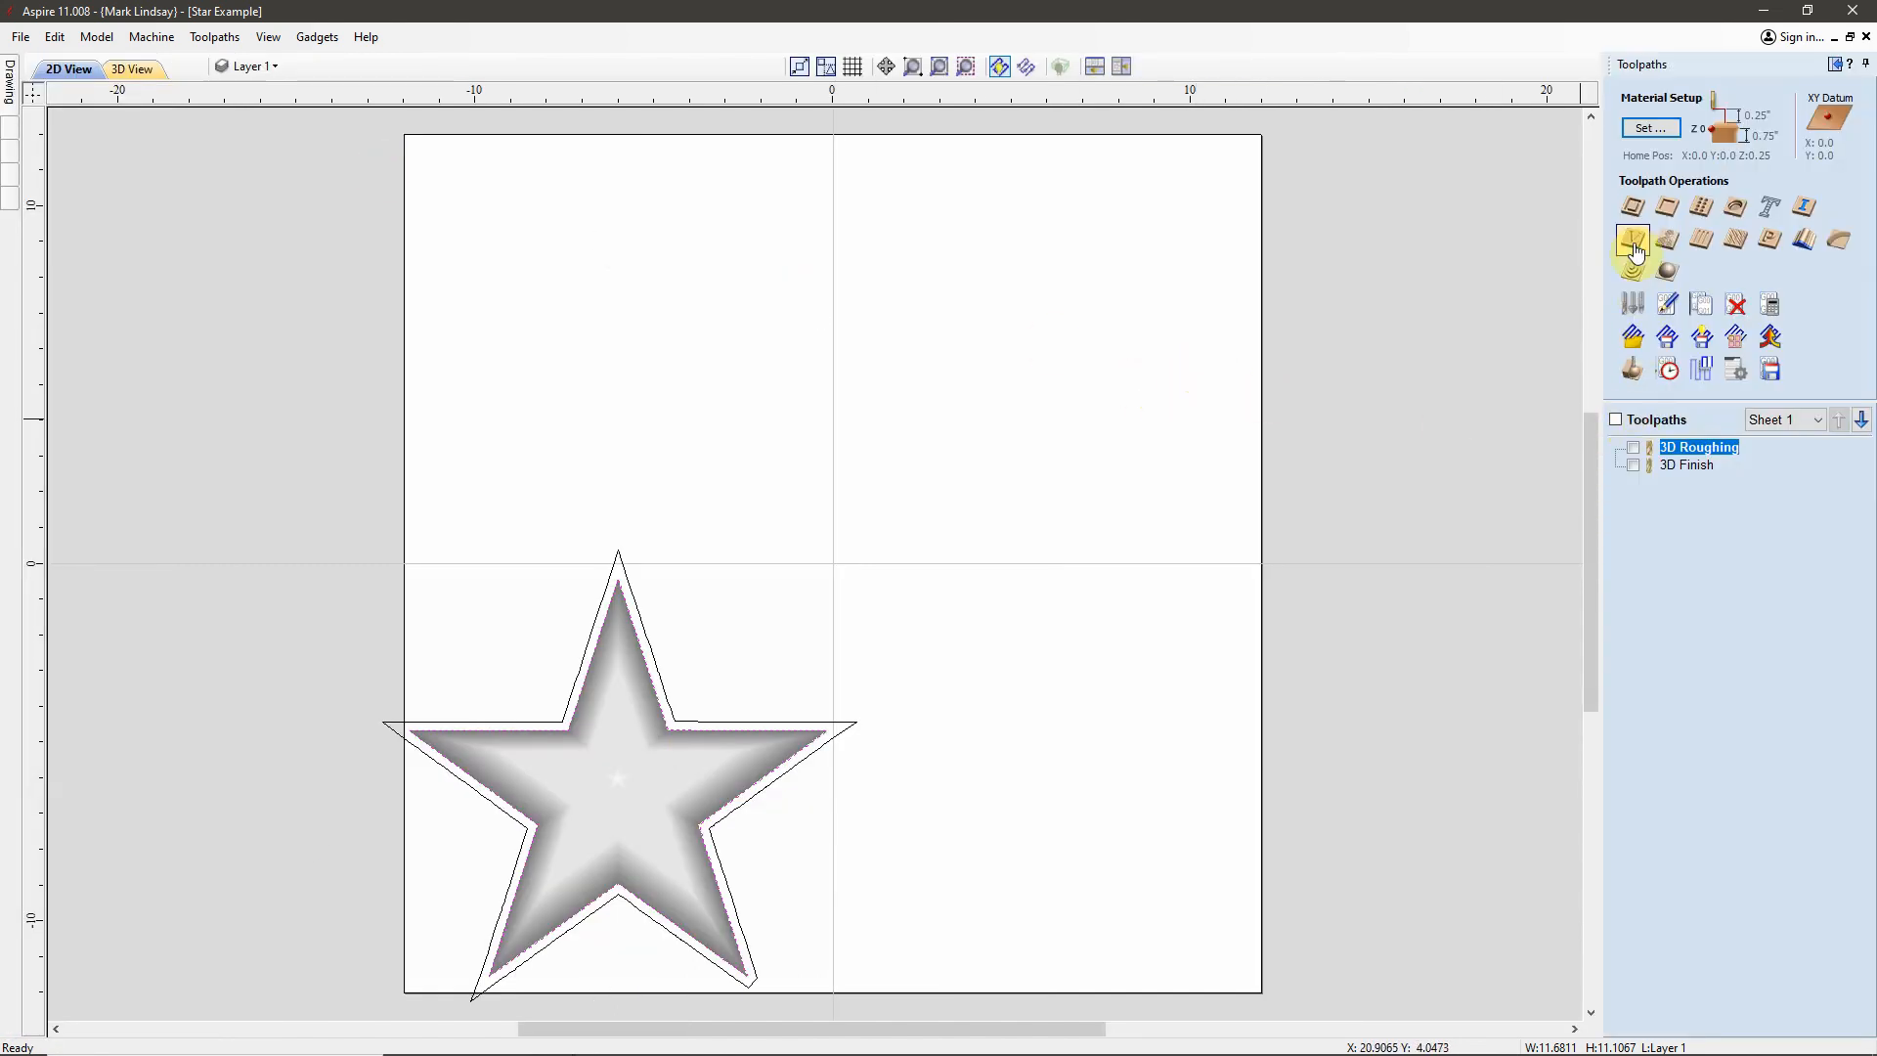
click(1632, 206)
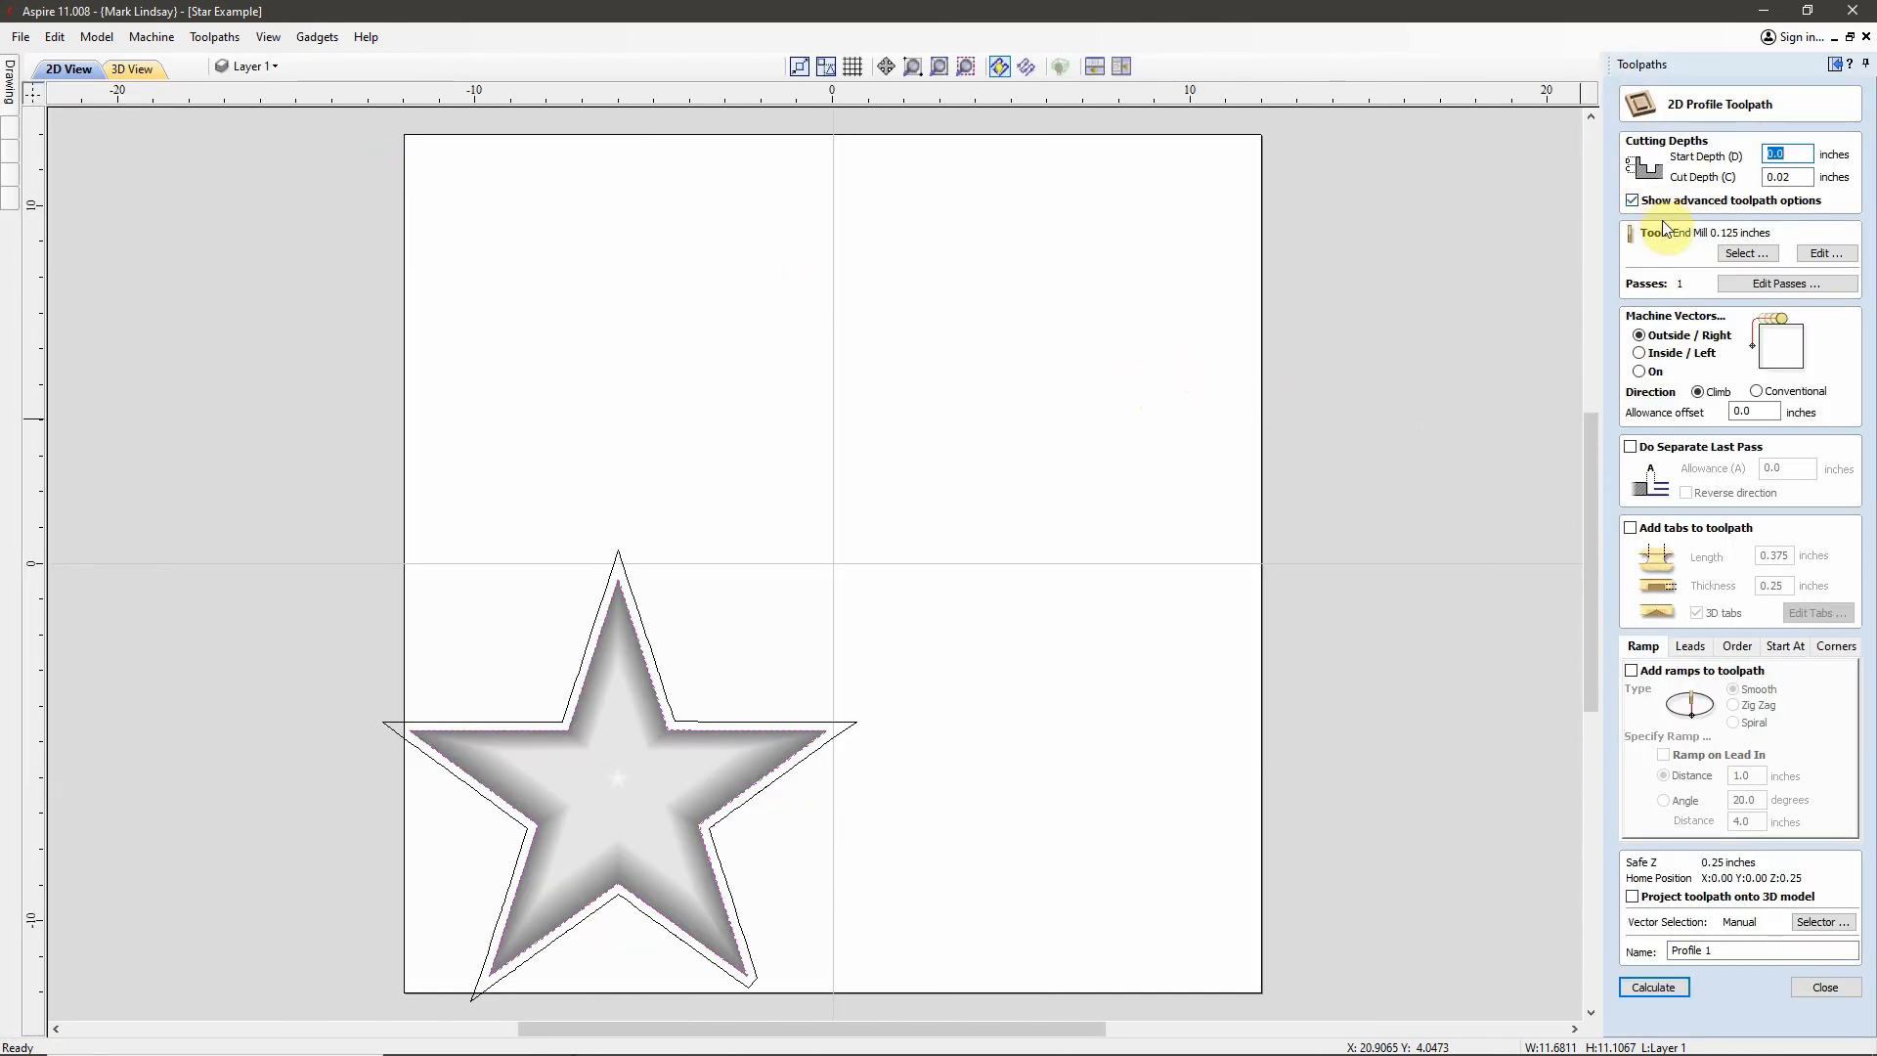
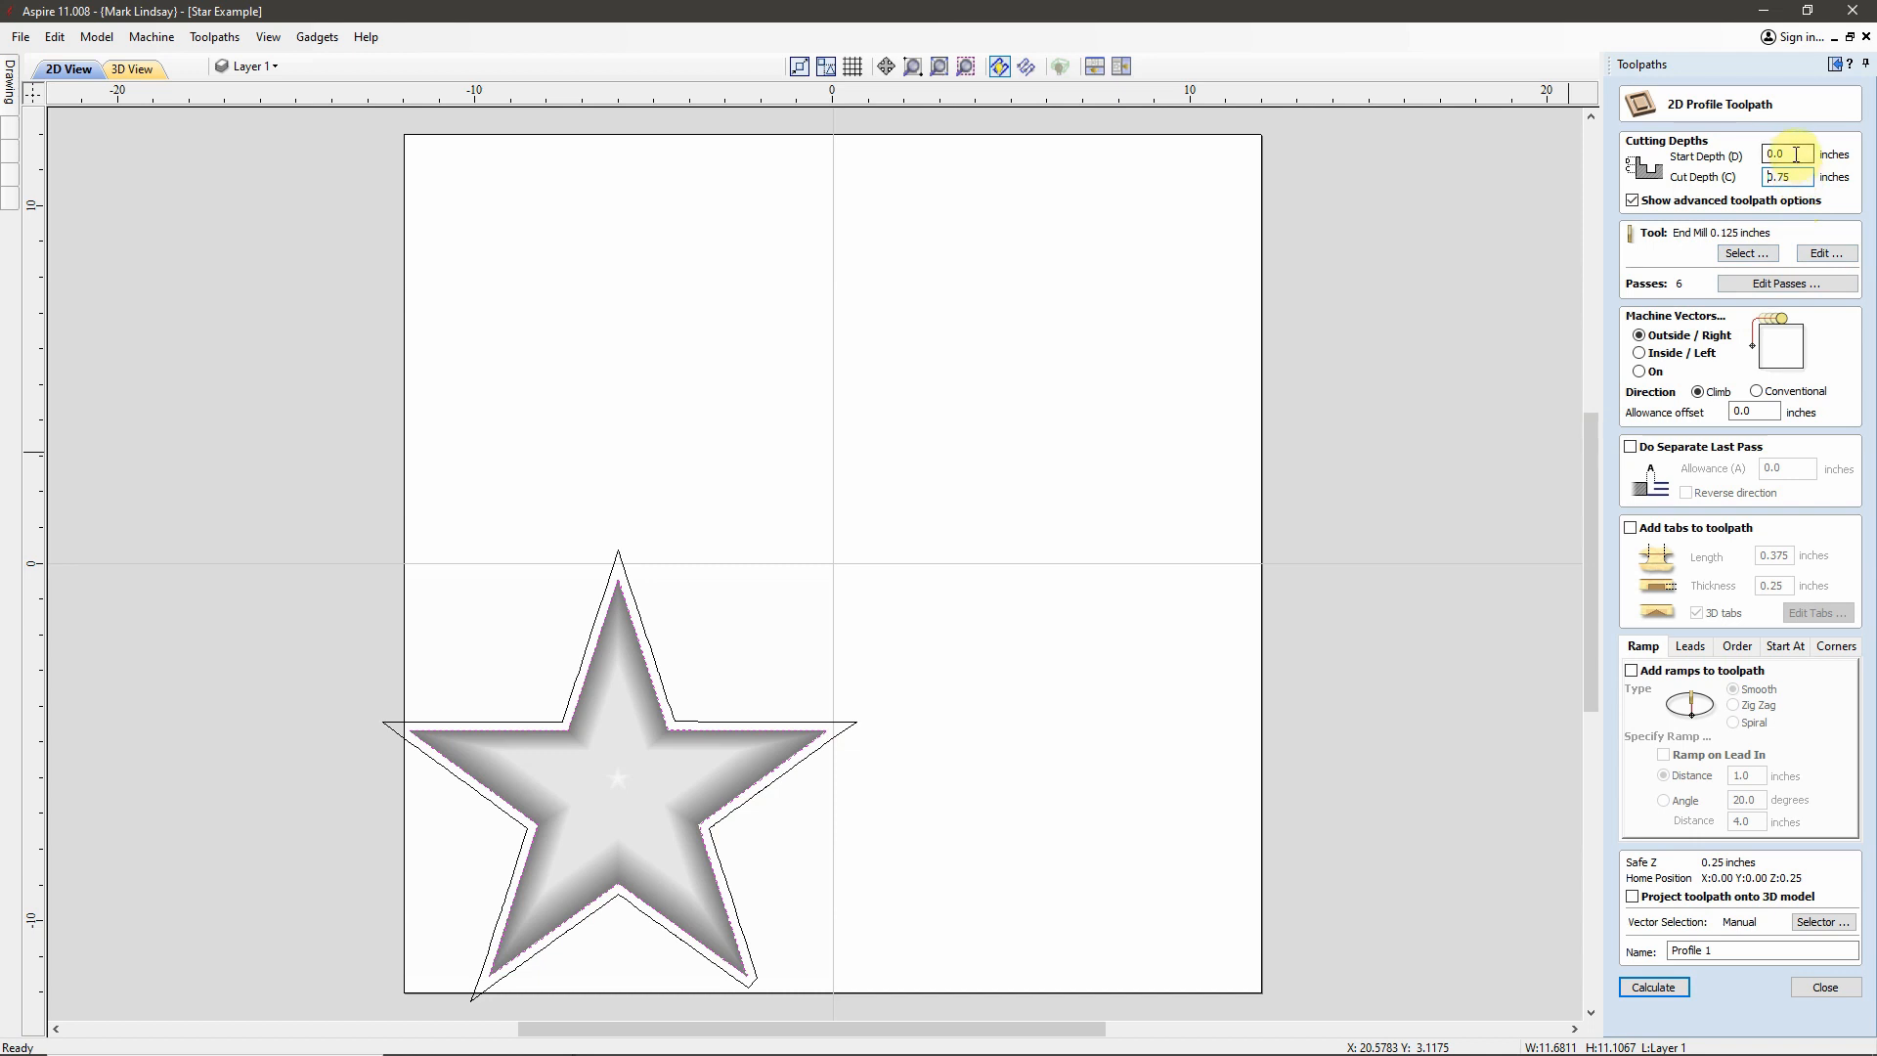
drag(1795, 154, 1757, 159)
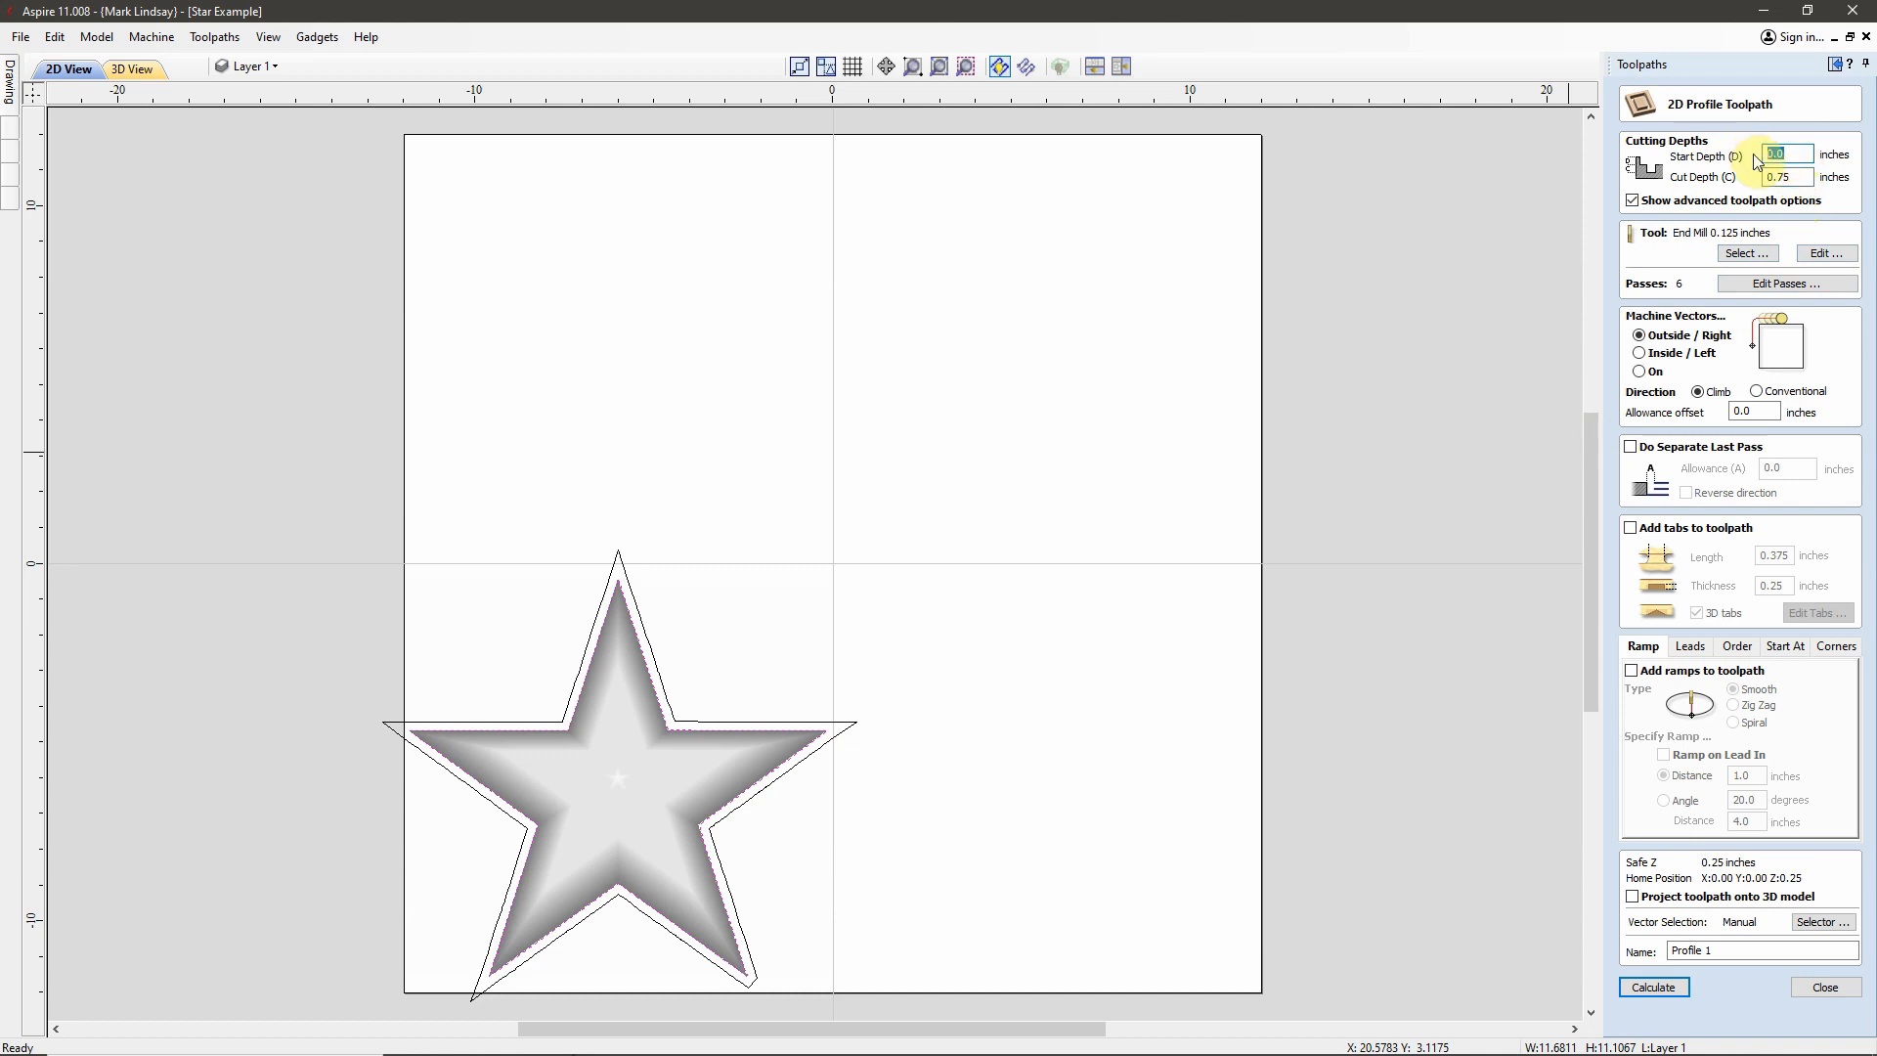
text(.73)
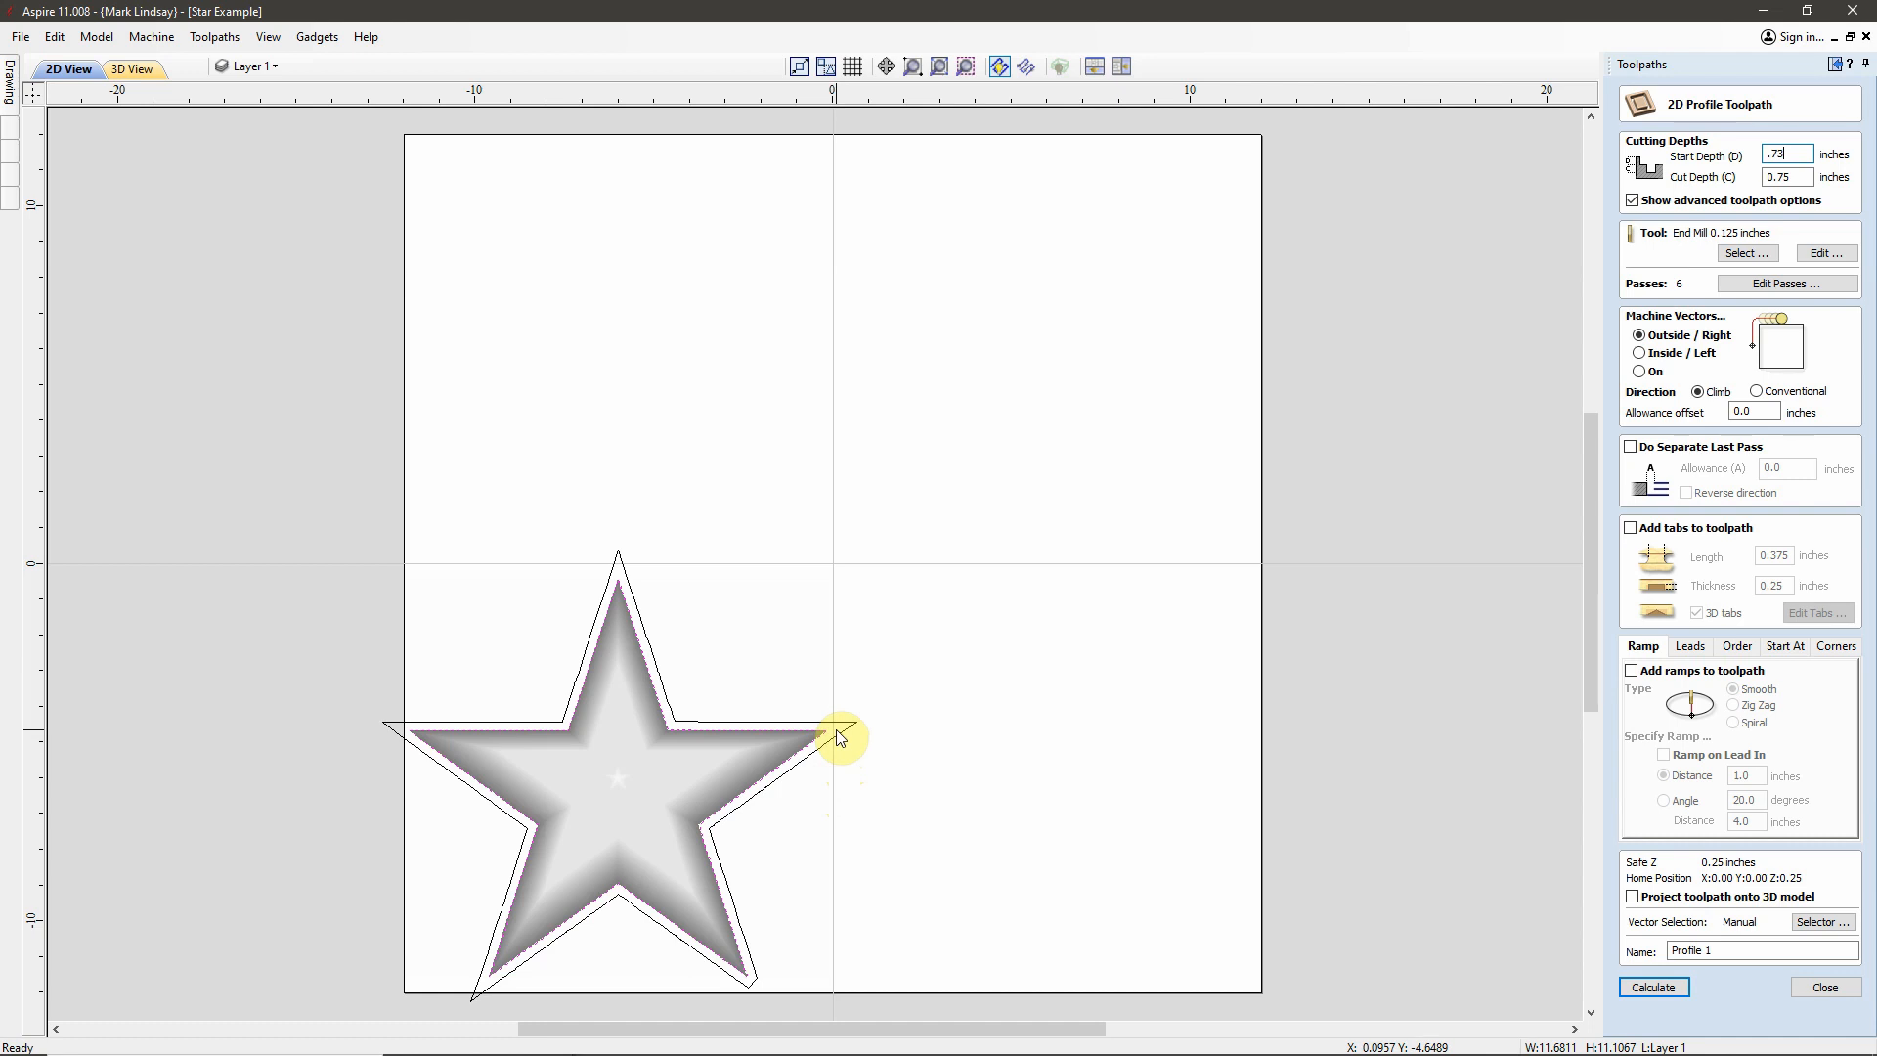
click(1794, 173)
text(-.73)
key(Return)
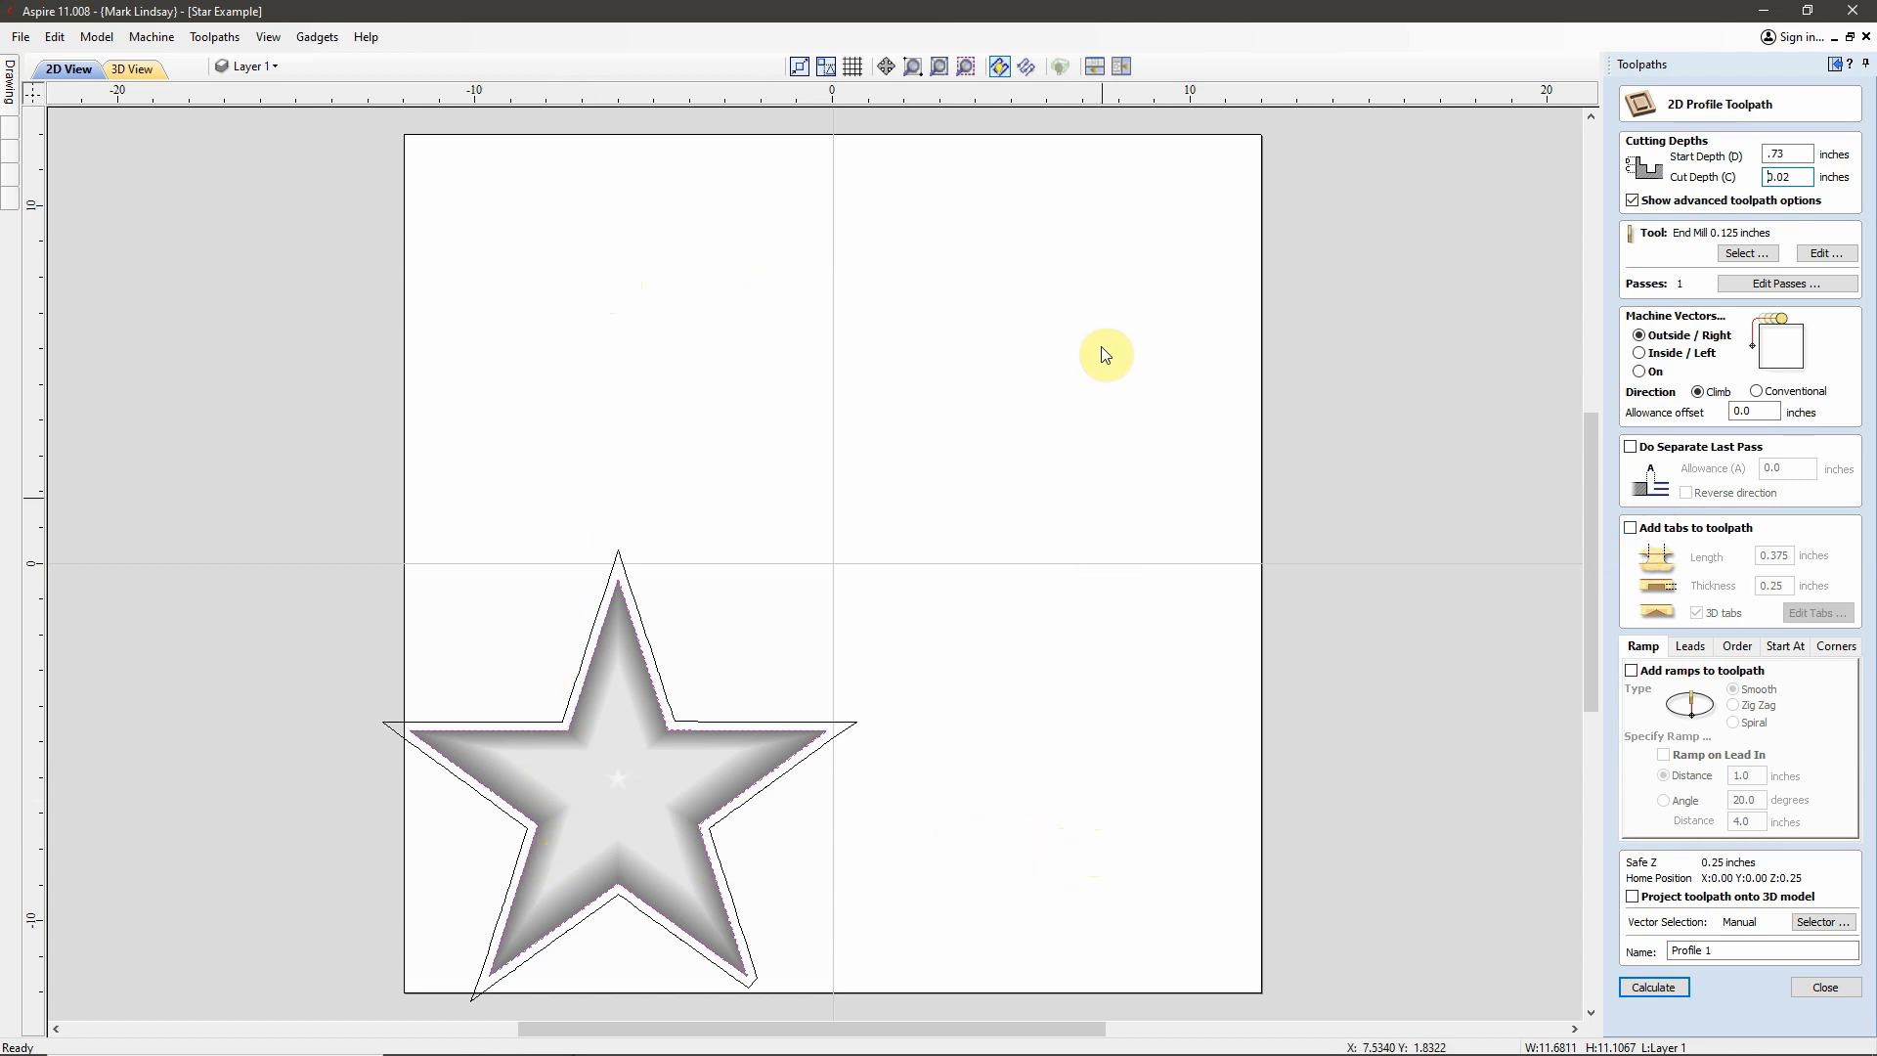
- Name the profile toolpath Profile Cutout and calculate it
double_click(1707, 954)
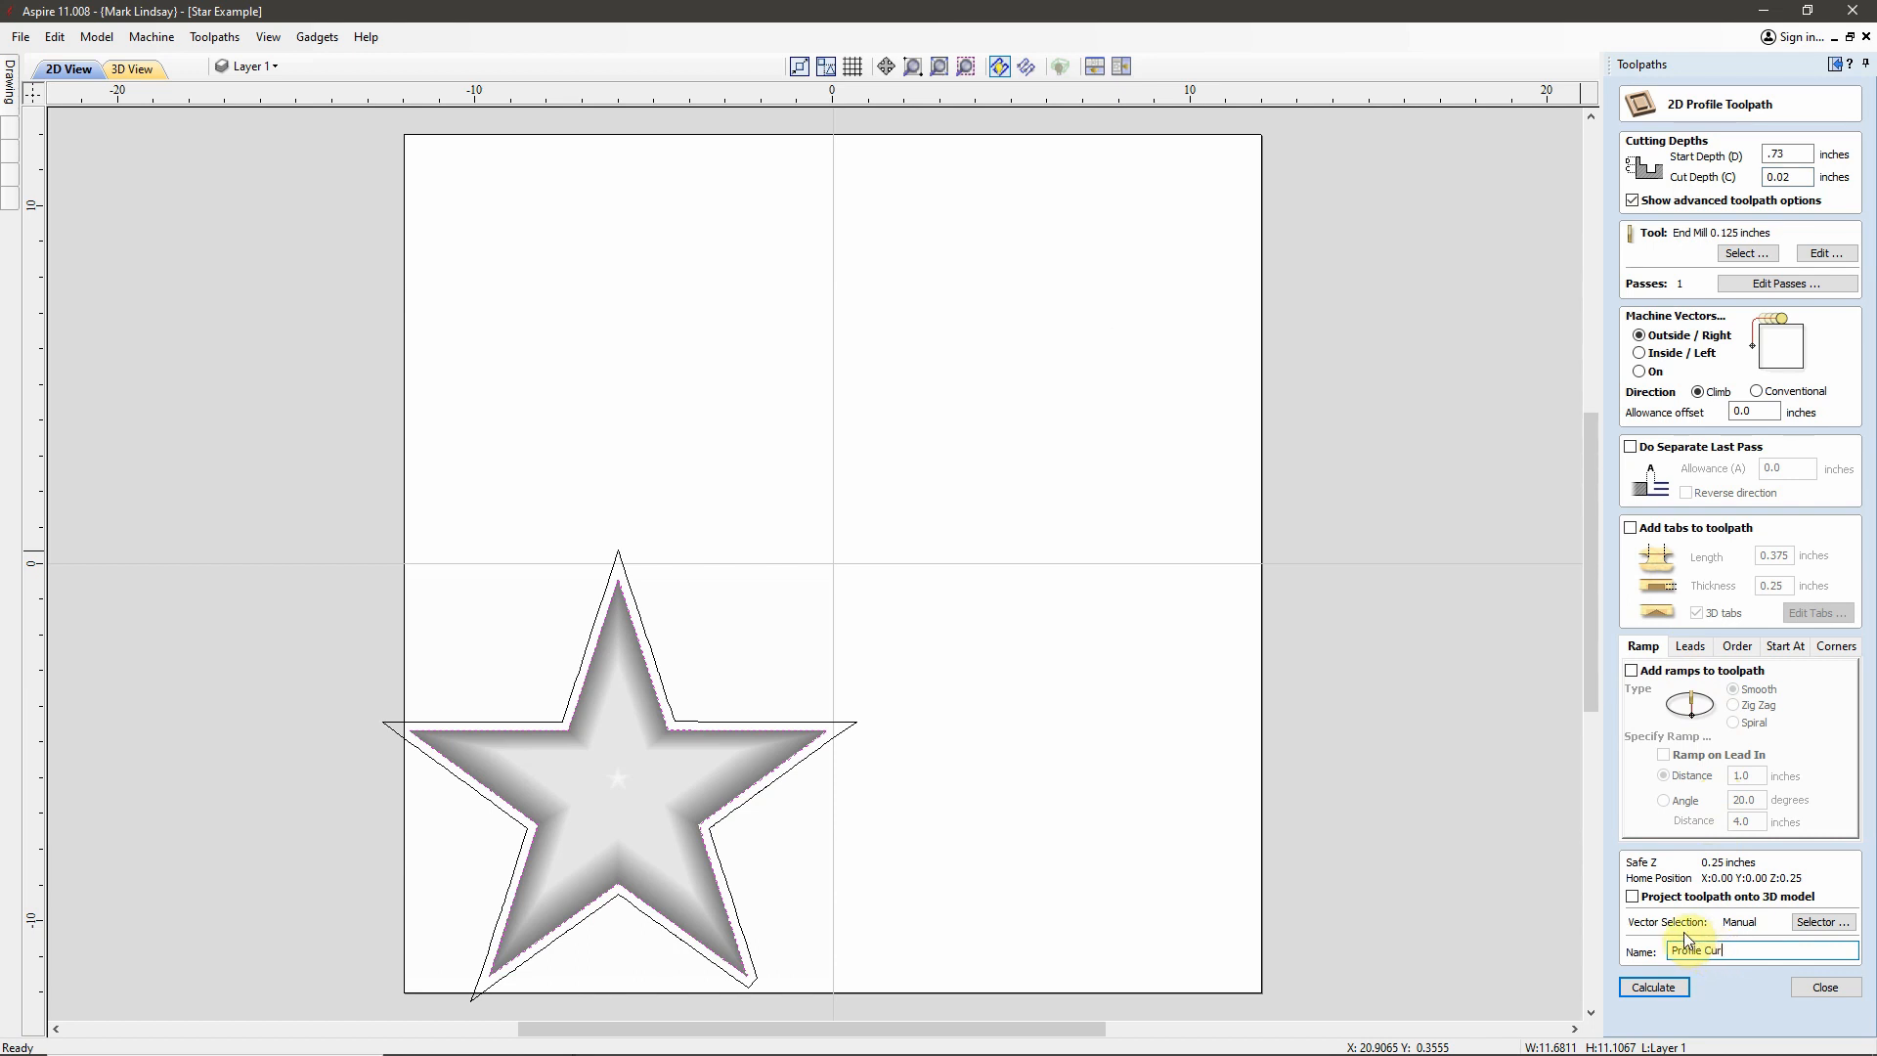
text(tout)
click(1662, 988)
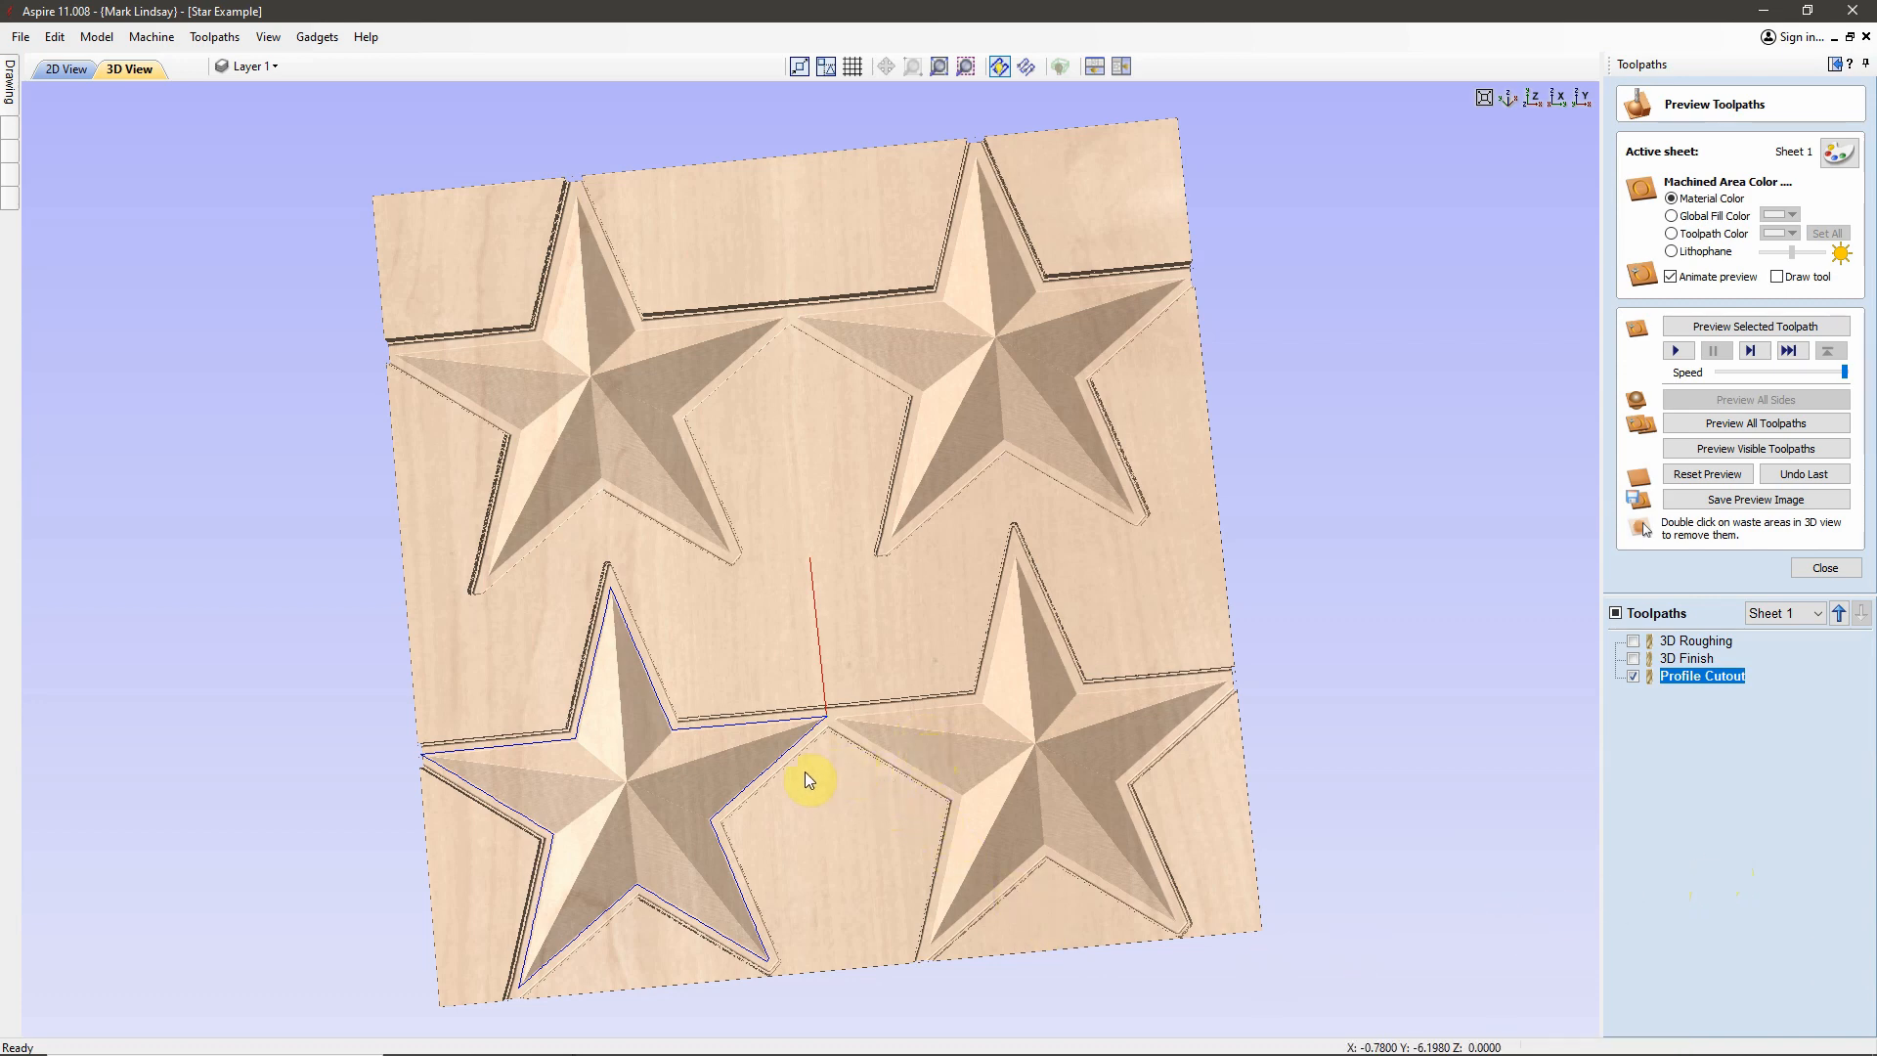
- Preview the Profile Cutout toolpath on the carved board and undo that preview
scroll(776, 798, up, 2)
scroll(776, 800, up, 2)
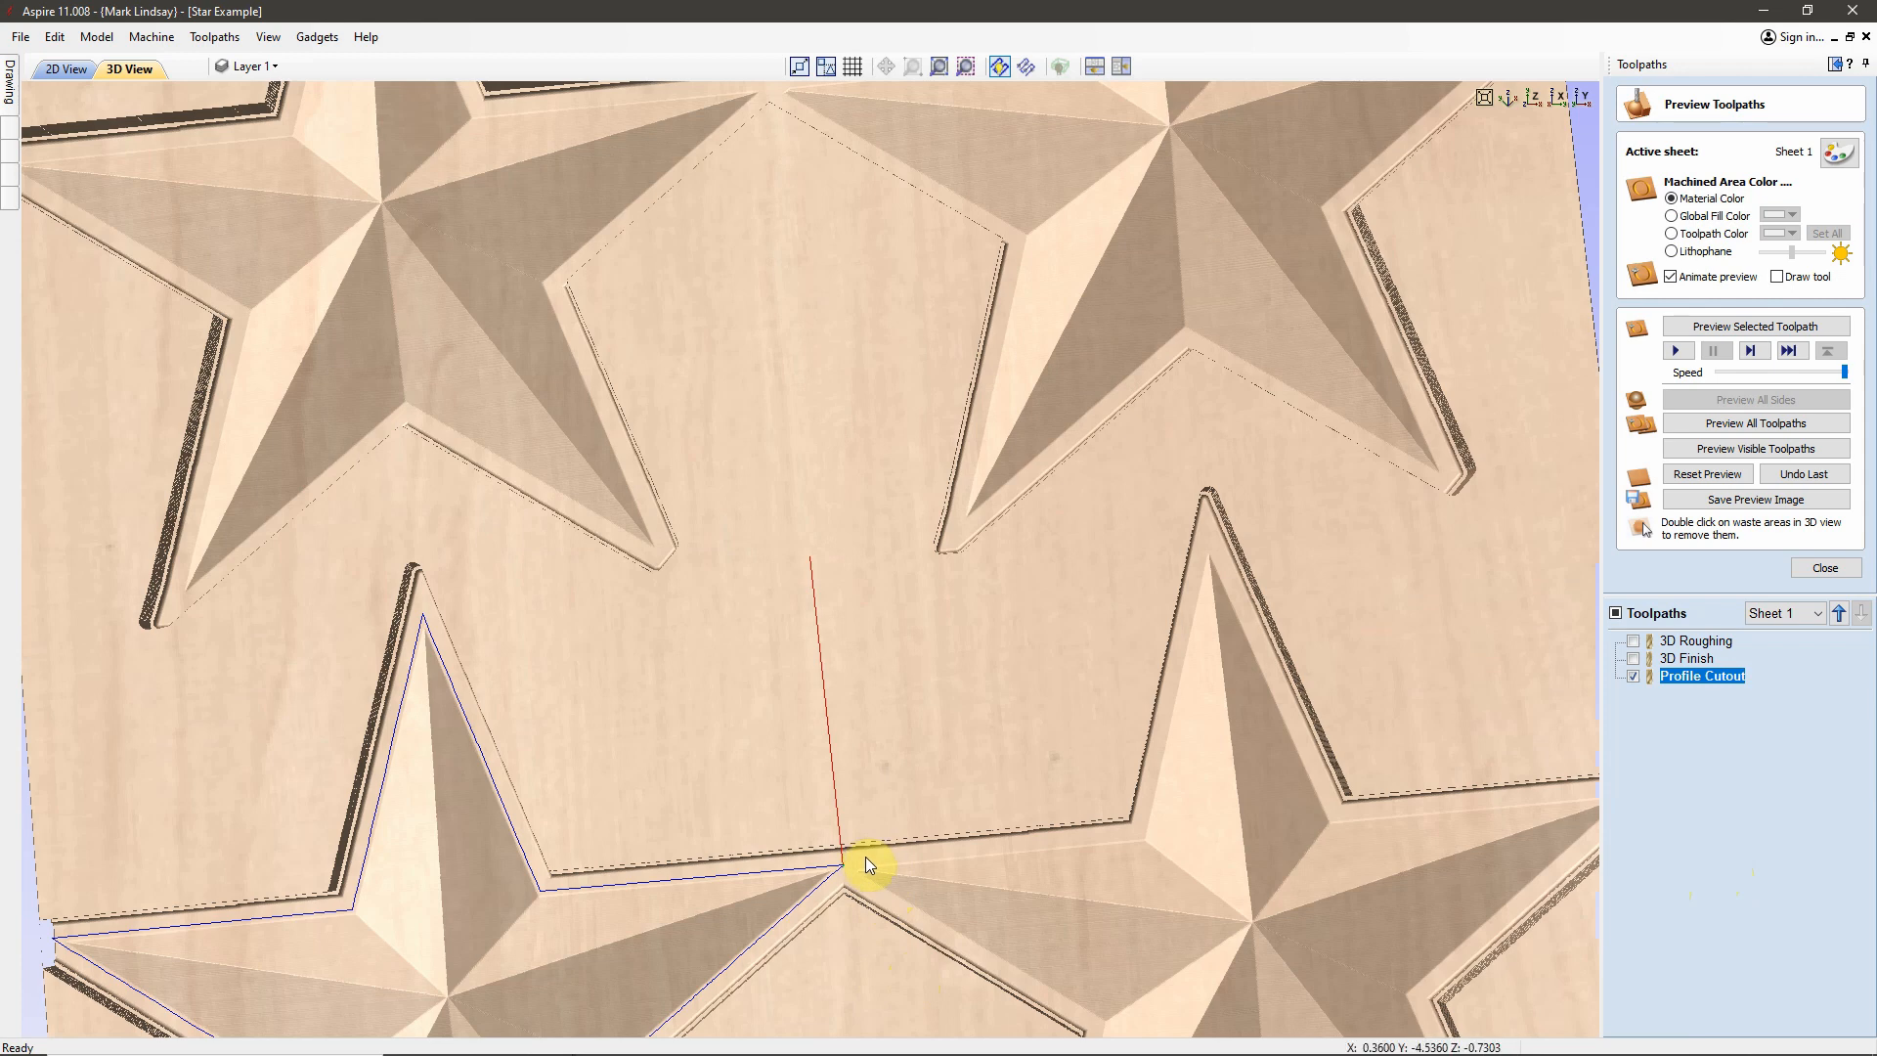
mouse_move(1522, 1021)
click(1768, 325)
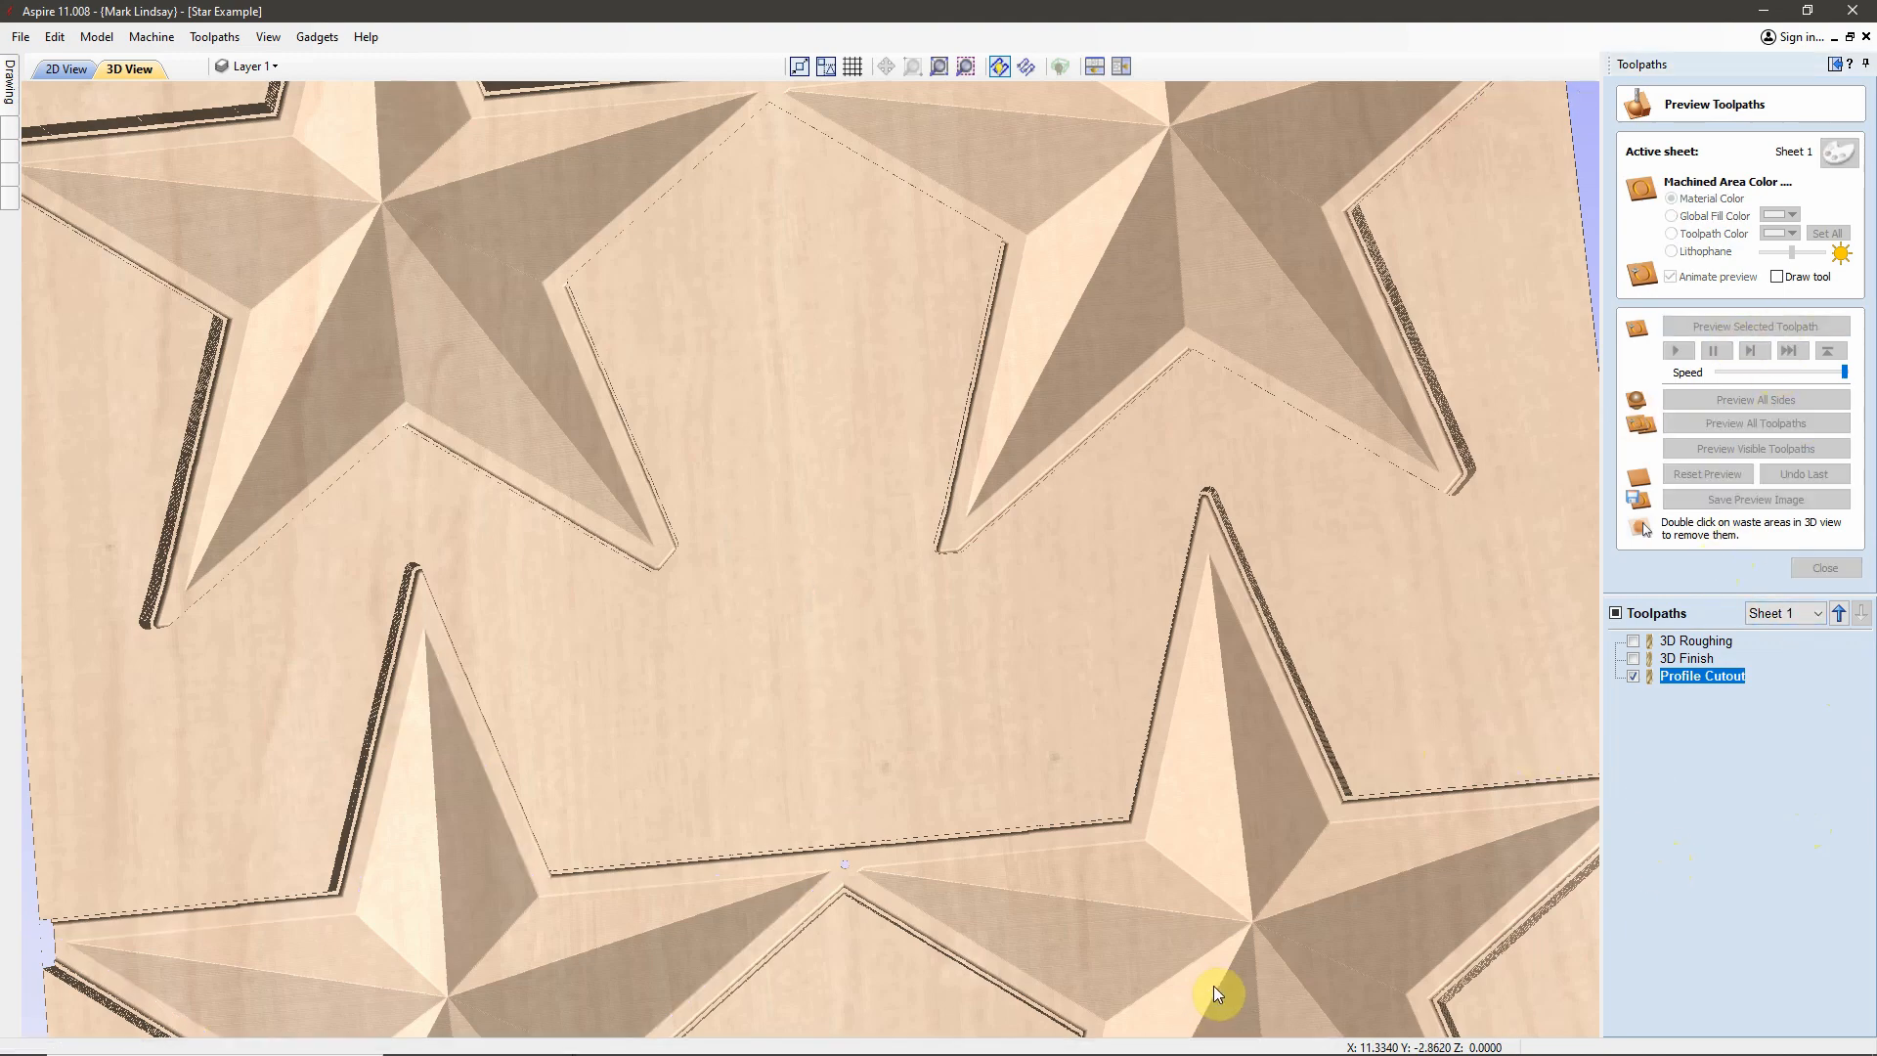
scroll(1224, 977, down, 5)
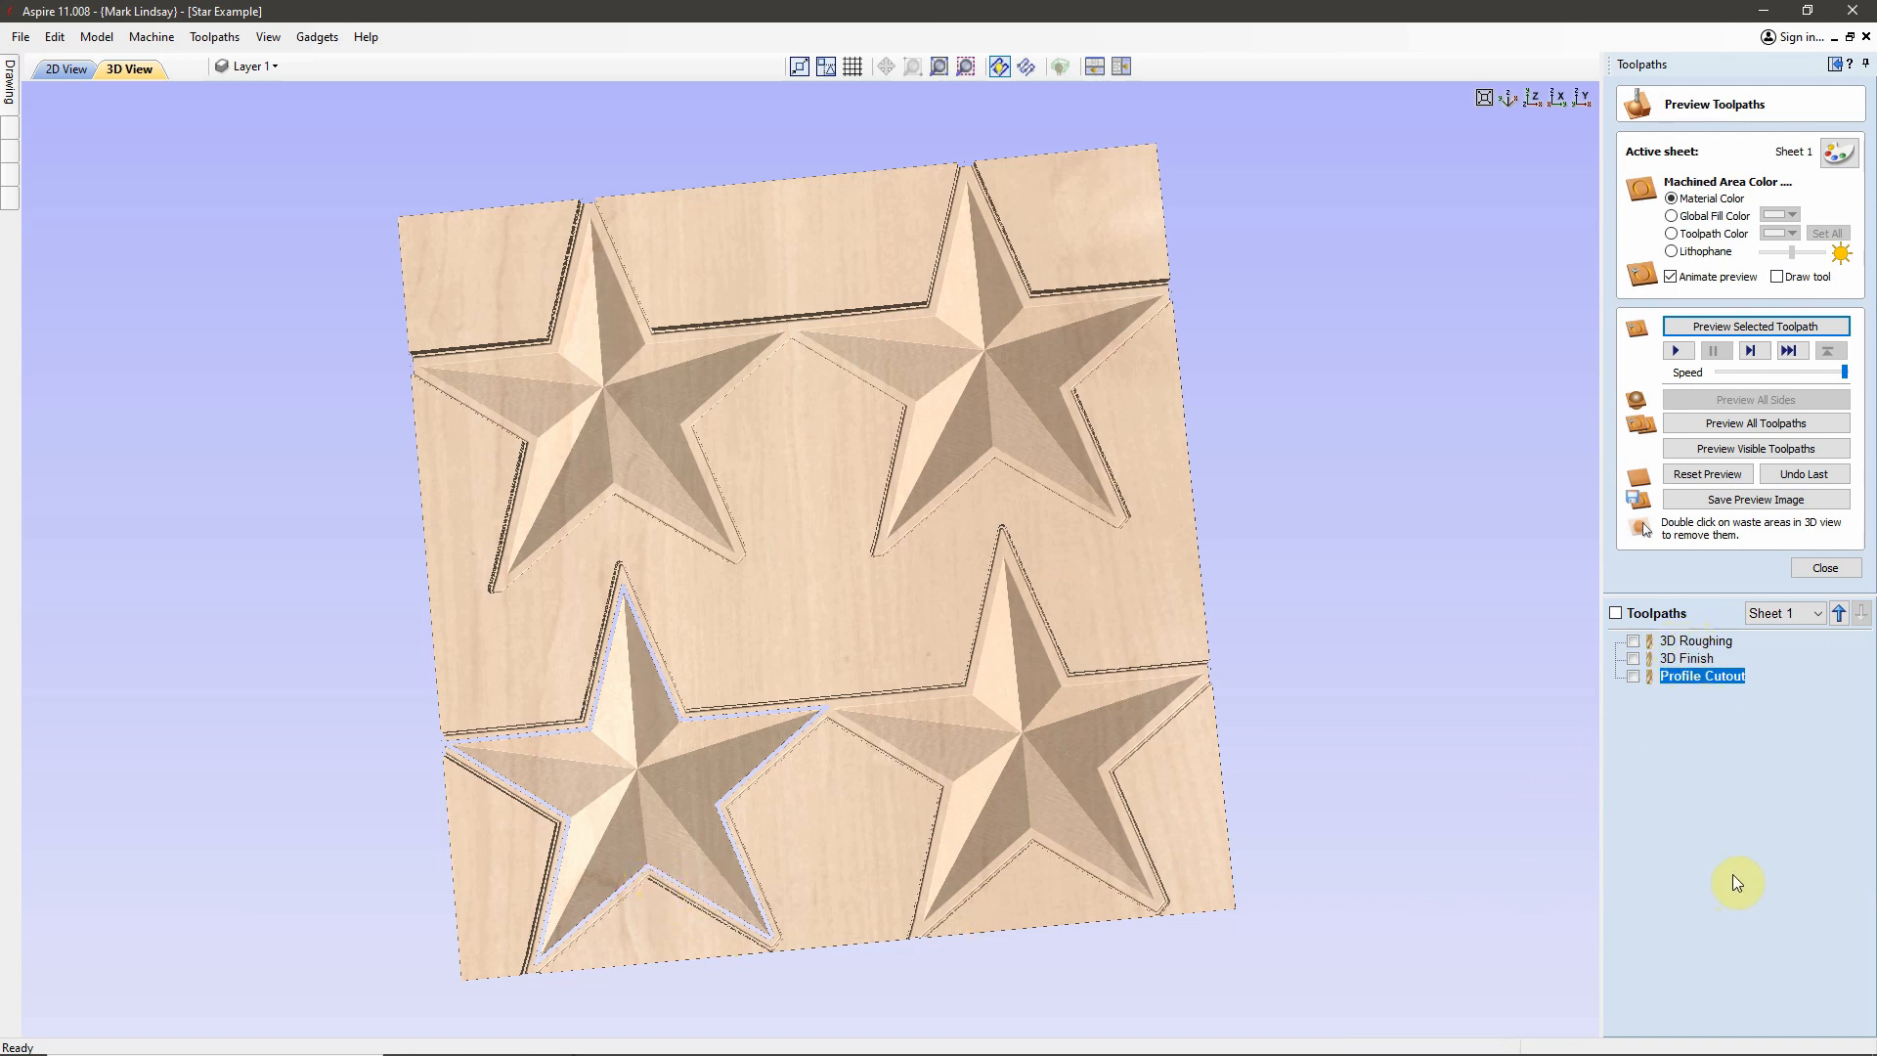
click(1804, 473)
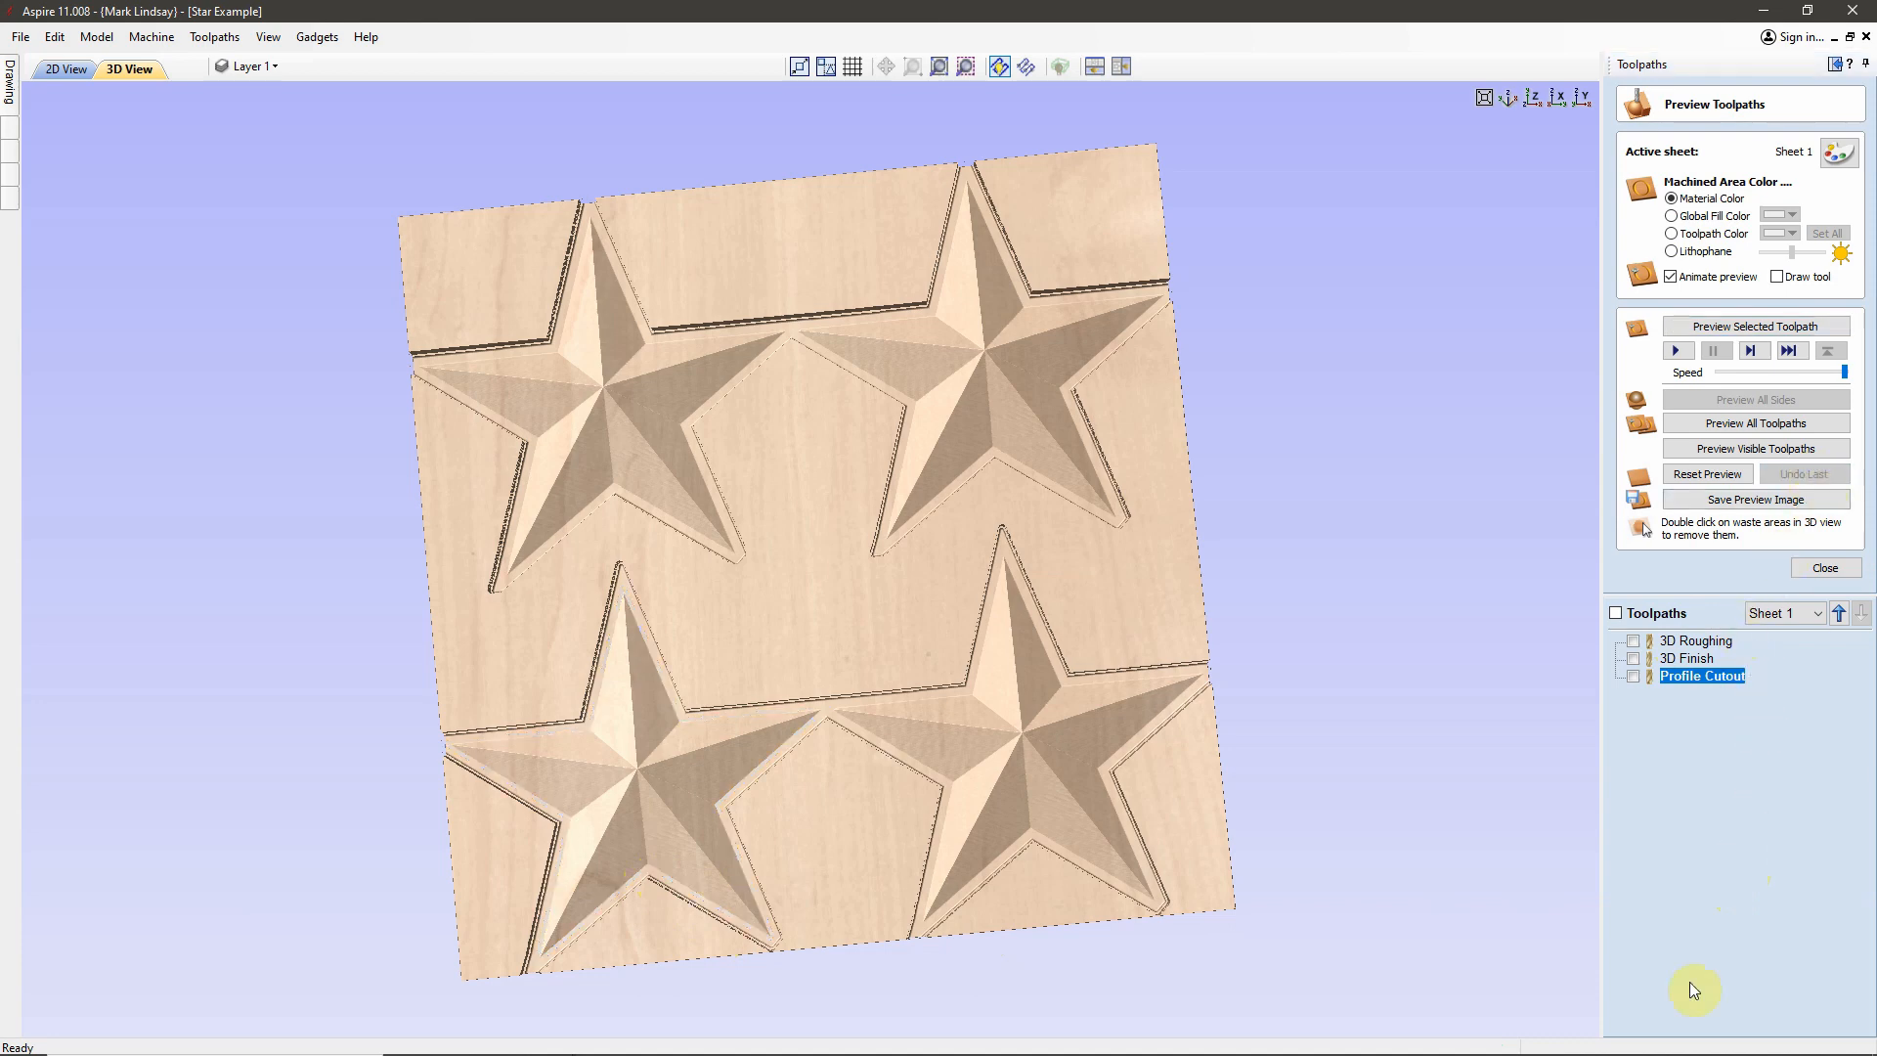
- Array-copy the 3D Roughing, 3D Finish and Profile Cutout toolpaths in 2 rows and 2 columns at 12-inch offsets, minimizing tool changes
click(1618, 616)
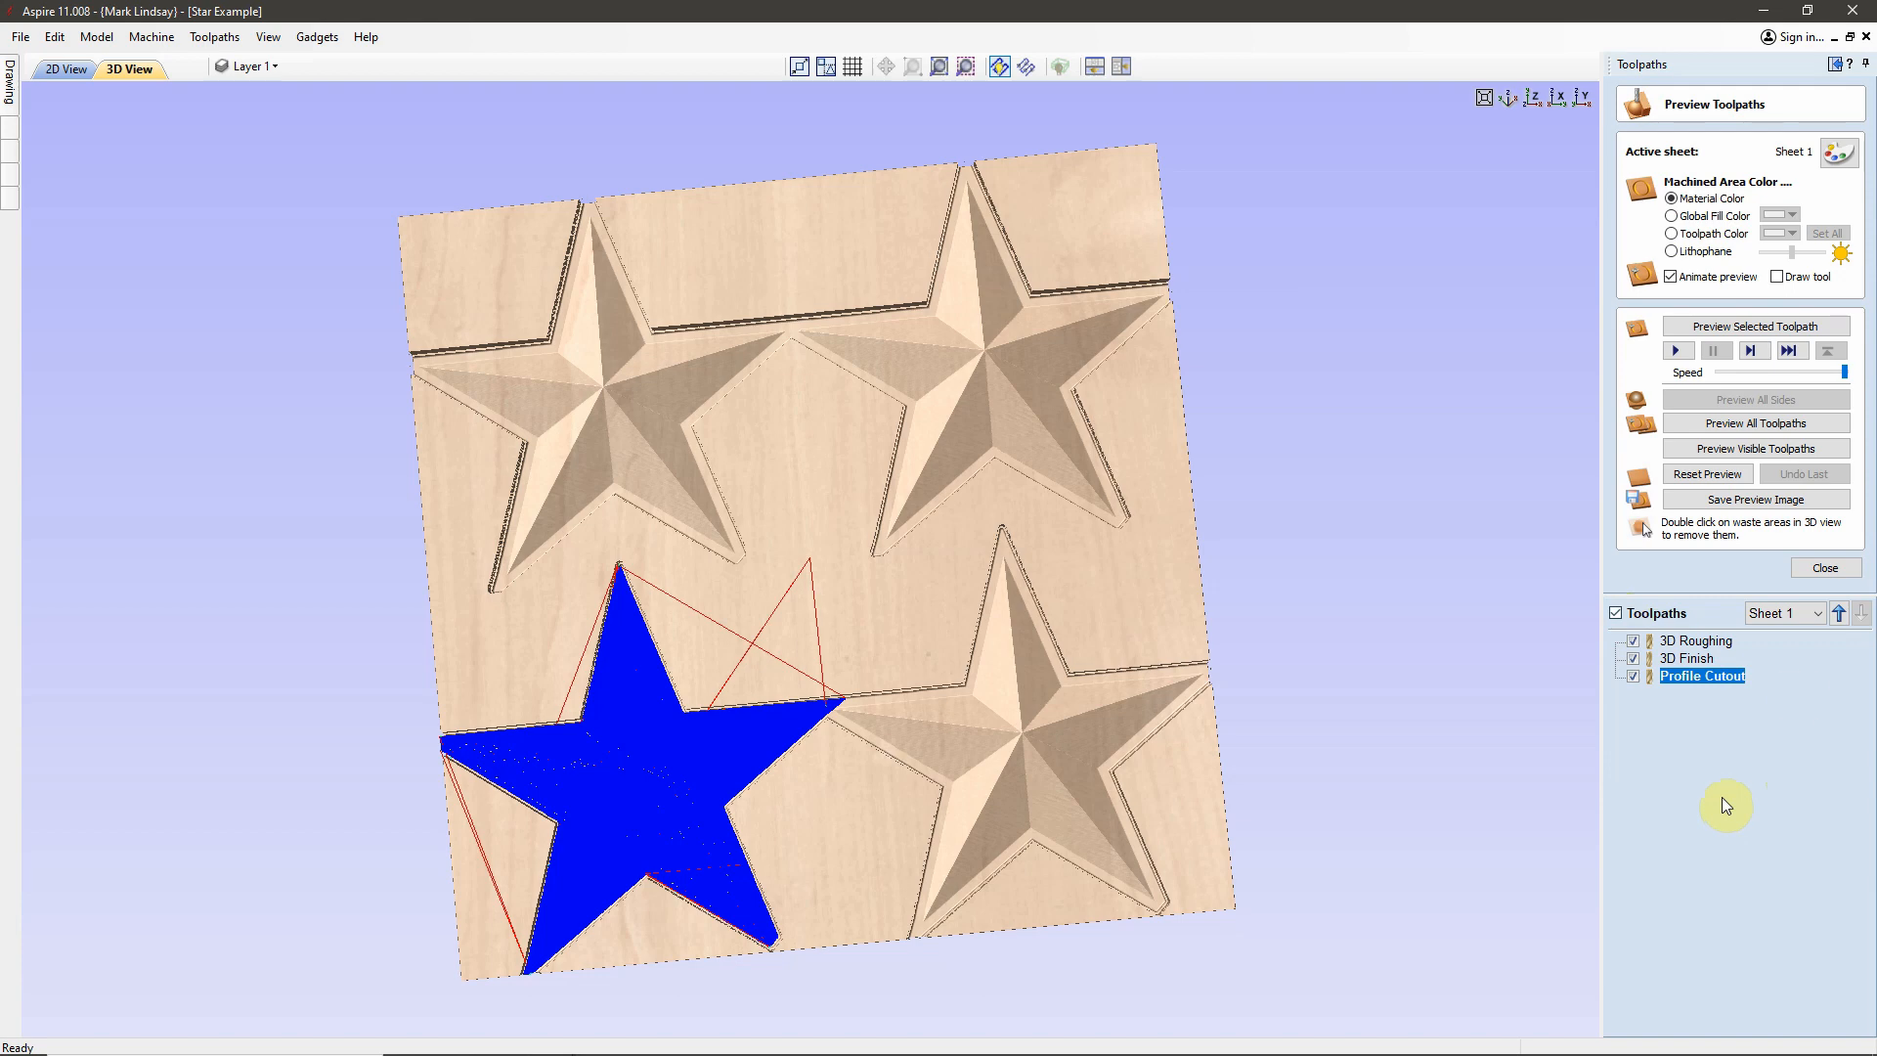
click(1820, 570)
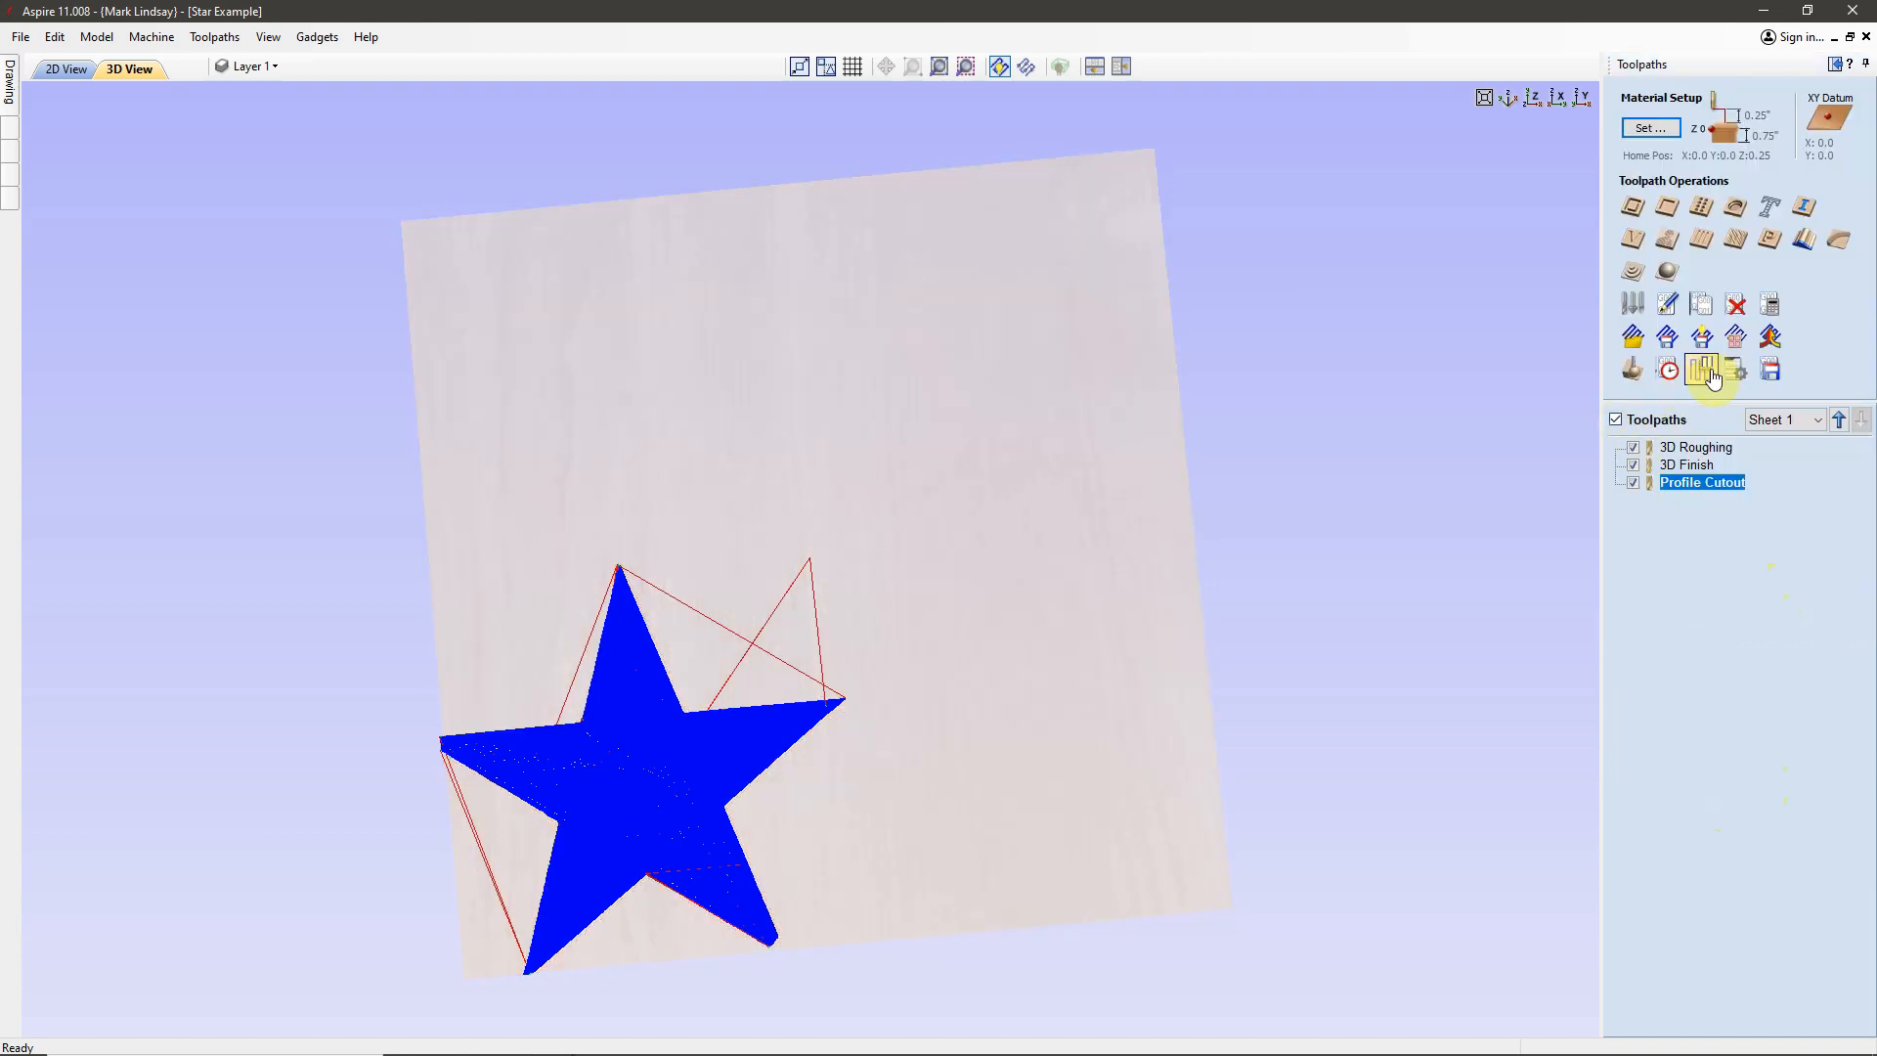
click(1696, 446)
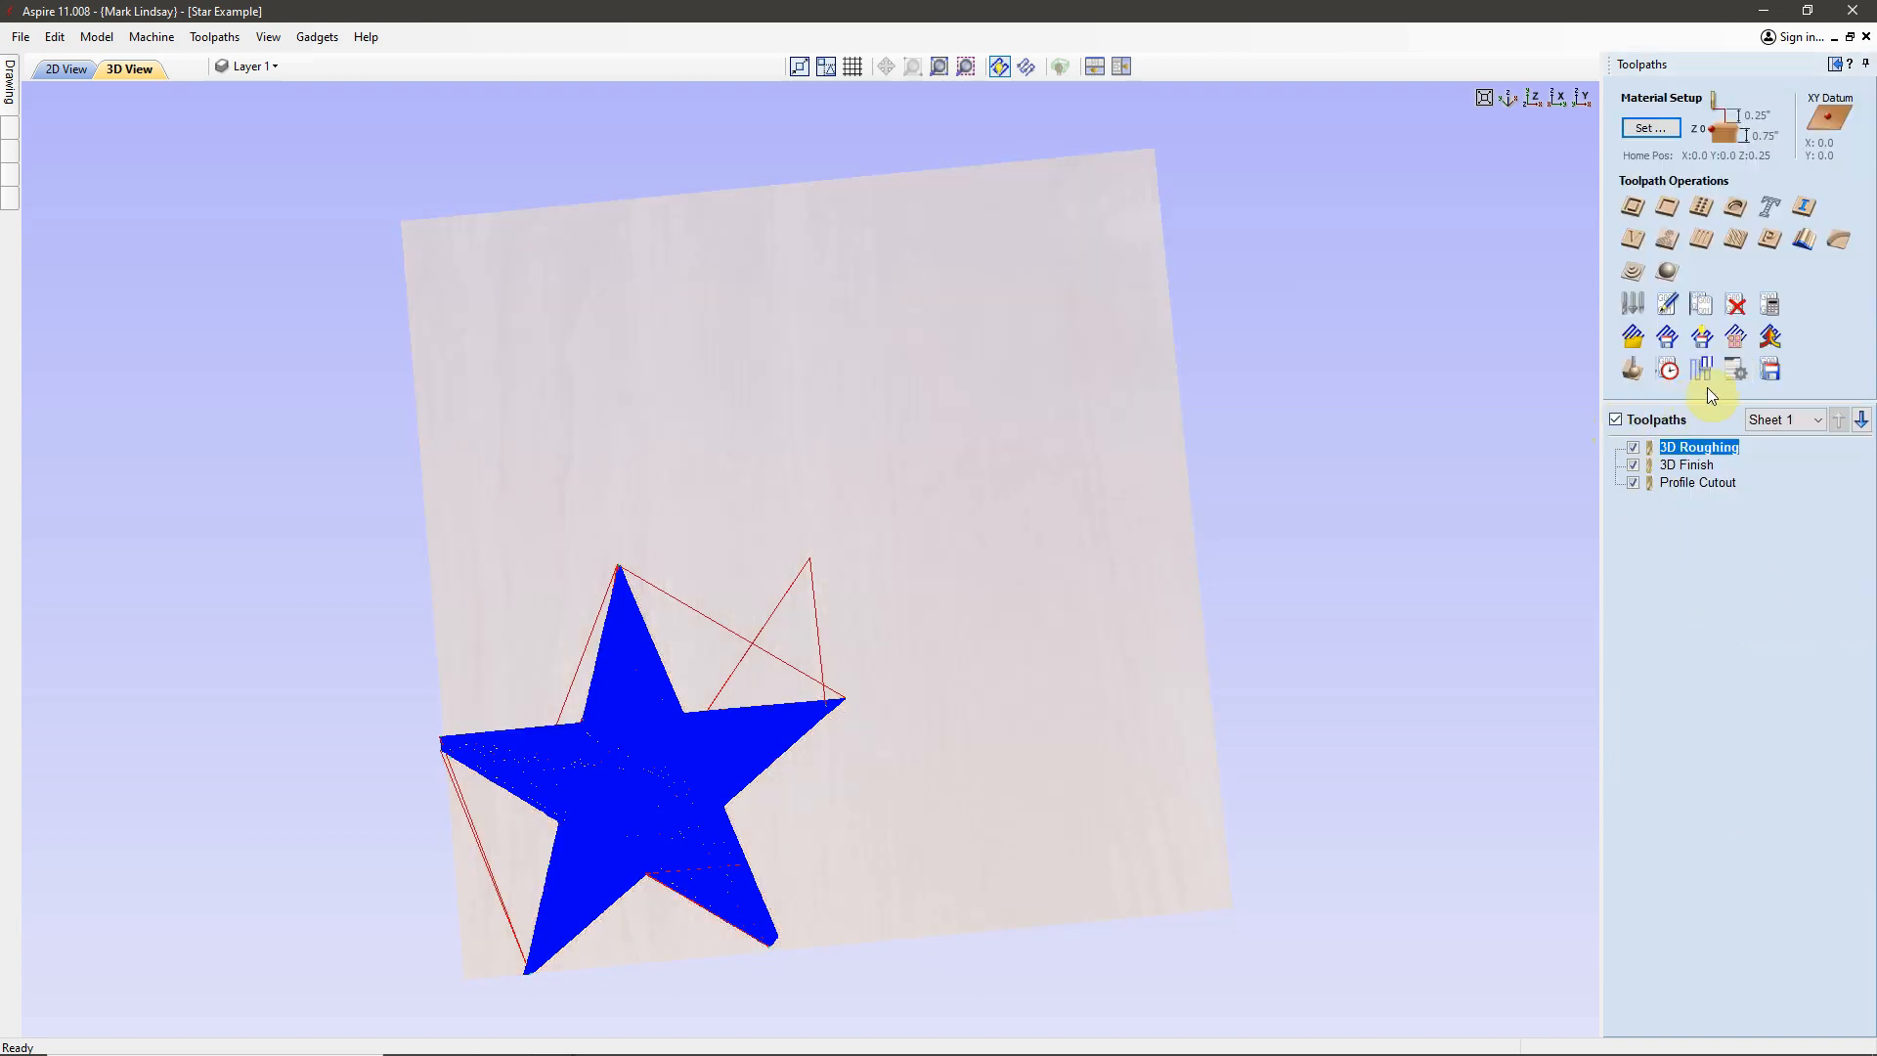
click(1735, 342)
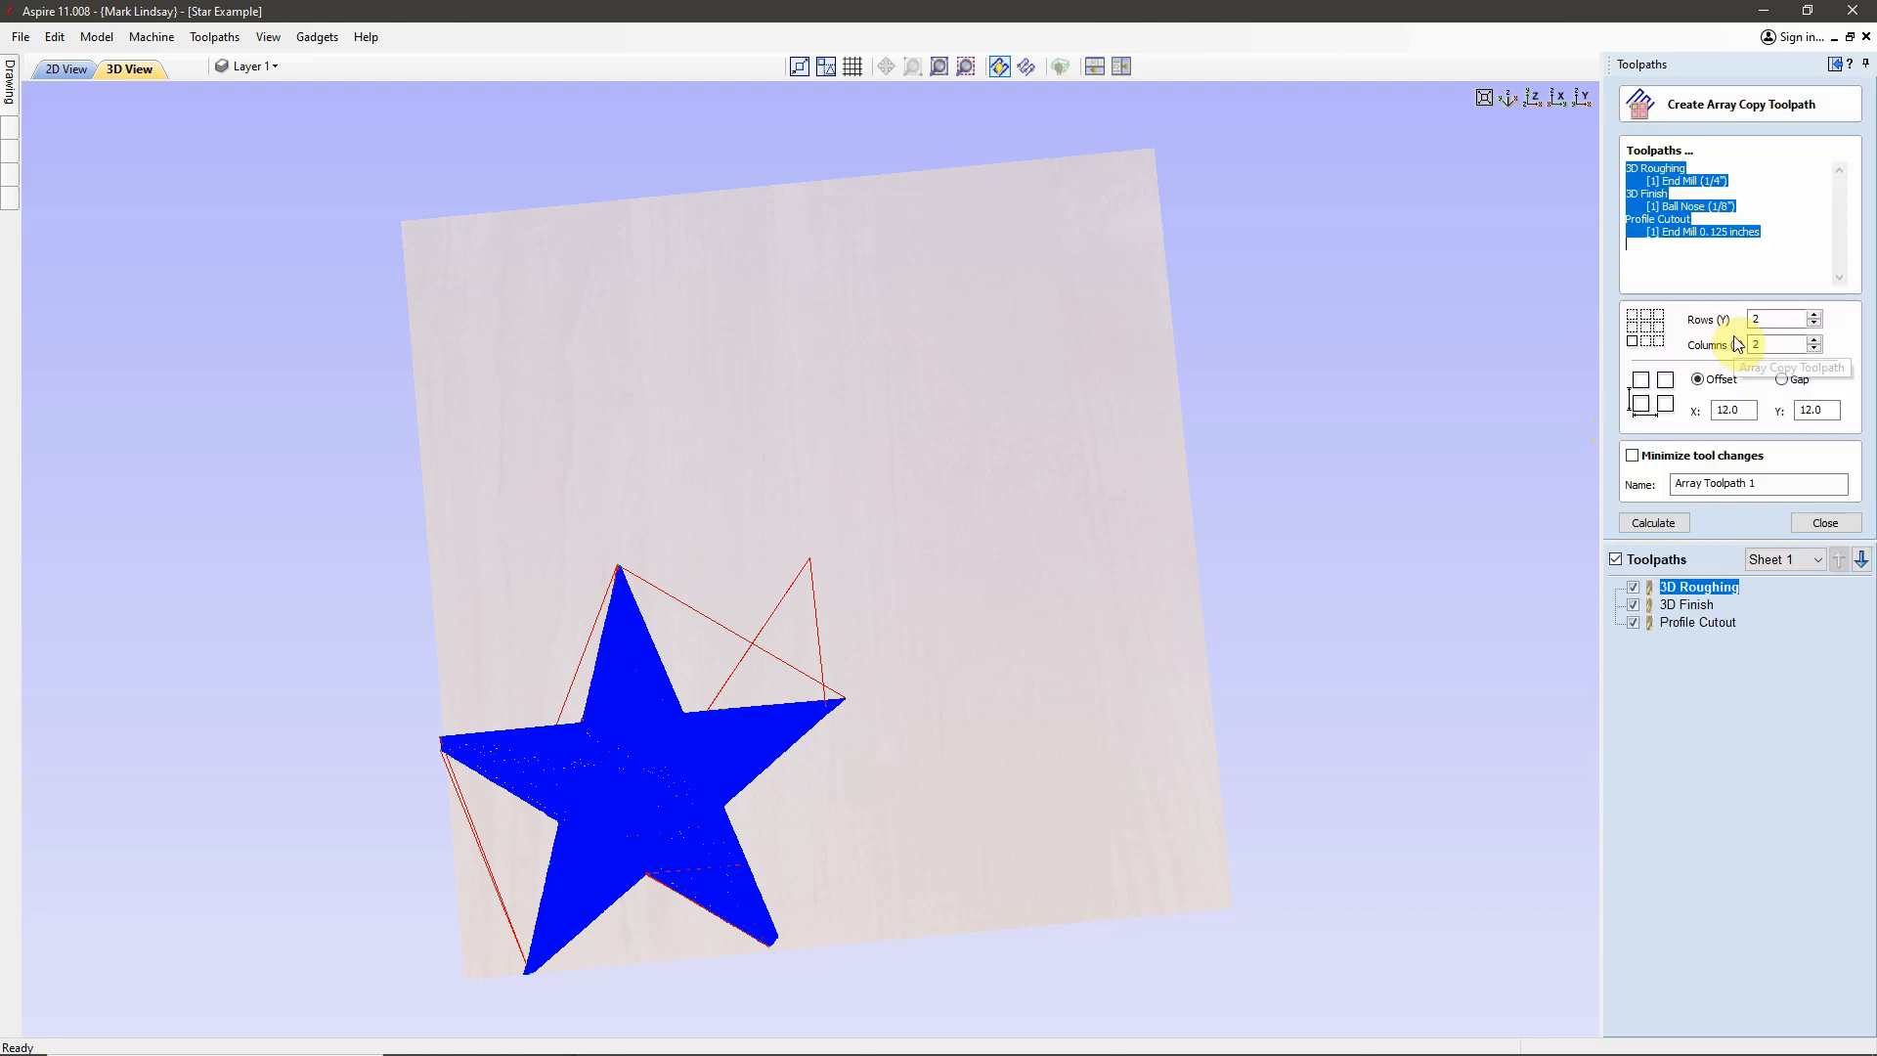
click(1698, 270)
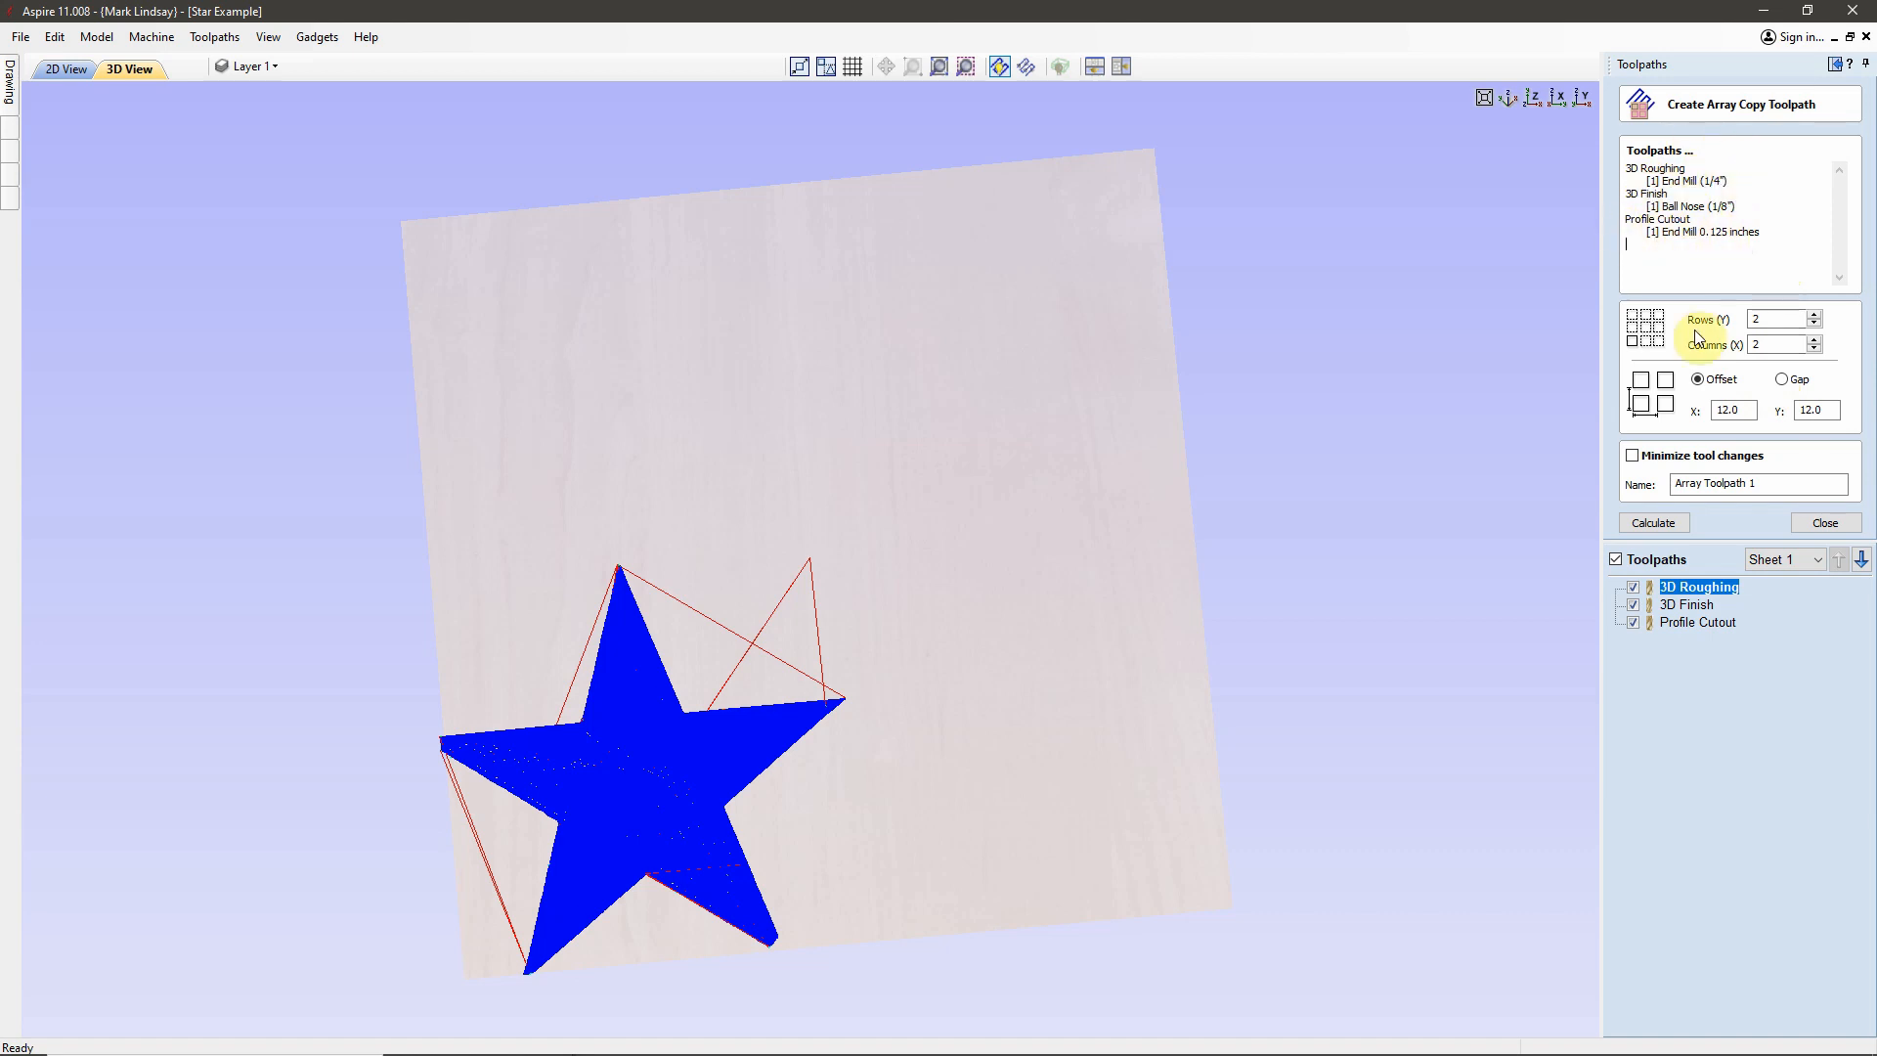
mouse_move(1770, 317)
mouse_down()
mouse_move(1738, 317)
mouse_move(1745, 345)
mouse_up()
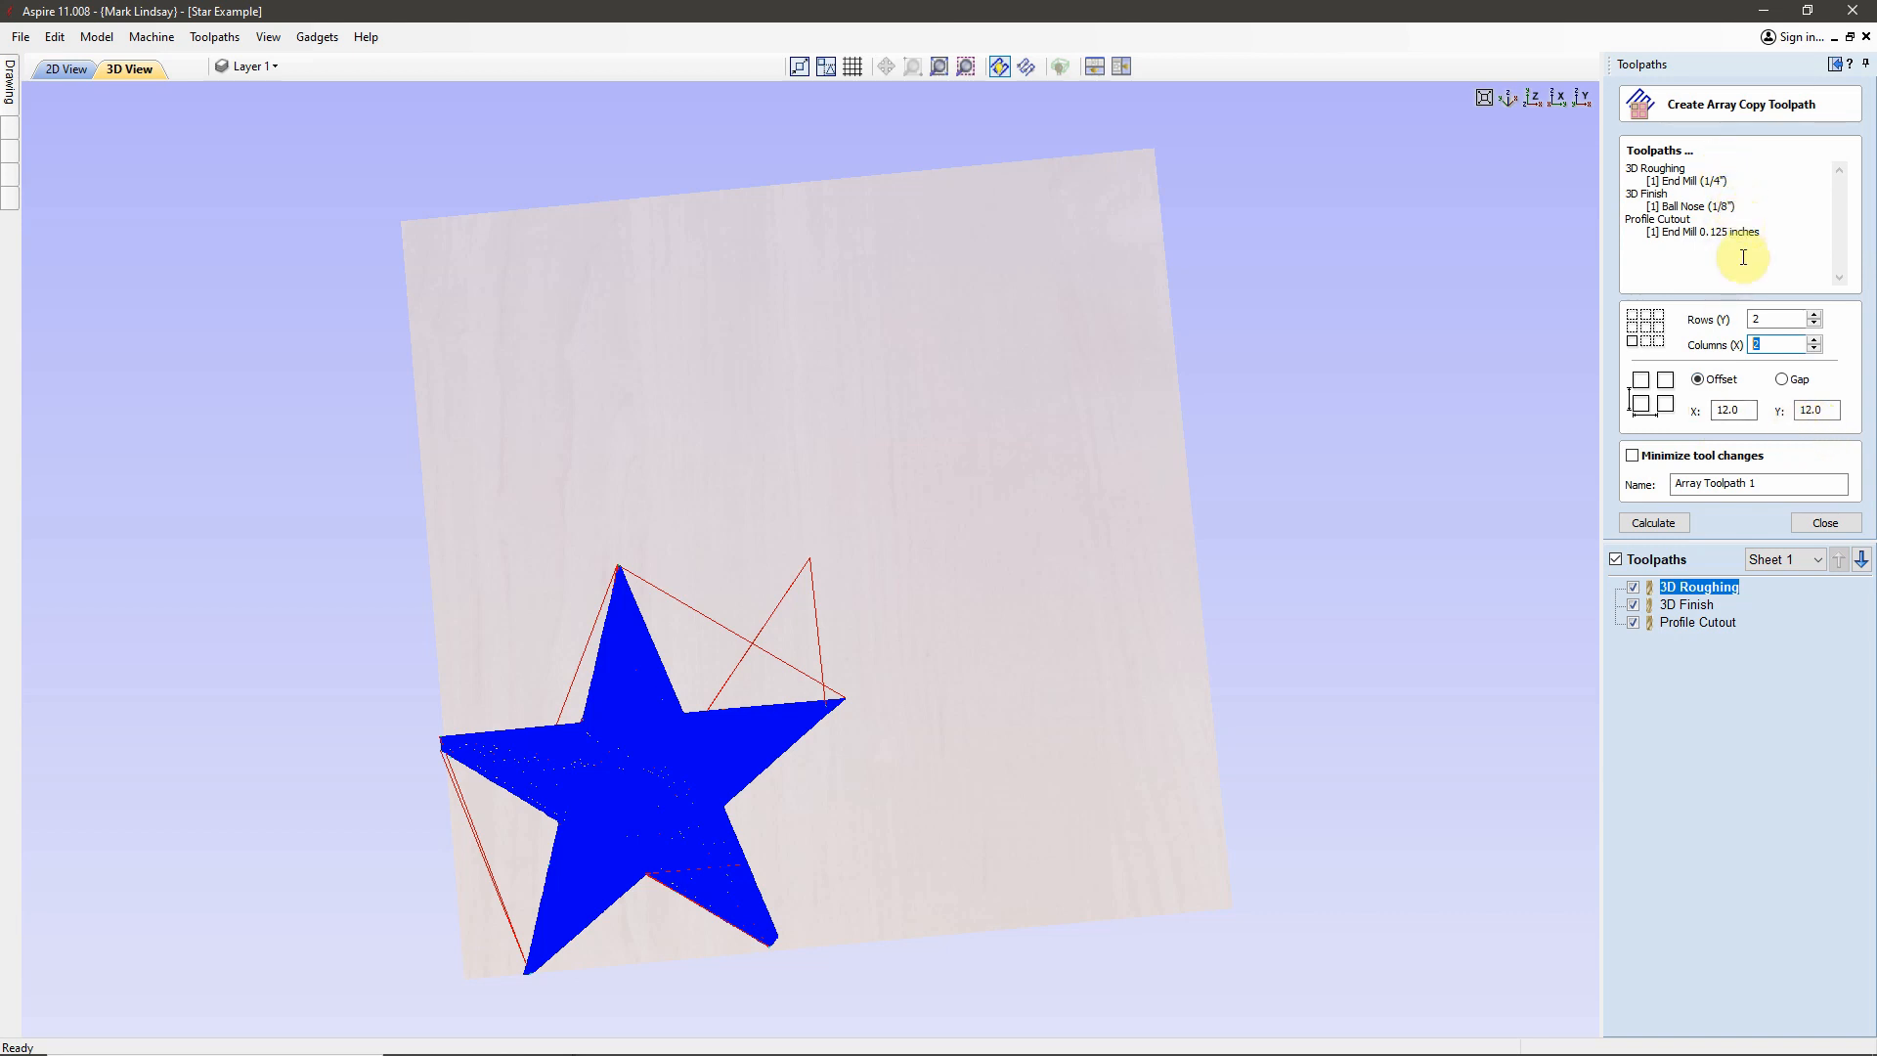
click(1633, 454)
click(1662, 524)
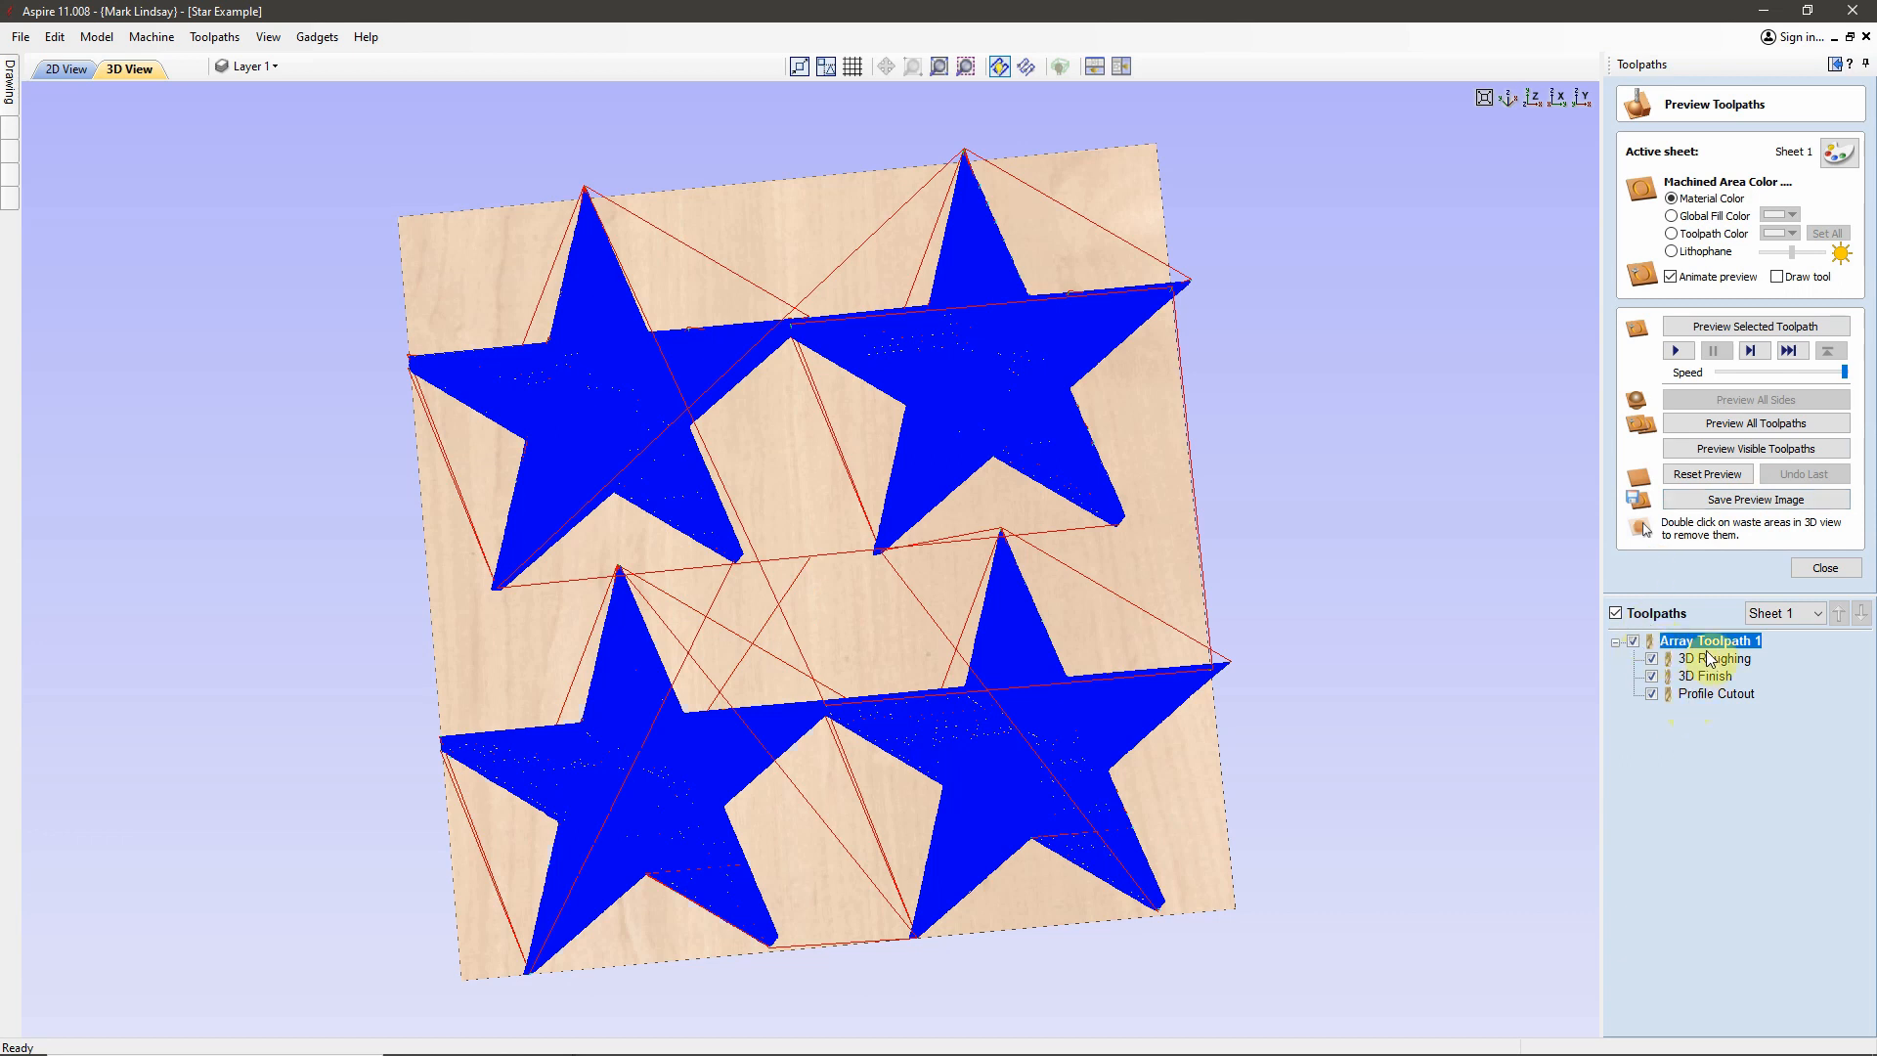
- Inspect the new three-toolpath array's details and preview its machining on the board
mouse_move(1698, 643)
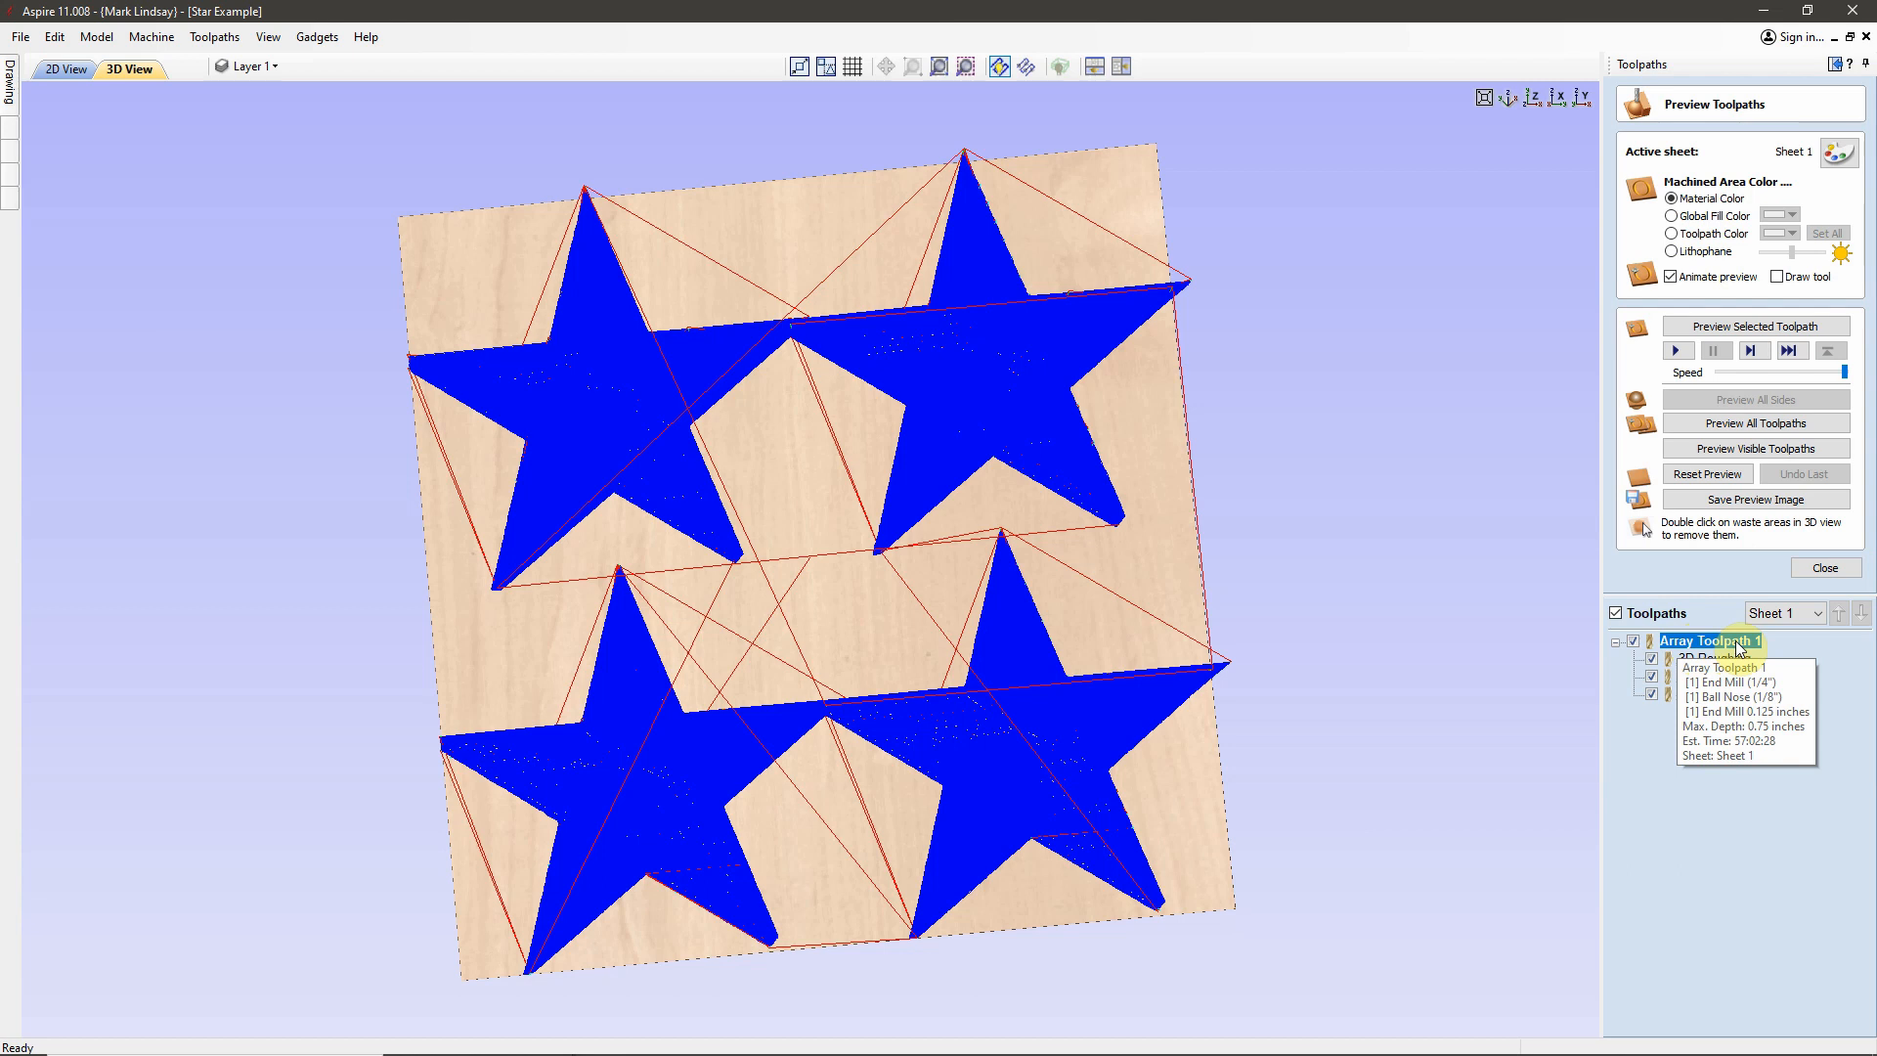
click(1748, 328)
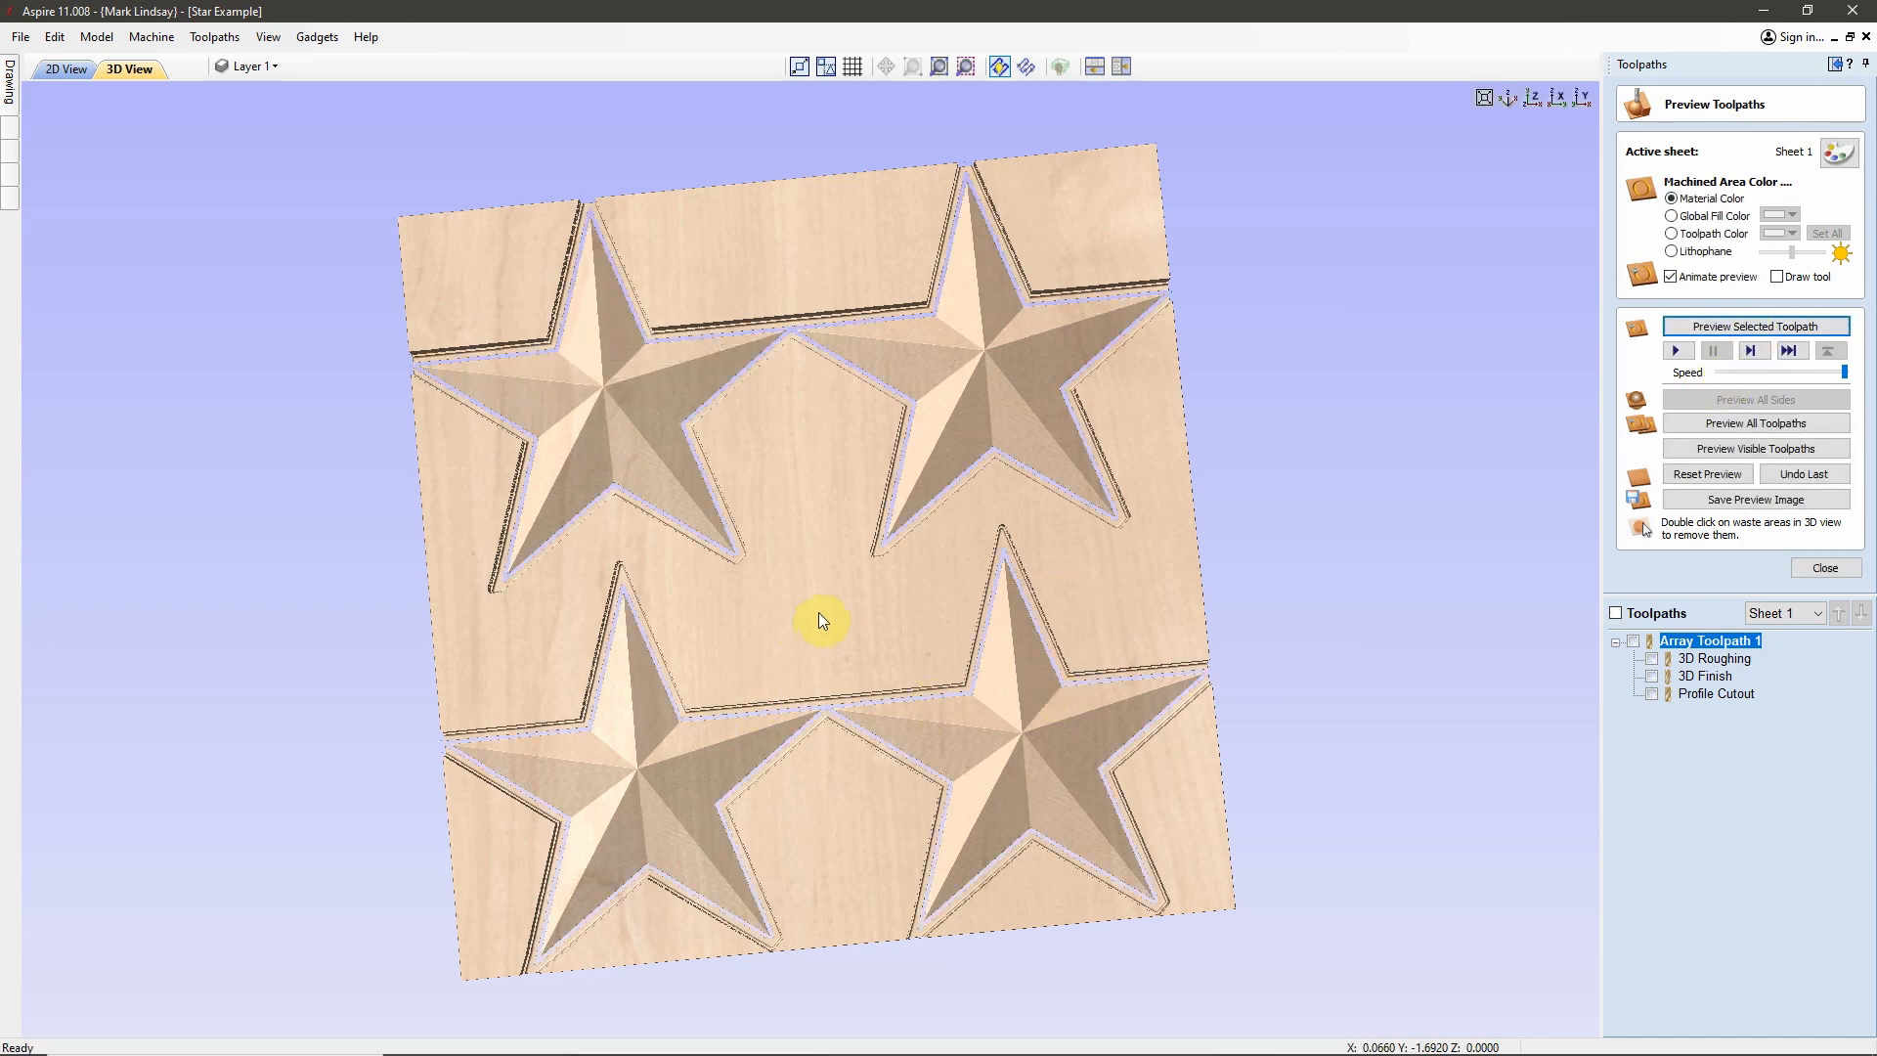
- Remove the waste material around all four stars from the 3D preview
double_click(830, 864)
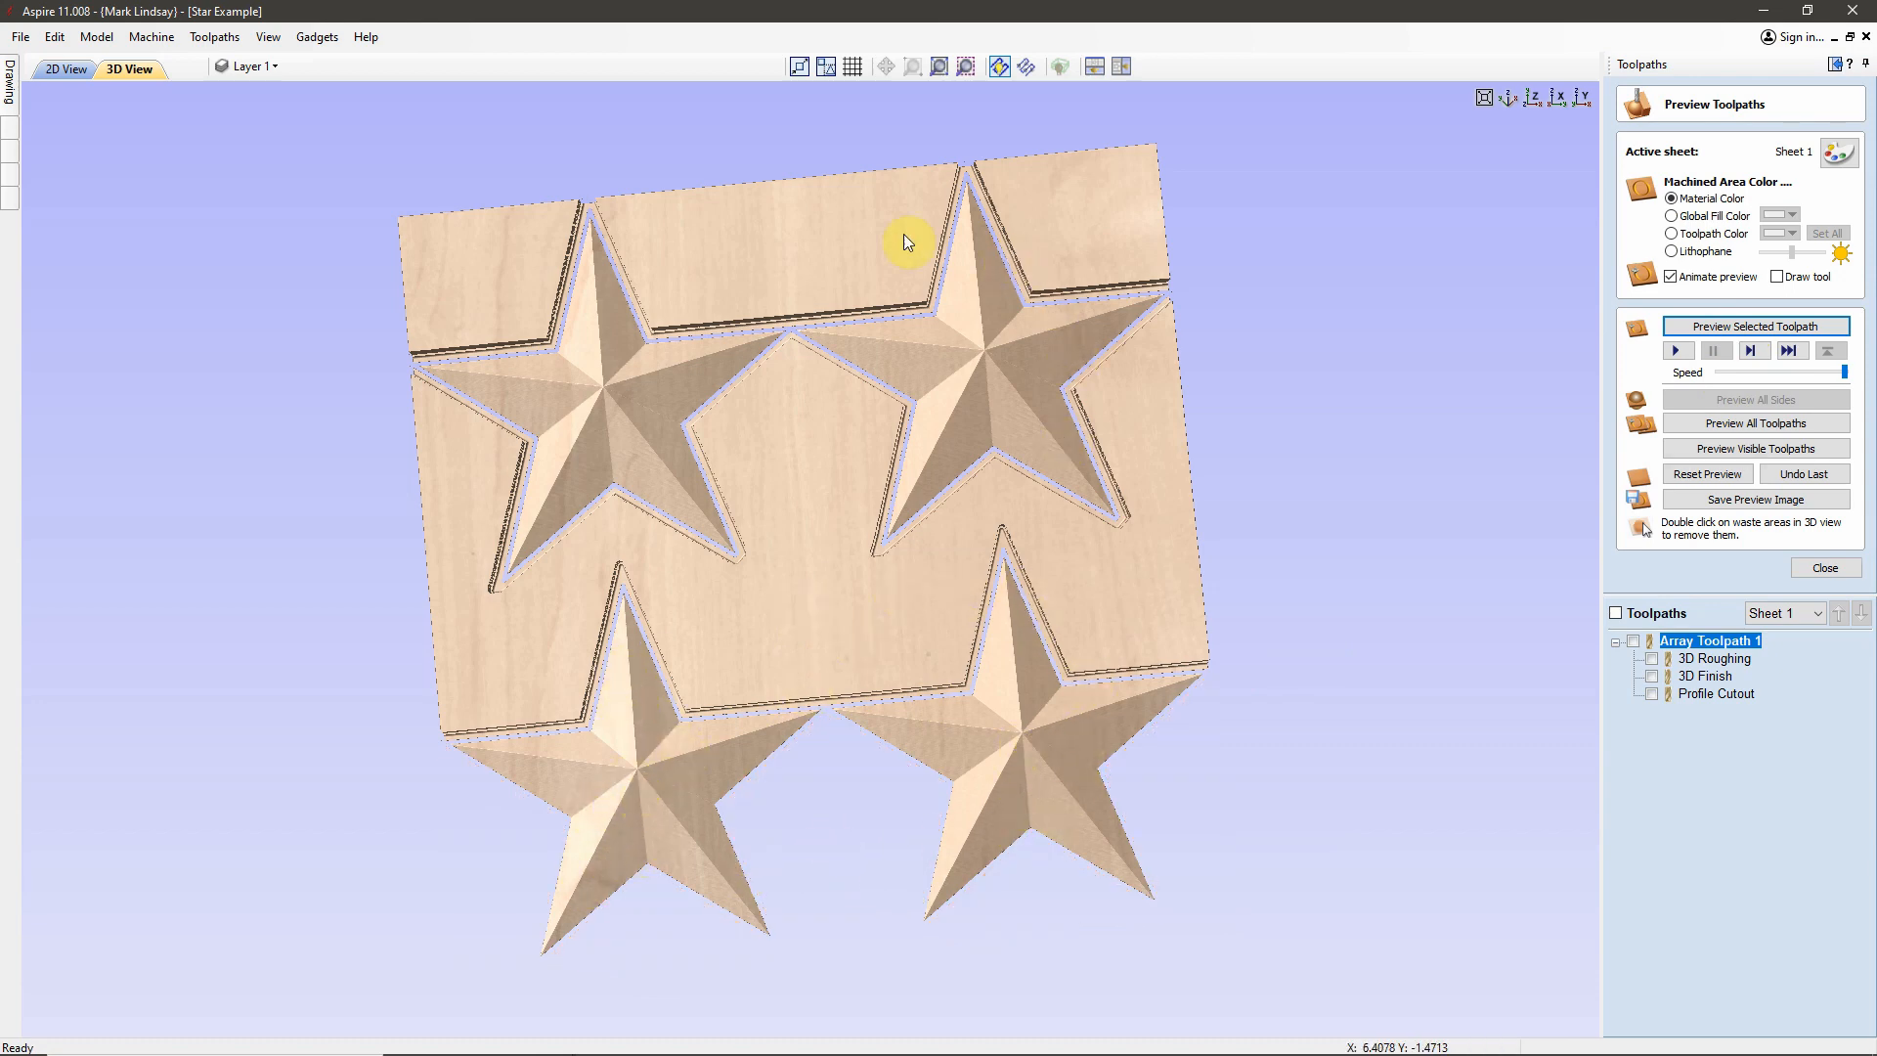
double_click(817, 542)
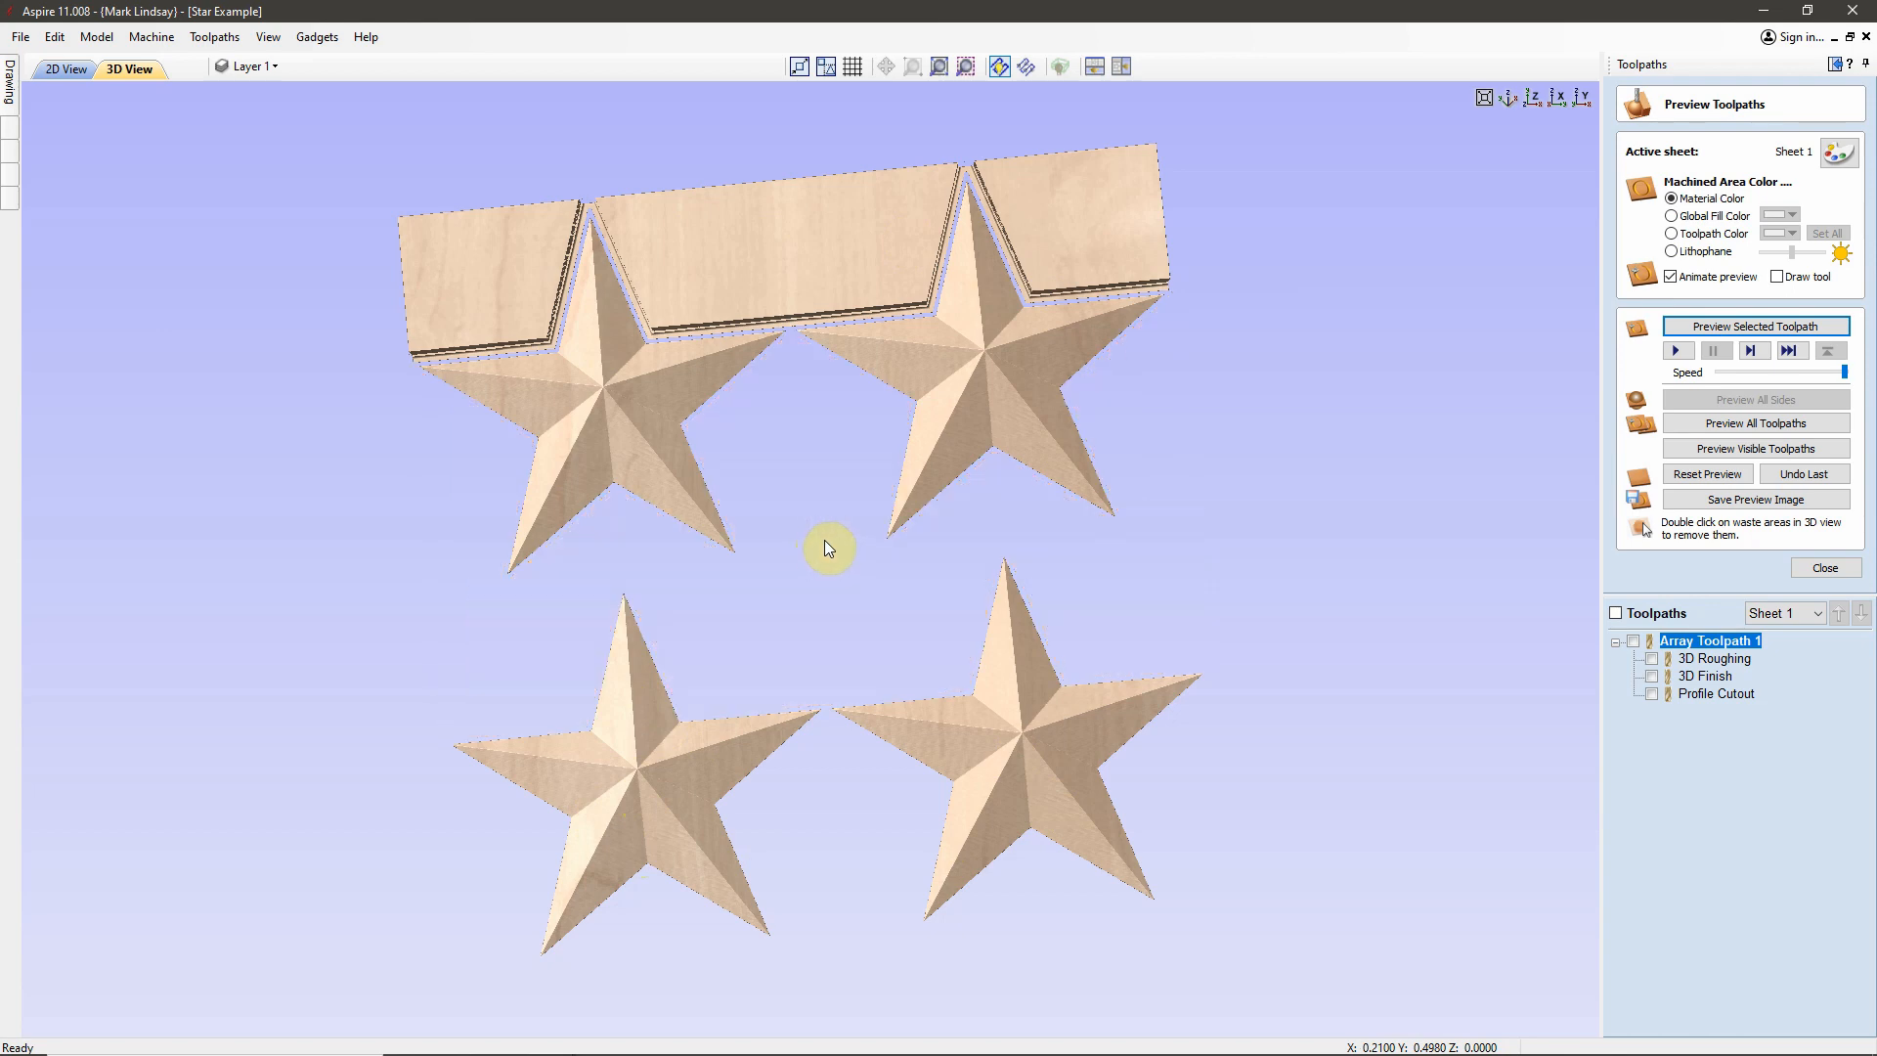
double_click(1084, 227)
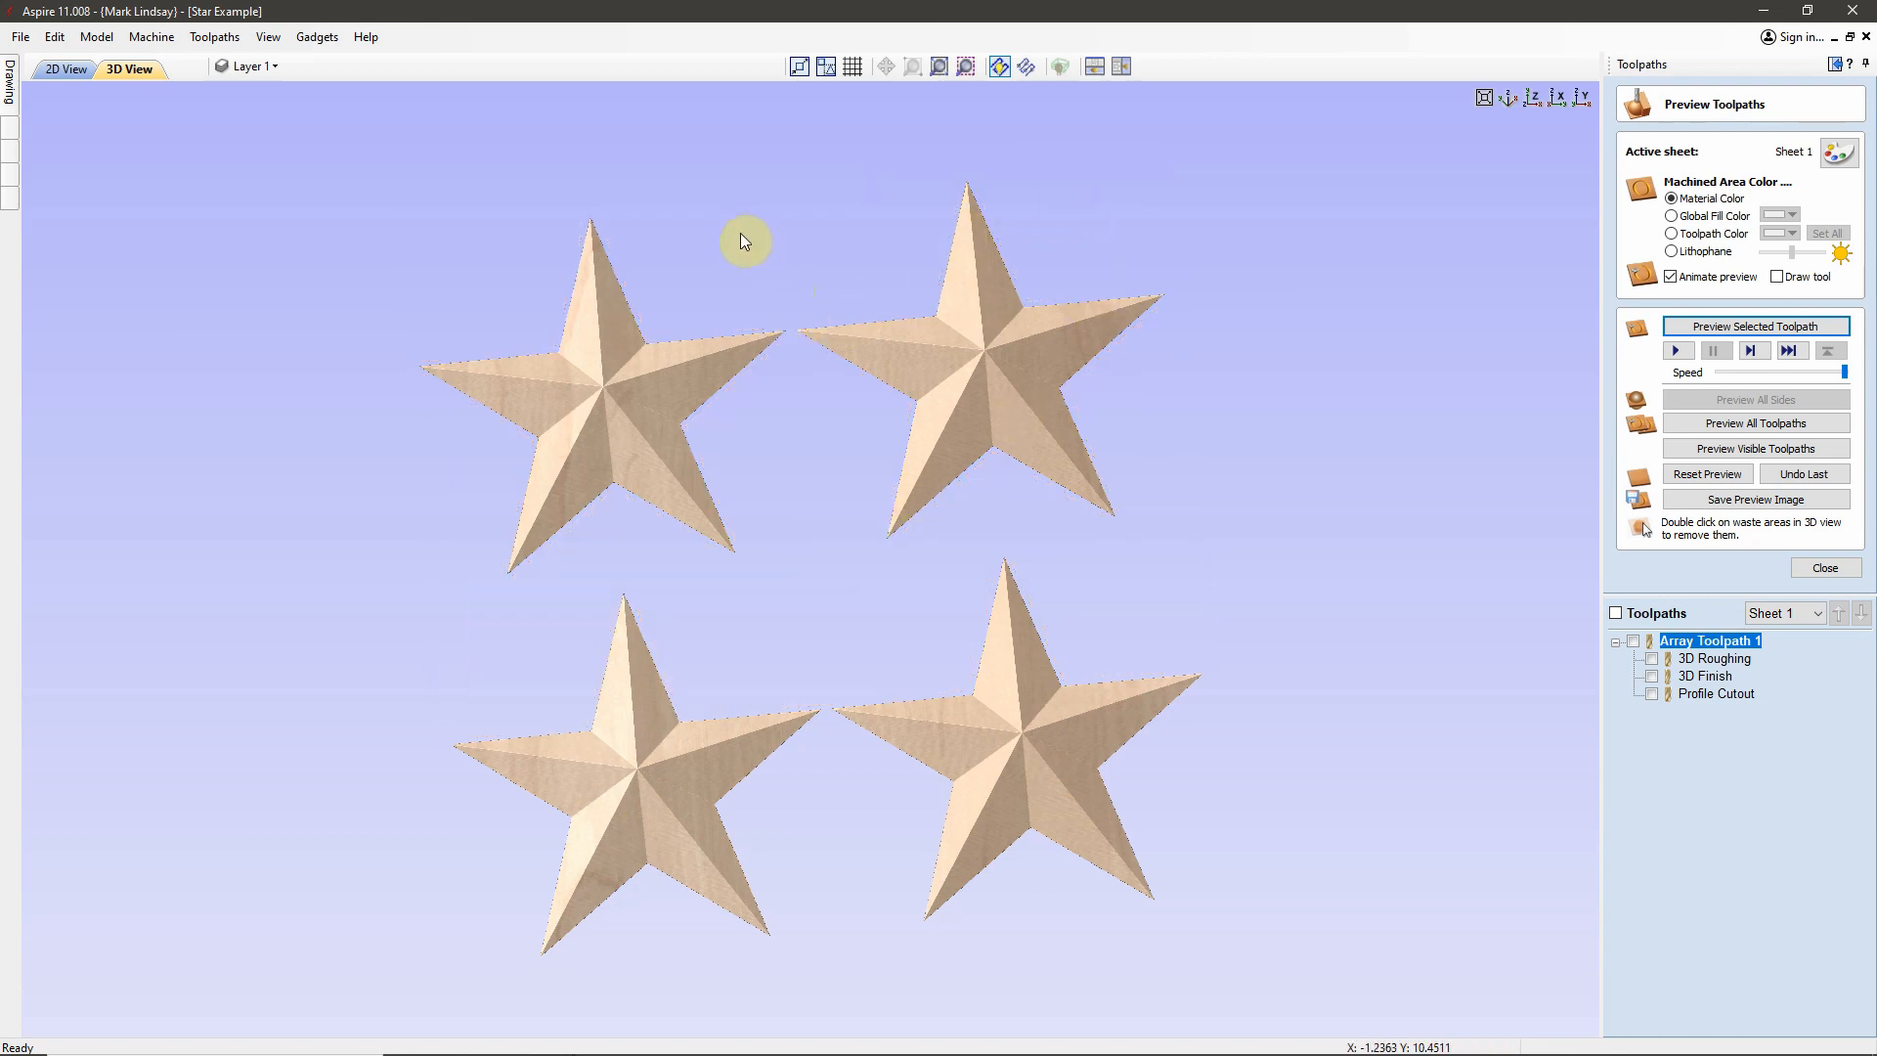
- Examine the four cut-out stars in the 3D preview from low and overhead angles, and close the preview
drag(818, 490, 894, 635)
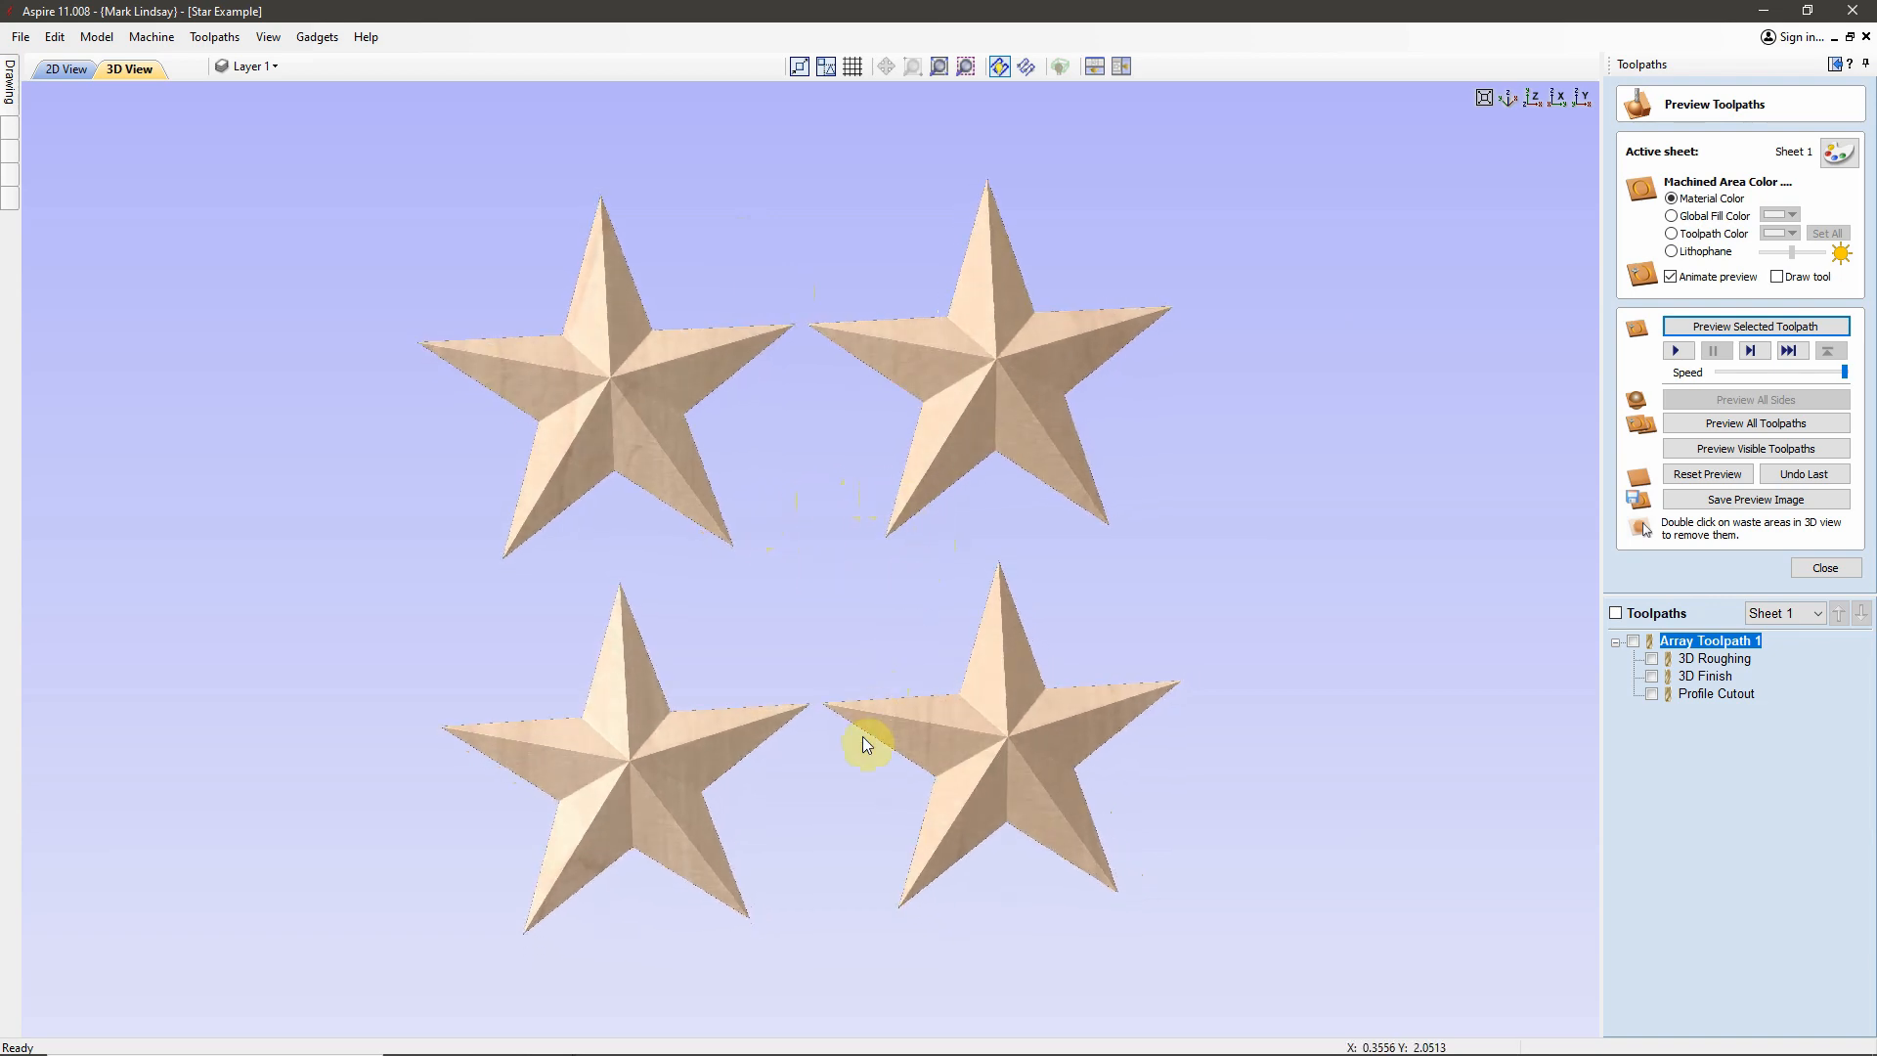
drag(863, 736, 923, 362)
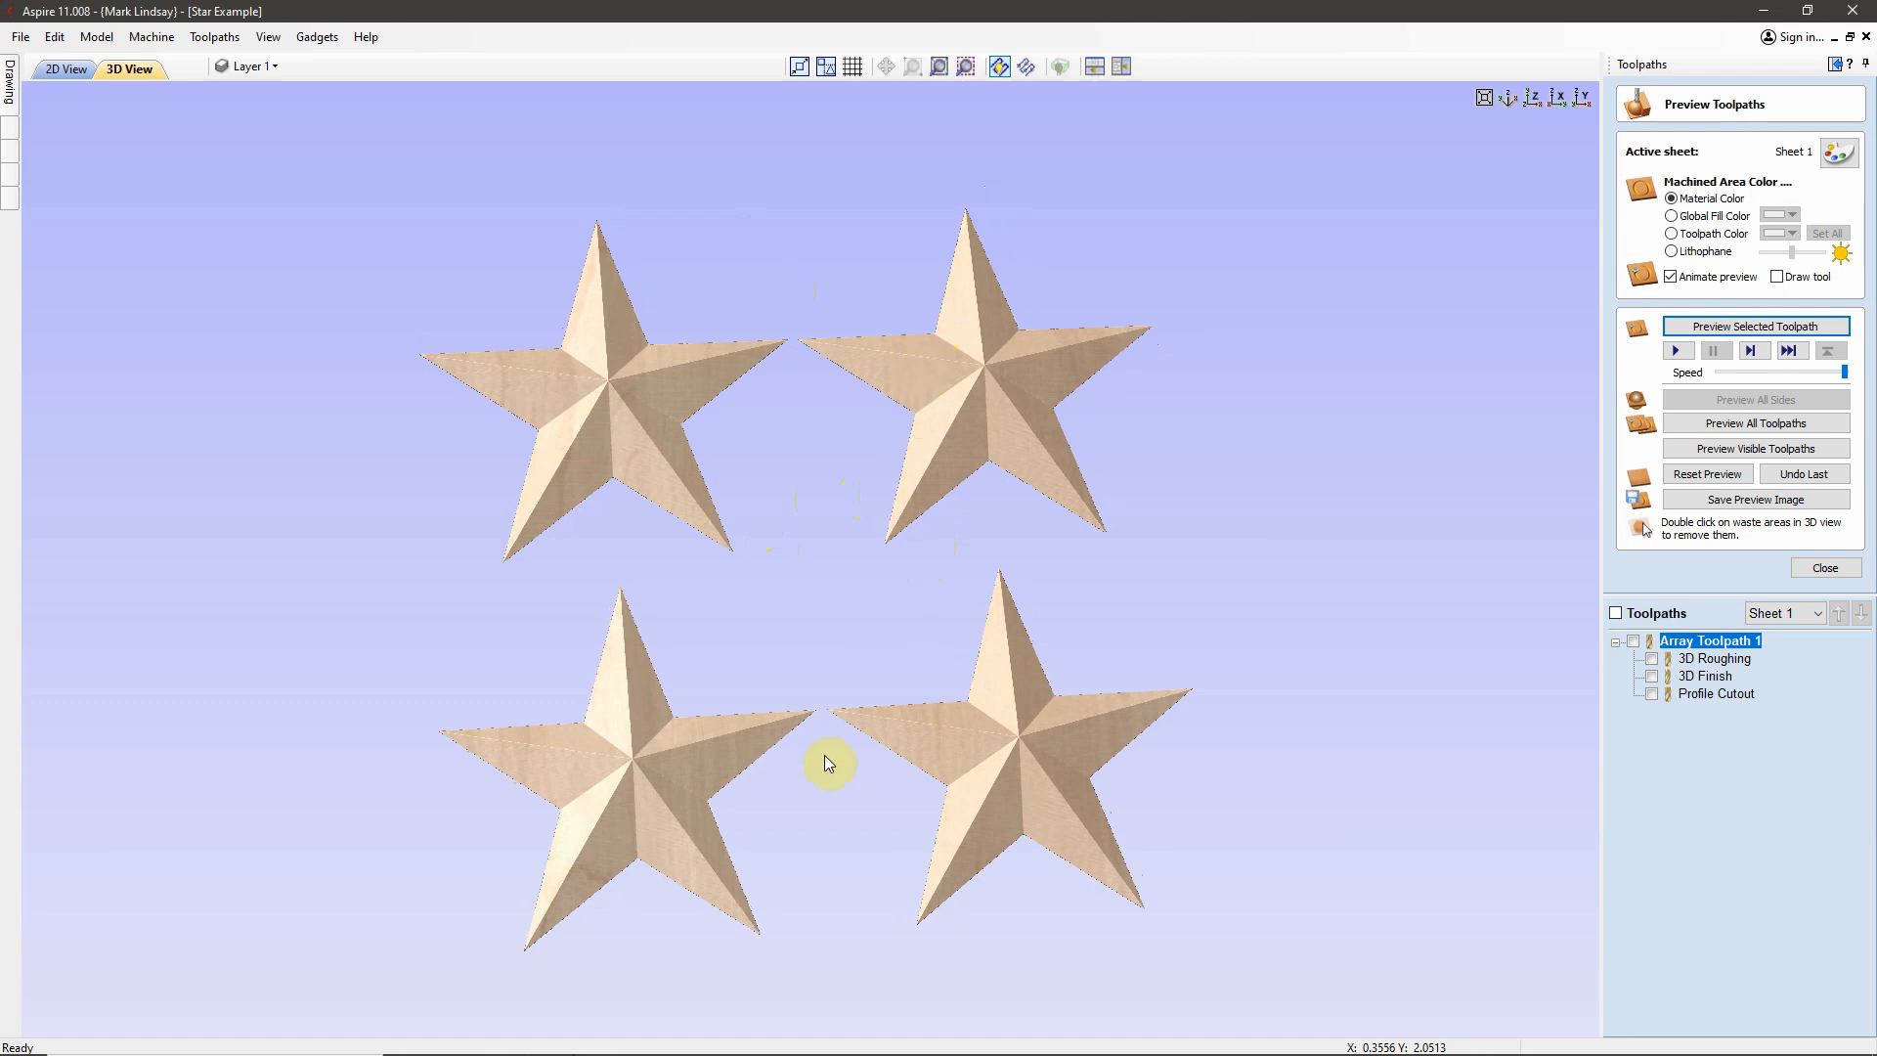
drag(824, 754, 812, 488)
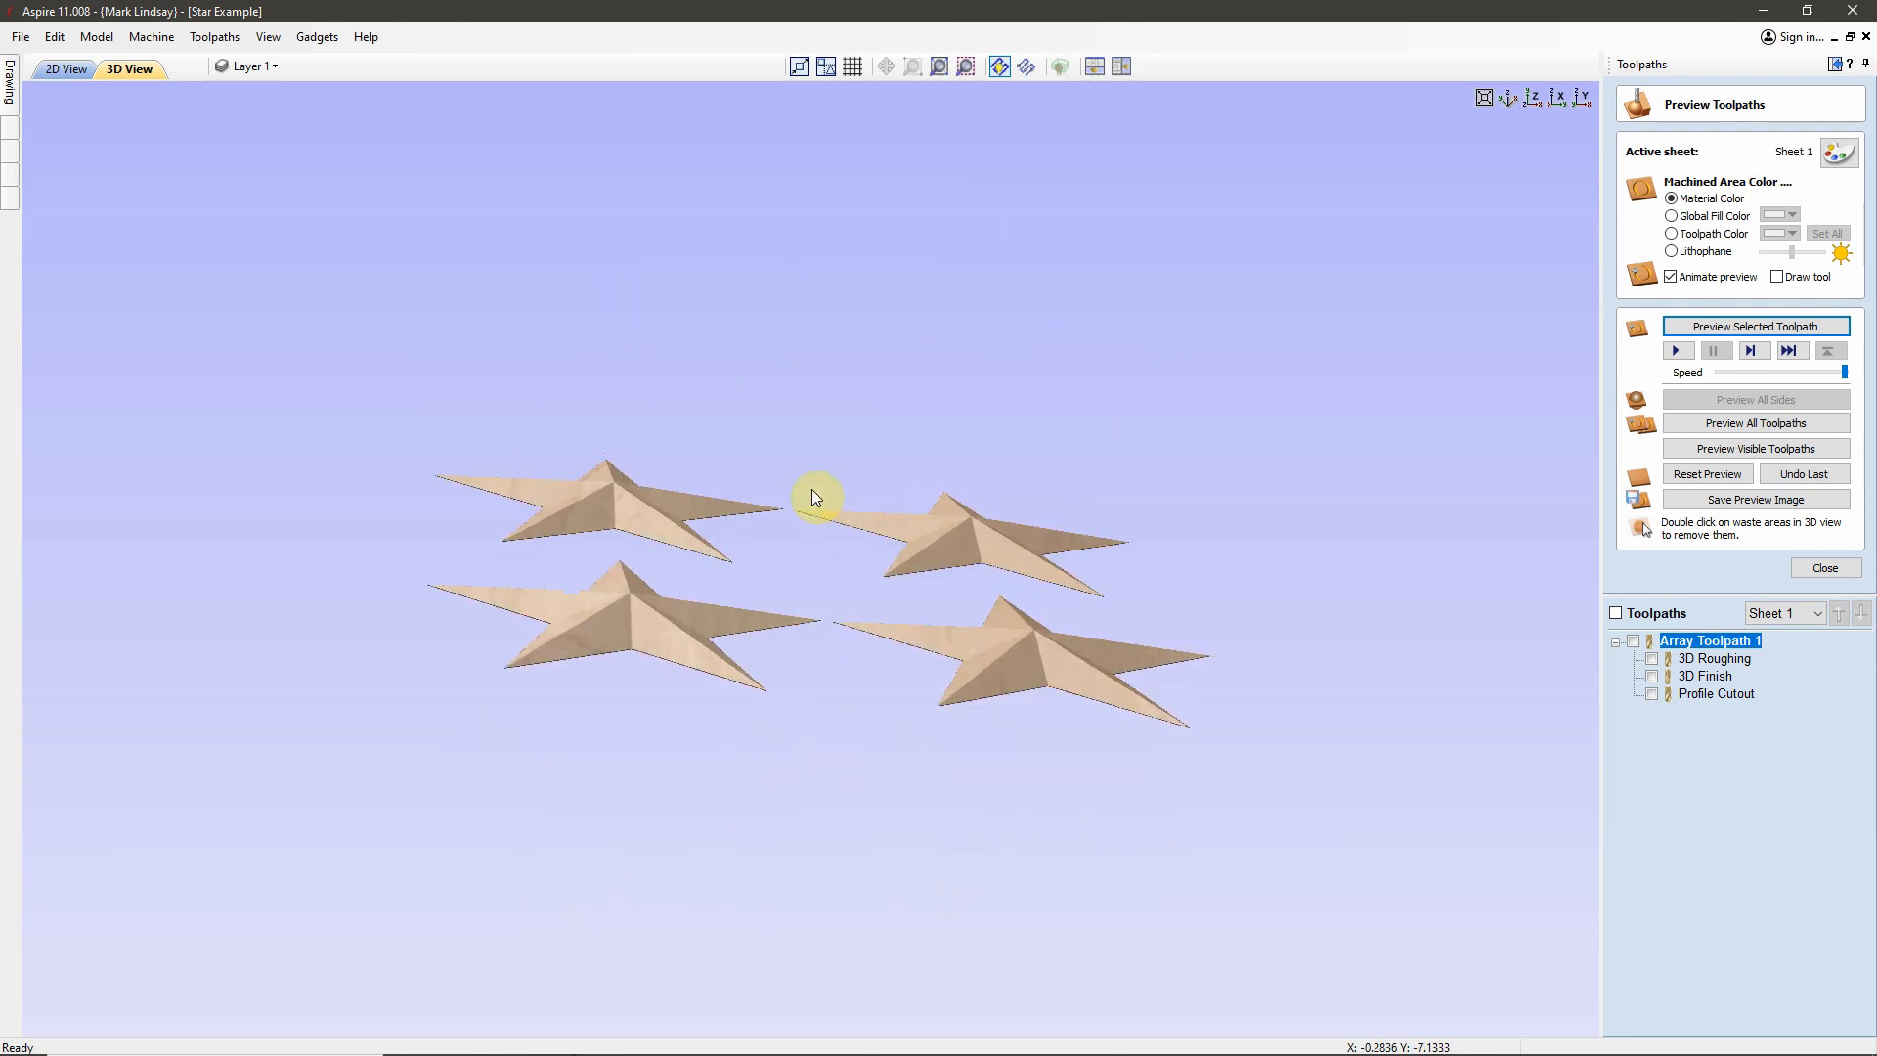
scroll(970, 613, up, 4)
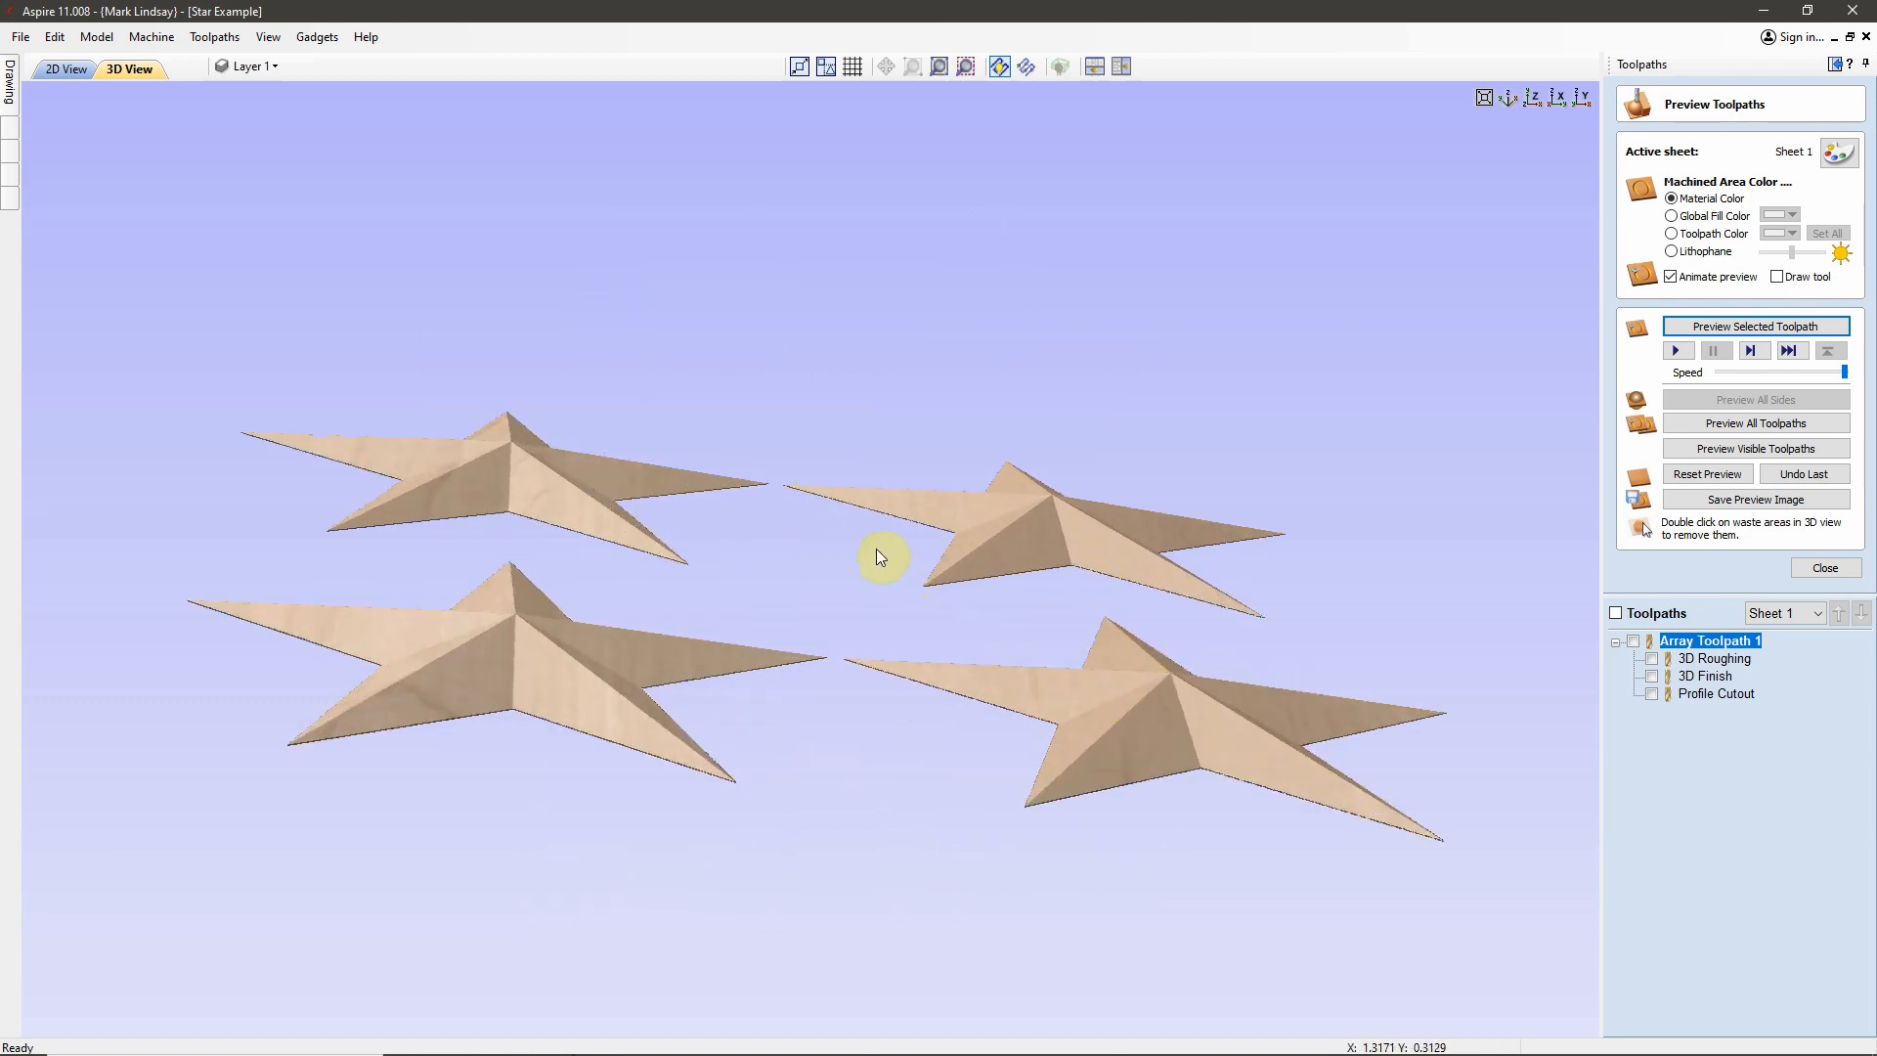
drag(868, 612, 842, 860)
drag(804, 501, 817, 599)
drag(742, 528, 847, 408)
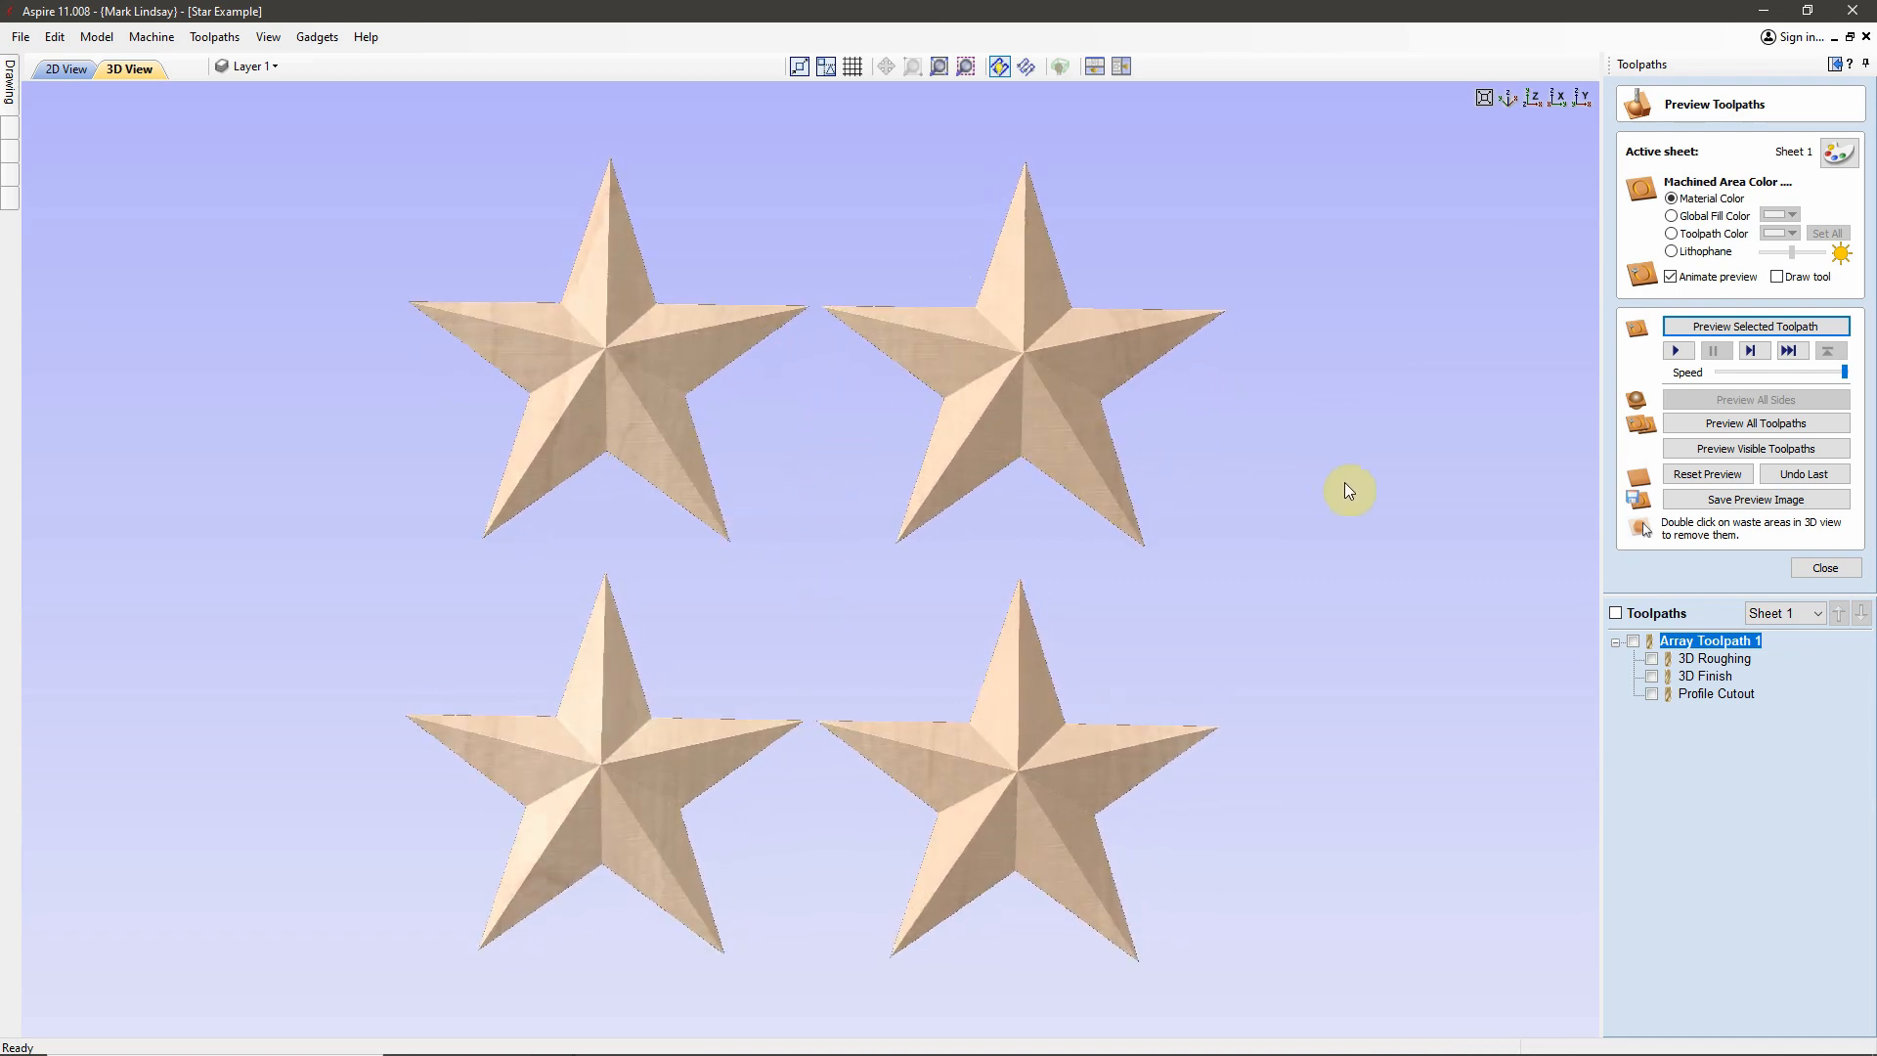
click(1826, 568)
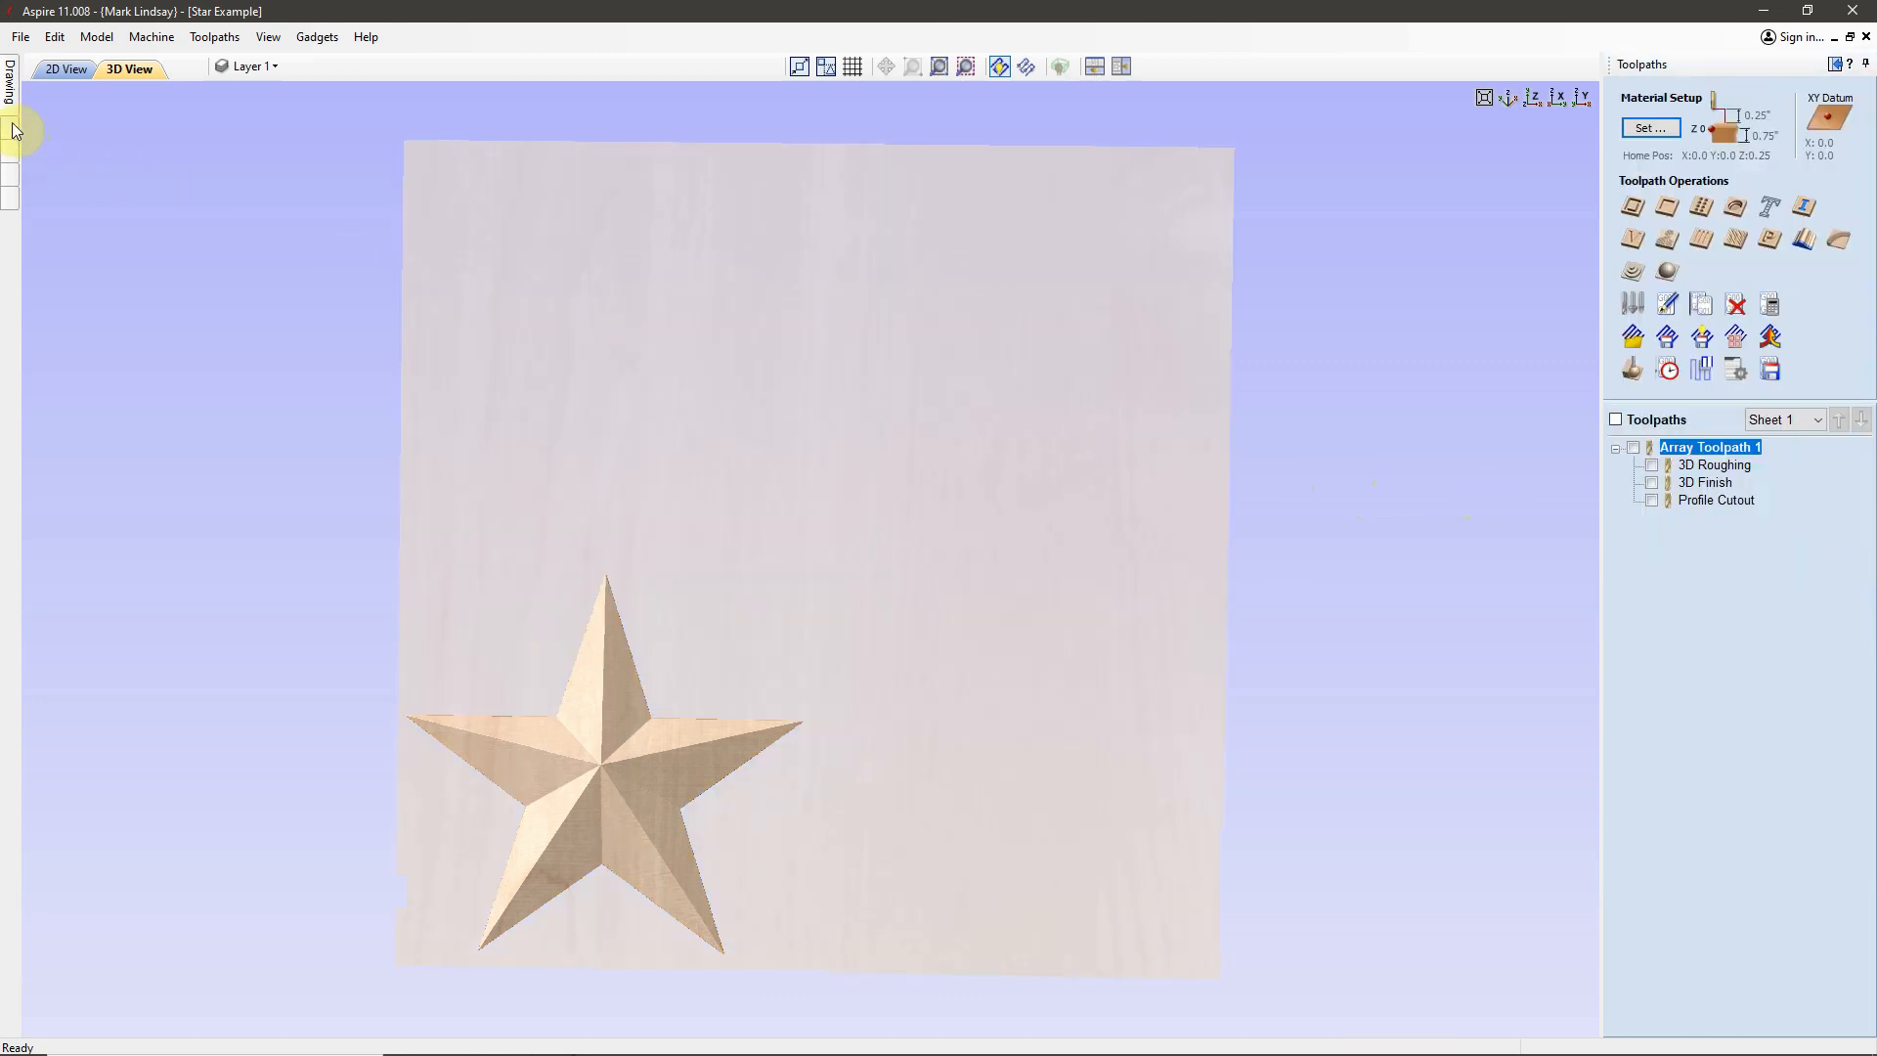
- Check the single star's outline and boundary vectors in the 2D view, and compare them with the four-star toolpath preview
click(65, 69)
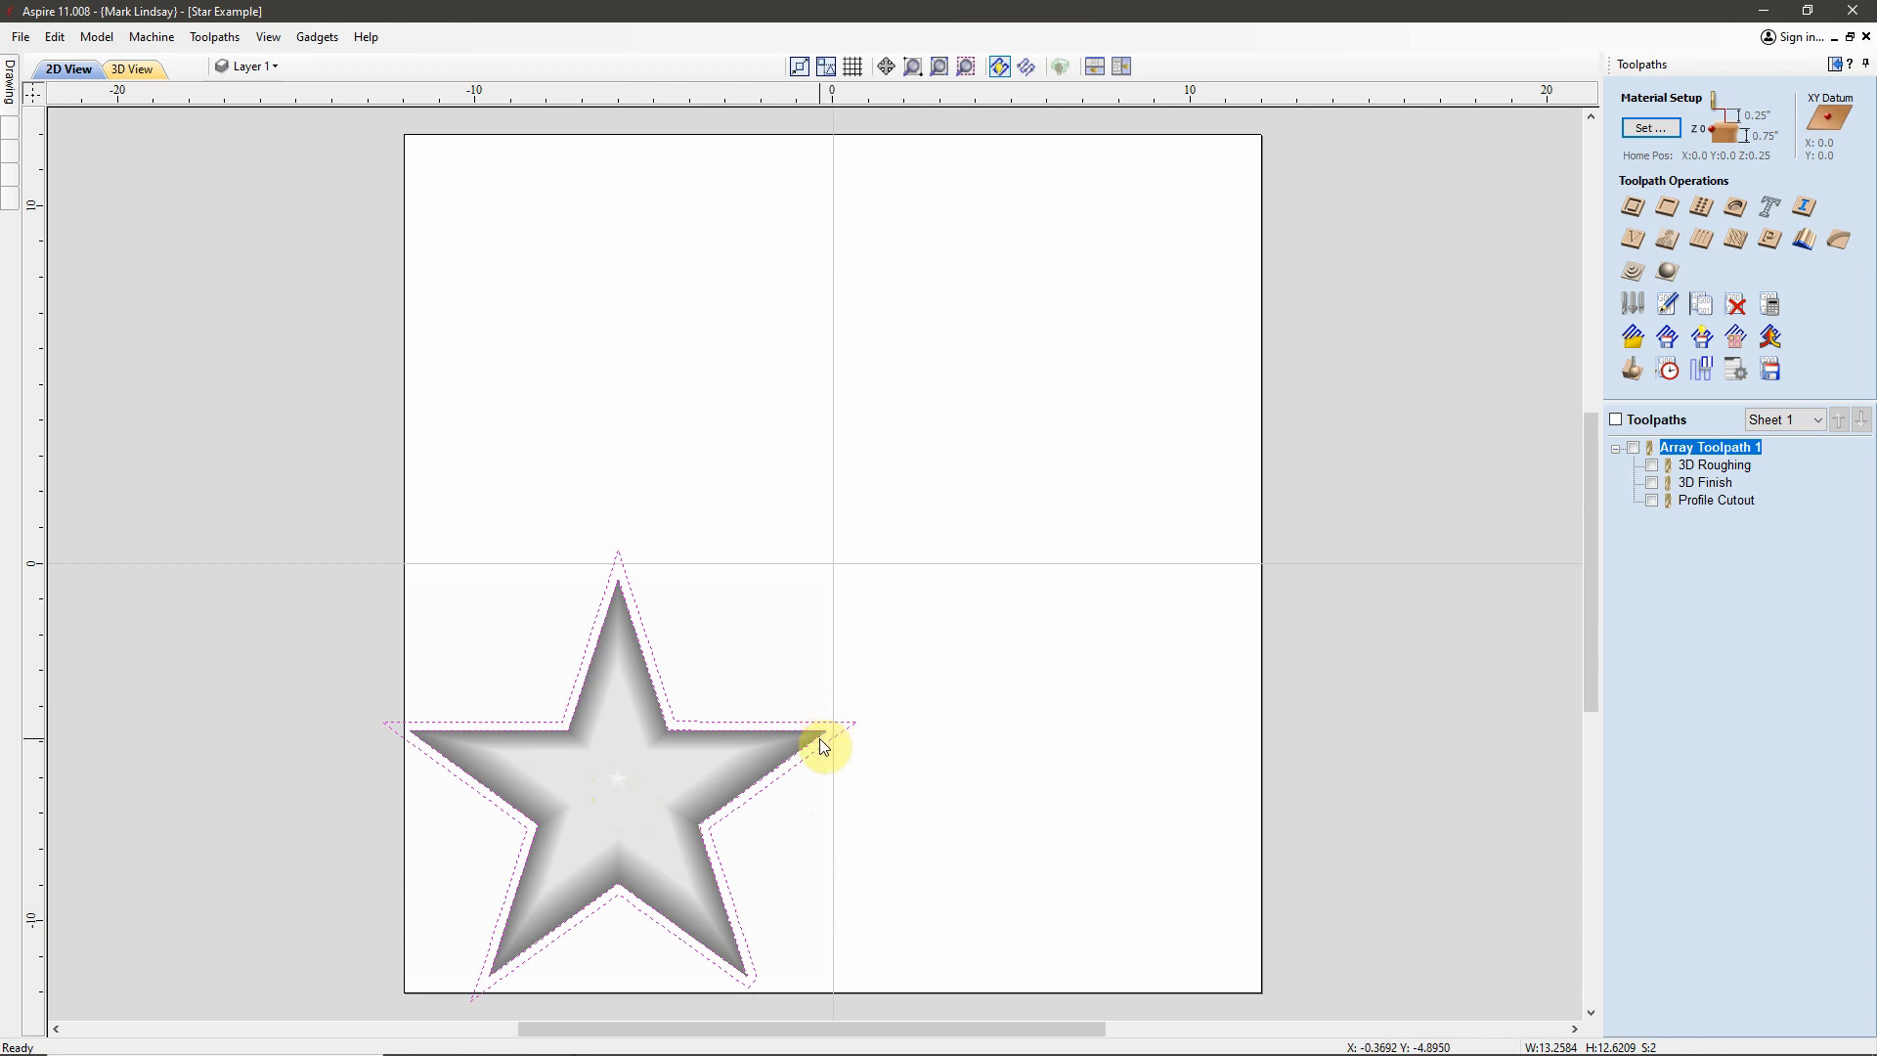
click(838, 785)
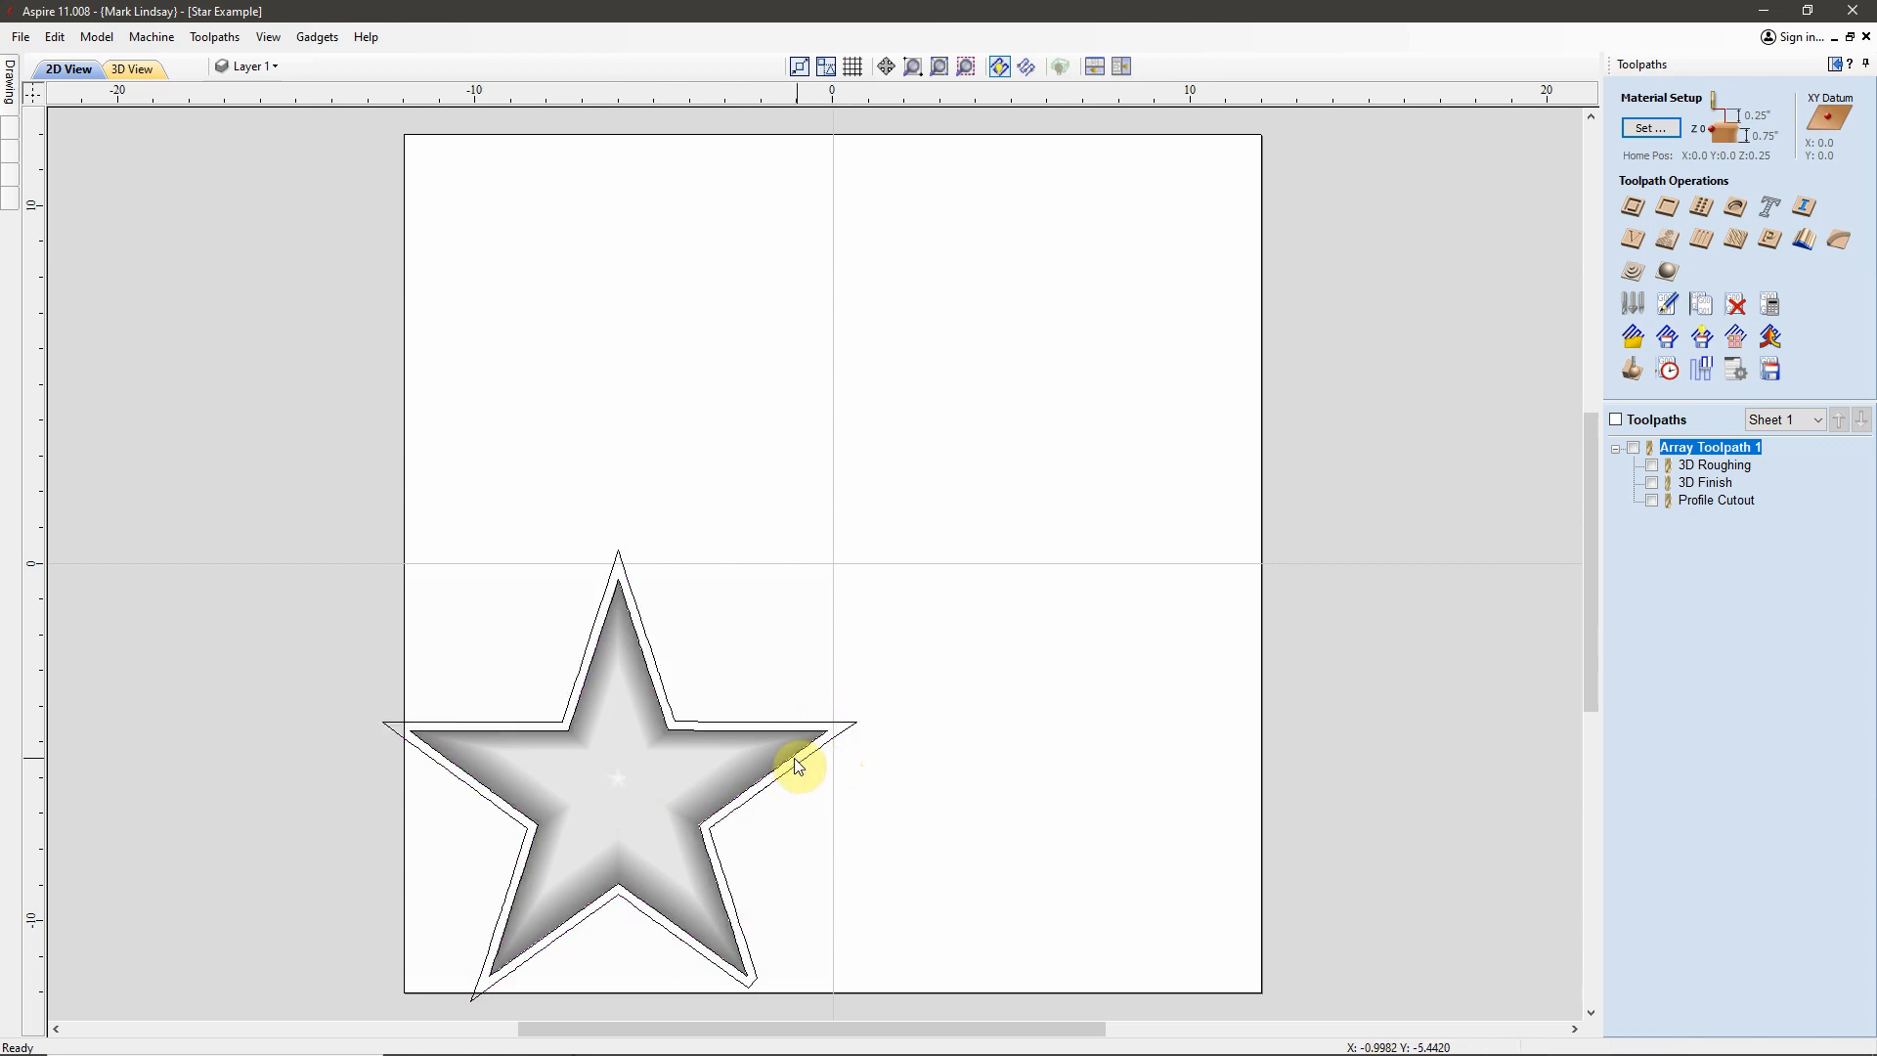
click(795, 764)
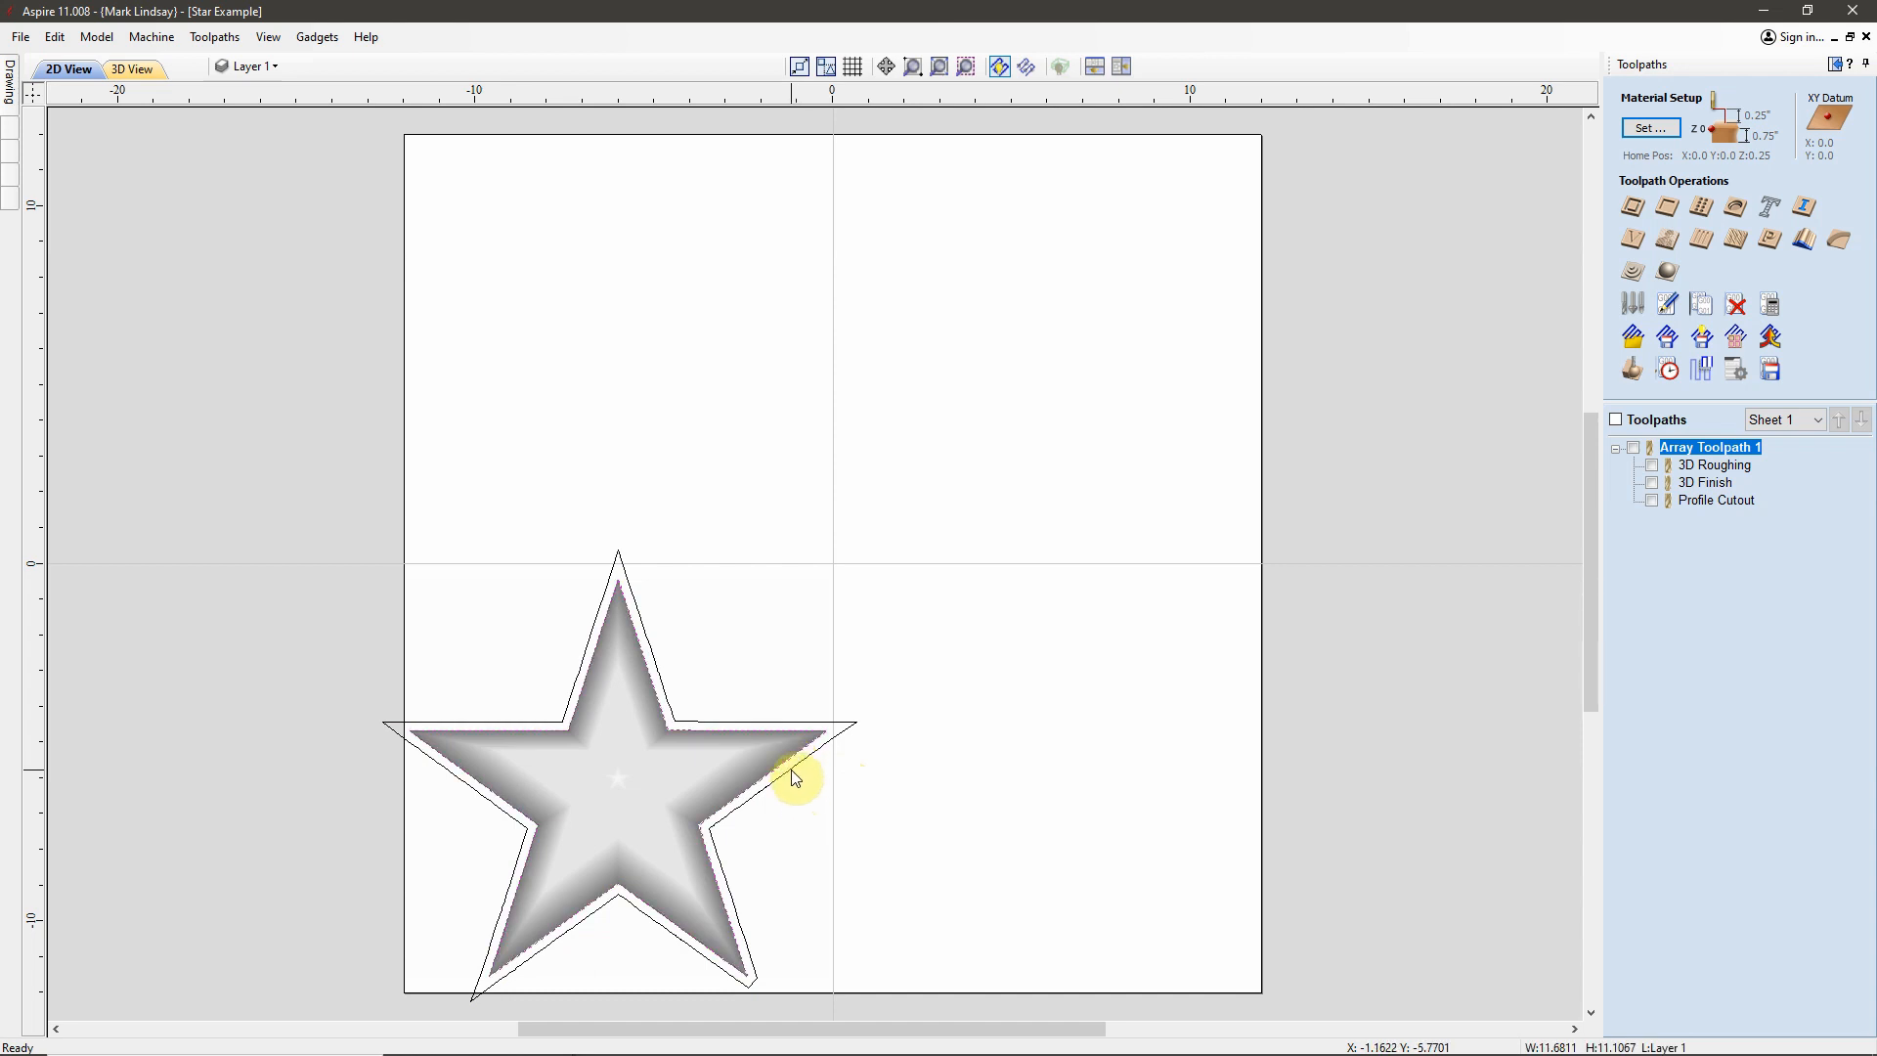
click(795, 770)
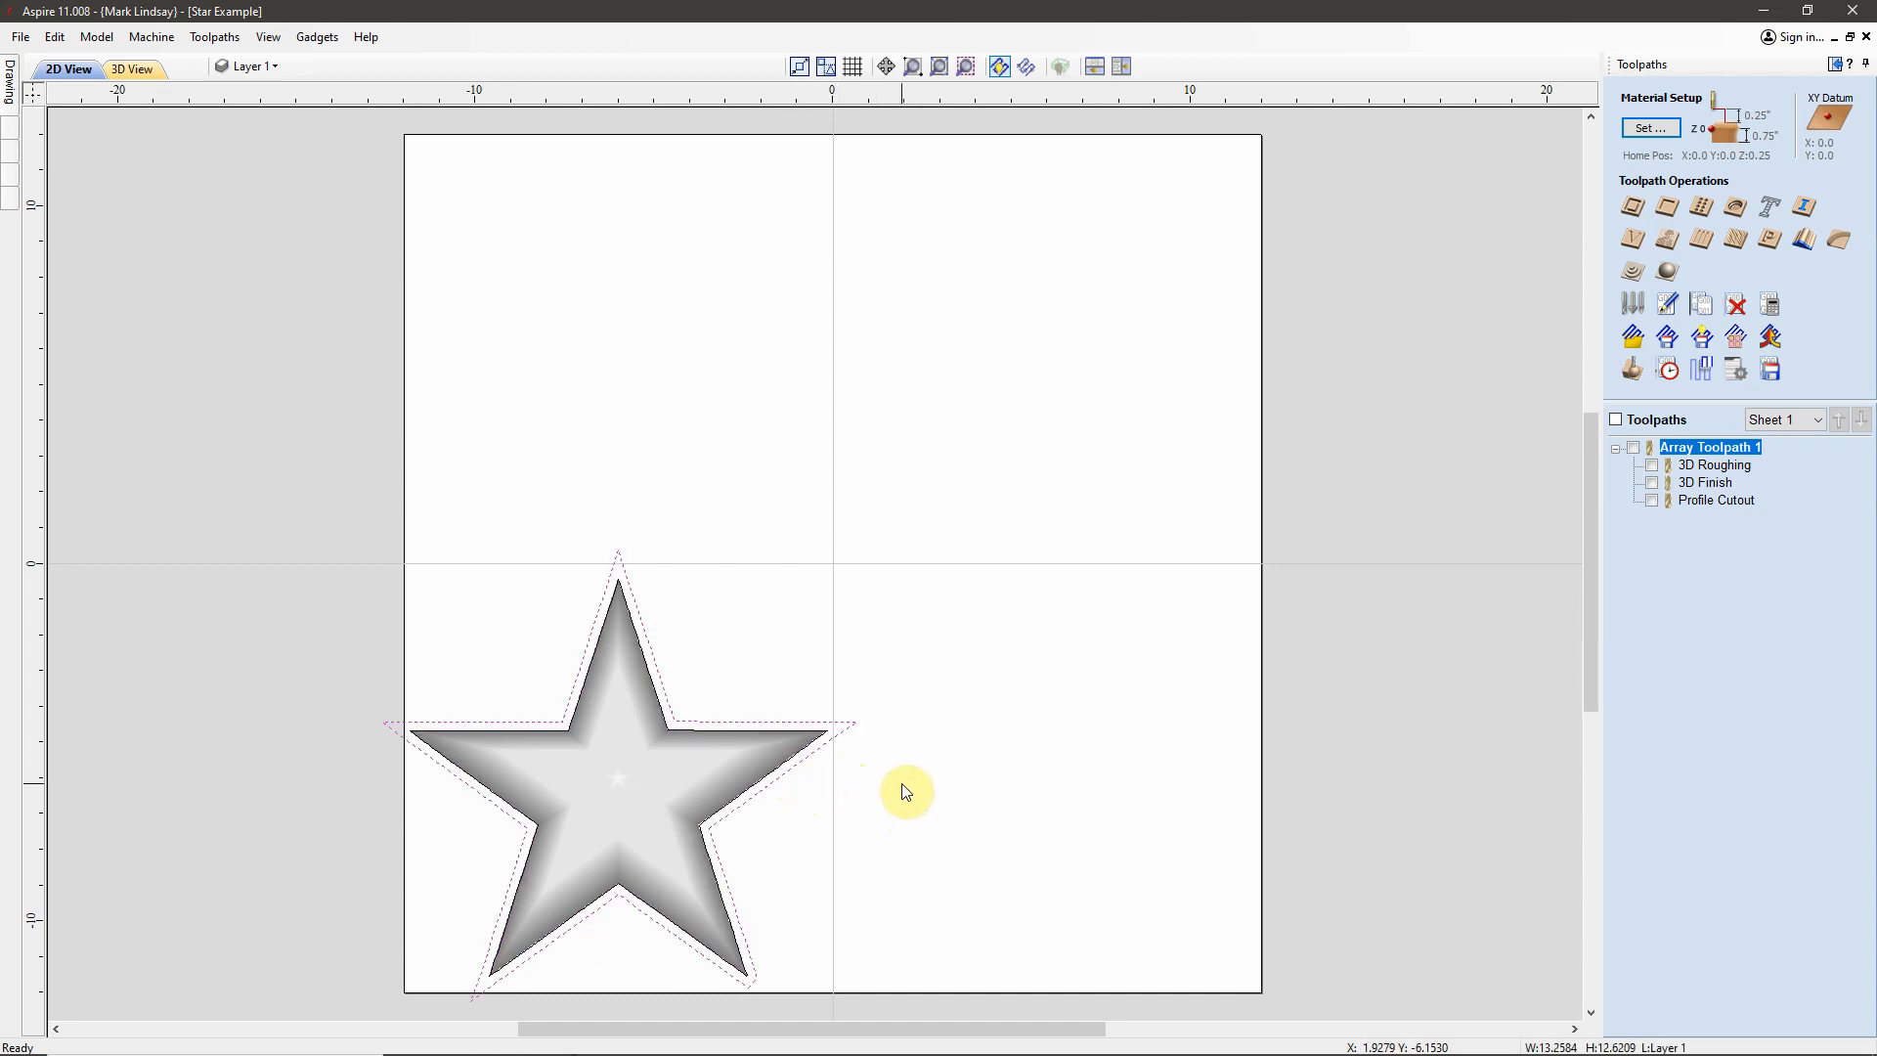
click(137, 69)
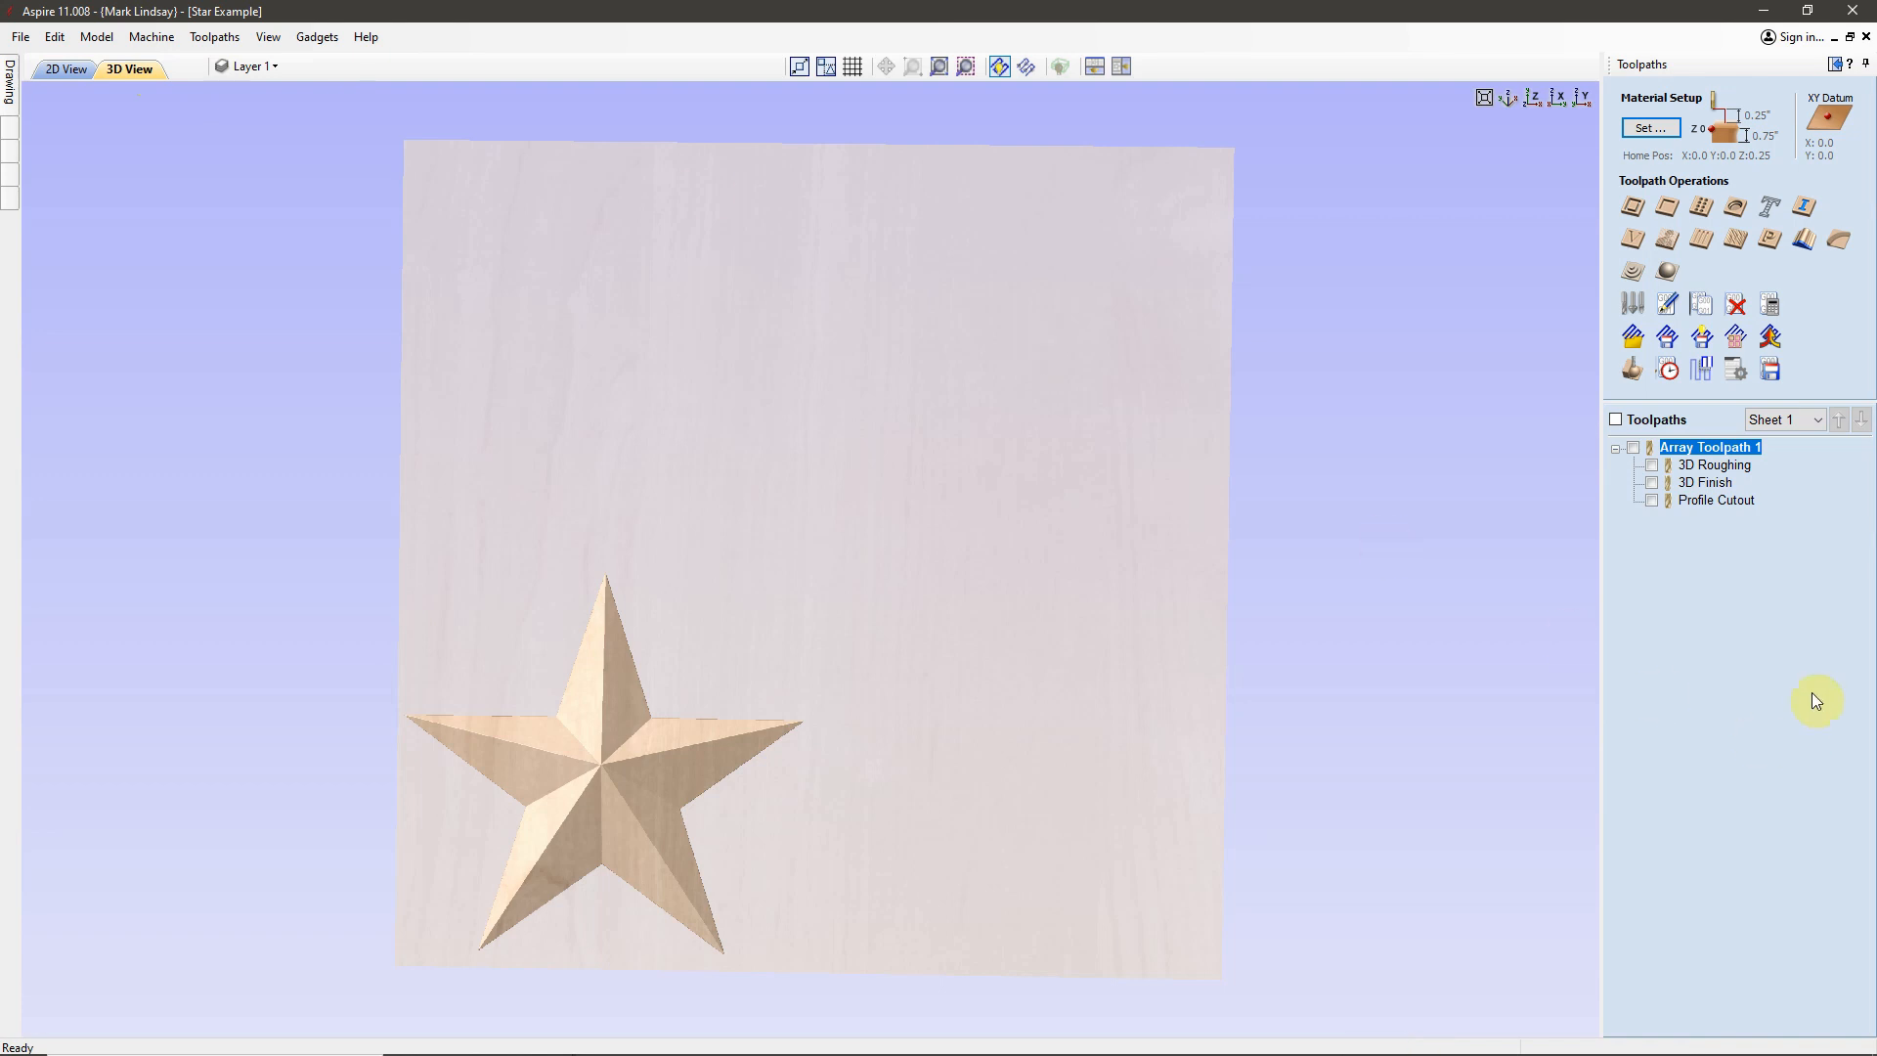
click(1633, 368)
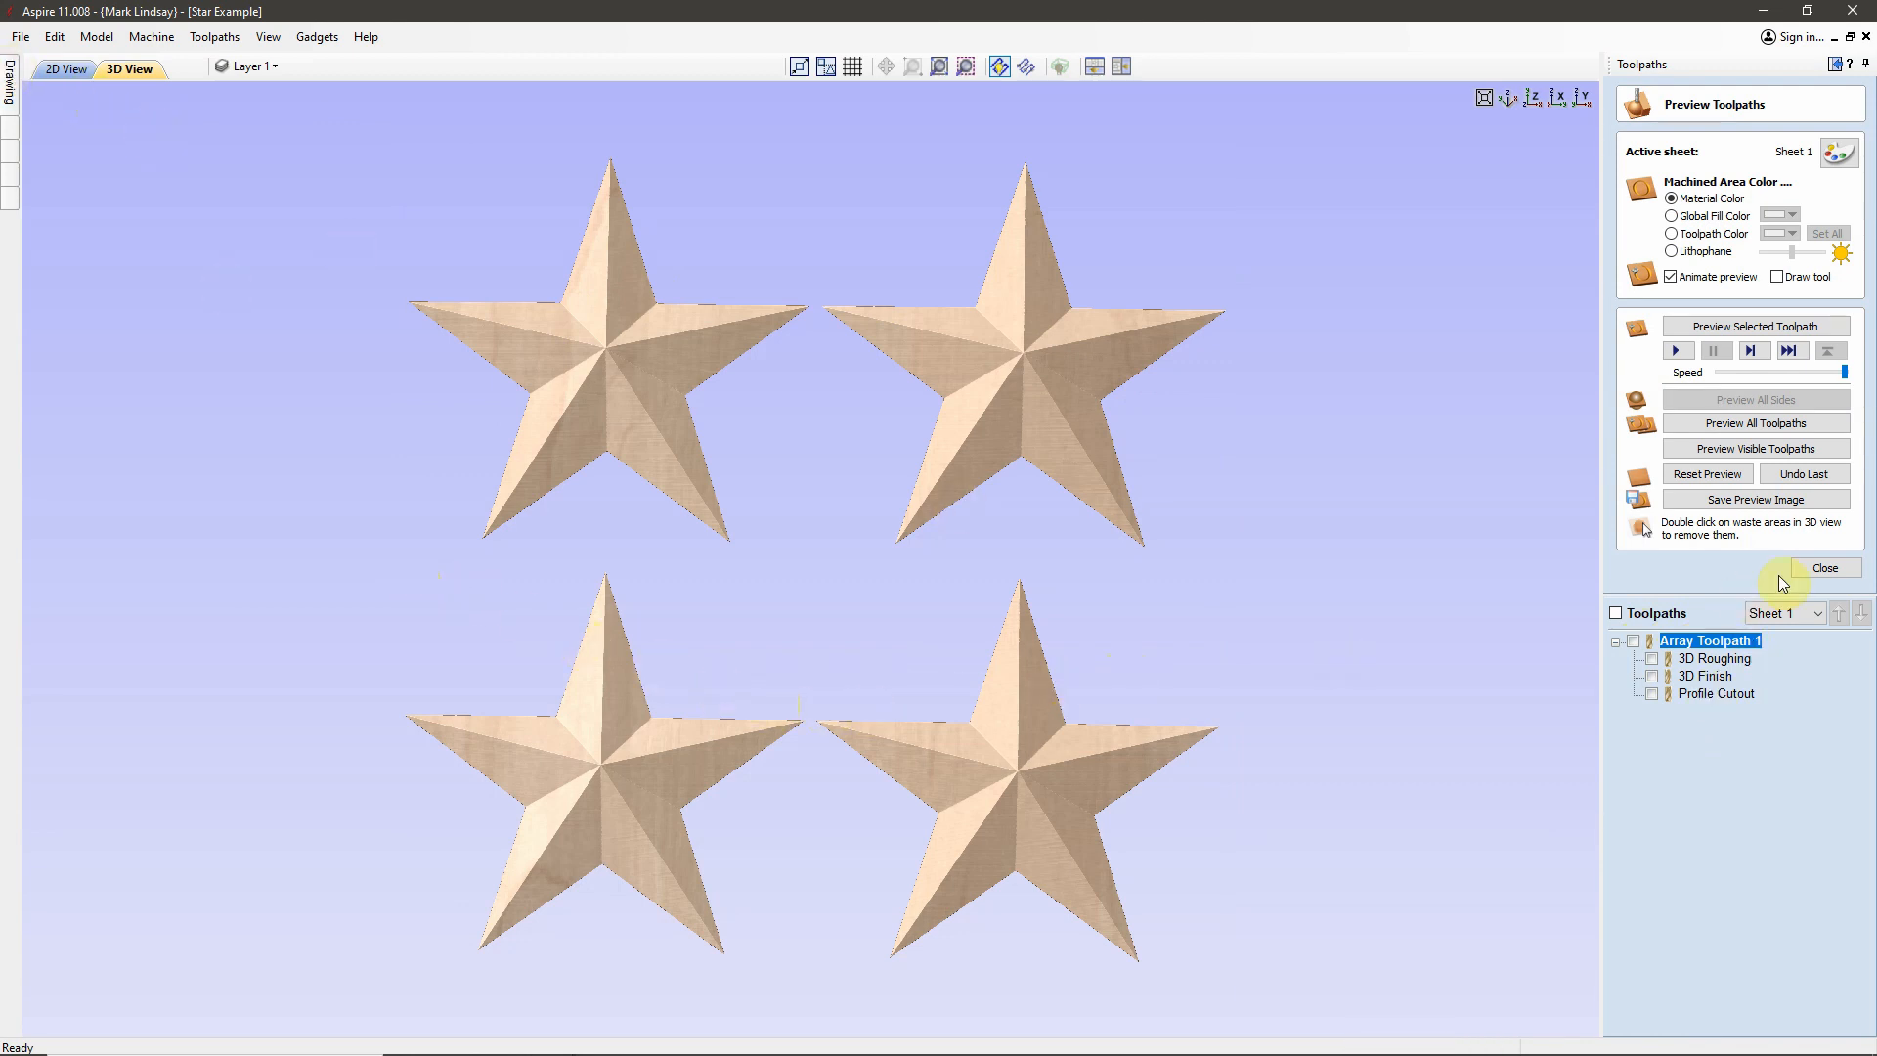
click(1827, 567)
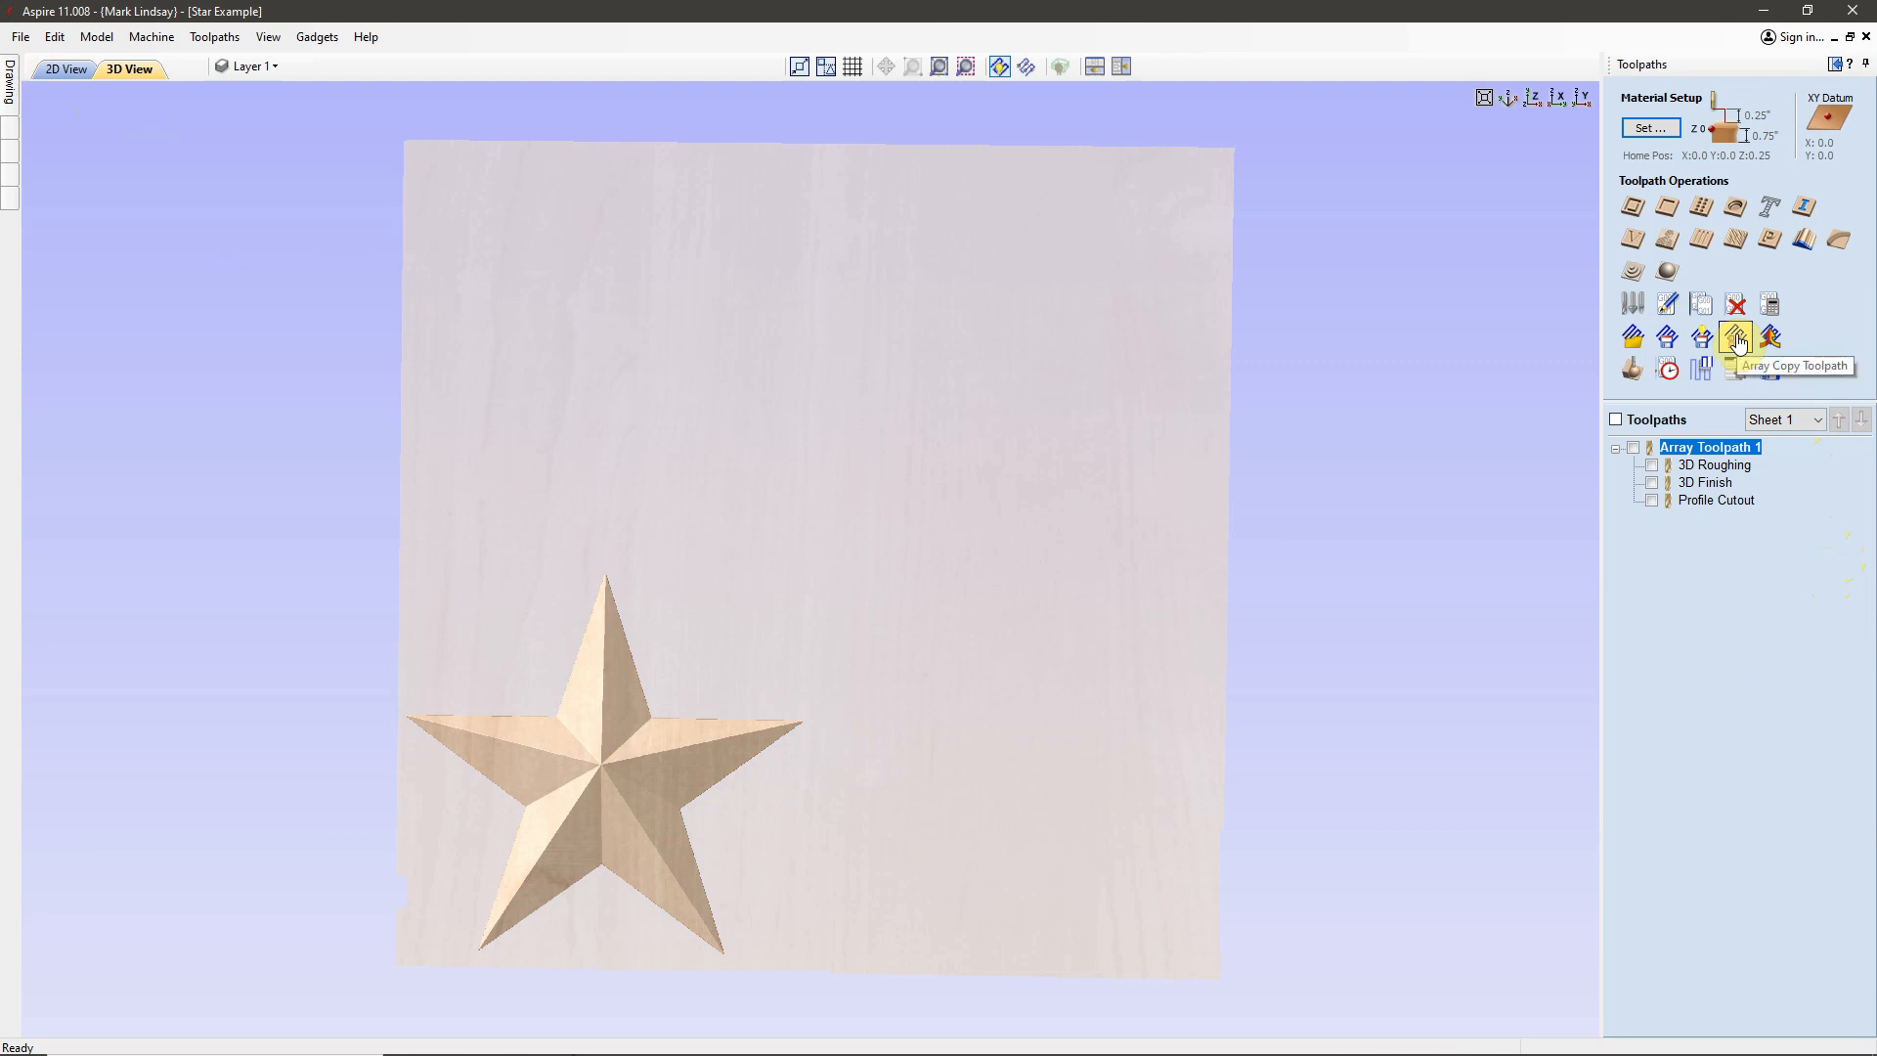
- Show all arrayed toolpaths, examine the array's tool details and its layout in 3D and 2D, and hide the toolpaths again
click(1616, 420)
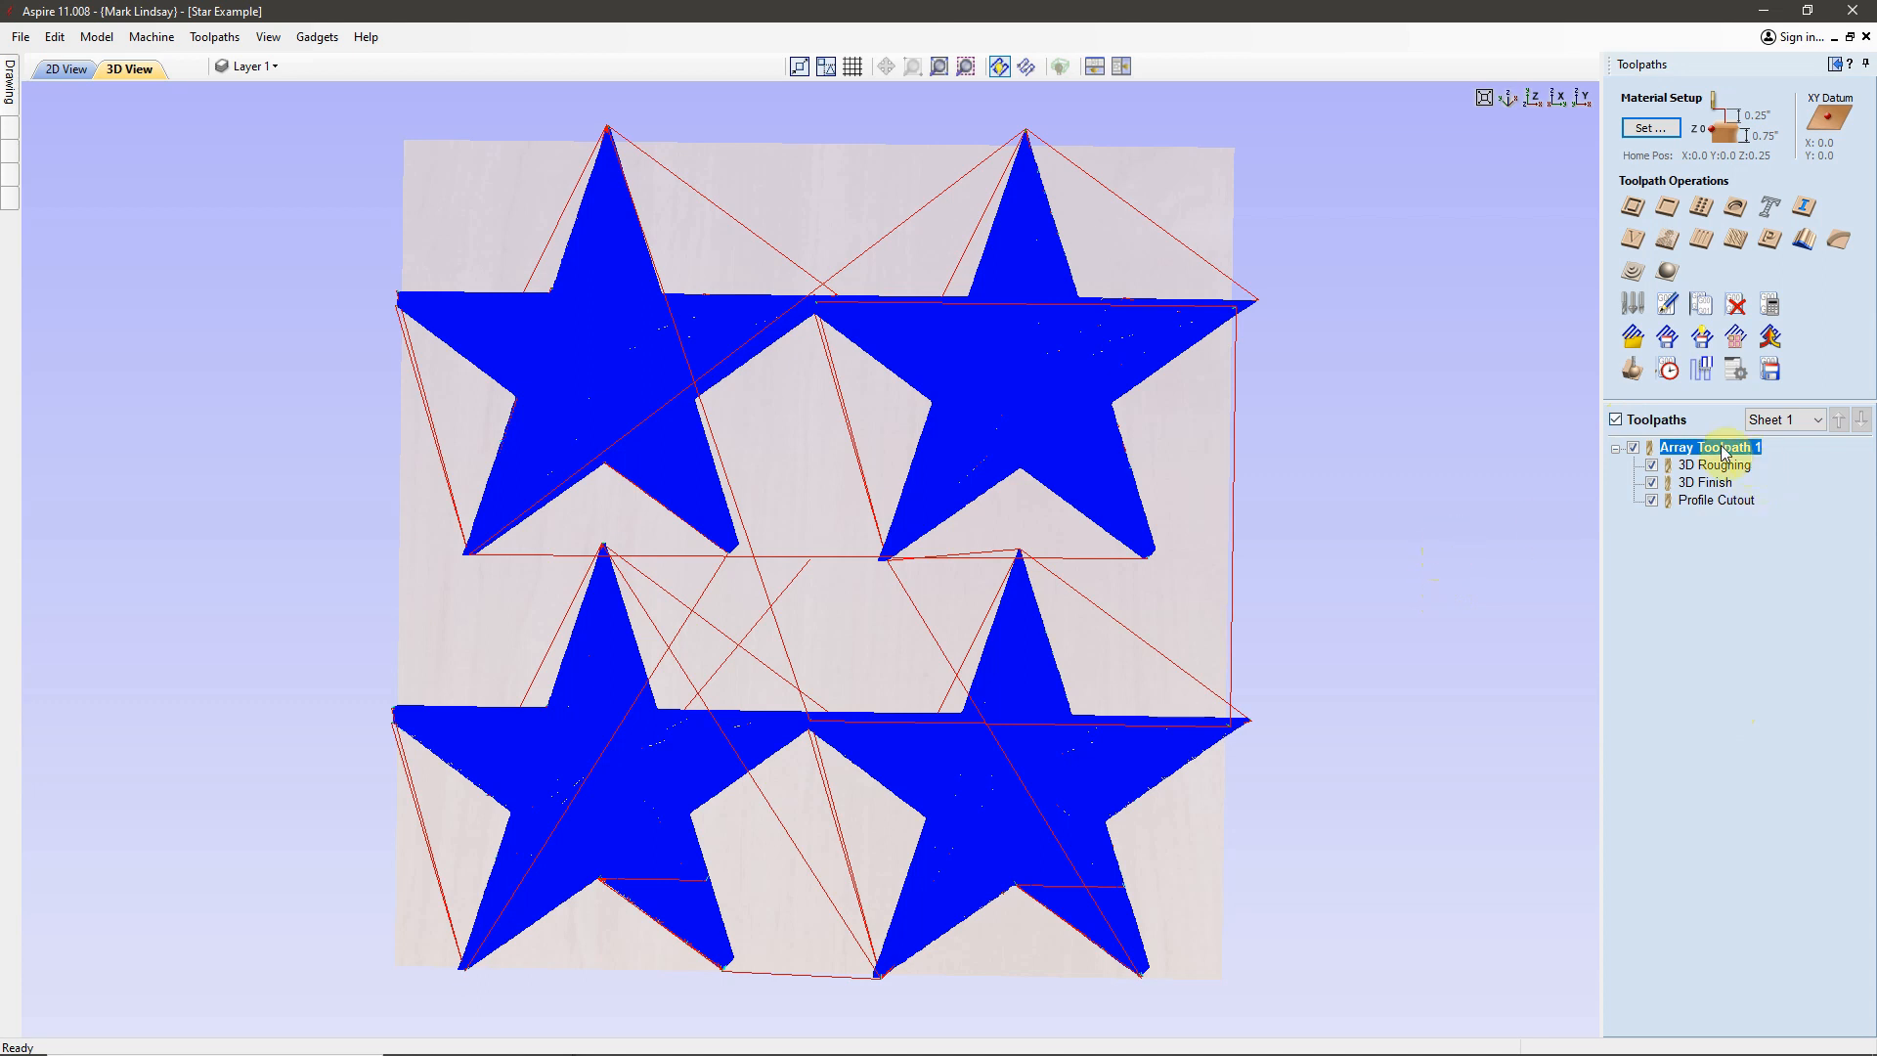
mouse_move(1726, 460)
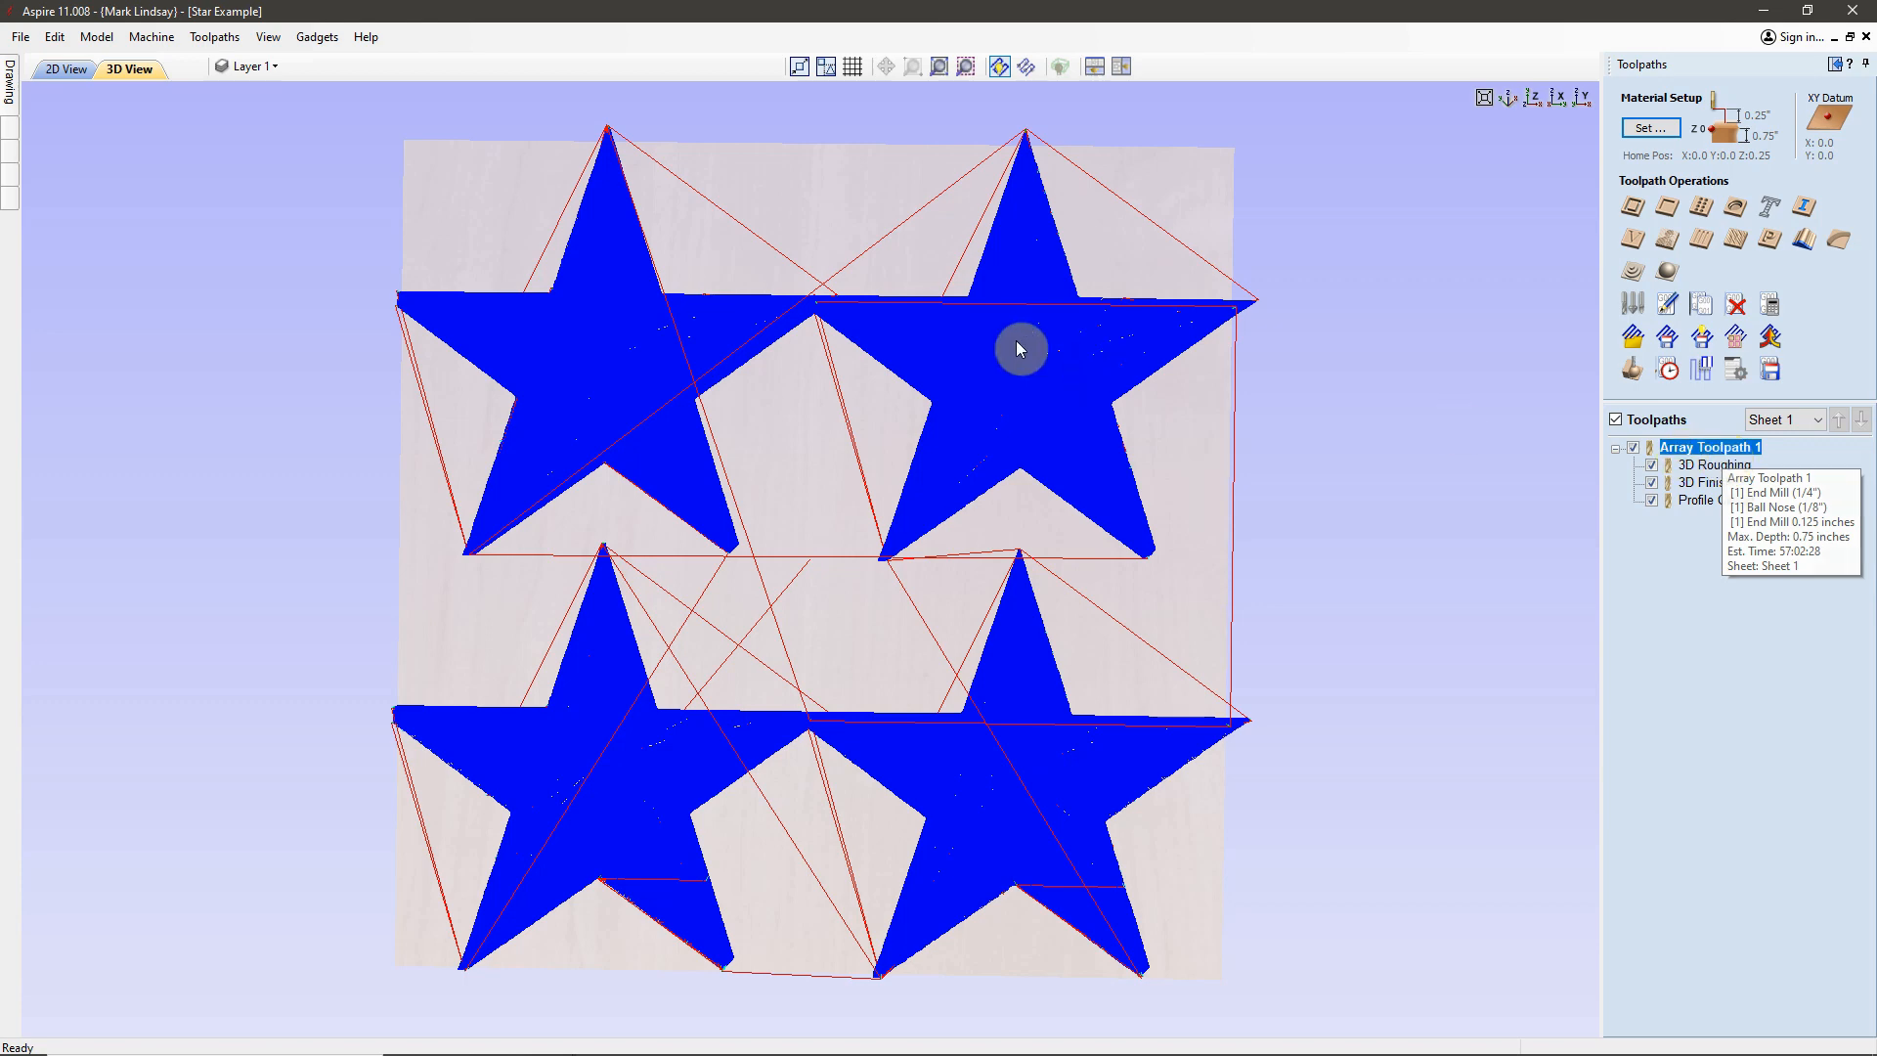
click(50, 72)
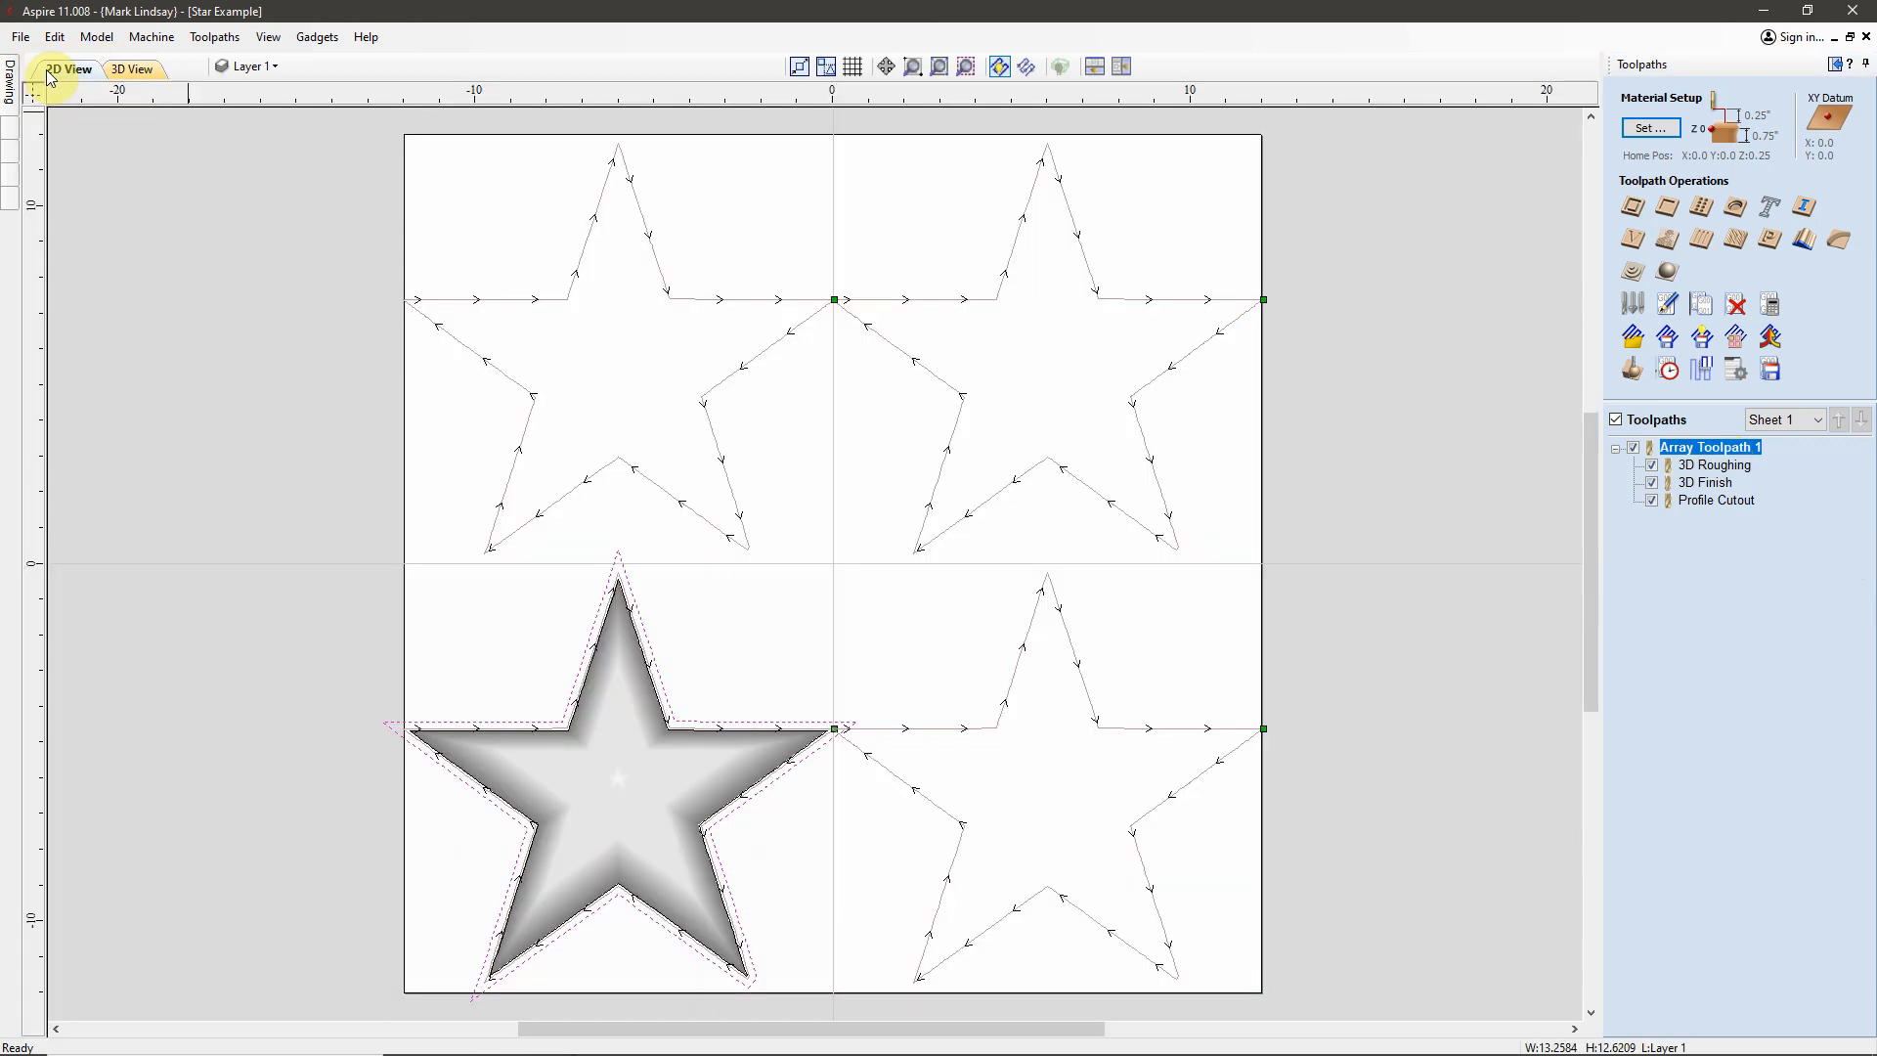
click(1838, 67)
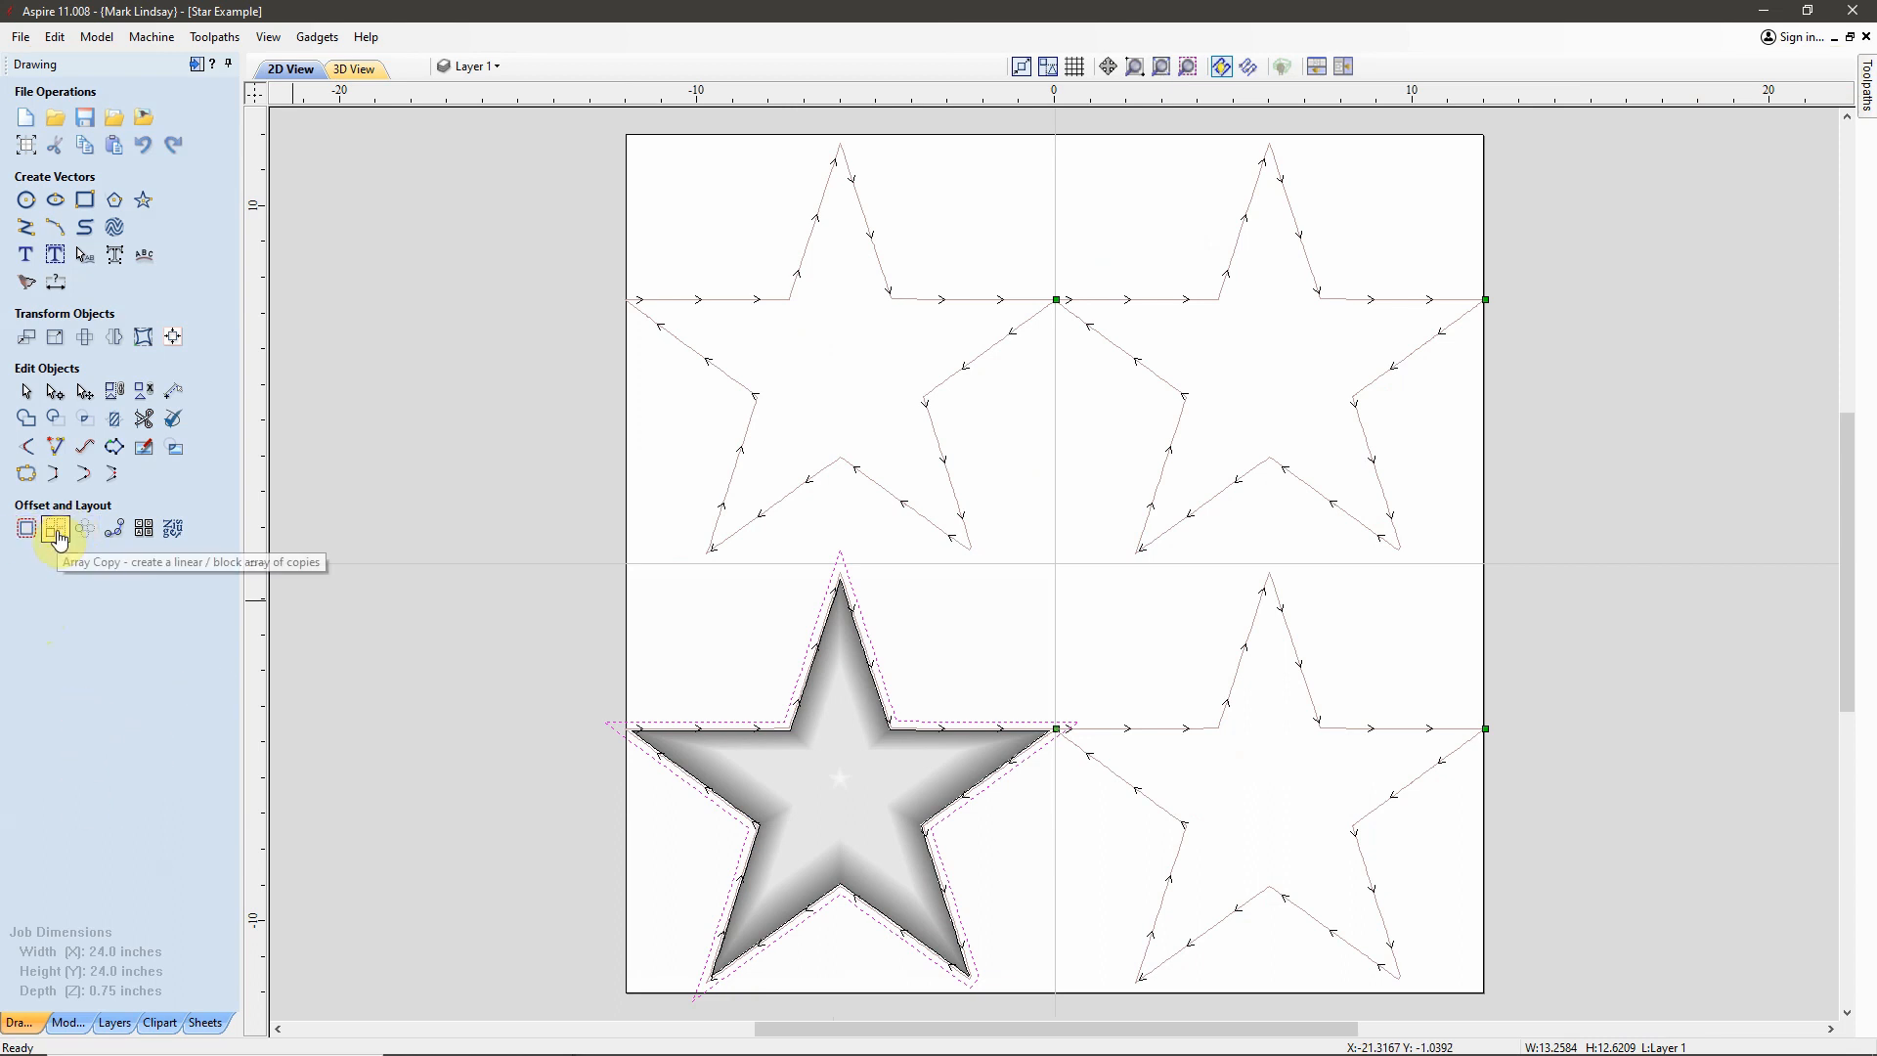
click(195, 65)
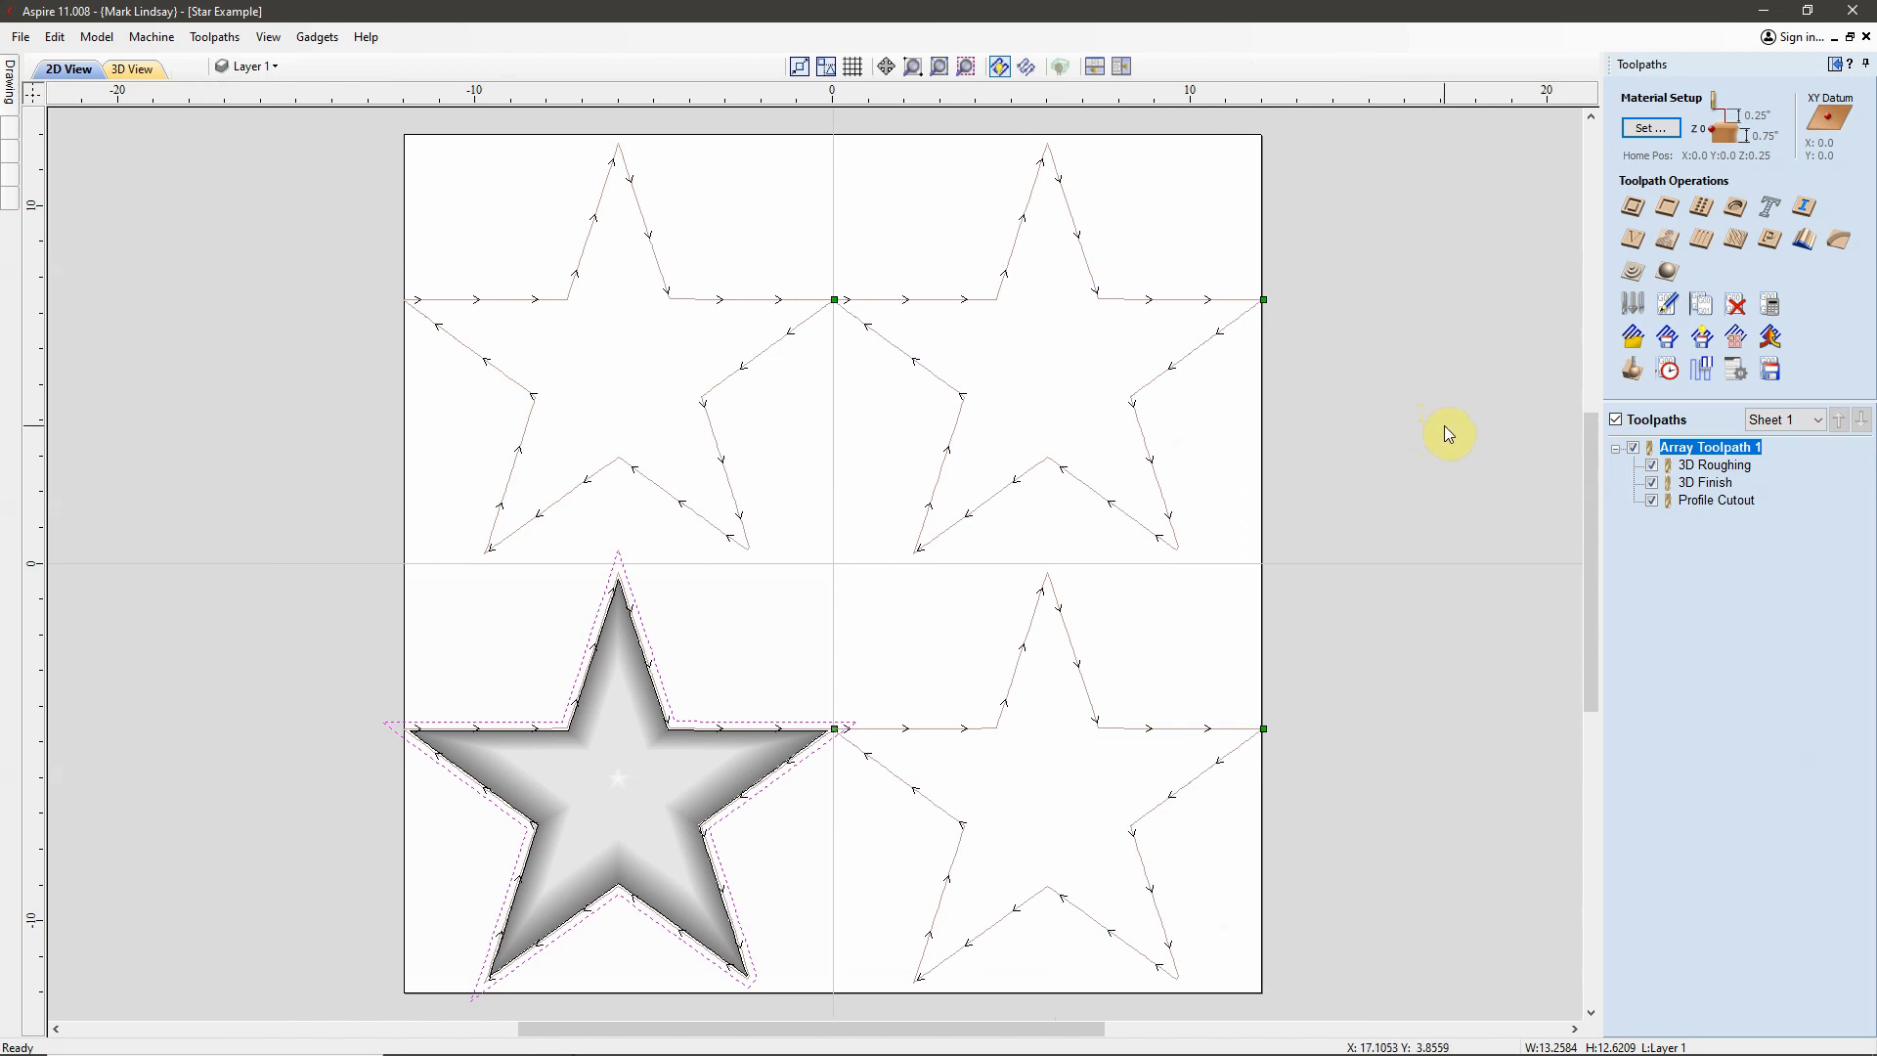
click(1616, 421)
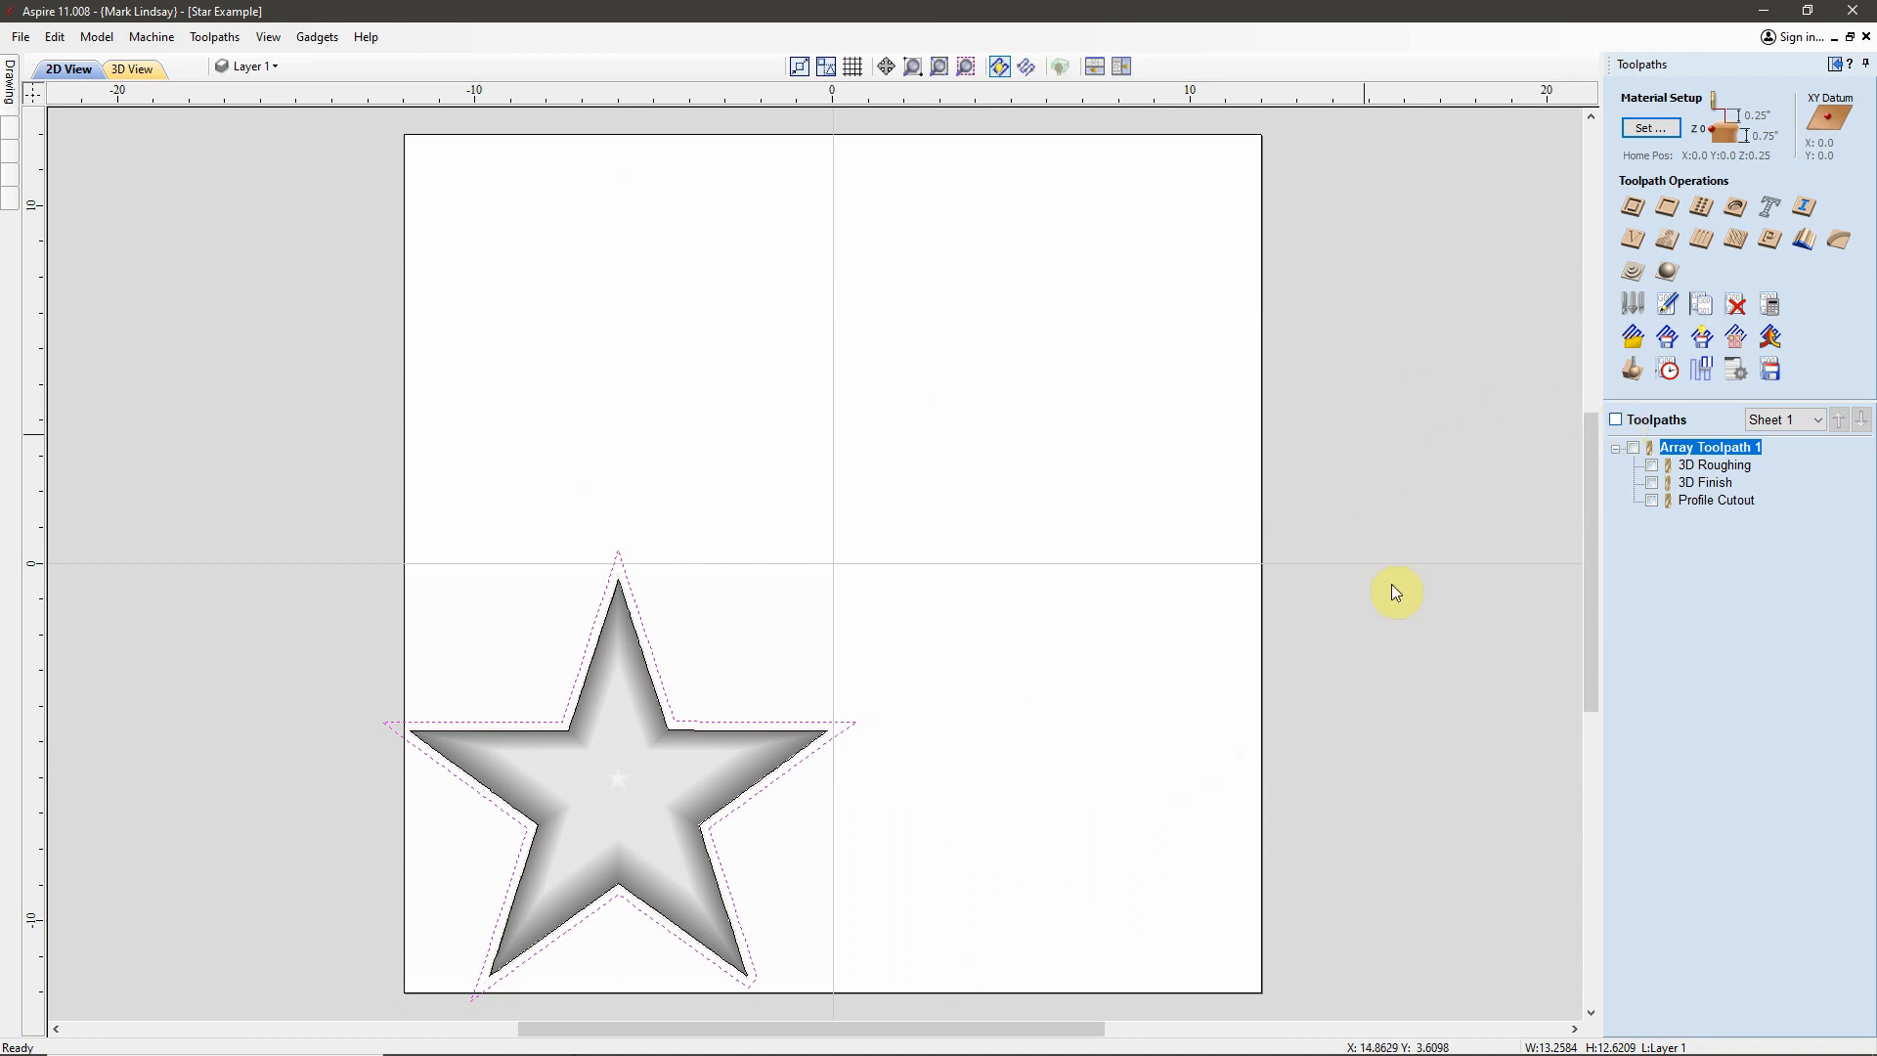
- Deselect the star vectors and bring up the drawing tools to locate the vector Array Copy tool
click(1835, 63)
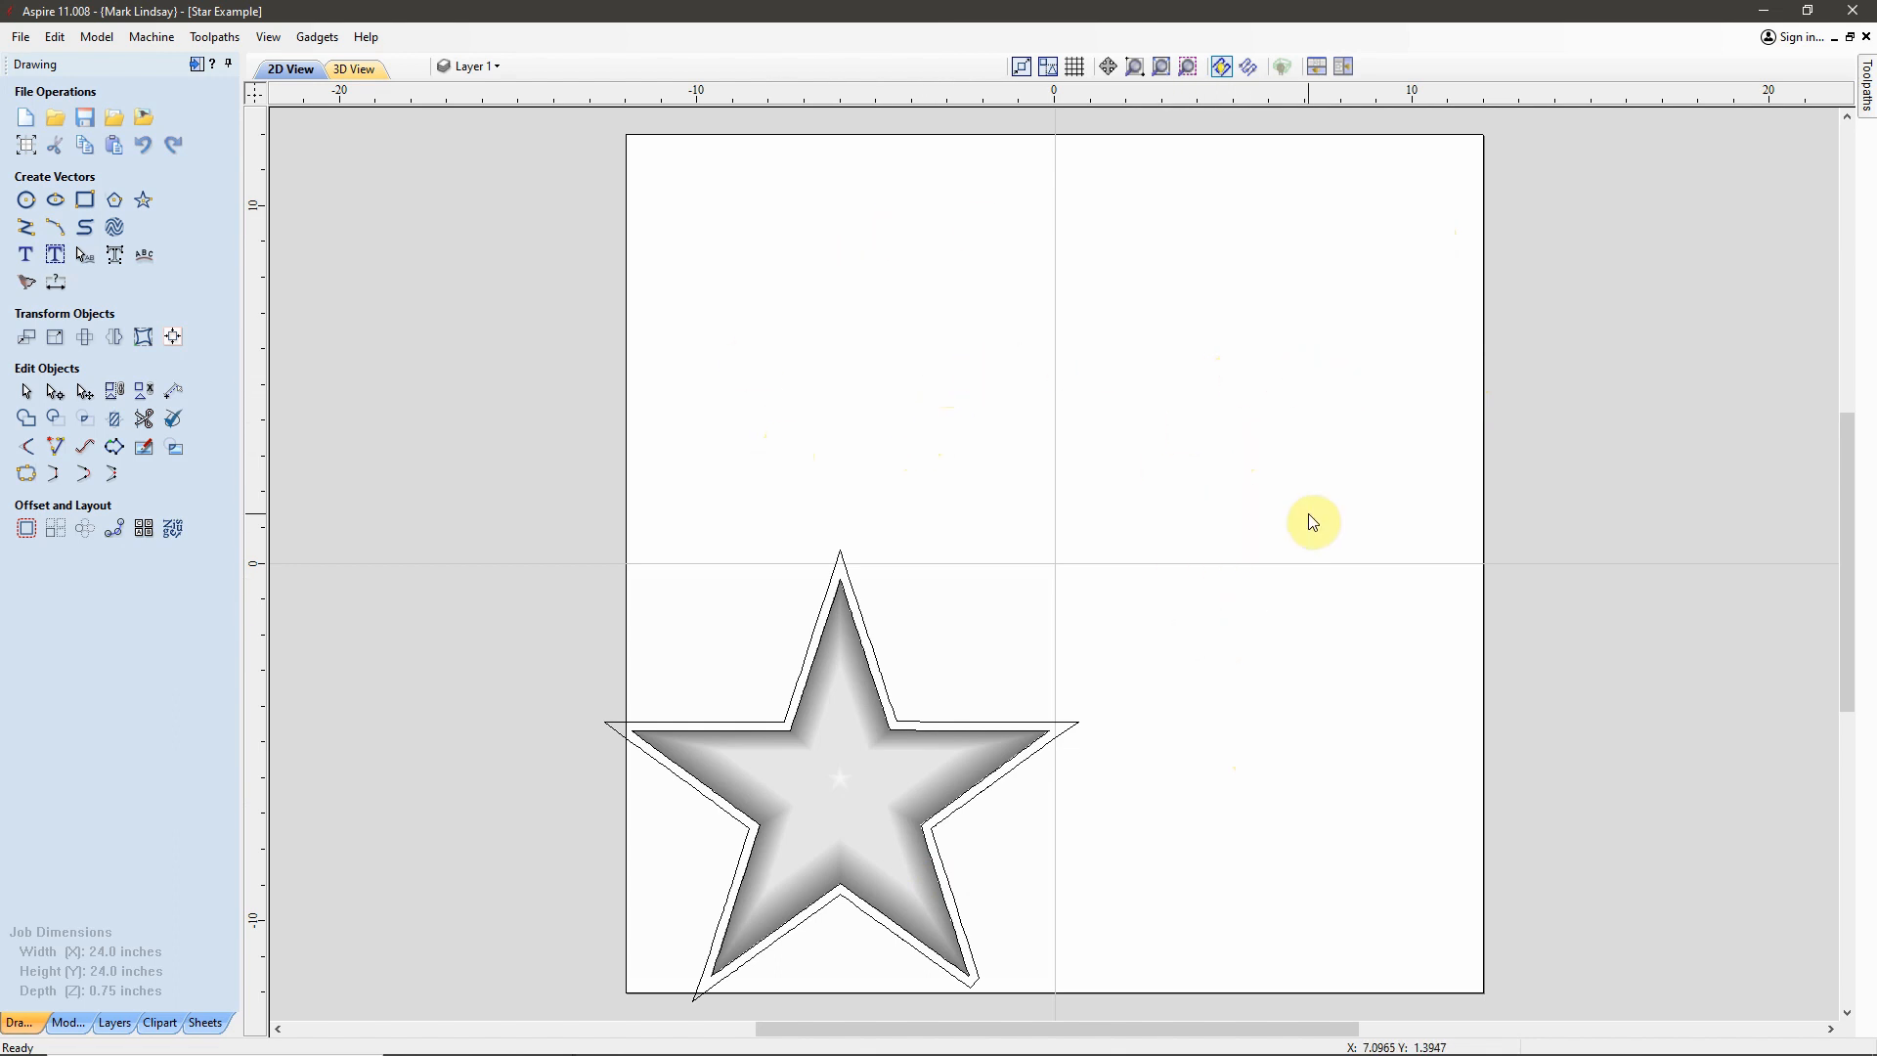
key(F12)
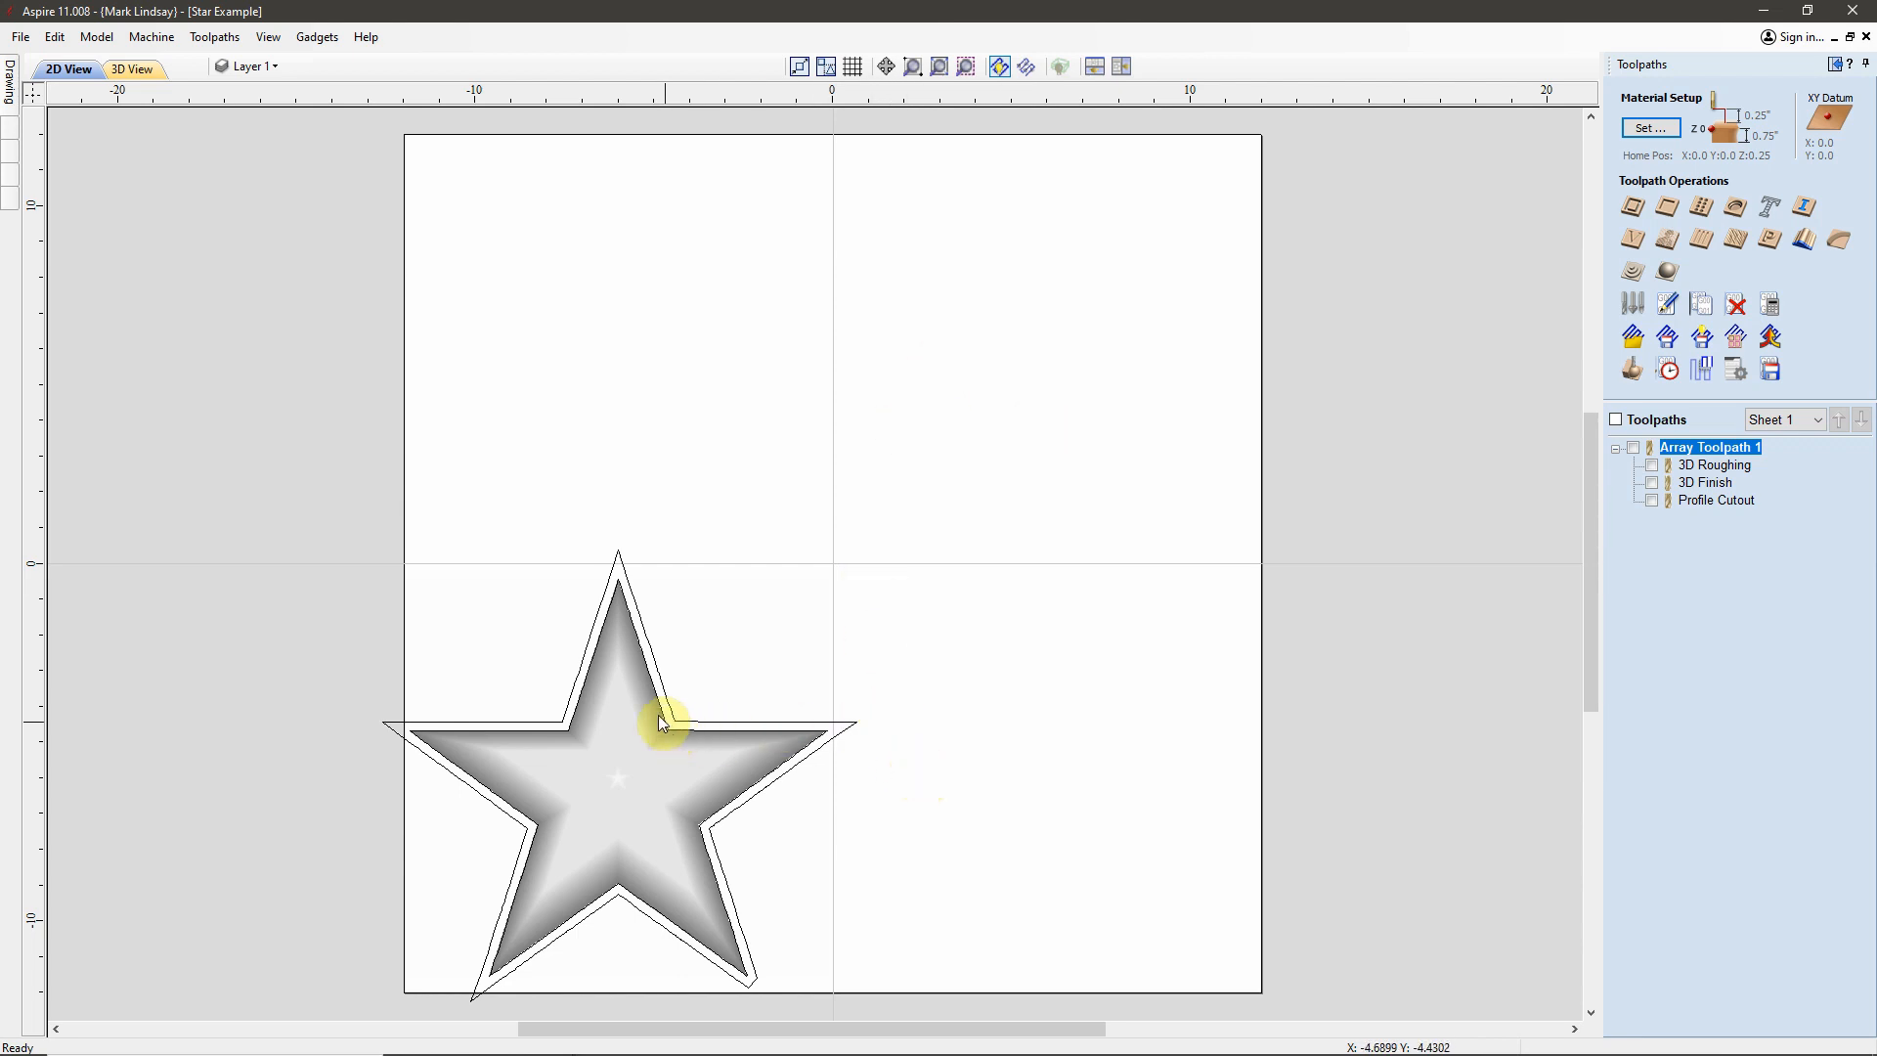
click(1835, 64)
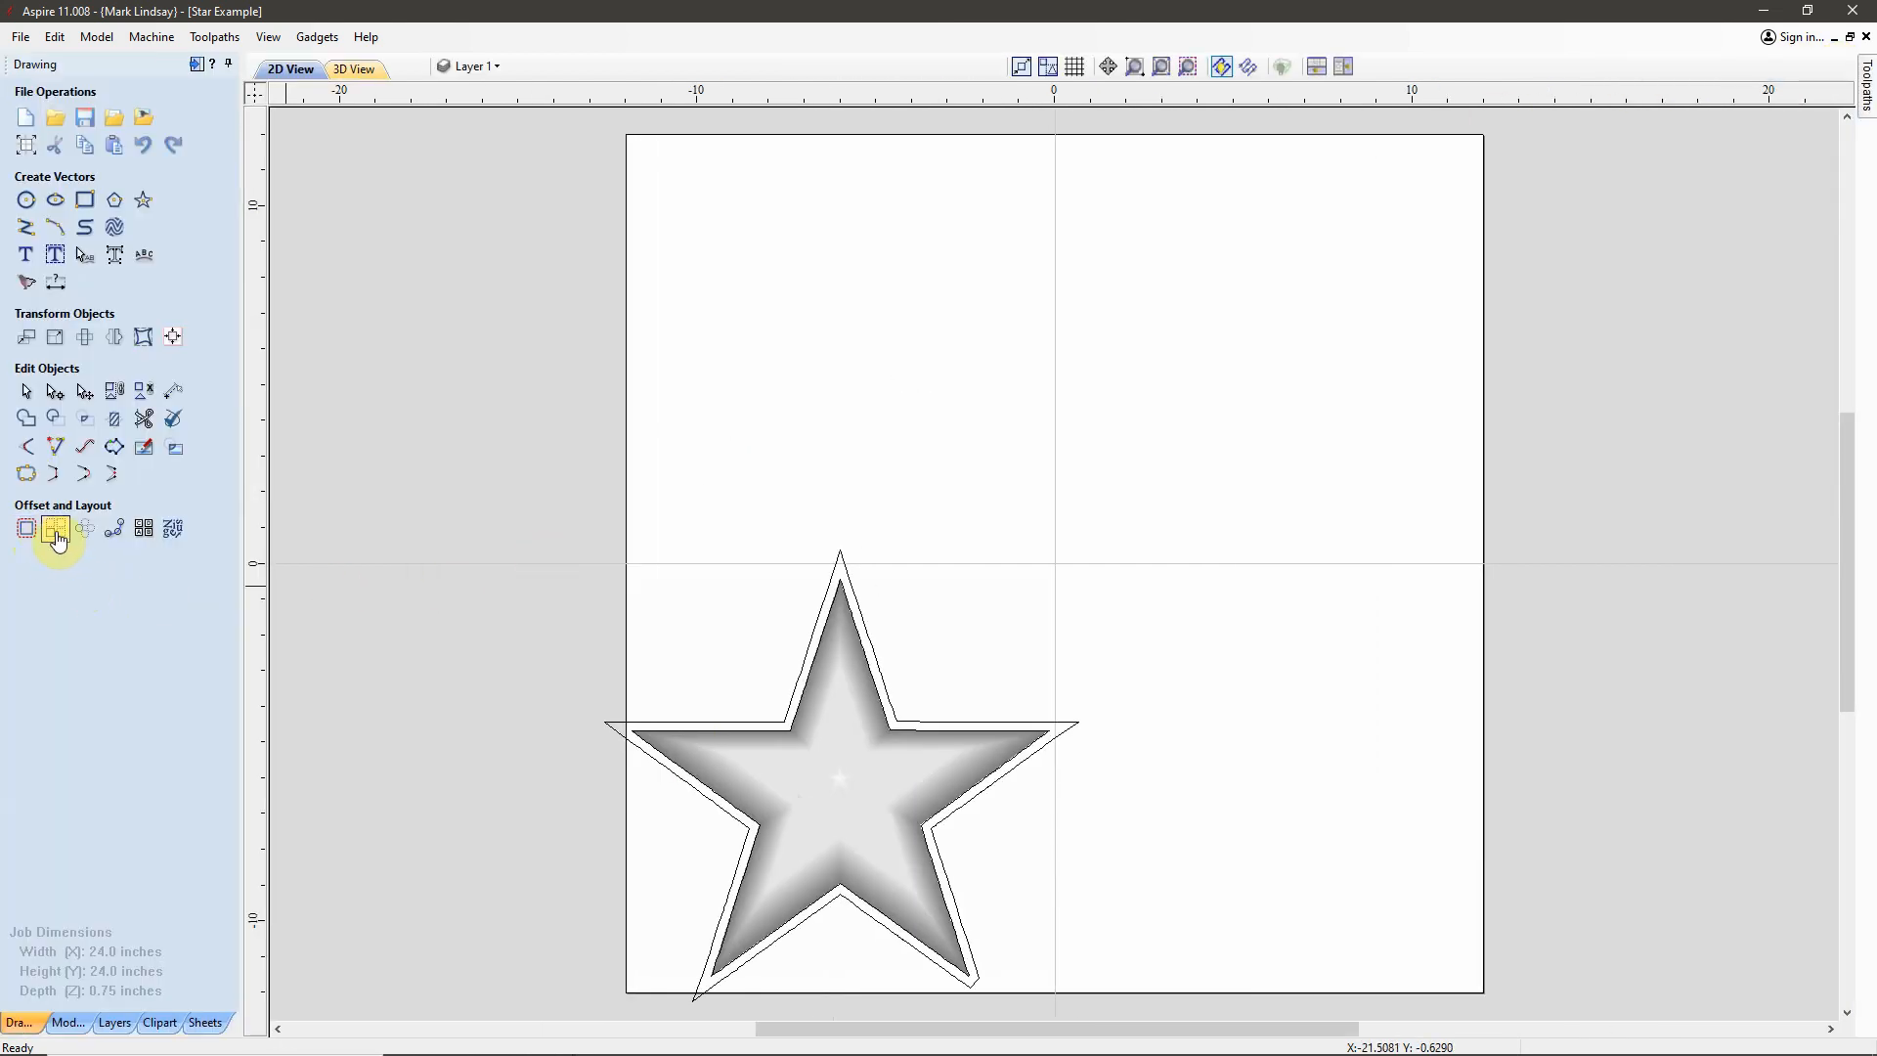